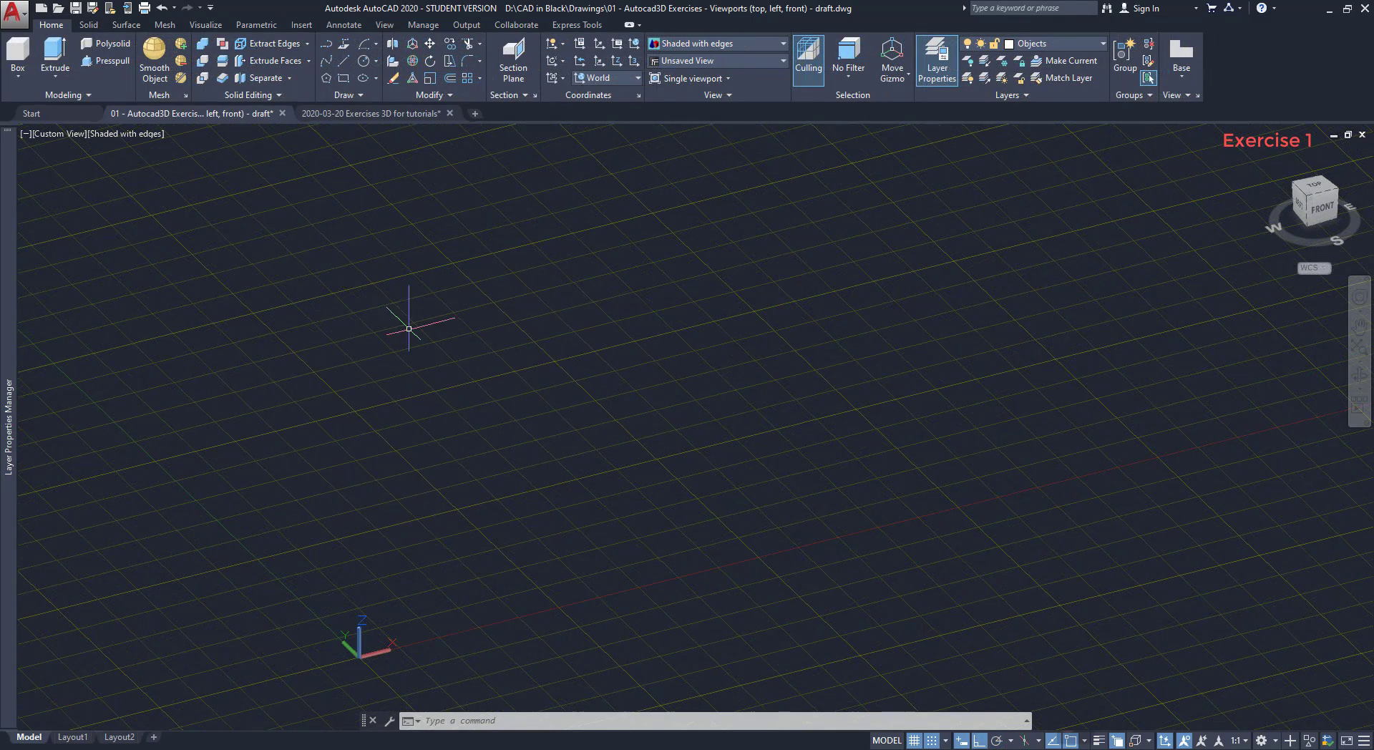
Model a box 300 long along X, 200 wide along Y and 20 high as the base plate.
{"action": "left_click", "coordinate": [18, 54]}
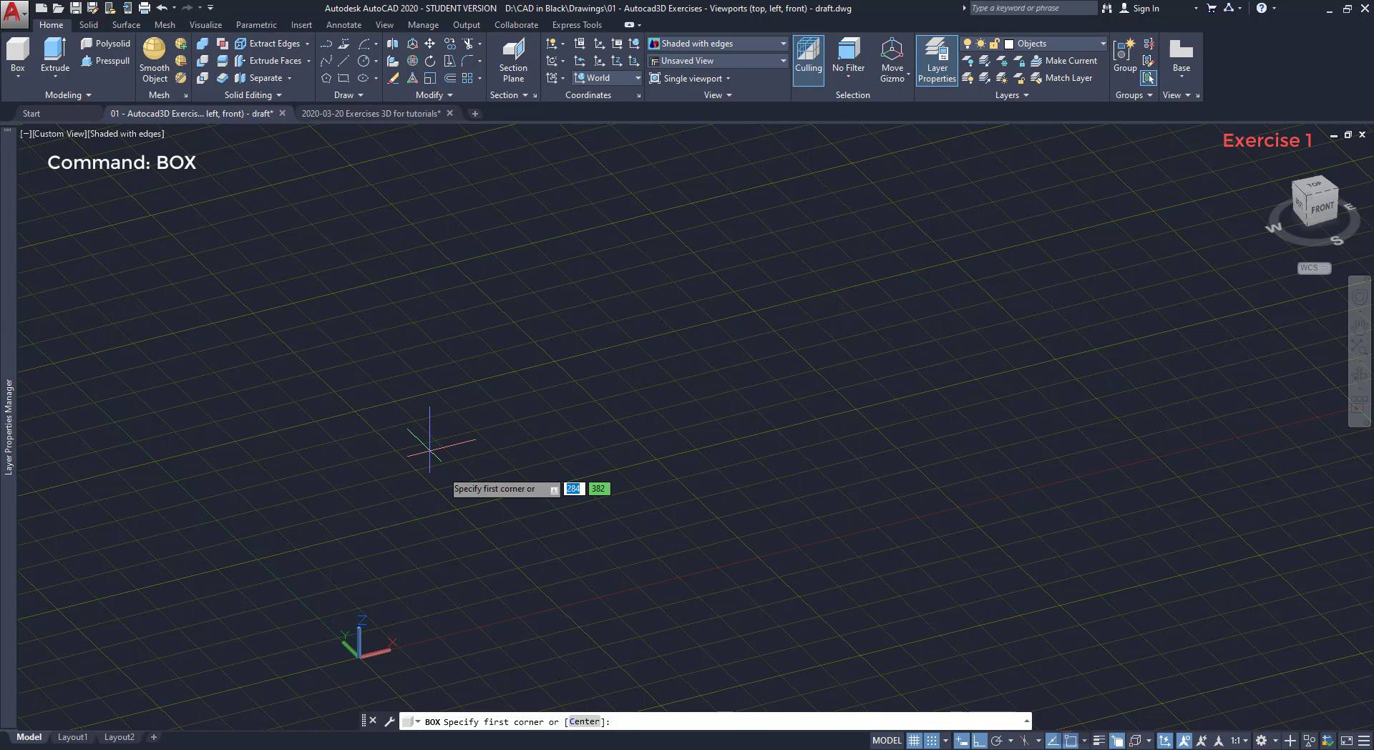
{"action": "left_click", "coordinate": [458, 508]}
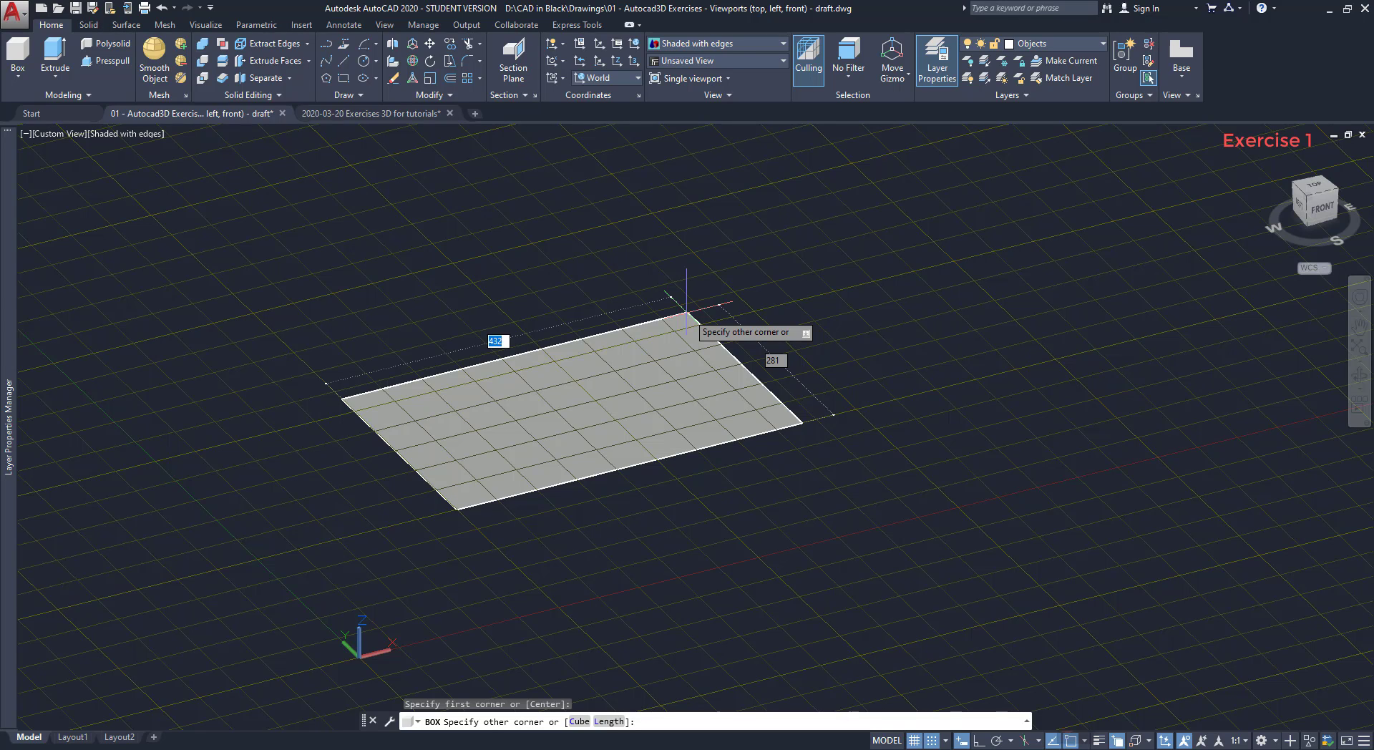
{"action": "type", "text": "300"}
{"action": "key", "text": "Tab"}
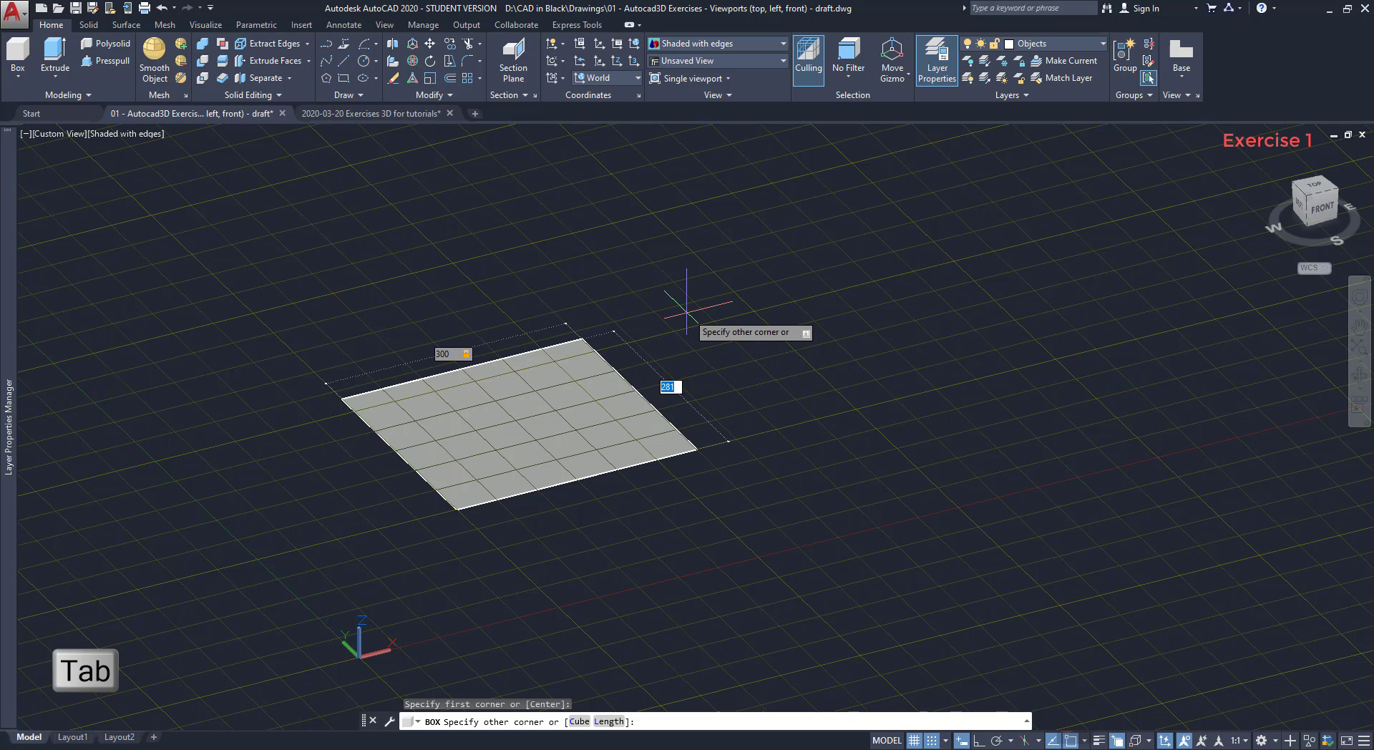
{"action": "type", "text": "200"}
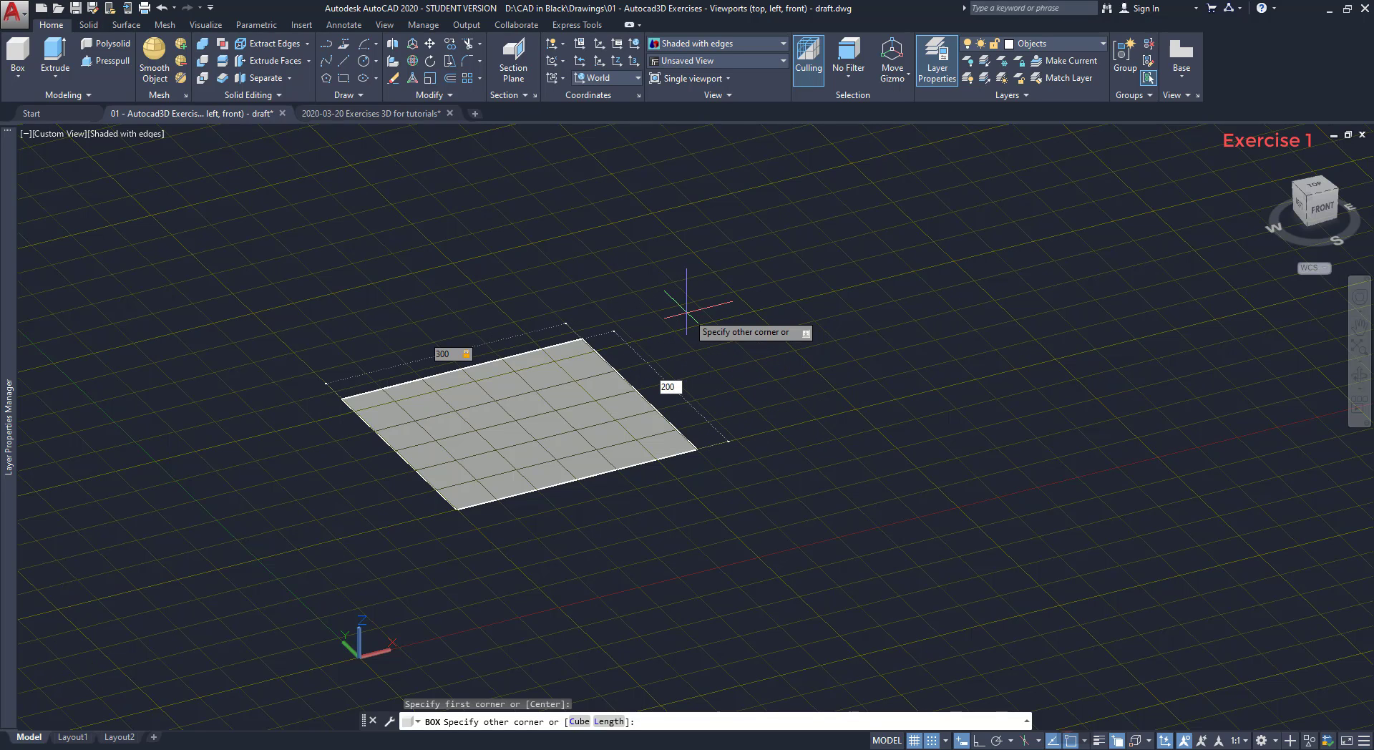
{"action": "key", "text": "Return"}
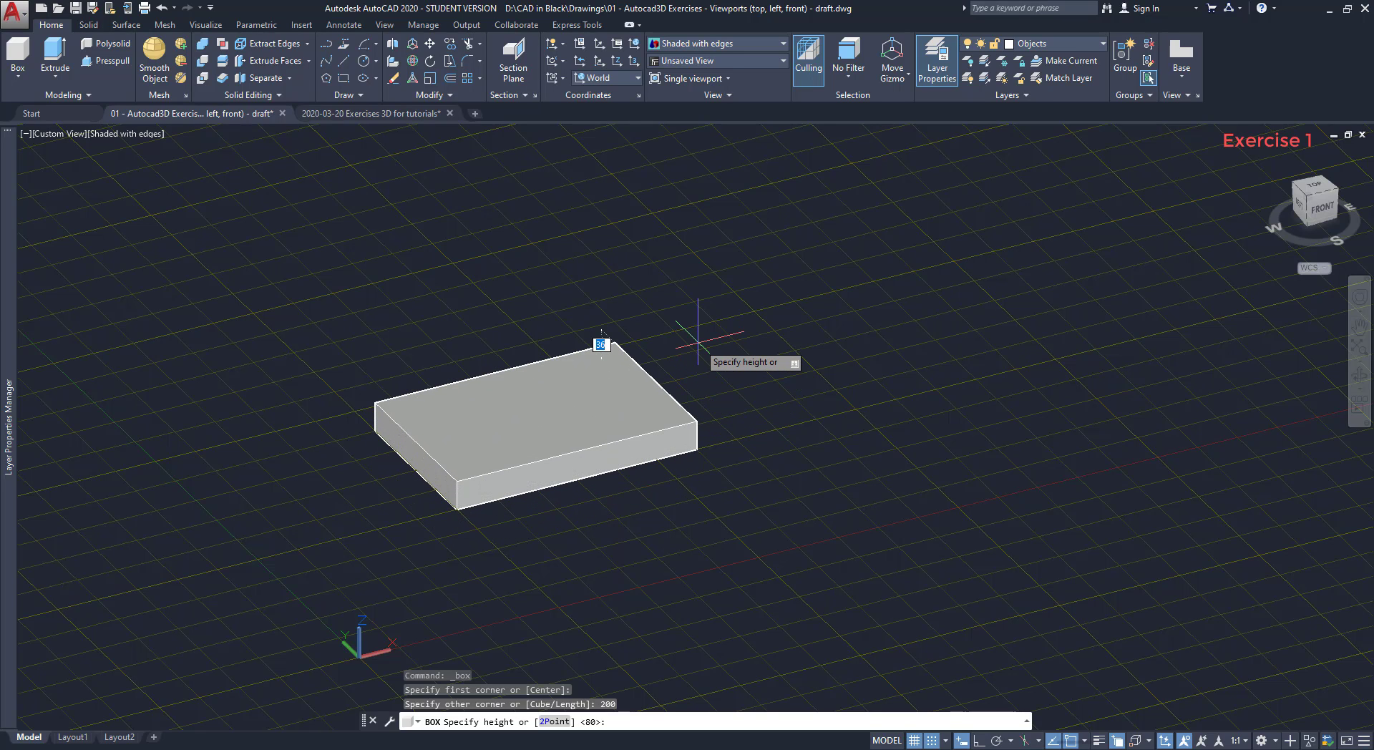
{"action": "type", "text": "20"}
{"action": "key", "text": "Return"}
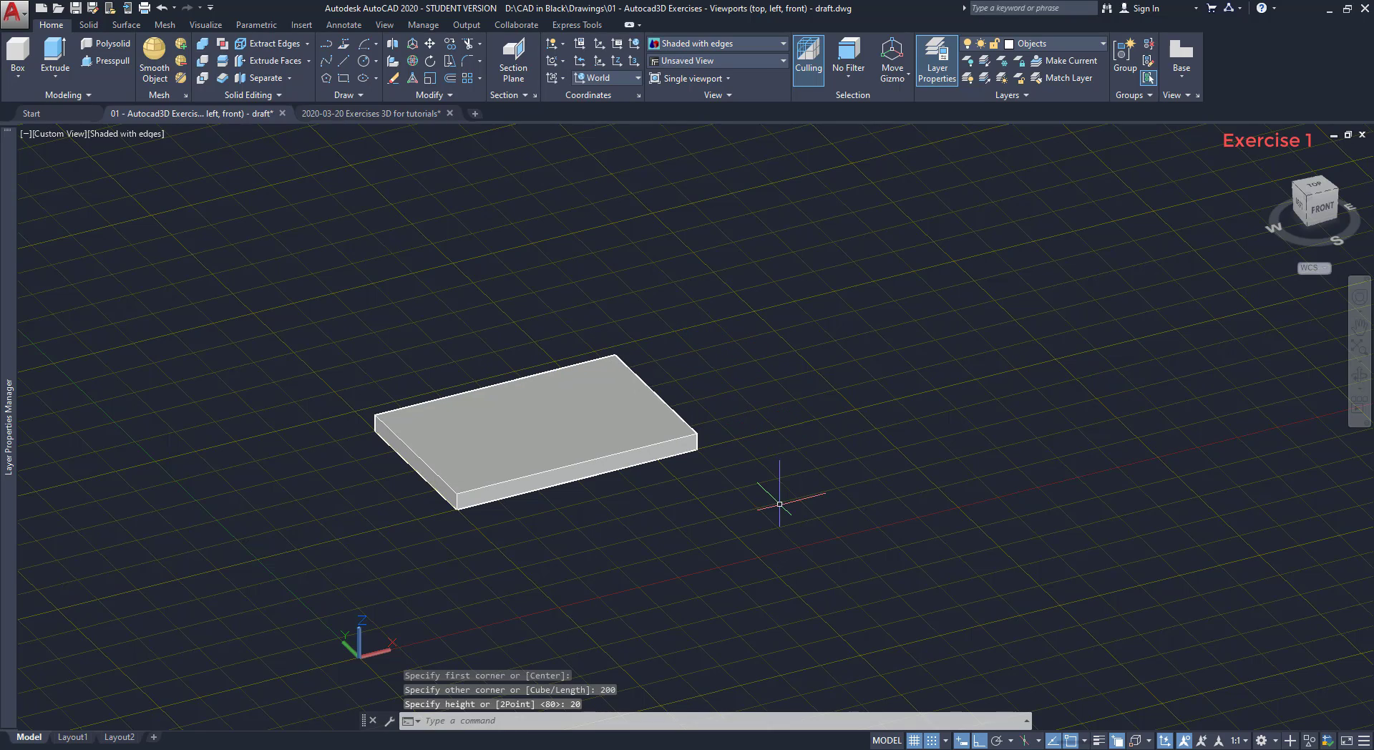
{"action": "middle_click_drag", "start_coordinate": [776, 526], "coordinate": [651, 431]}
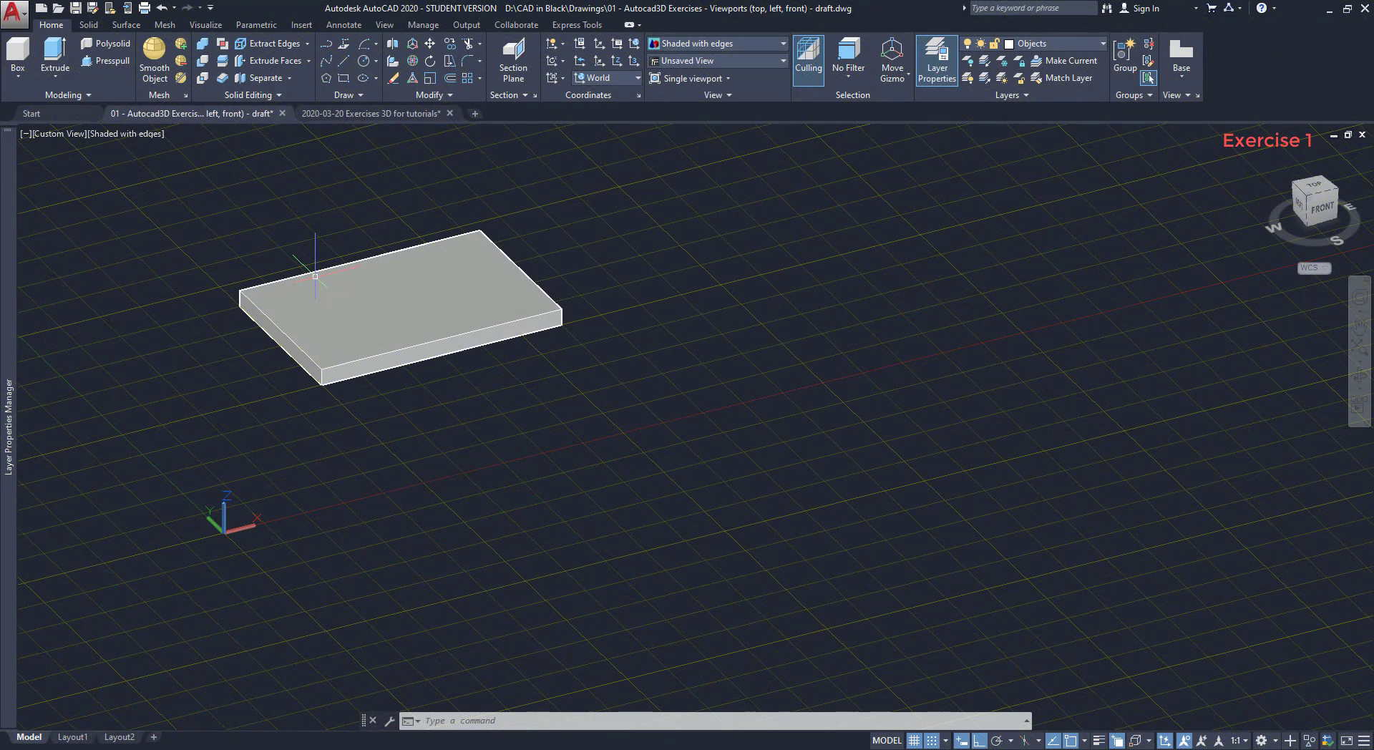
{"action": "left_click", "coordinate": [17, 78]}
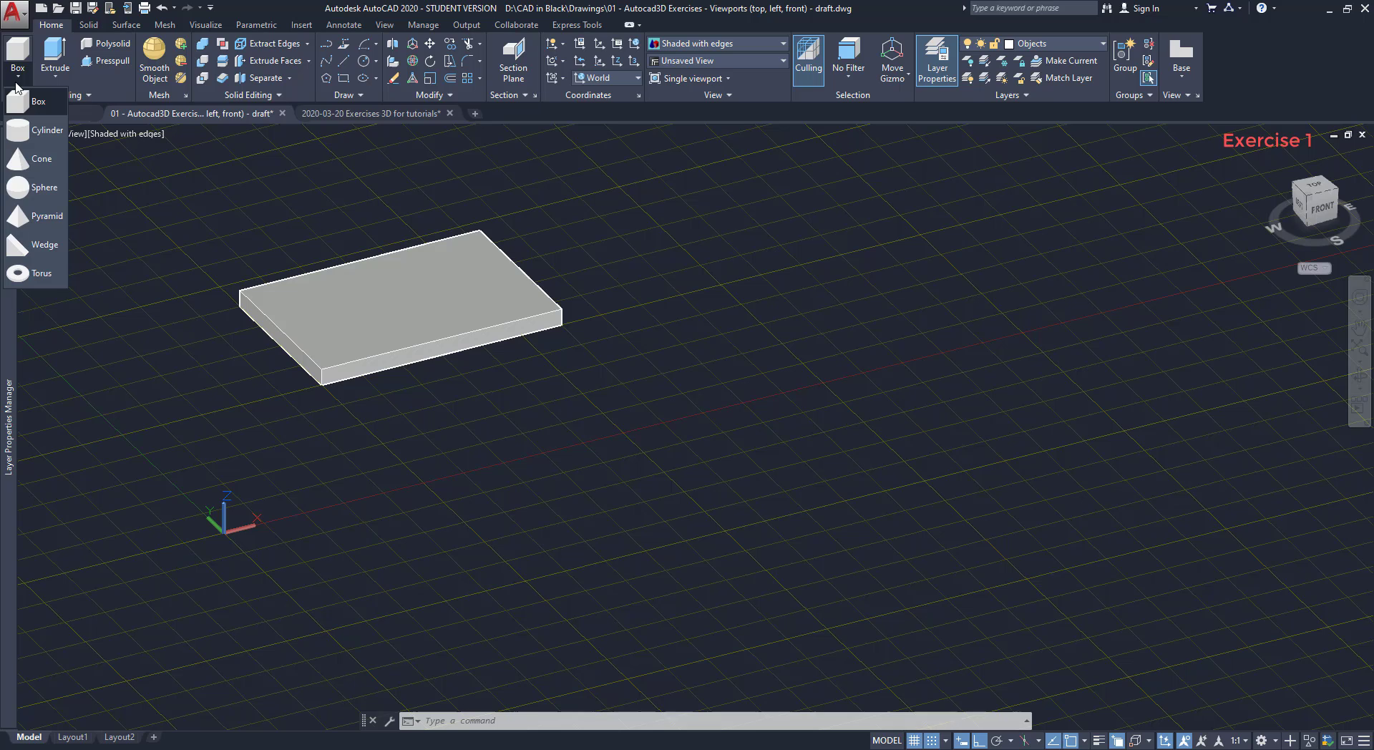
{"action": "left_click", "coordinate": [45, 243]}
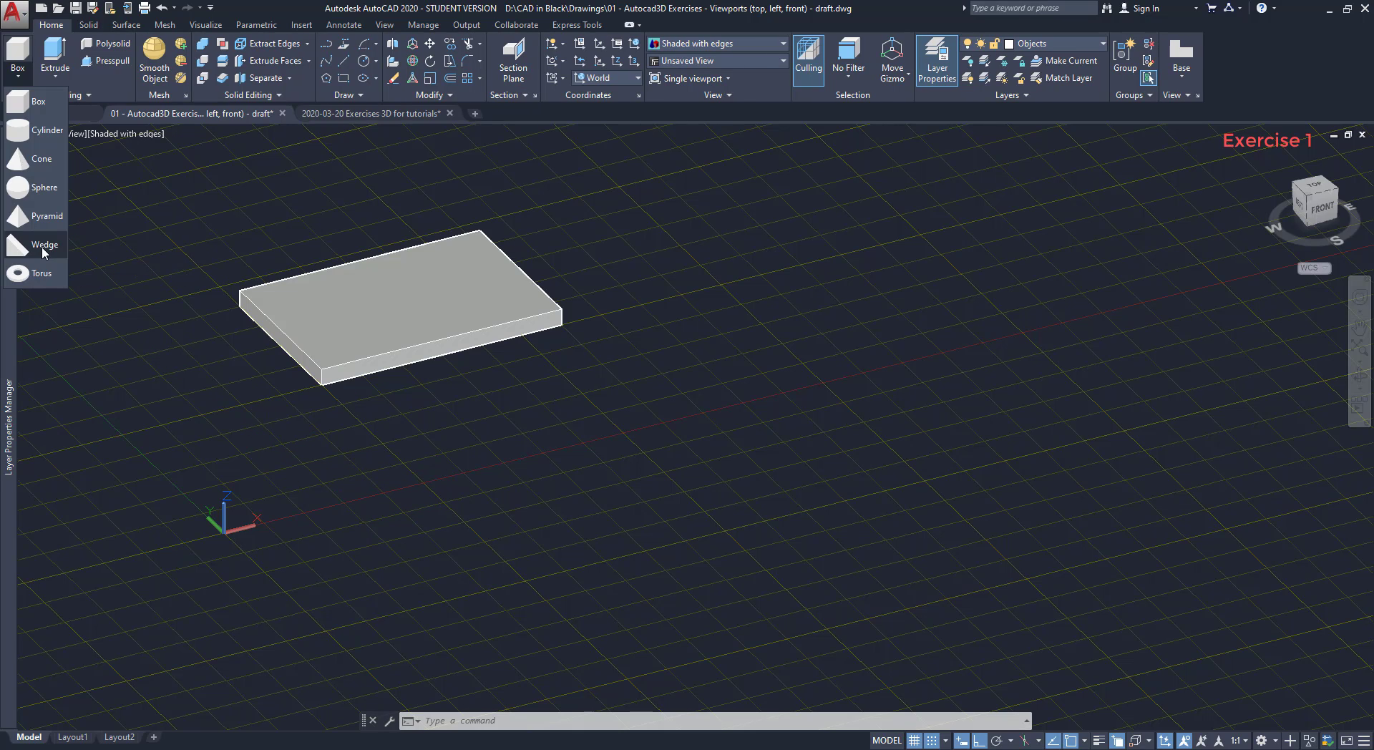
{"action": "left_click", "coordinate": [45, 244]}
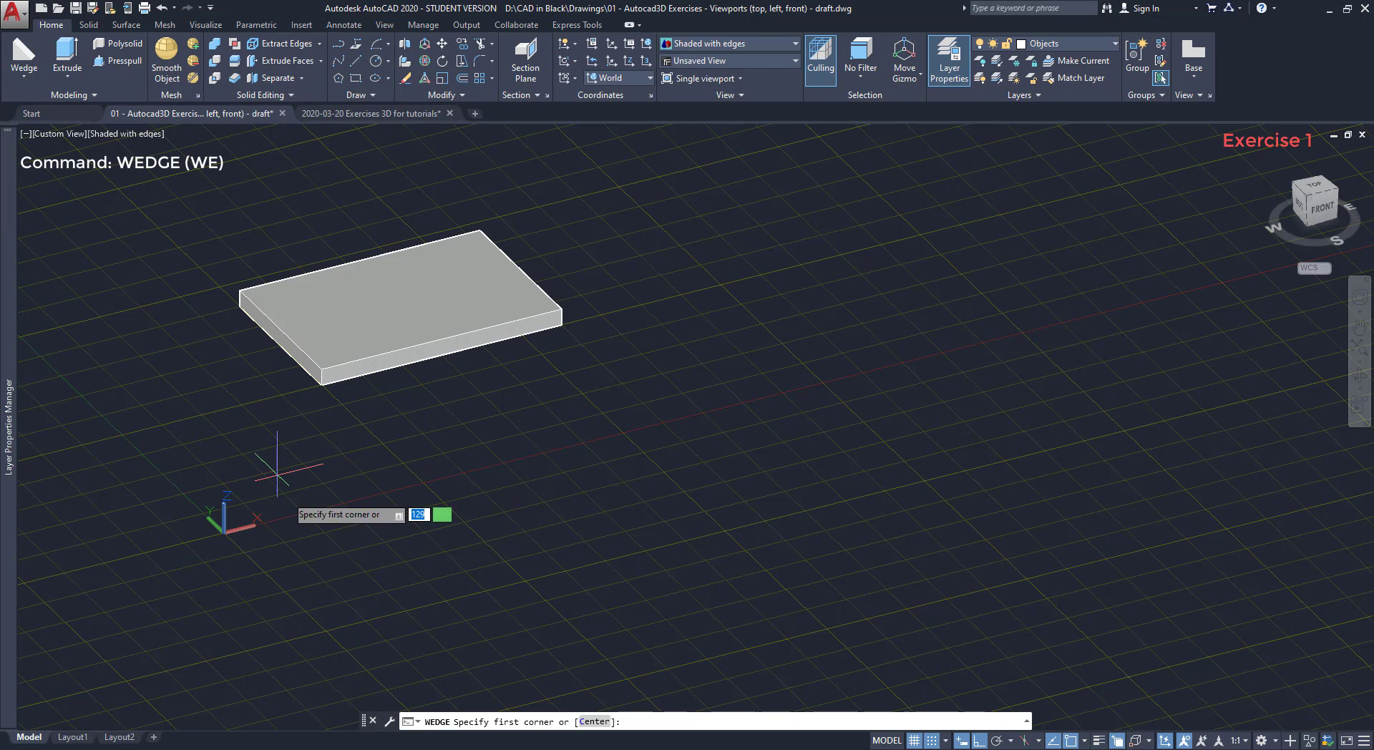
{"action": "left_click", "coordinate": [306, 511]}
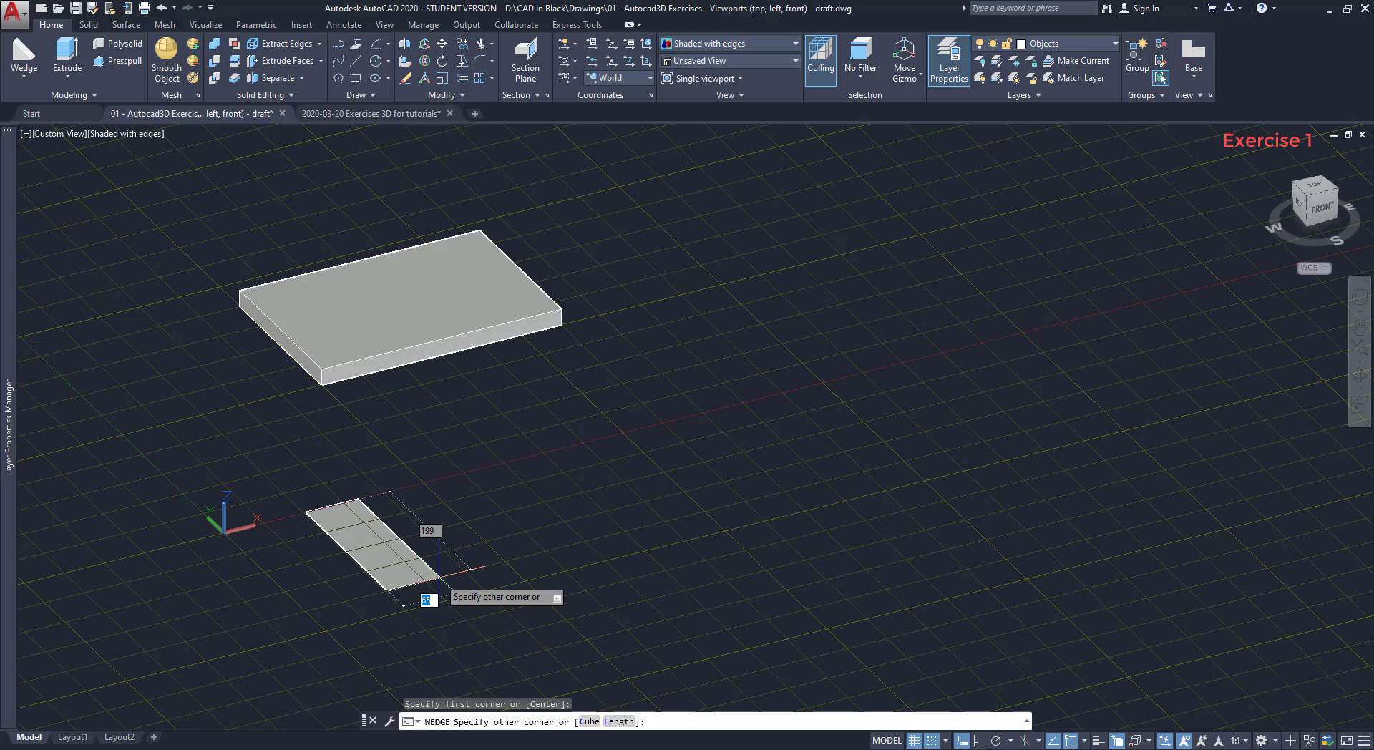
{"action": "type", "text": "20"}
{"action": "key", "text": "Tab"}
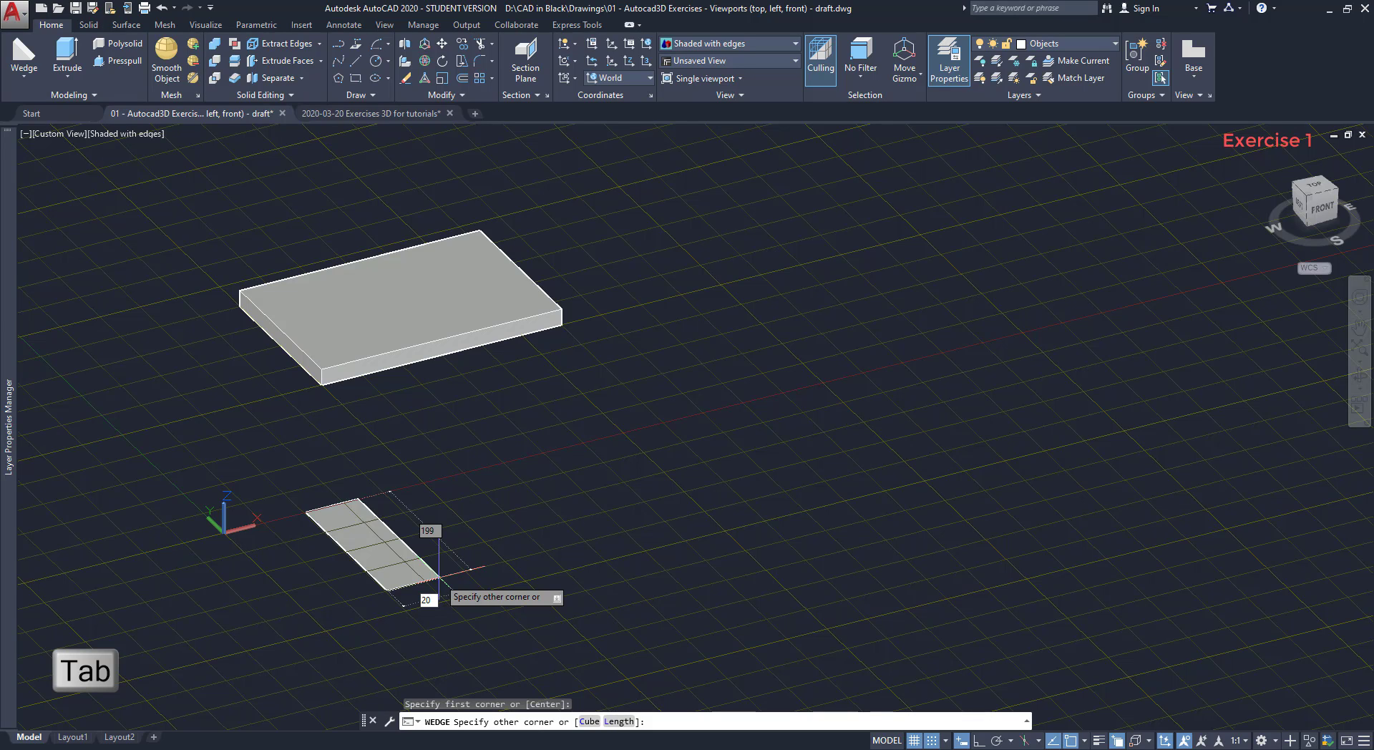
{"action": "type", "text": "100"}
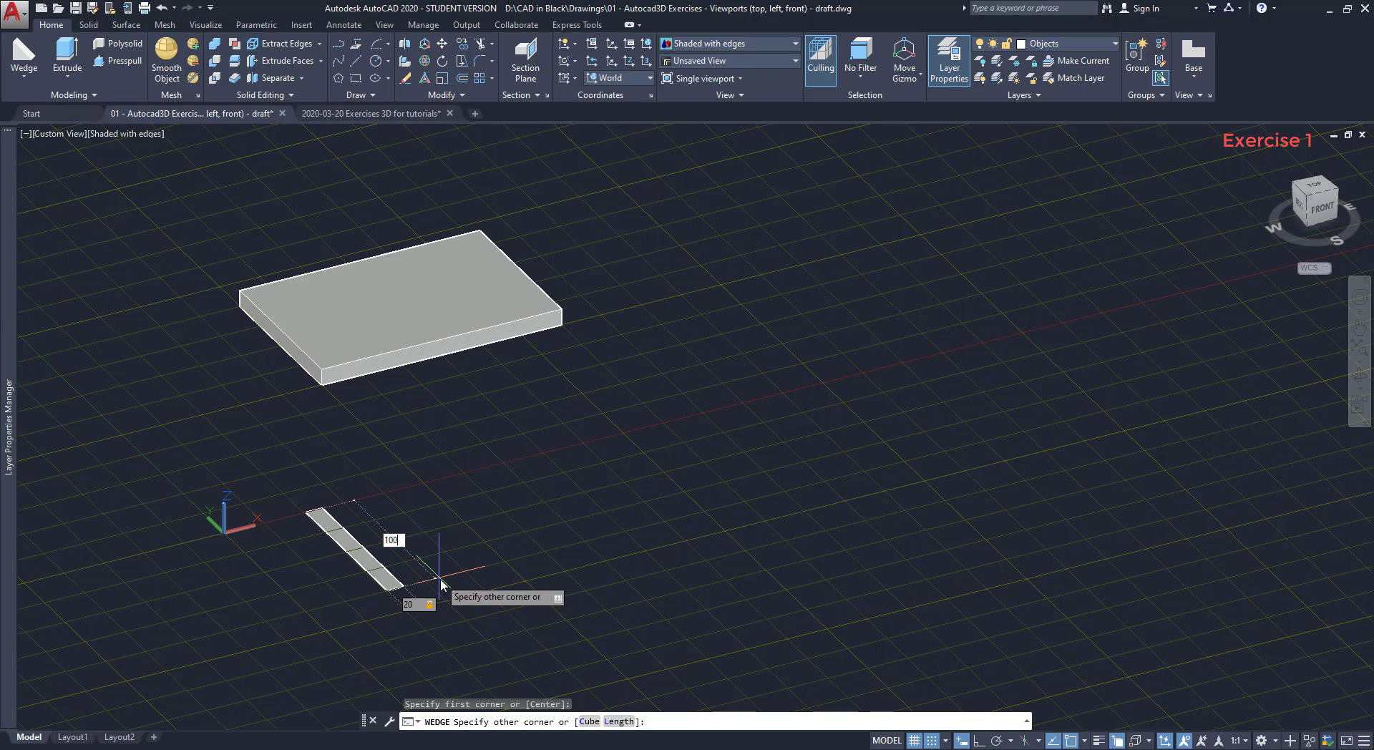
{"action": "key", "text": "Return"}
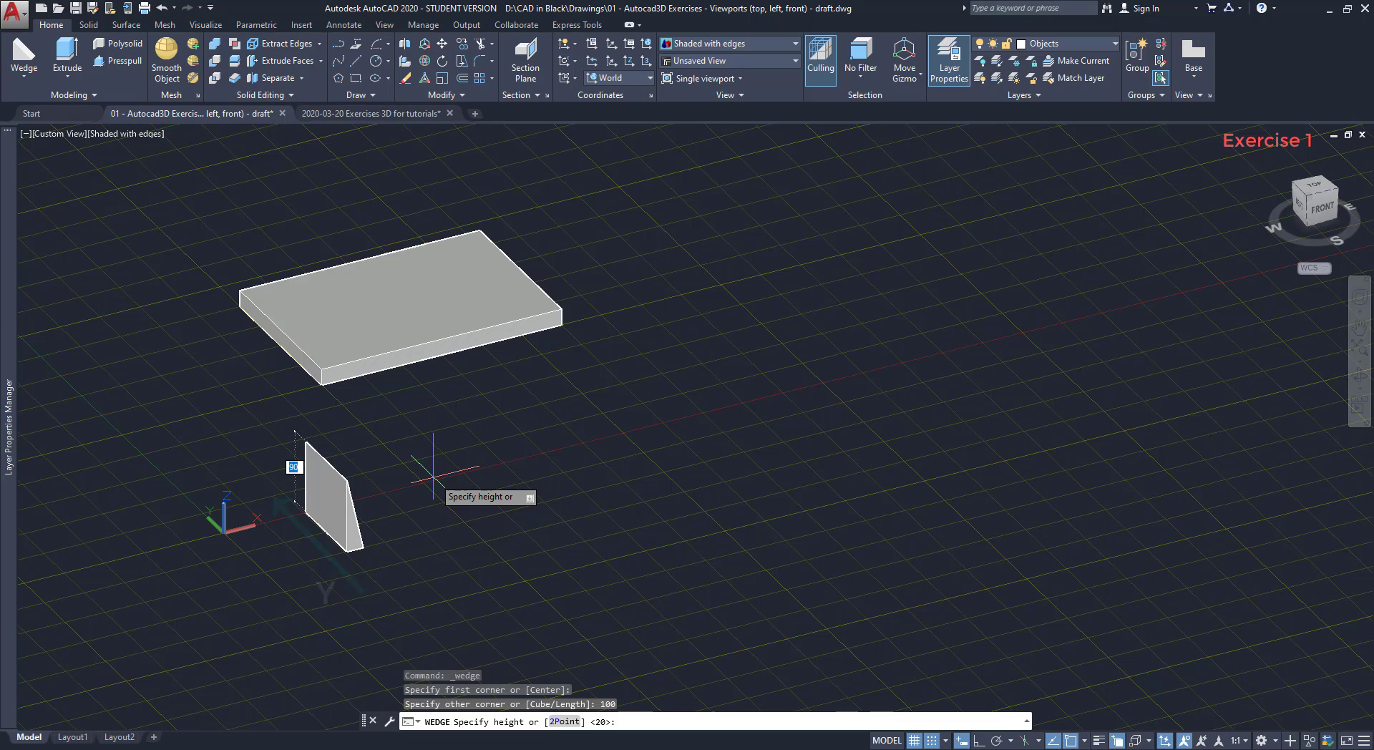
{"action": "key", "text": "Escape"}
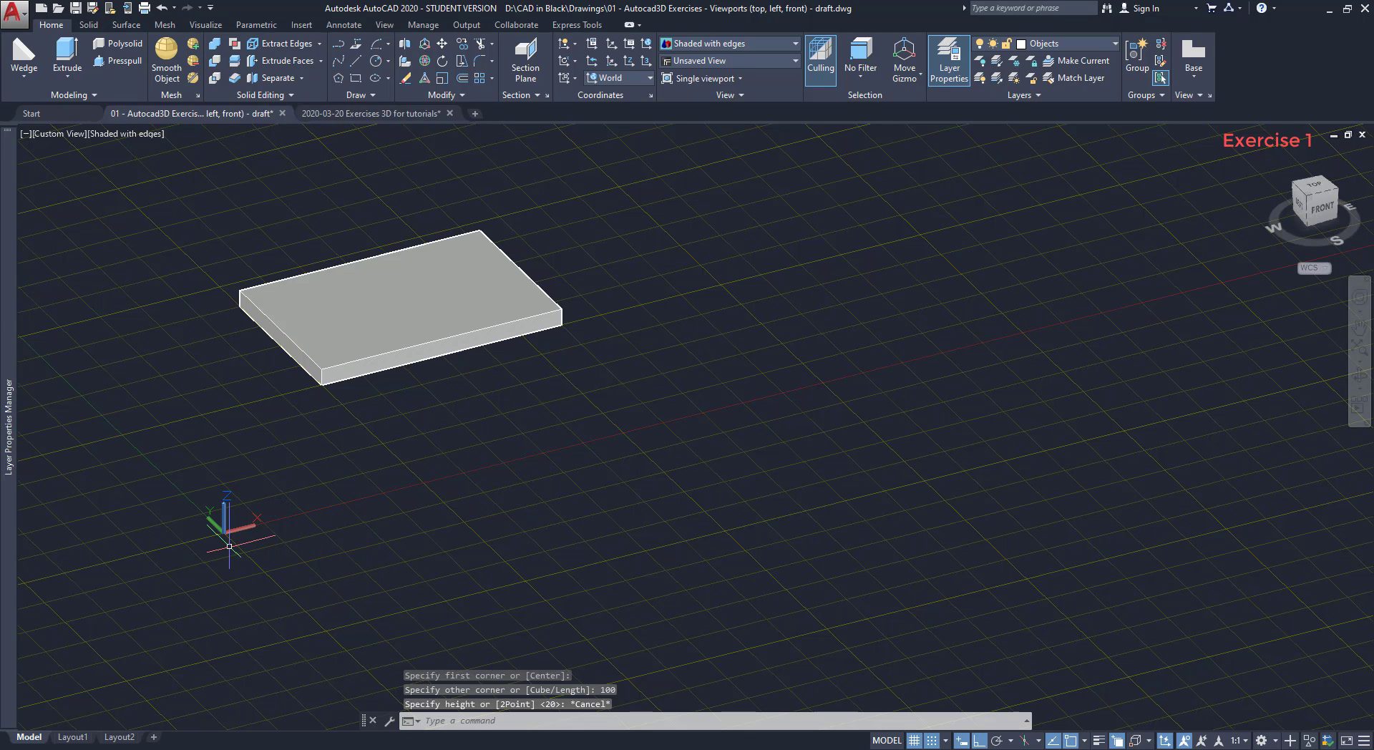
Reorient the UCS about Z so its X axis runs along the plate's short side, toward the front, keeping the origin.
{"action": "left_click", "coordinate": [224, 533]}
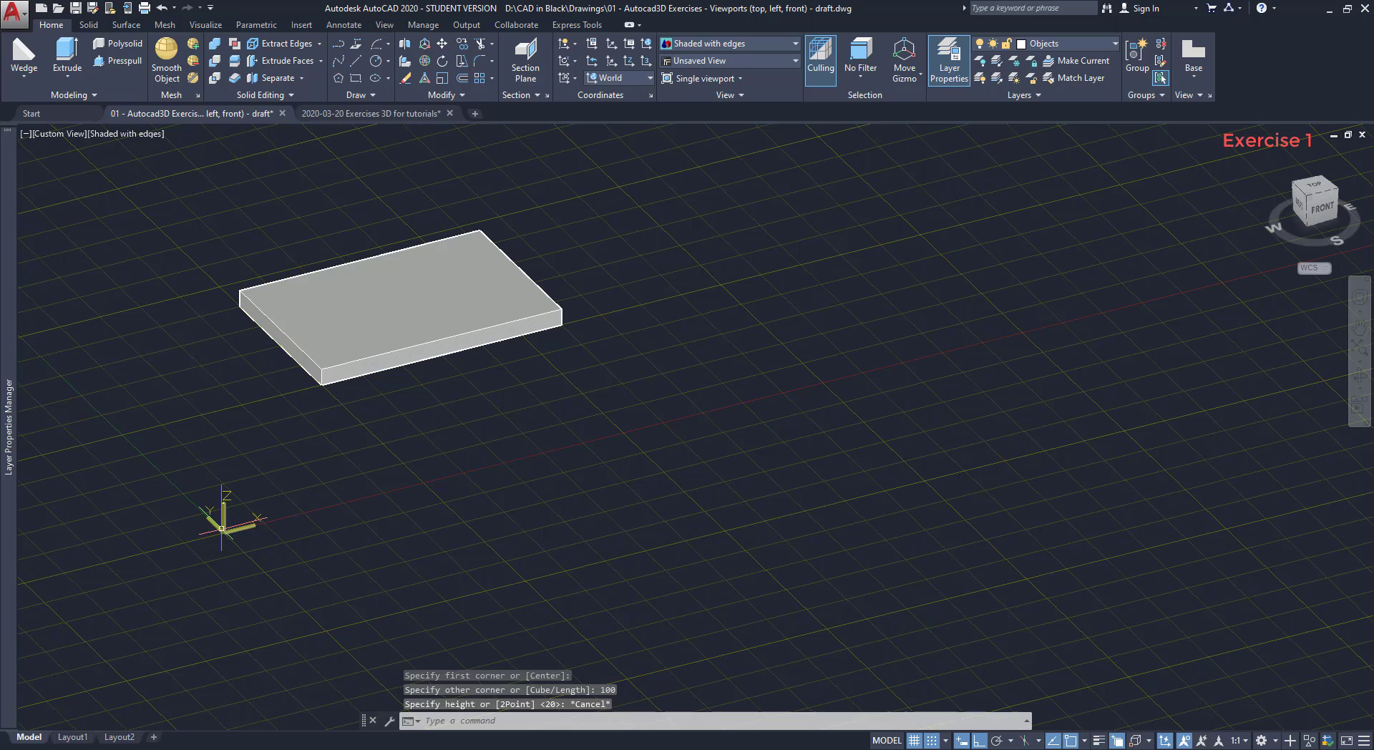
{"action": "left_click", "coordinate": [258, 523]}
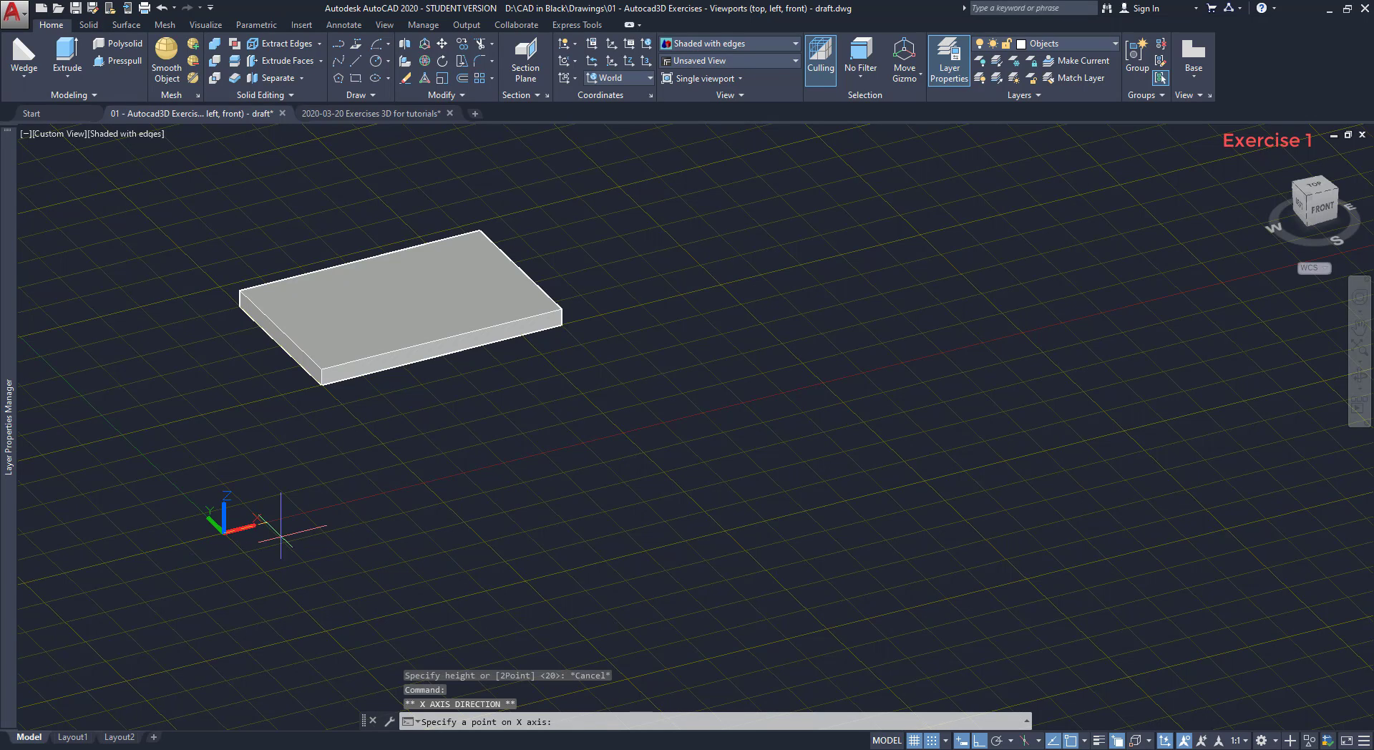
{"action": "left_click", "coordinate": [333, 613]}
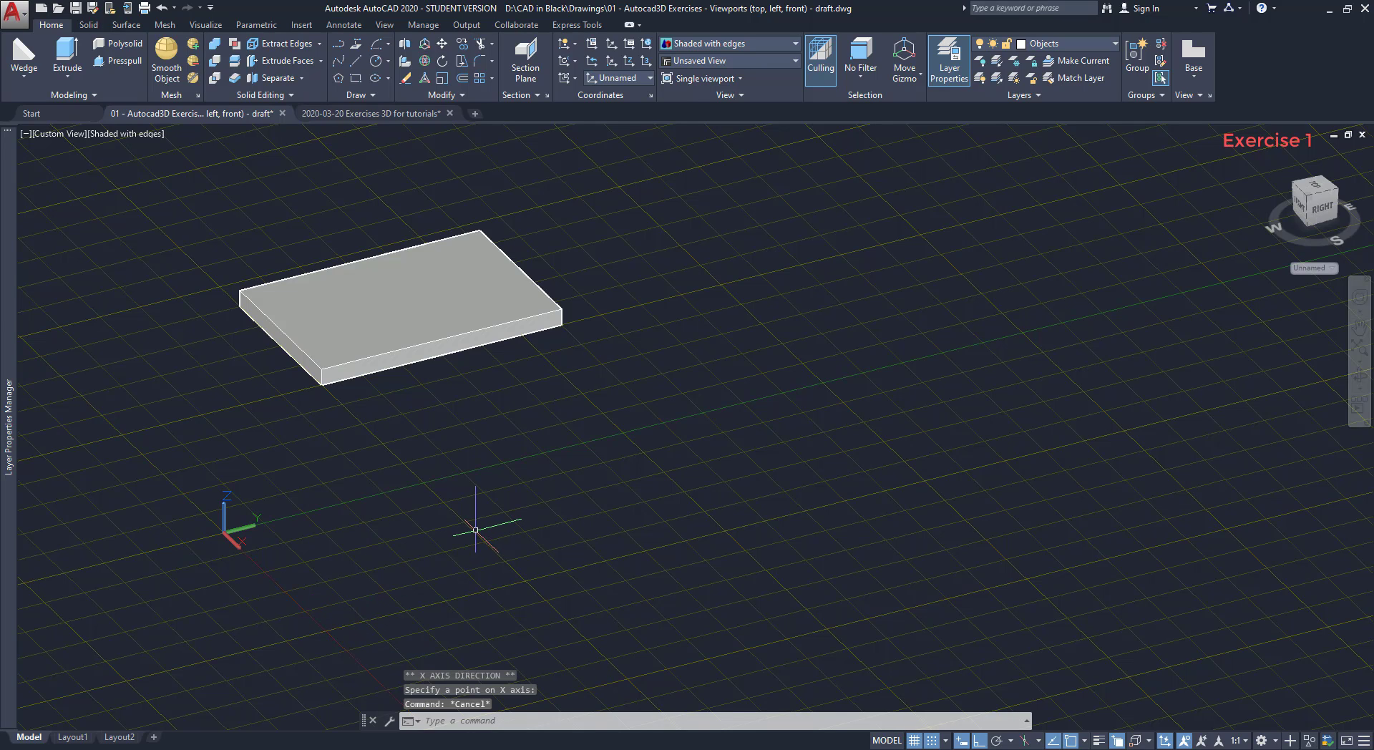
Model a wedge in front of the plate, 100 long along the rotated X axis, 20 wide and 80 high.
{"action": "left_click", "coordinate": [36, 67]}
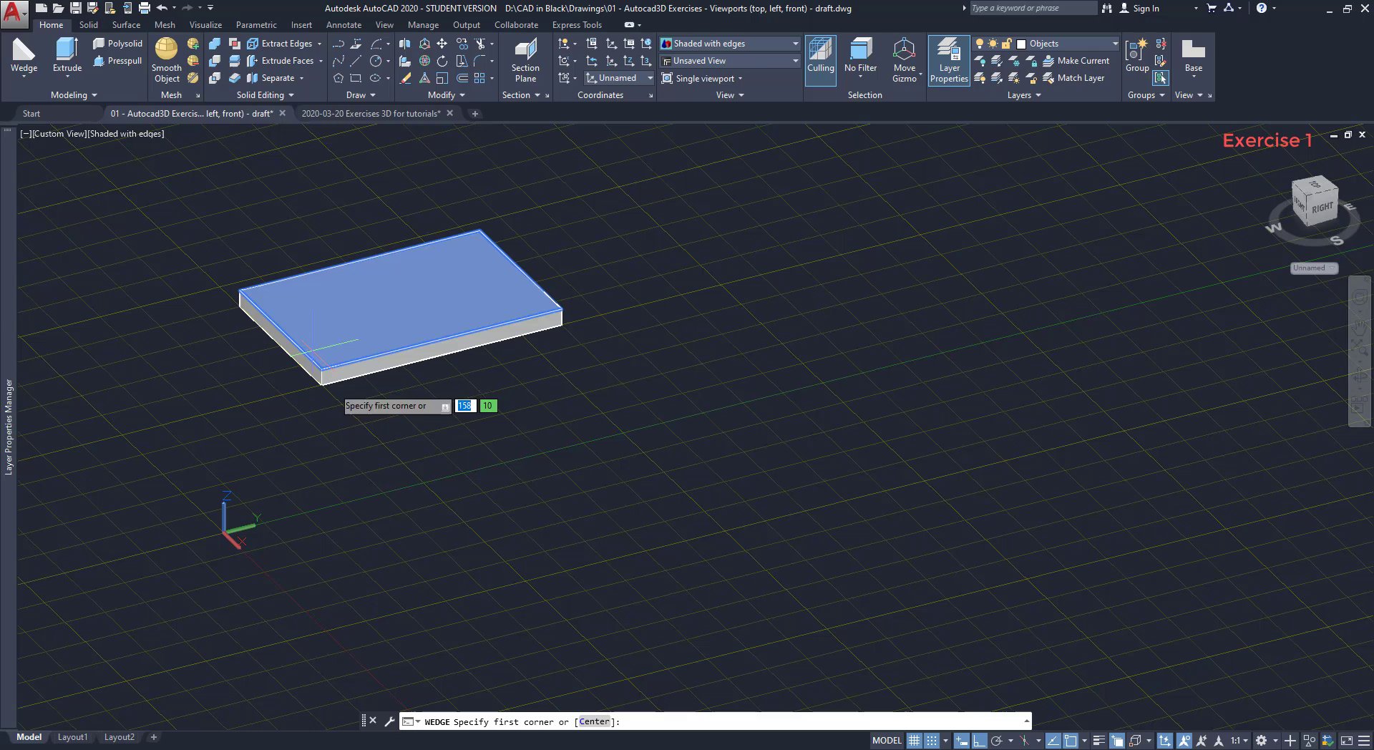
{"action": "left_click", "coordinate": [384, 492]}
{"action": "type", "text": "100"}
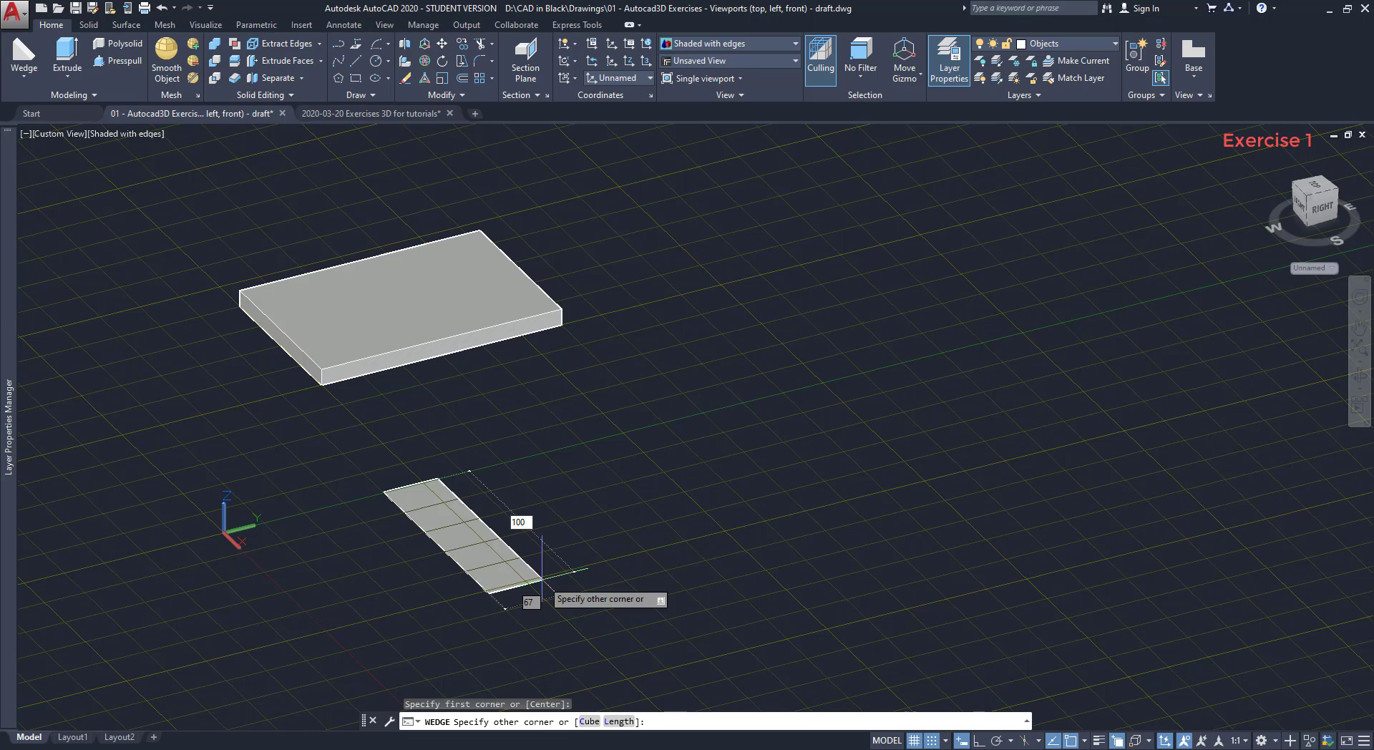
{"action": "key", "text": "Tab"}
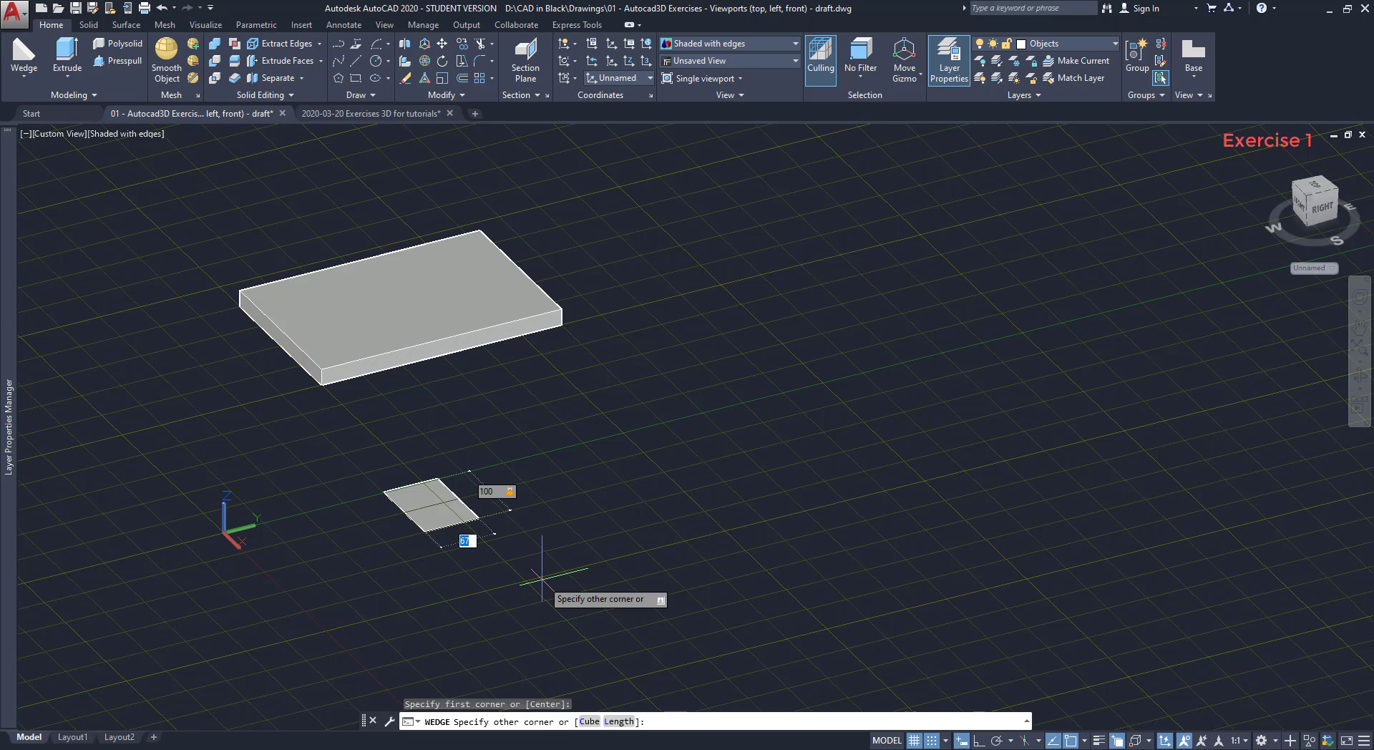
{"action": "type", "text": "20"}
{"action": "key", "text": "Return"}
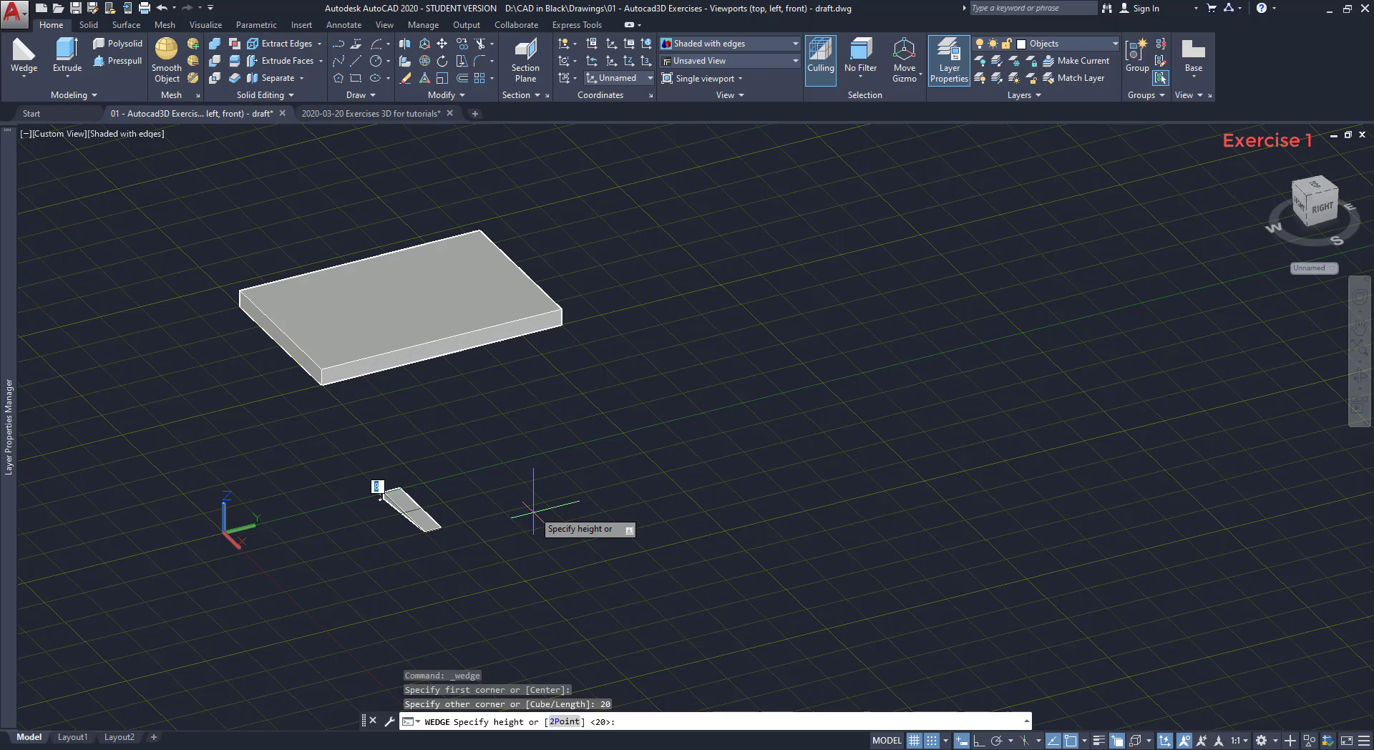
{"action": "scroll", "coordinate": [512, 494], "scroll_direction": "up", "scroll_amount": 3}
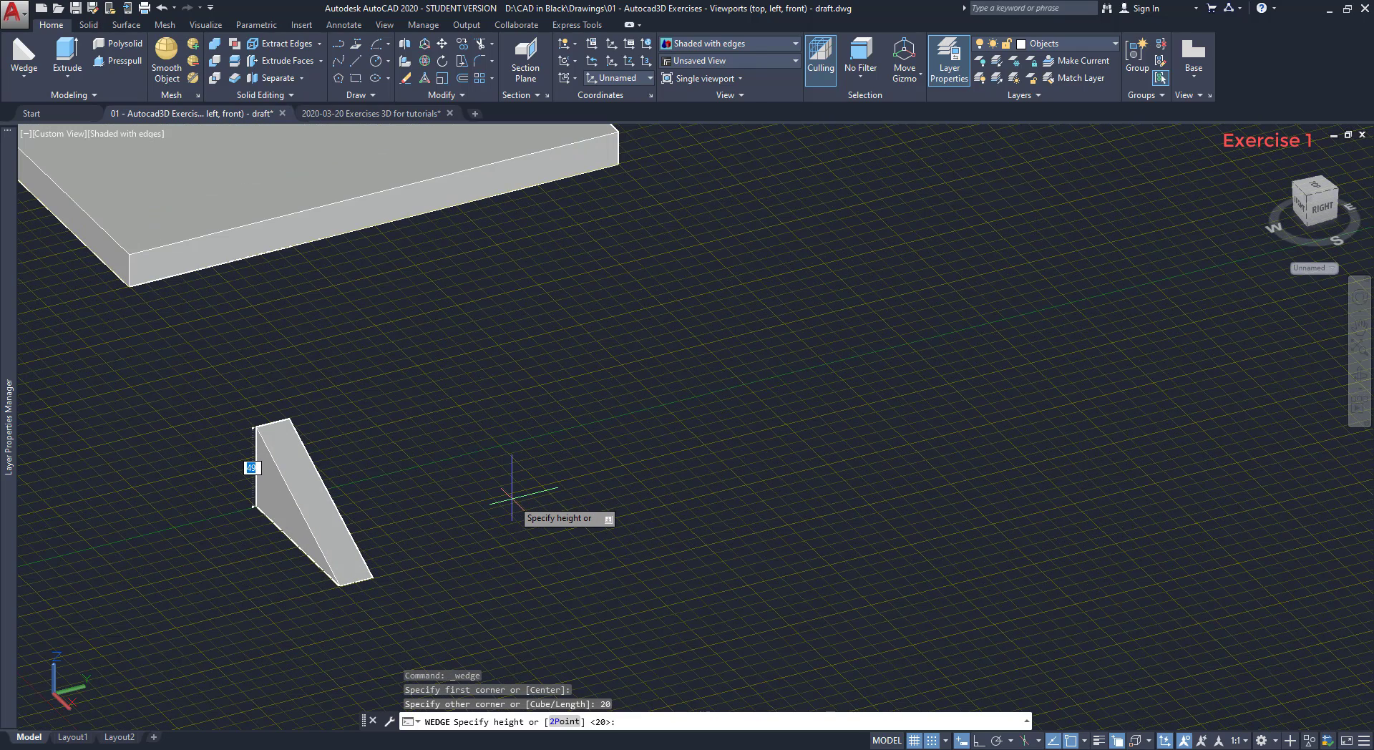
{"action": "type", "text": "80"}
{"action": "key", "text": "Return"}
{"action": "scroll", "coordinate": [546, 438], "scroll_direction": "down", "scroll_amount": 3}
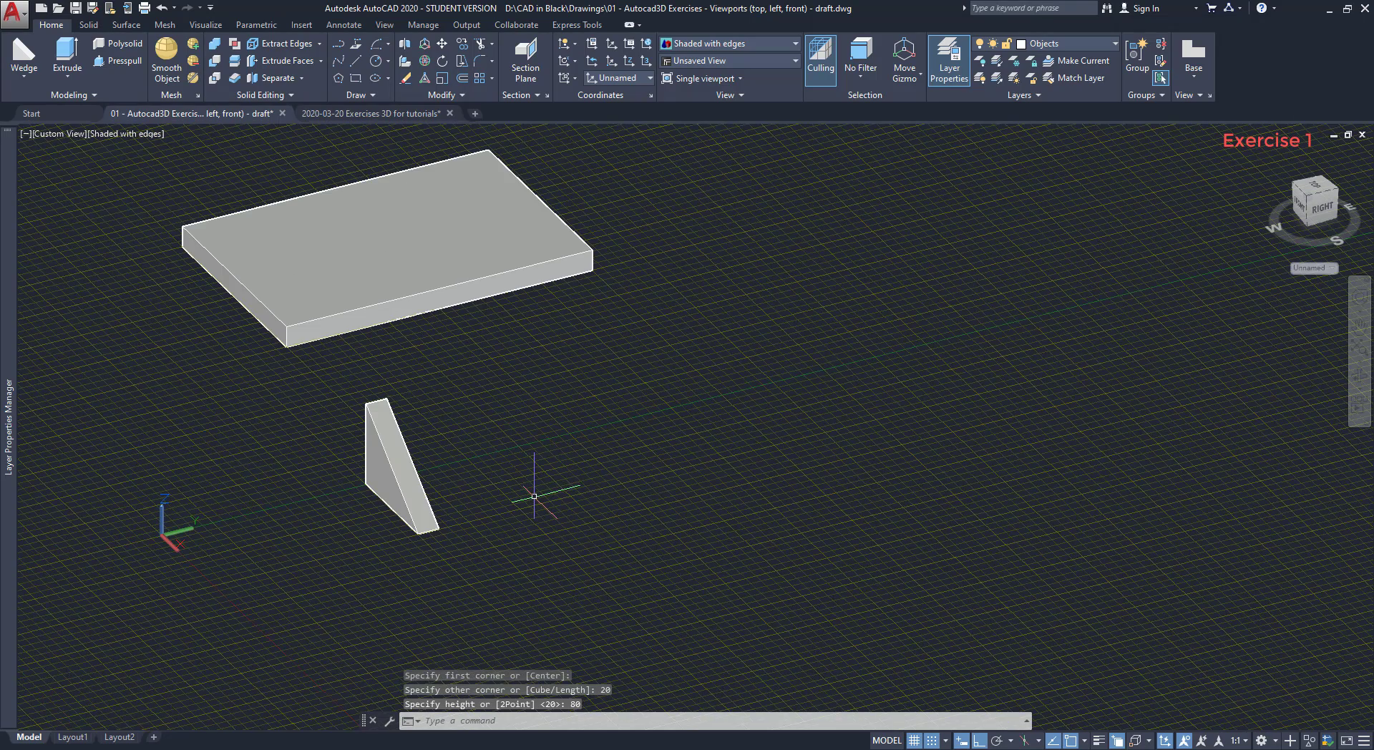
Mirror the wedge across a line along the bottom edge of its tall vertical face, keeping the source object.
{"action": "middle_click_drag", "start_coordinate": [533, 495], "coordinate": [568, 512], "text": "shift"}
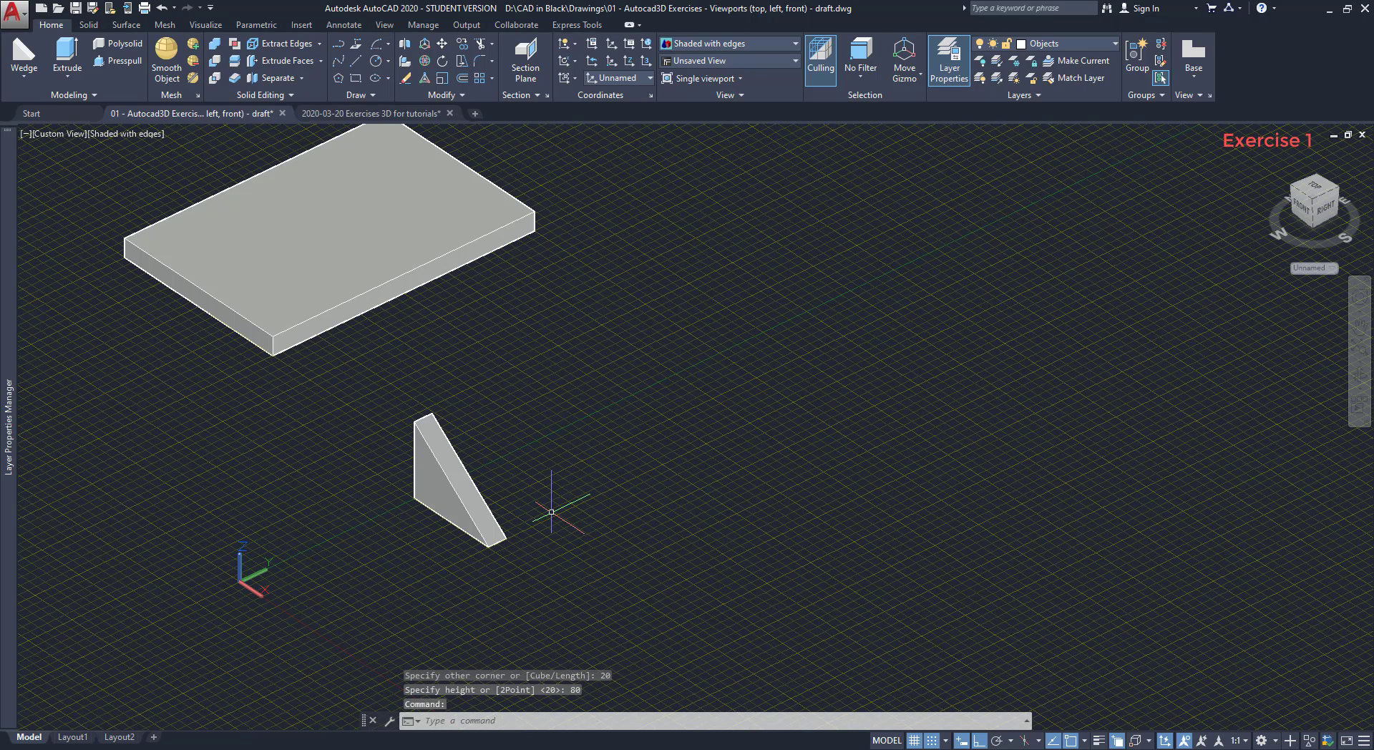
{"action": "type", "text": "MI"}
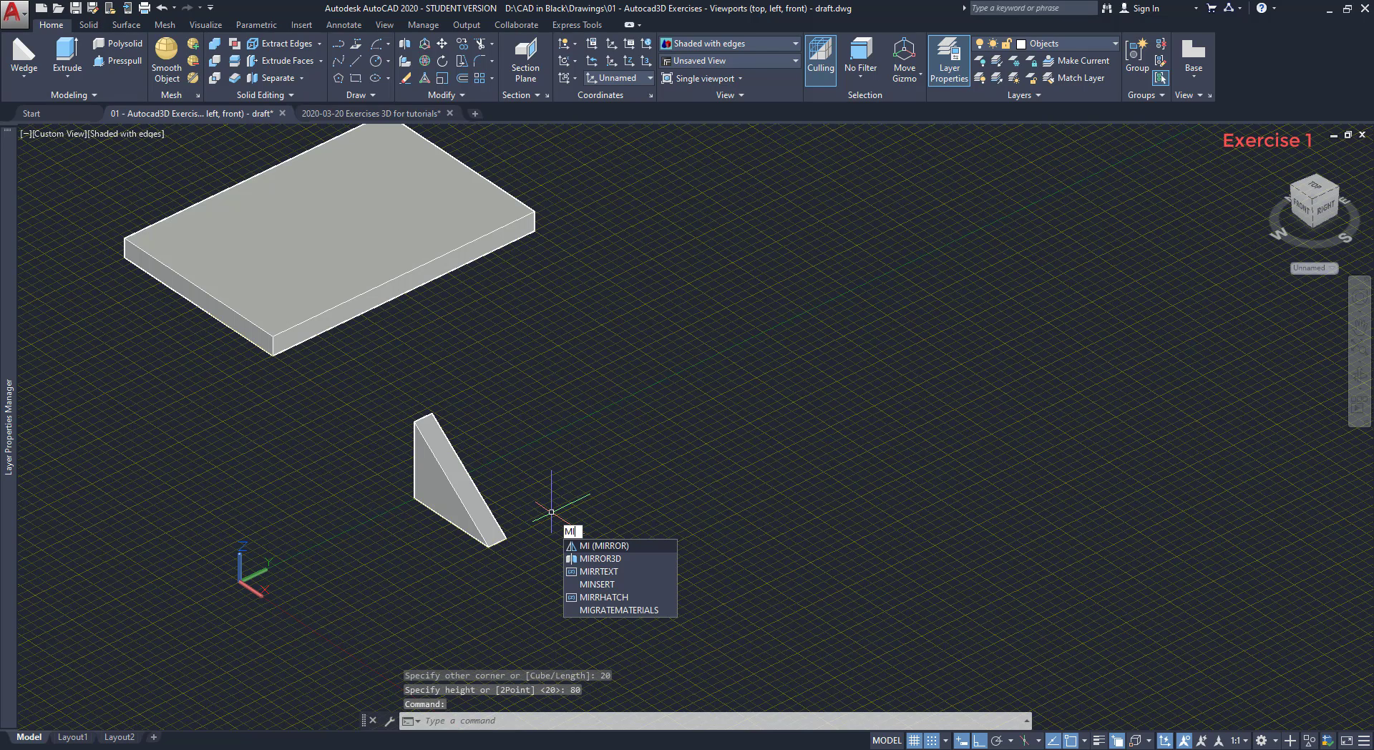
{"action": "key", "text": "Return"}
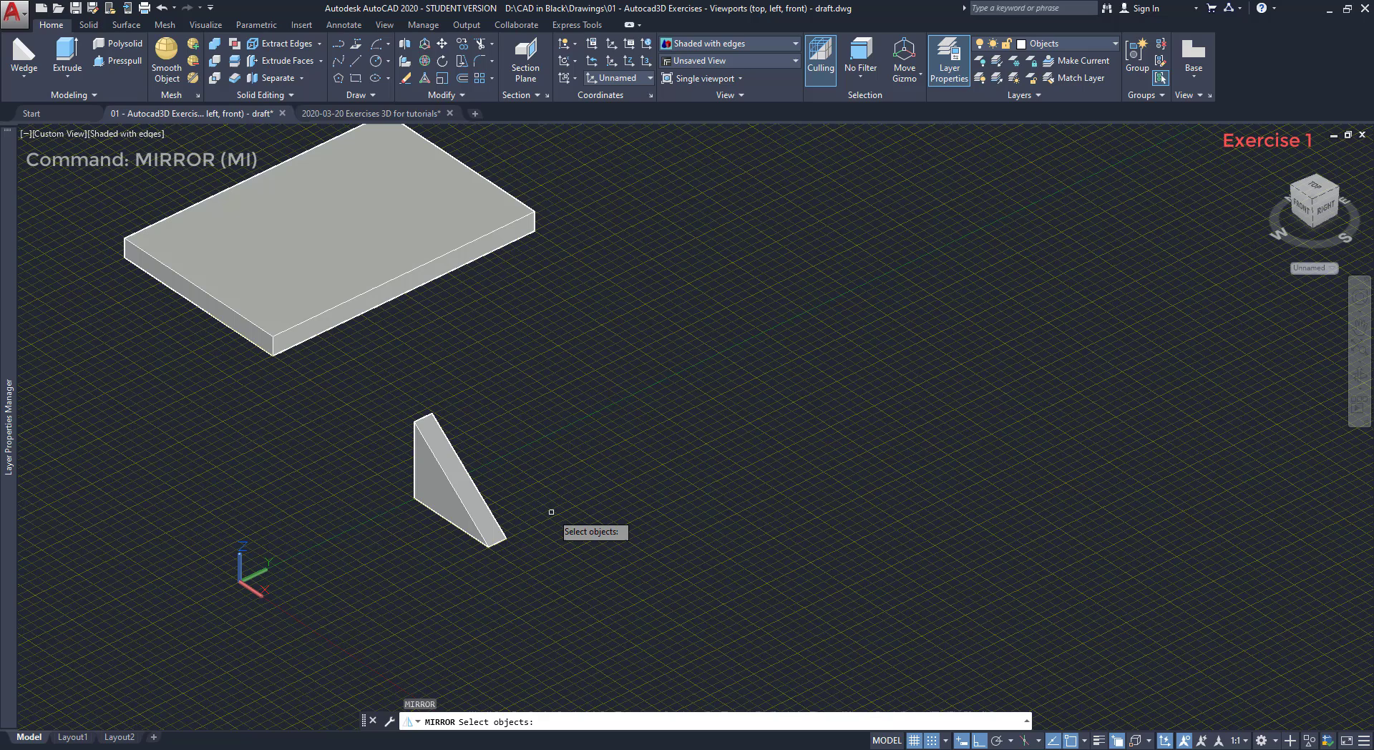
{"action": "left_click", "coordinate": [477, 496]}
{"action": "key", "text": "Return"}
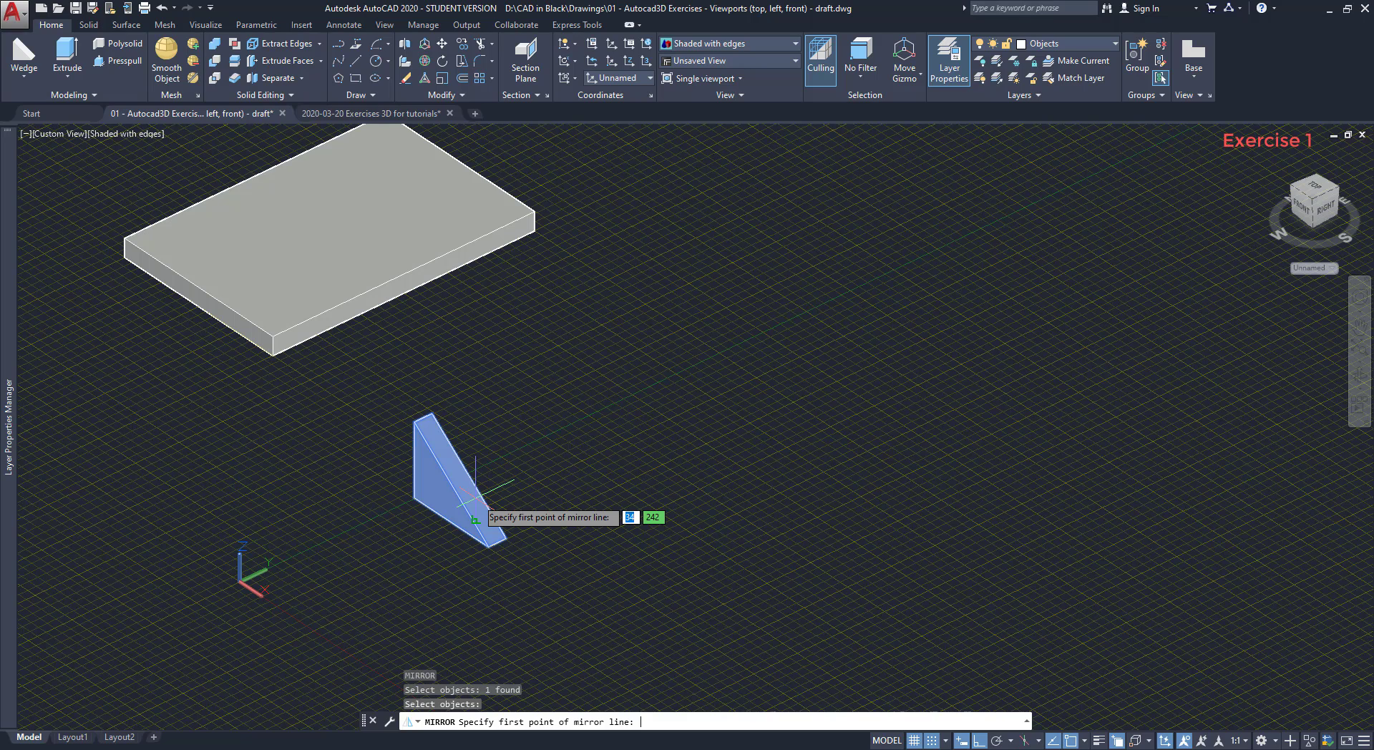
{"action": "left_click", "coordinate": [413, 497]}
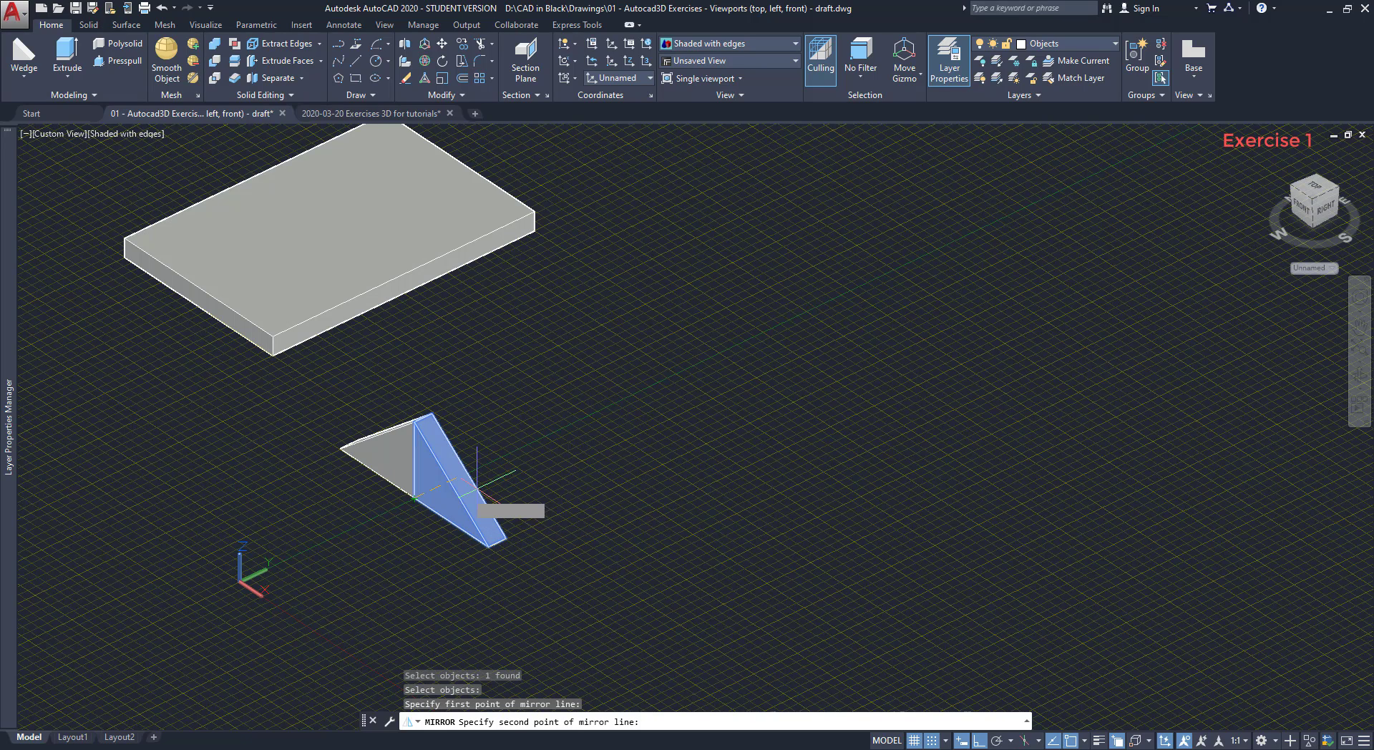
{"action": "left_click", "coordinate": [801, 406]}
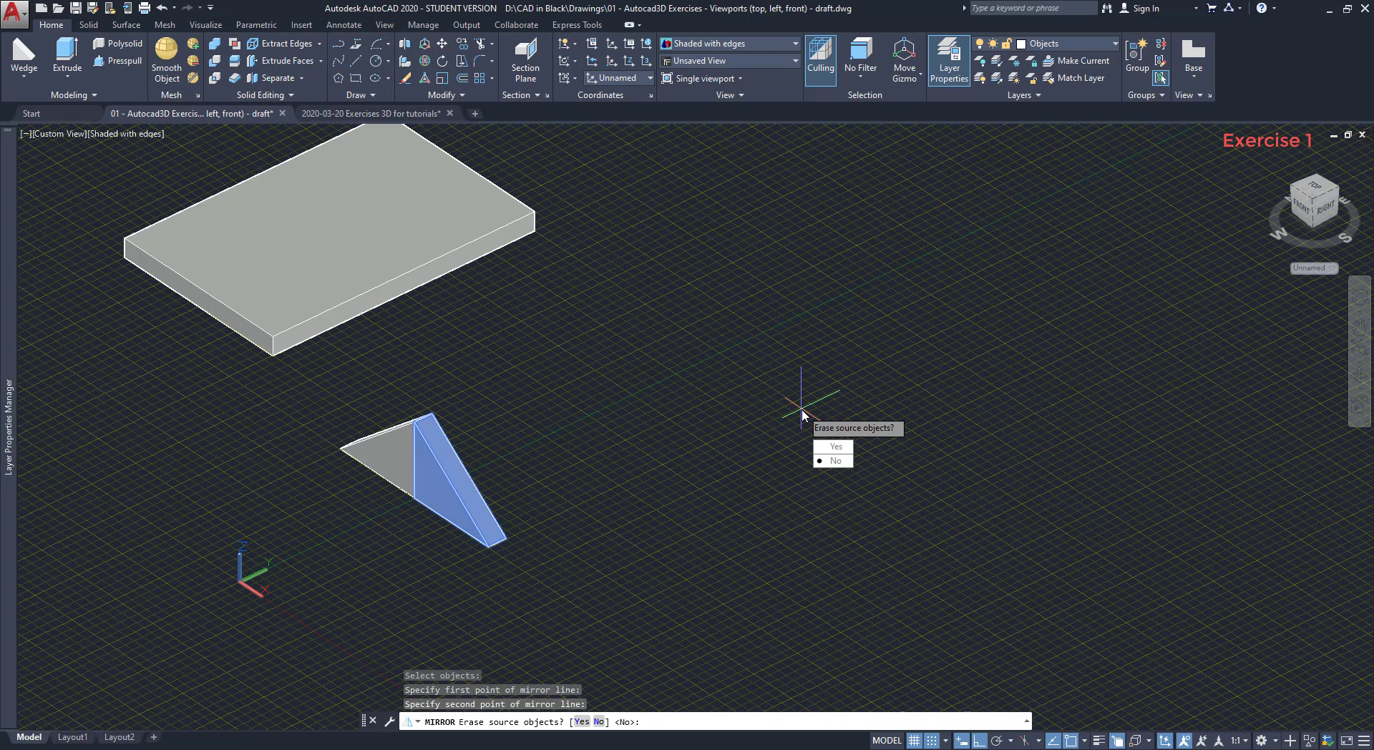
{"action": "key", "text": "Return"}
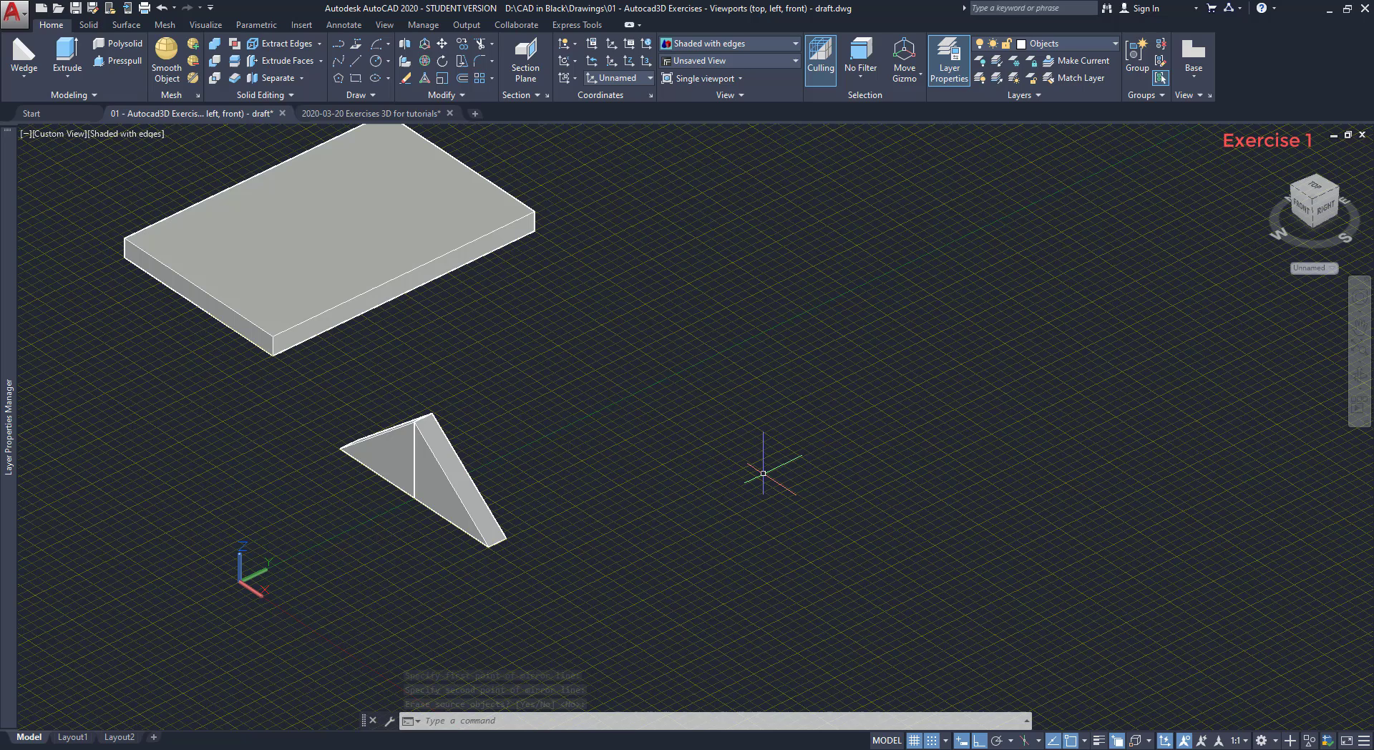
Move both wedges from the midpoint of their front bottom edge to the midpoint of the plate's top front long edge.
{"action": "type", "text": "M"}
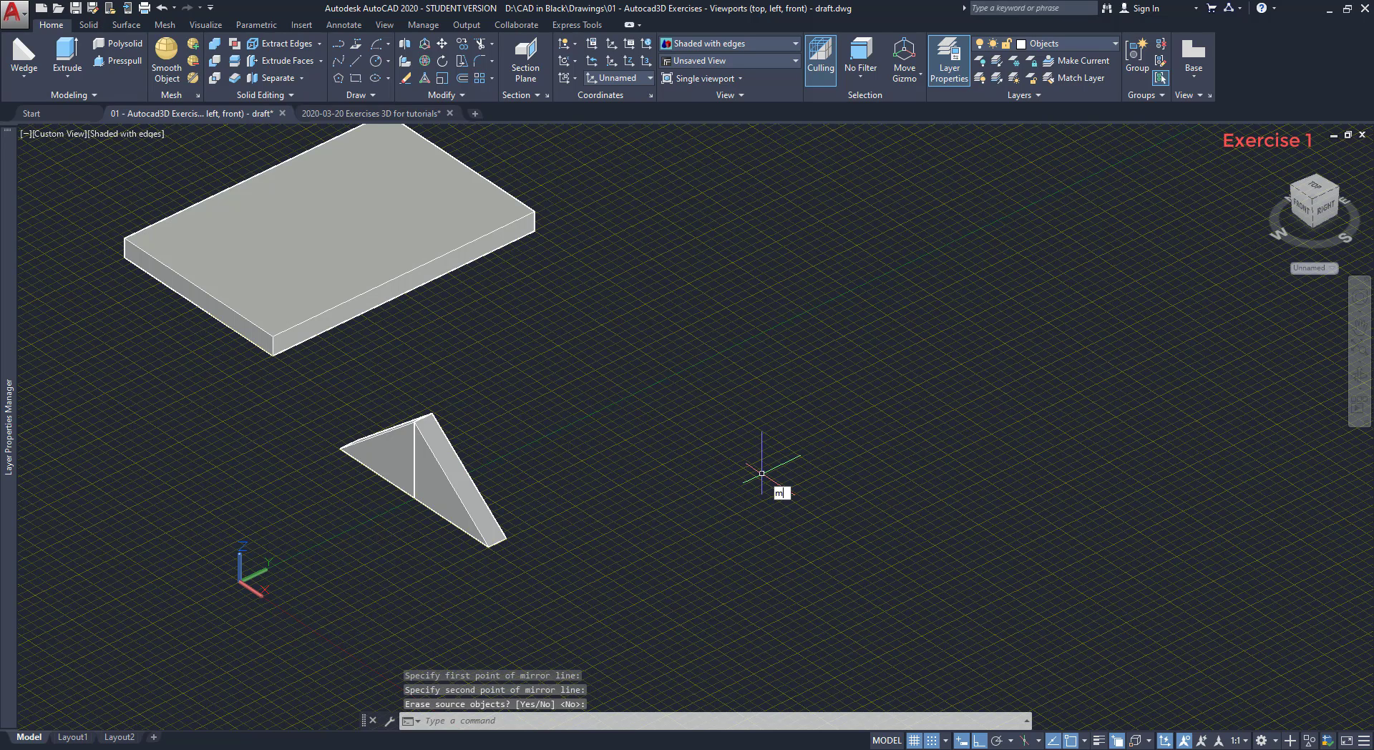
{"action": "key", "text": "Return"}
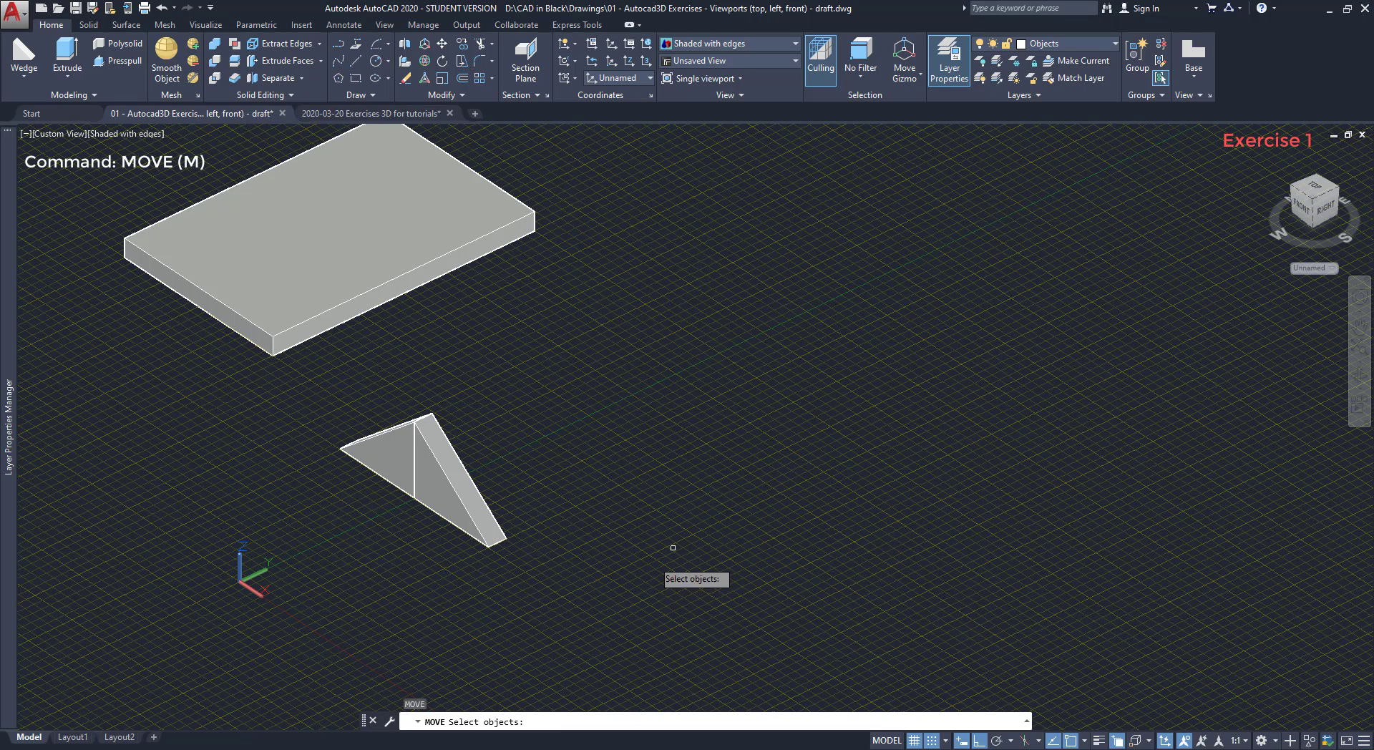
{"action": "left_click", "coordinate": [555, 579]}
{"action": "left_click", "coordinate": [343, 390]}
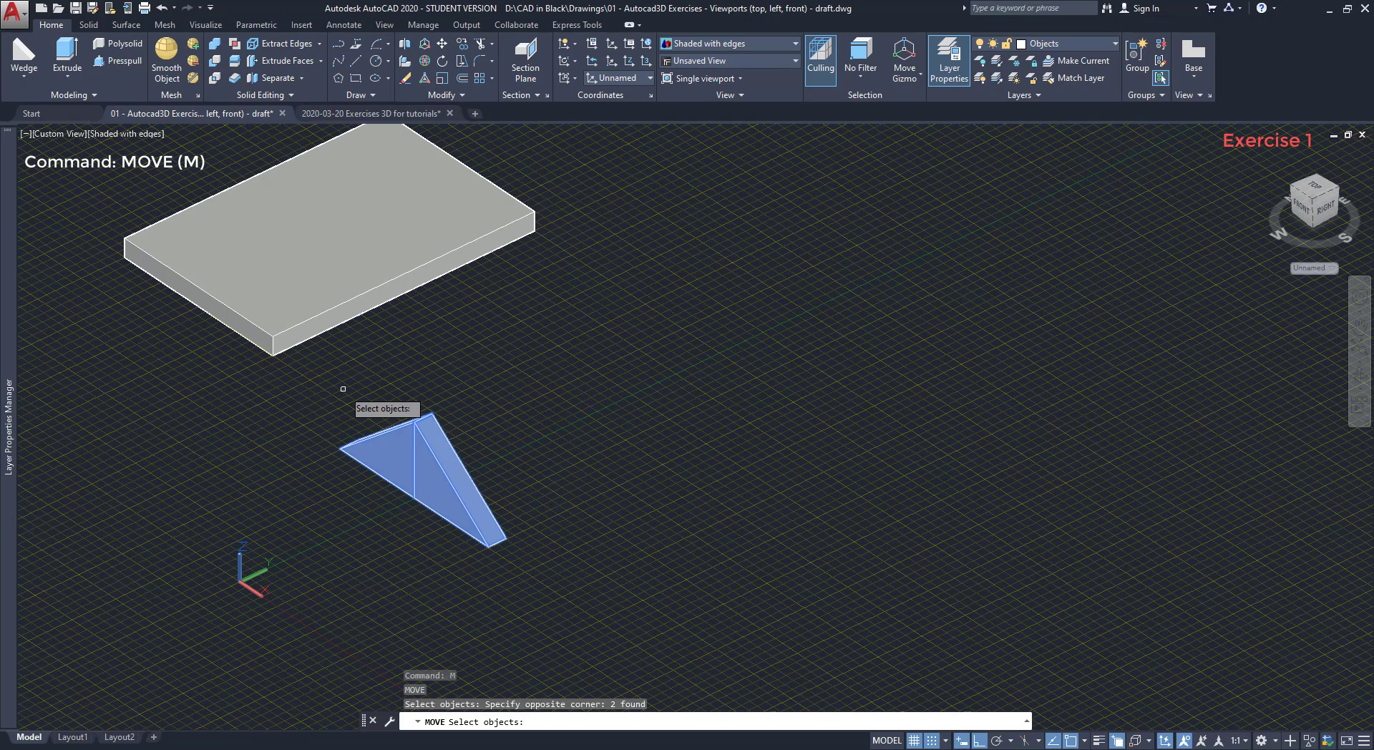
{"action": "key", "text": "Return"}
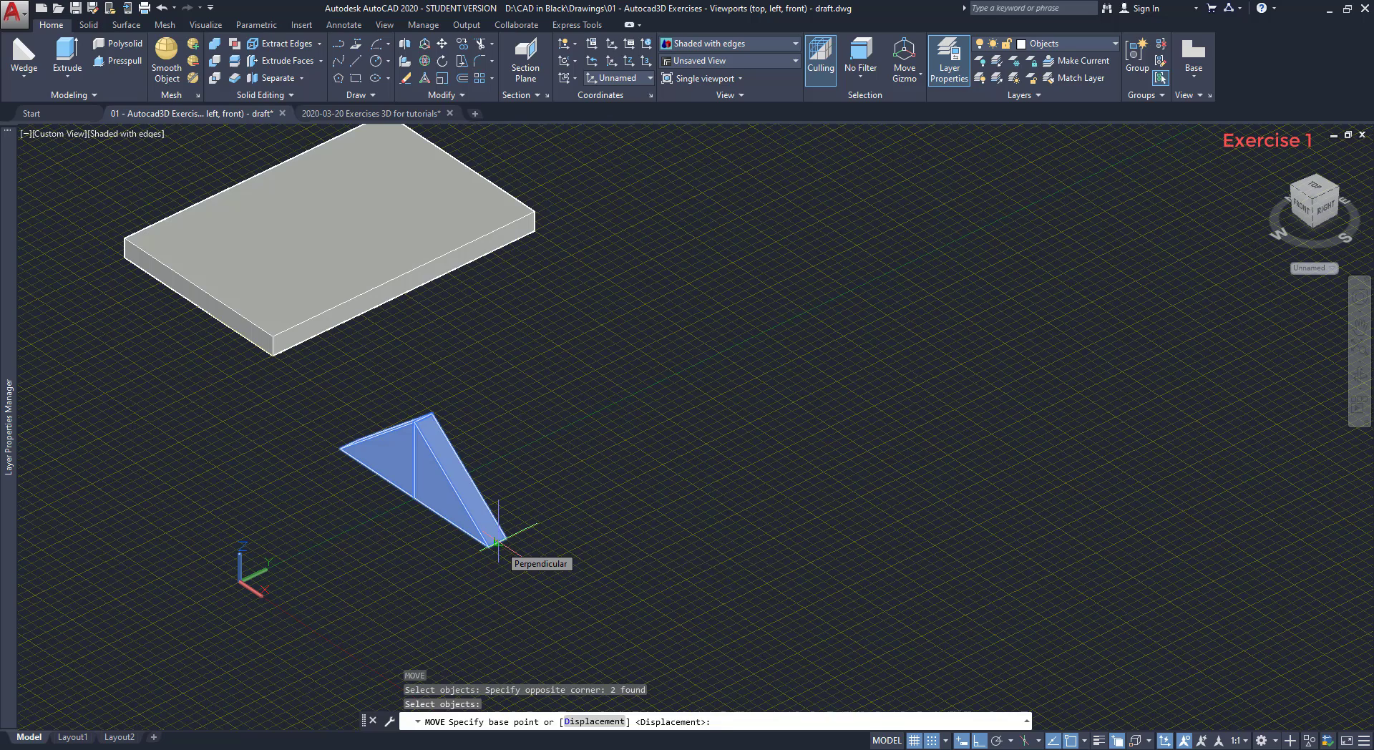
{"action": "left_click", "coordinate": [498, 542]}
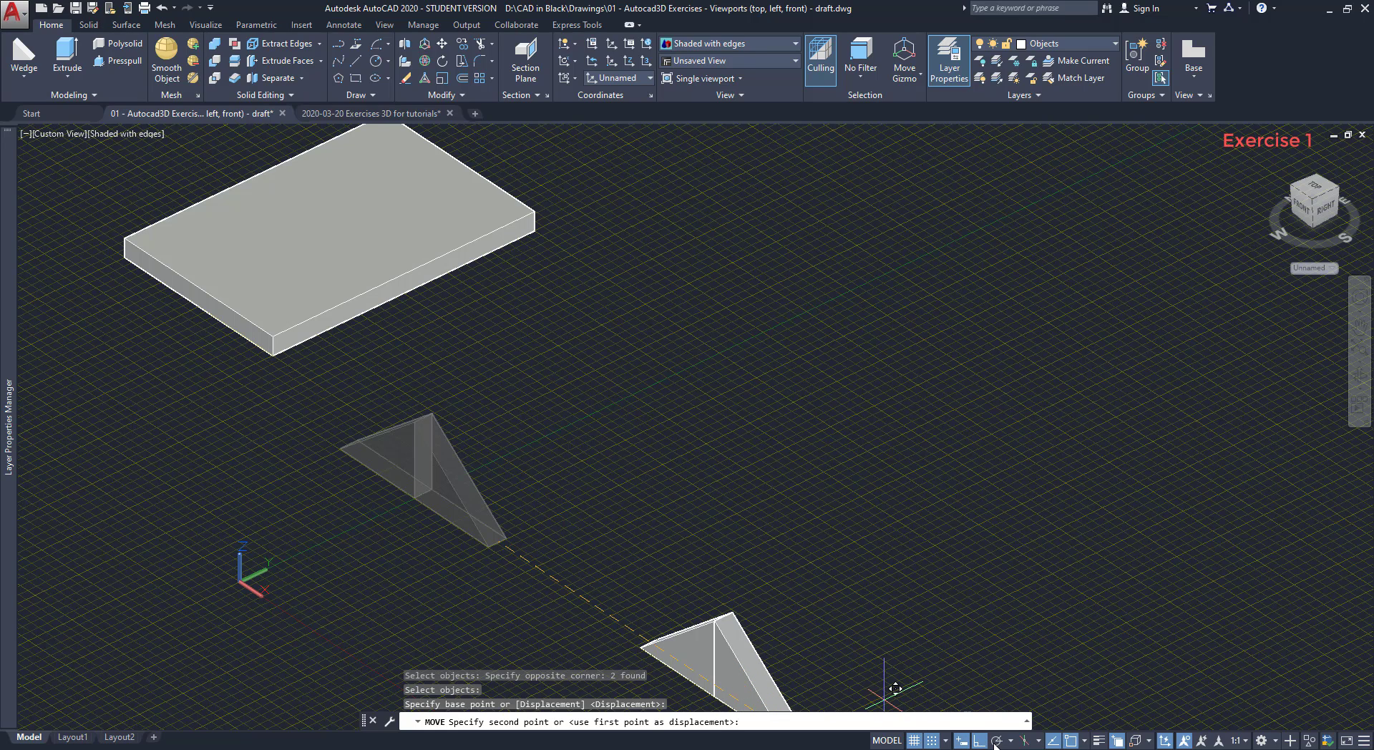
{"action": "left_click", "coordinate": [996, 740]}
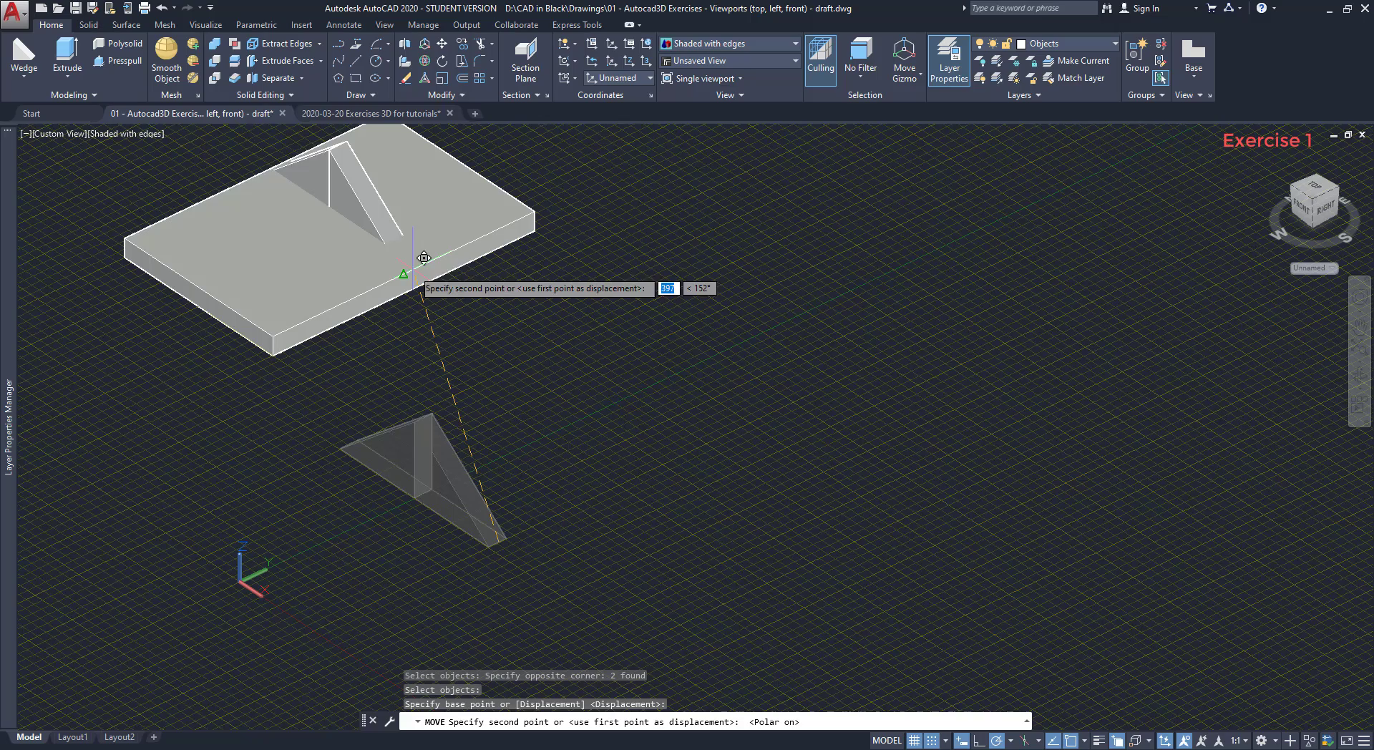
{"action": "scroll", "coordinate": [414, 247], "scroll_direction": "up", "scroll_amount": 3}
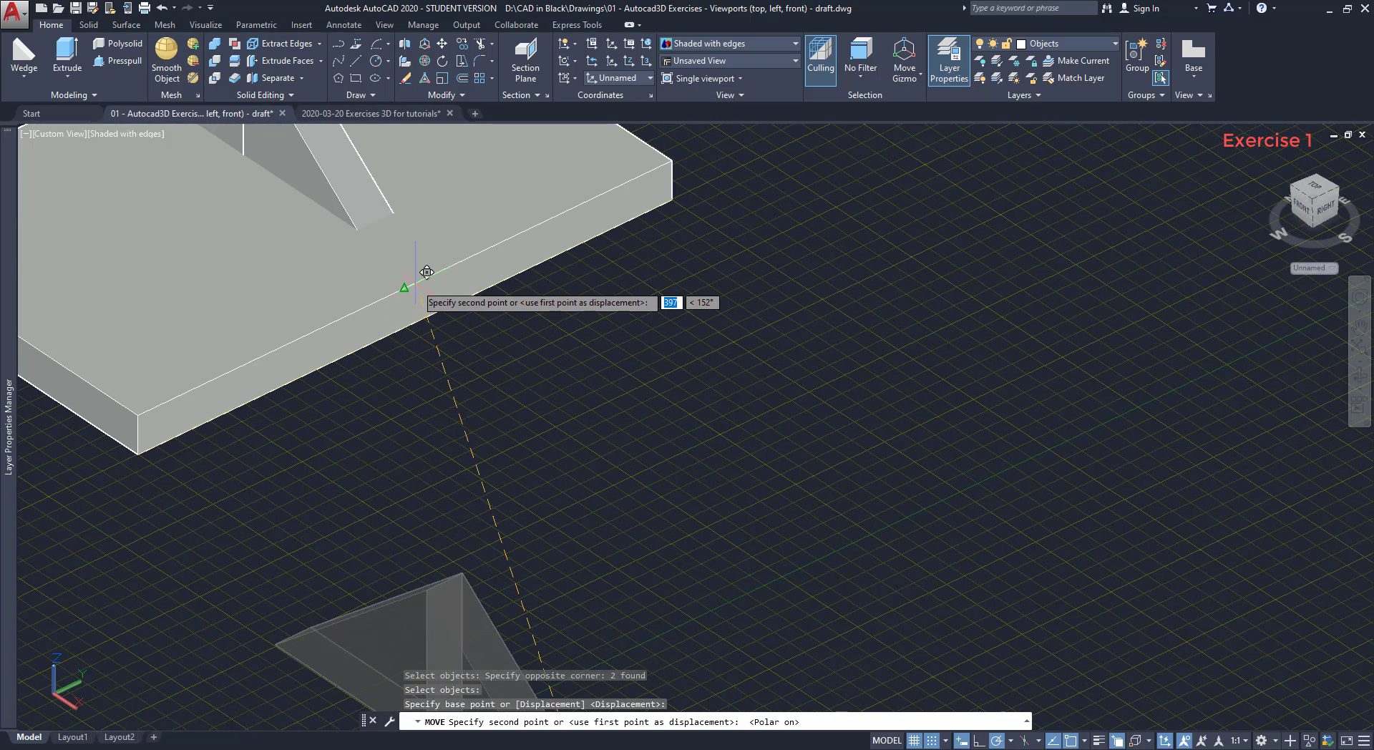
{"action": "left_click", "coordinate": [416, 277]}
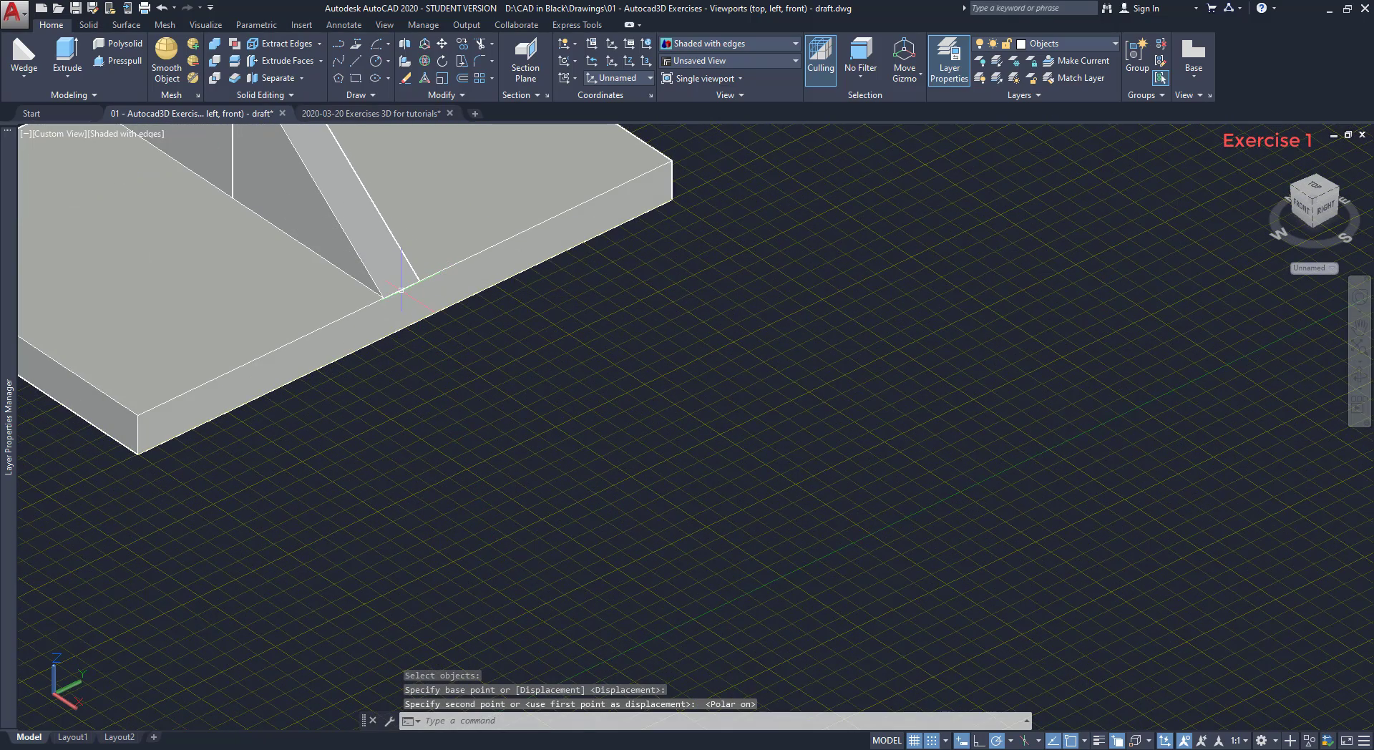
Union the base plate and the two wedges into one solid.
{"action": "scroll", "coordinate": [527, 343], "scroll_direction": "down", "scroll_amount": 2}
{"action": "middle_click_drag", "start_coordinate": [528, 344], "coordinate": [607, 487]}
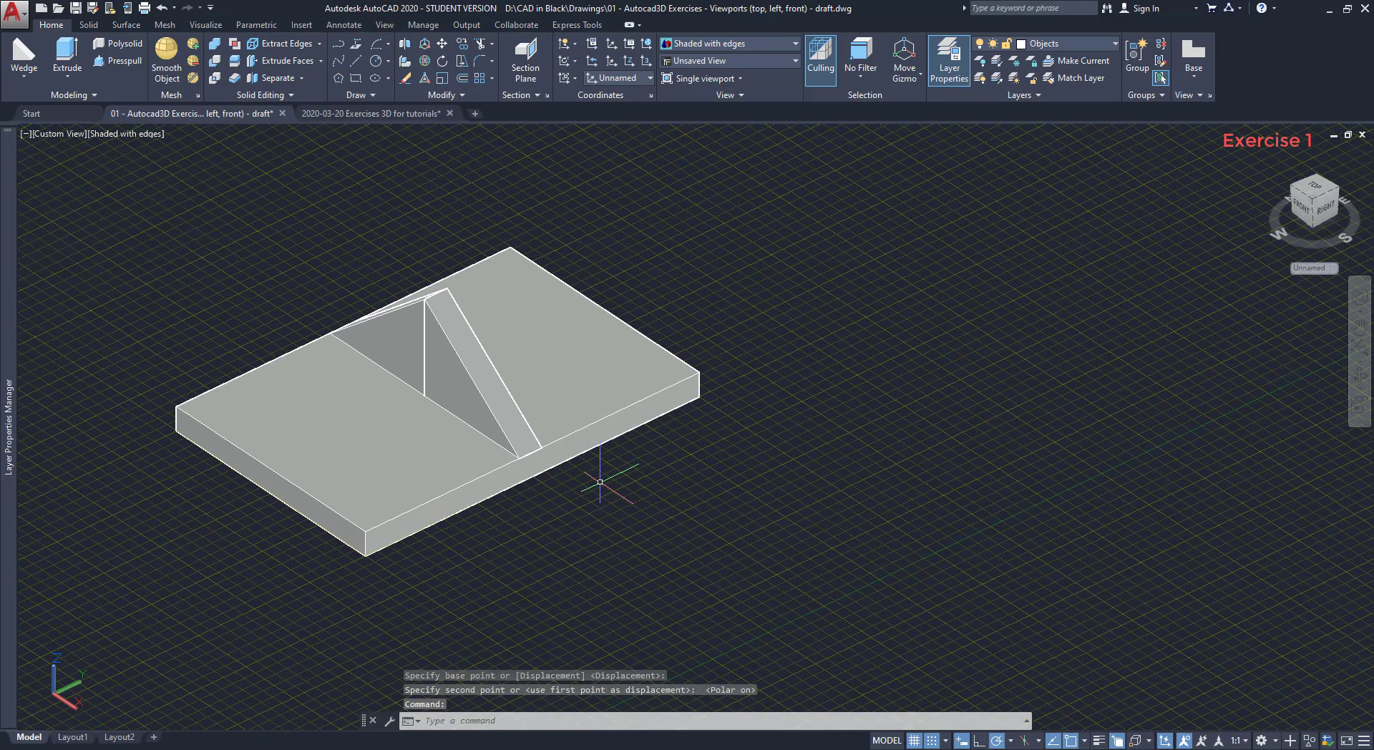
{"action": "type", "text": "UNIO"}
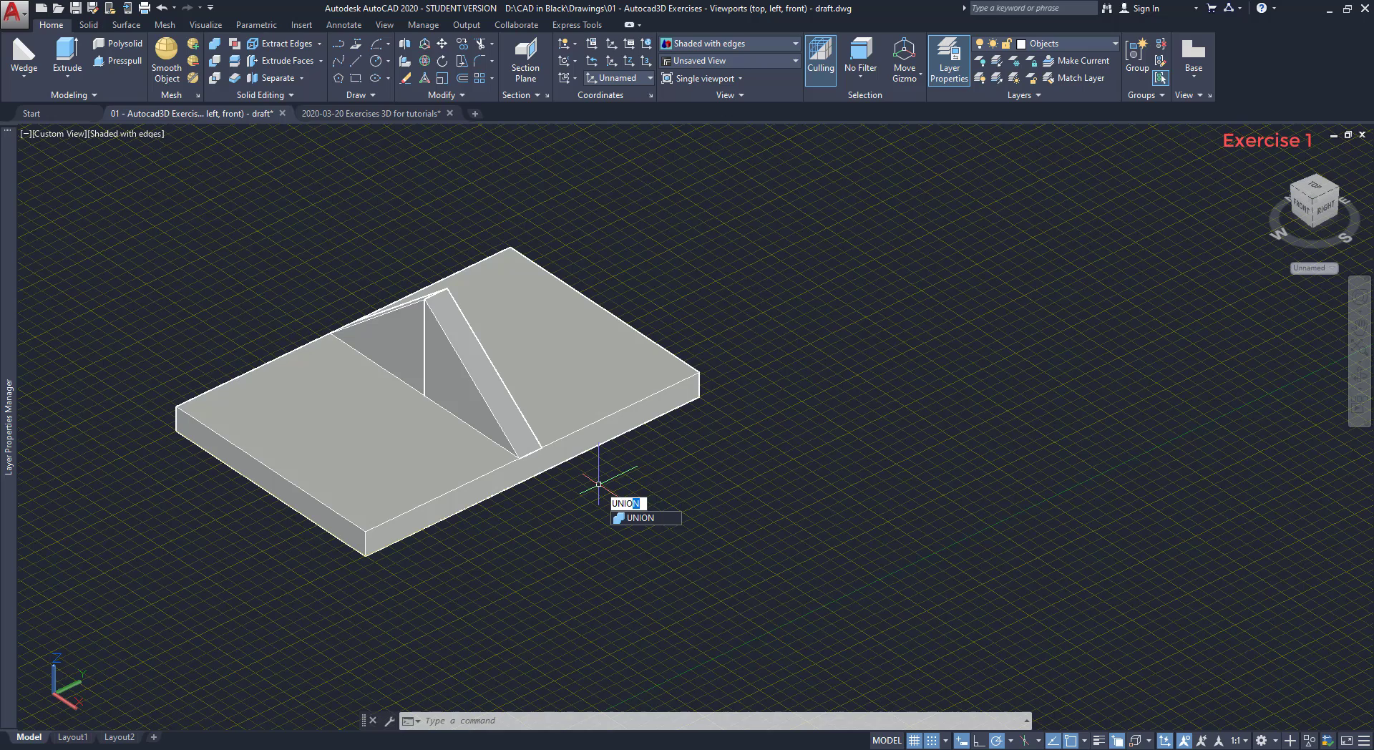
{"action": "type", "text": "N"}
{"action": "key", "text": "Return"}
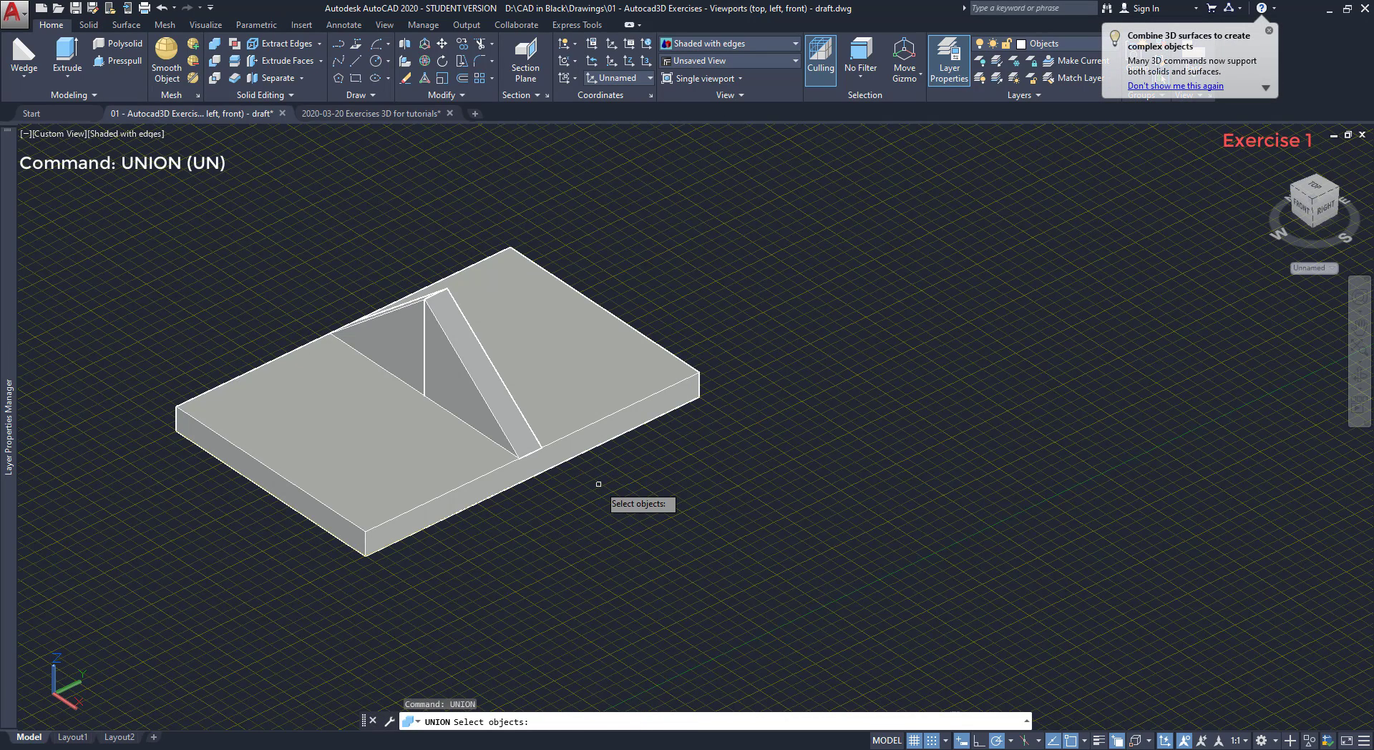
{"action": "left_click", "coordinate": [598, 484]}
{"action": "left_click", "coordinate": [203, 232]}
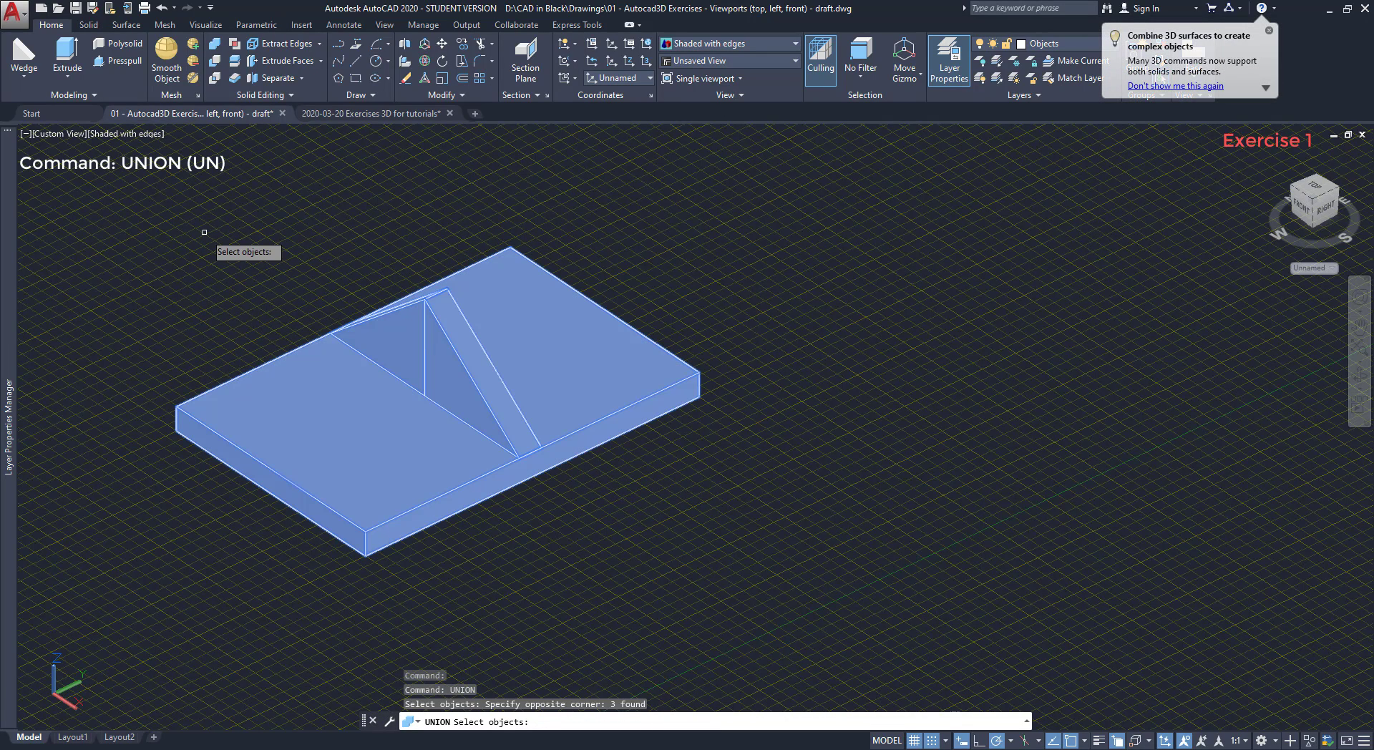
{"action": "key", "text": "Return"}
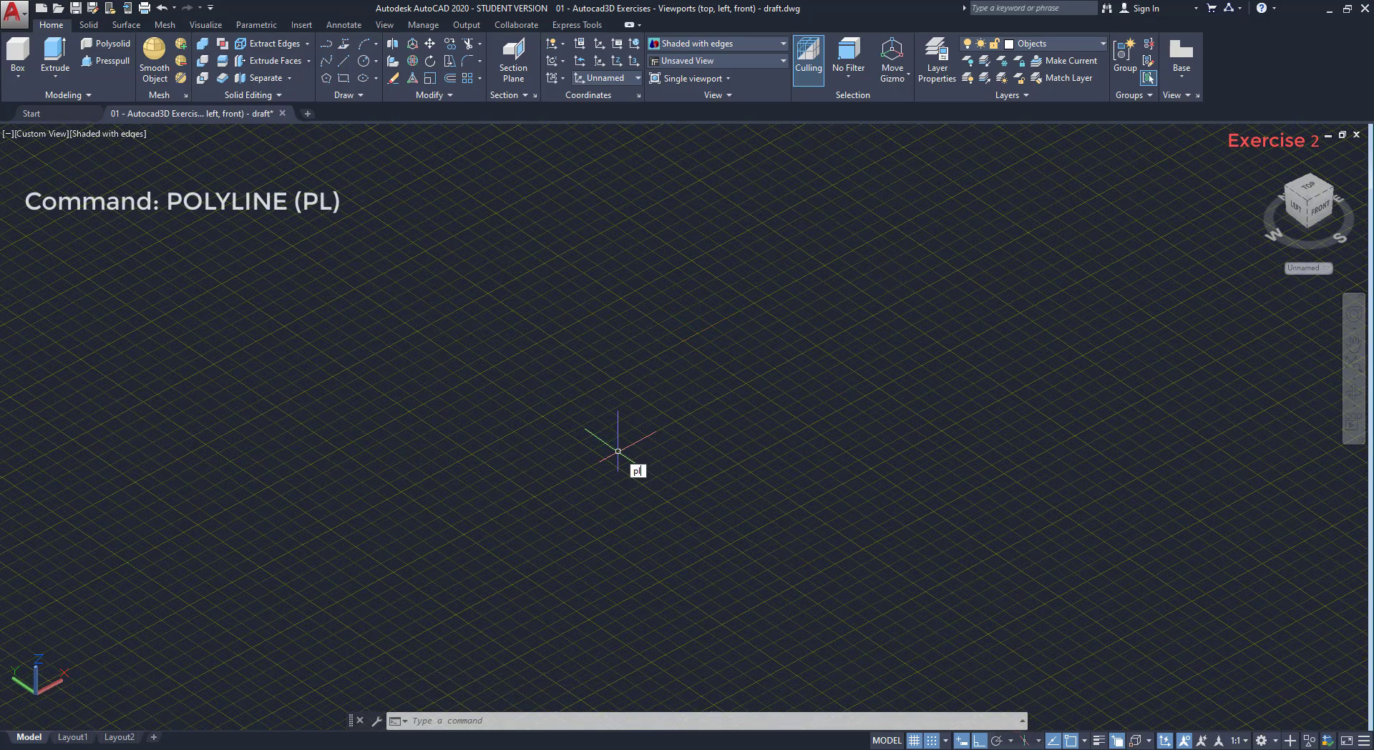
Start a polyline for the Exercise 2 profile with a straight segment 100 long in the positive X direction.
{"action": "type", "text": "PL"}
{"action": "key", "text": "Return"}
{"action": "scroll", "coordinate": [619, 450], "scroll_direction": "up", "scroll_amount": 3}
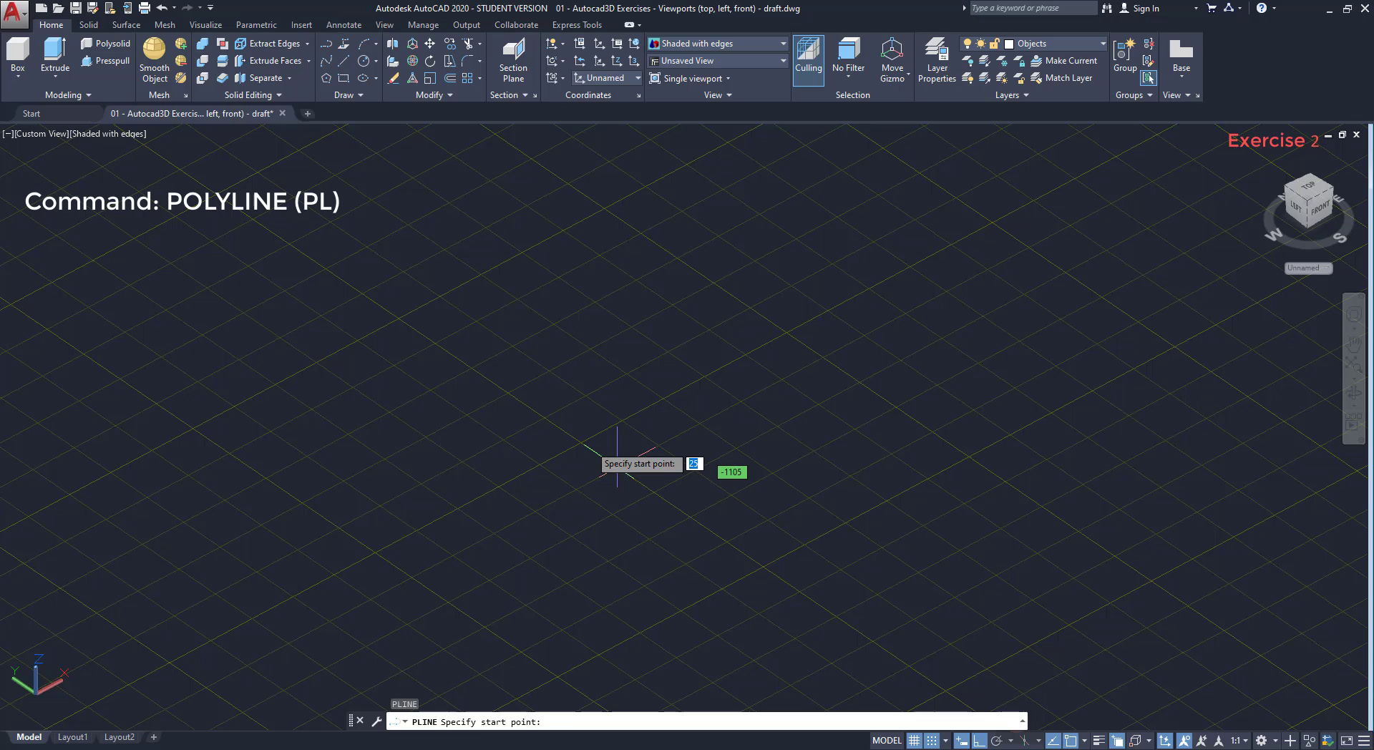
{"action": "left_click", "coordinate": [580, 442]}
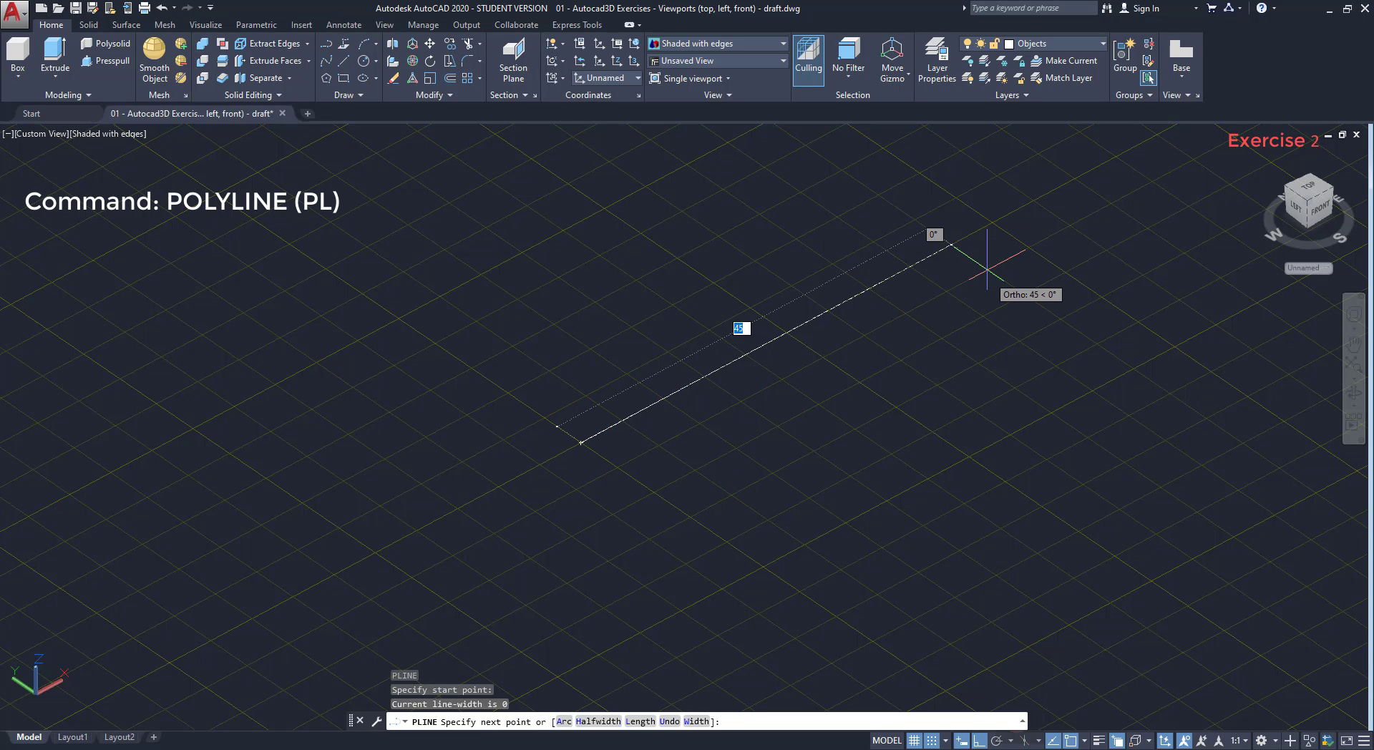
{"action": "type", "text": "100"}
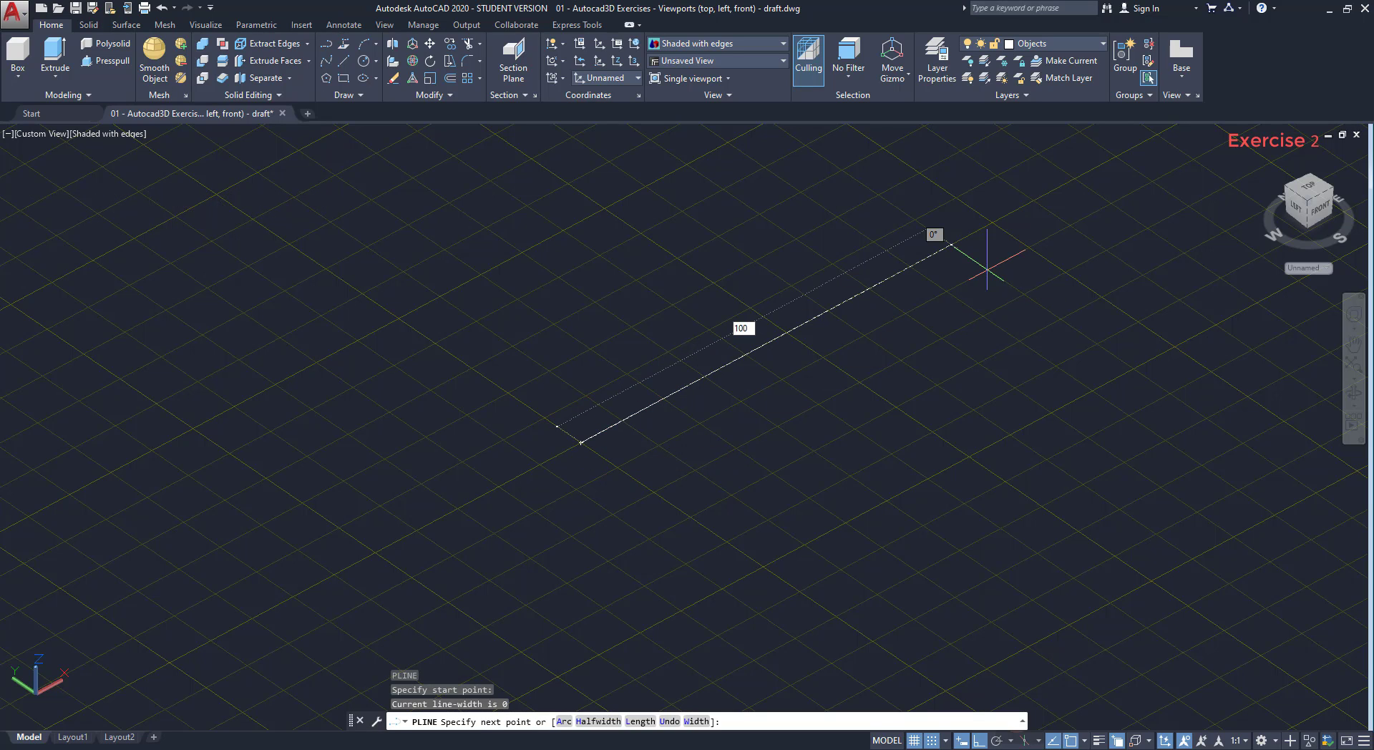
{"action": "key", "text": "Return"}
Continue the polyline with a semicircular arc whose endpoint lies 50 away from the straight segment's end in the positive Y direction.
{"action": "scroll", "coordinate": [1166, 143], "scroll_direction": "down", "scroll_amount": 2}
{"action": "middle_click_drag", "start_coordinate": [1155, 195], "coordinate": [886, 372]}
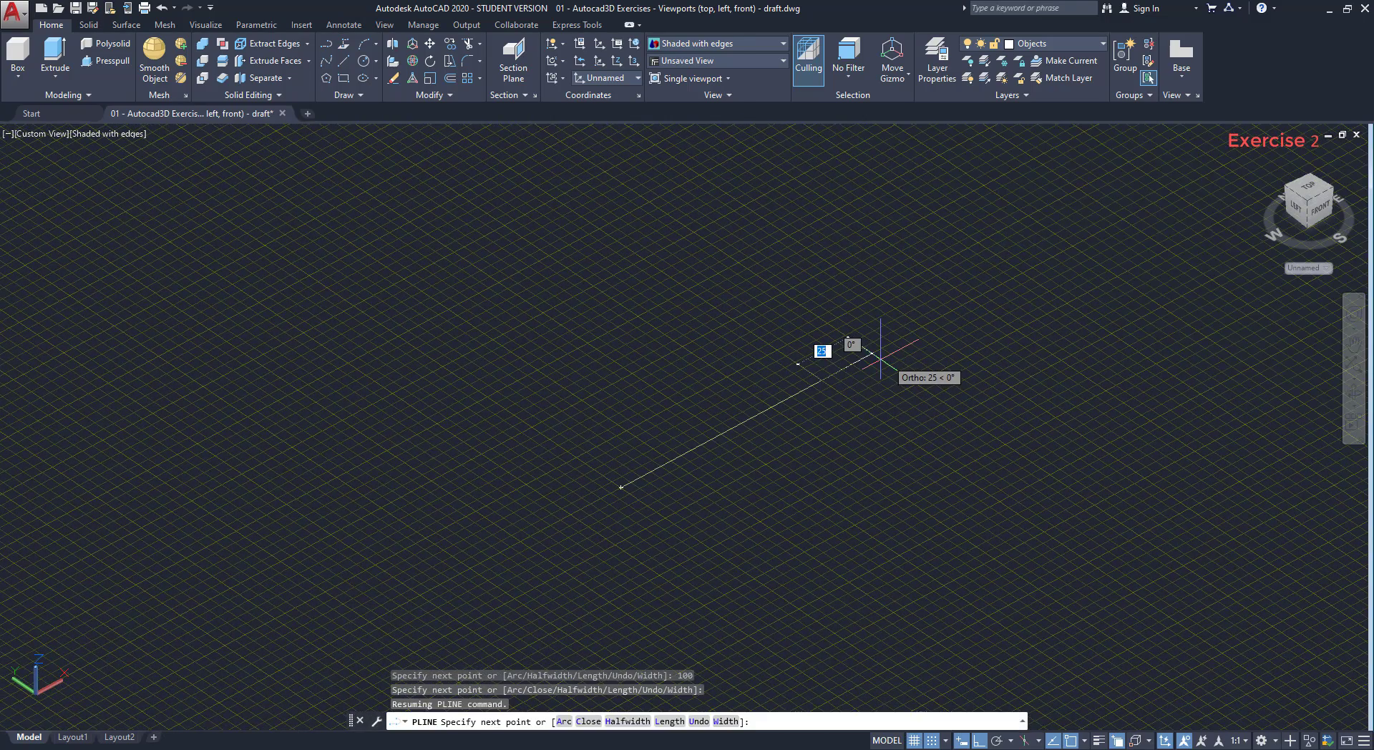
{"action": "type", "text": "a"}
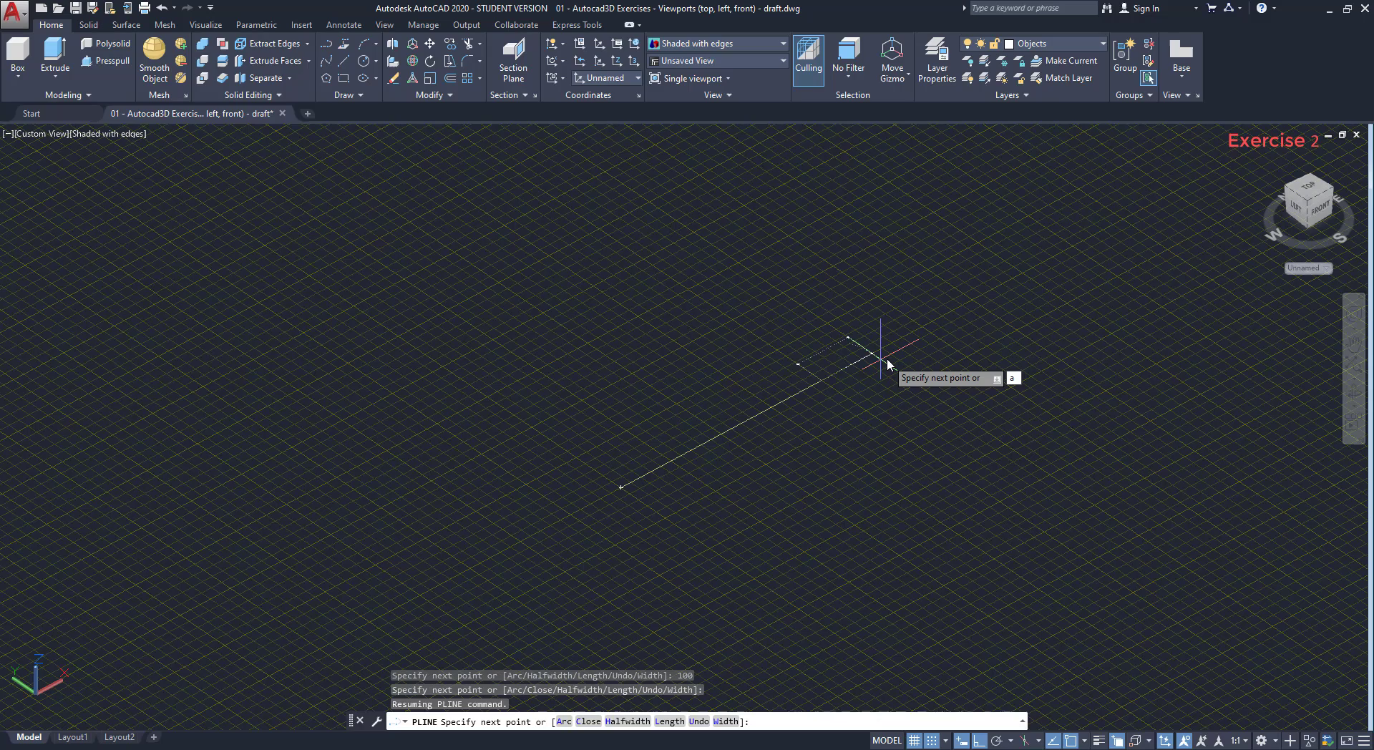
{"action": "key", "text": "Return"}
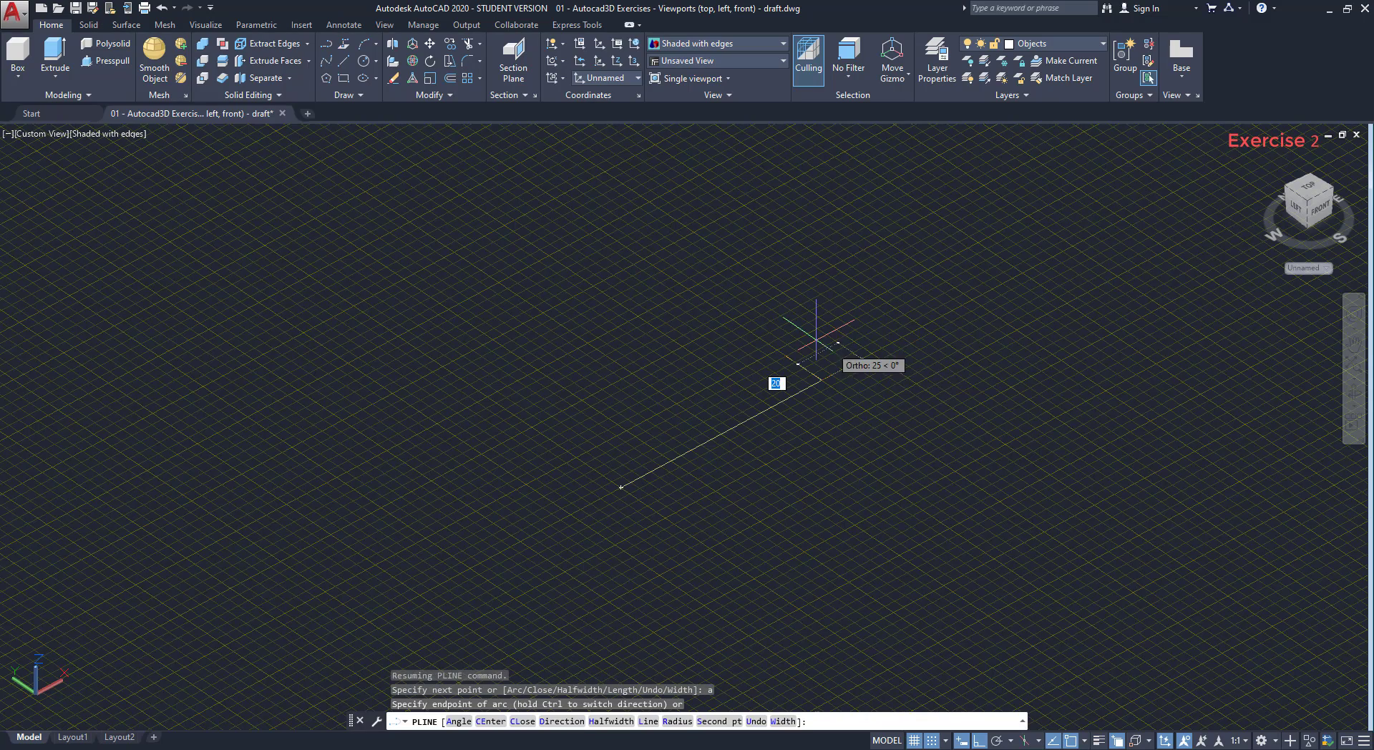
{"action": "scroll", "coordinate": [809, 325], "scroll_direction": "up", "scroll_amount": 2}
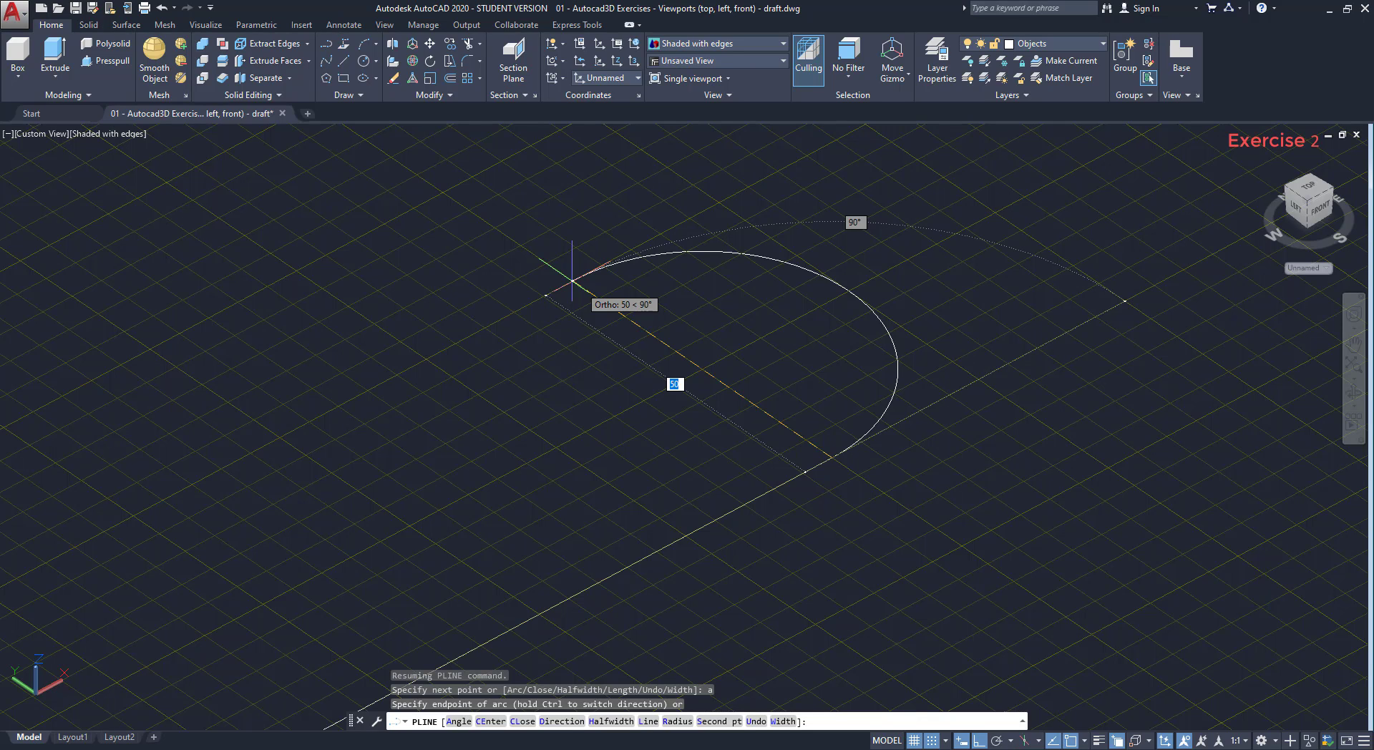
{"action": "left_click", "coordinate": [572, 280]}
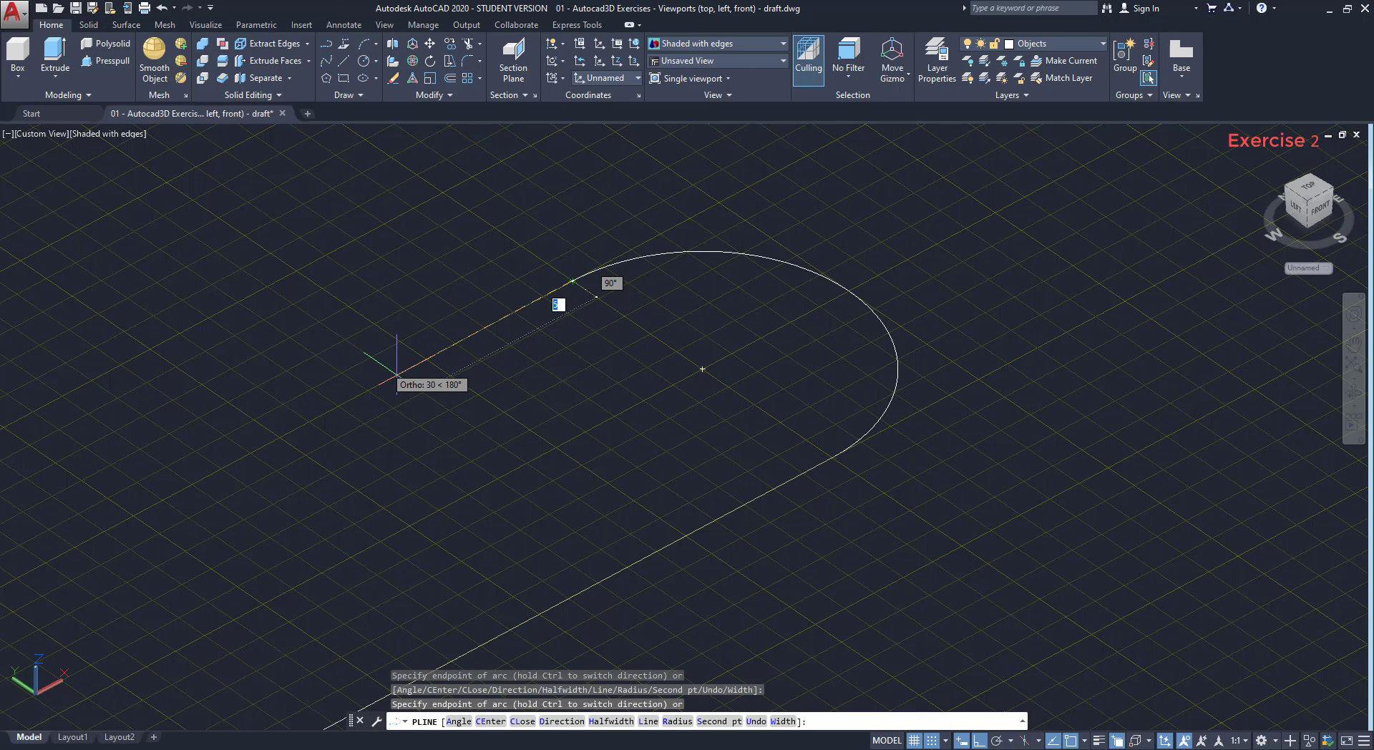
Continue the polyline with straight segments 50 long in negative X and 10 long in positive Y, leaving the outline open.
{"action": "type", "text": "l"}
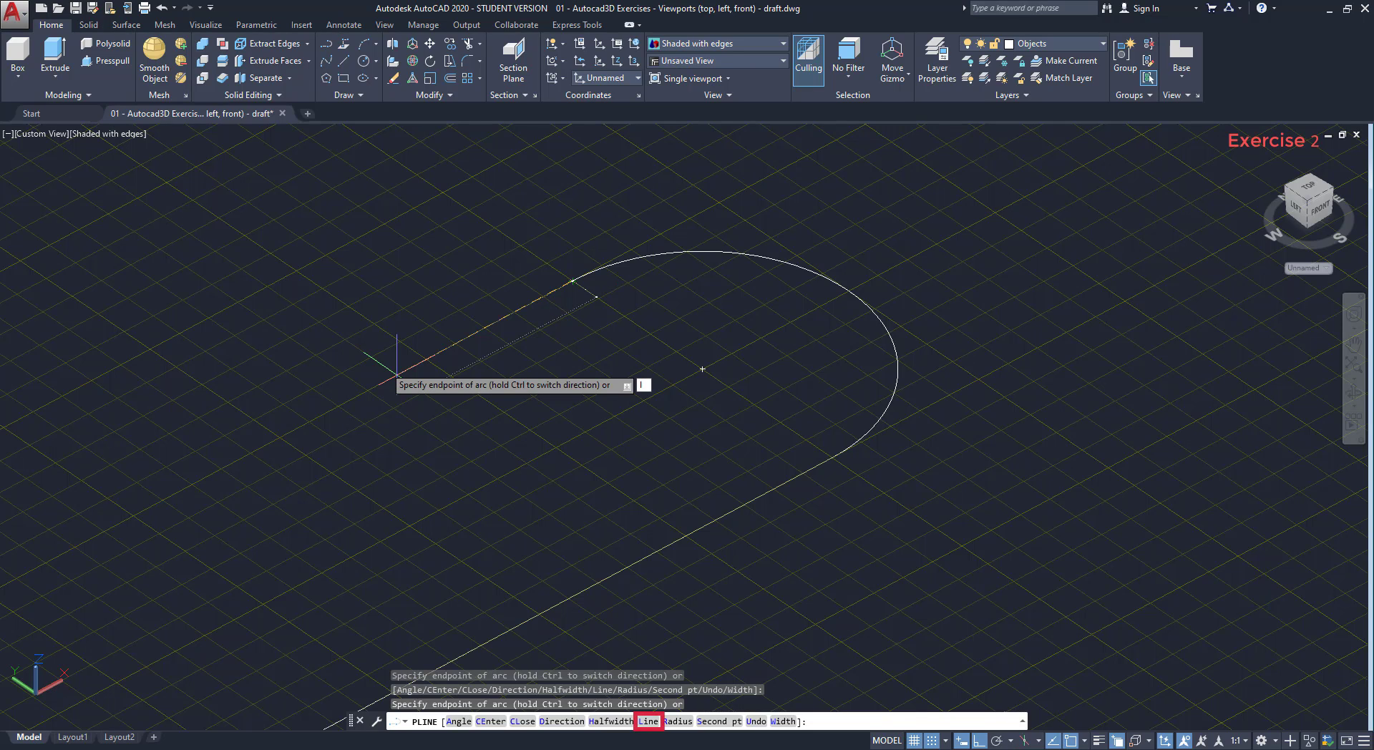
{"action": "key", "text": "Return"}
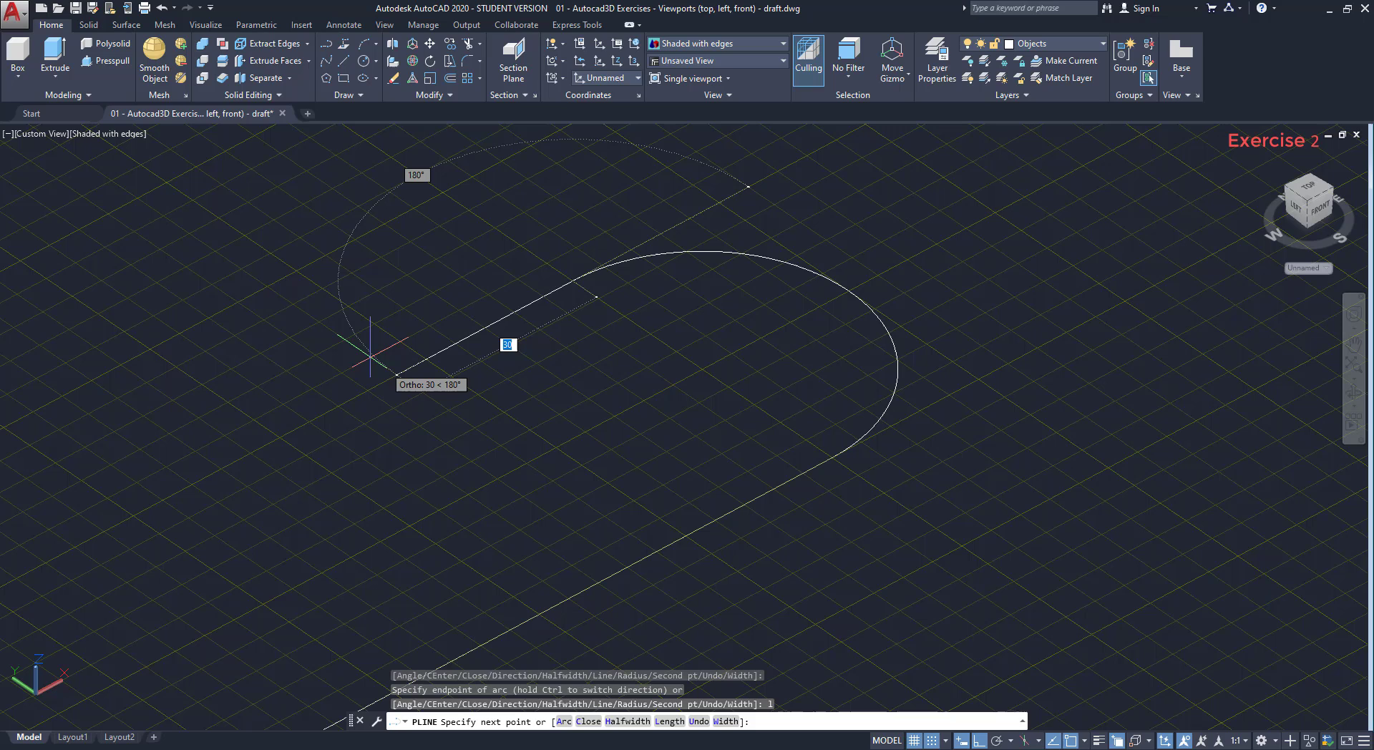
{"action": "type", "text": "50"}
{"action": "key", "text": "Return"}
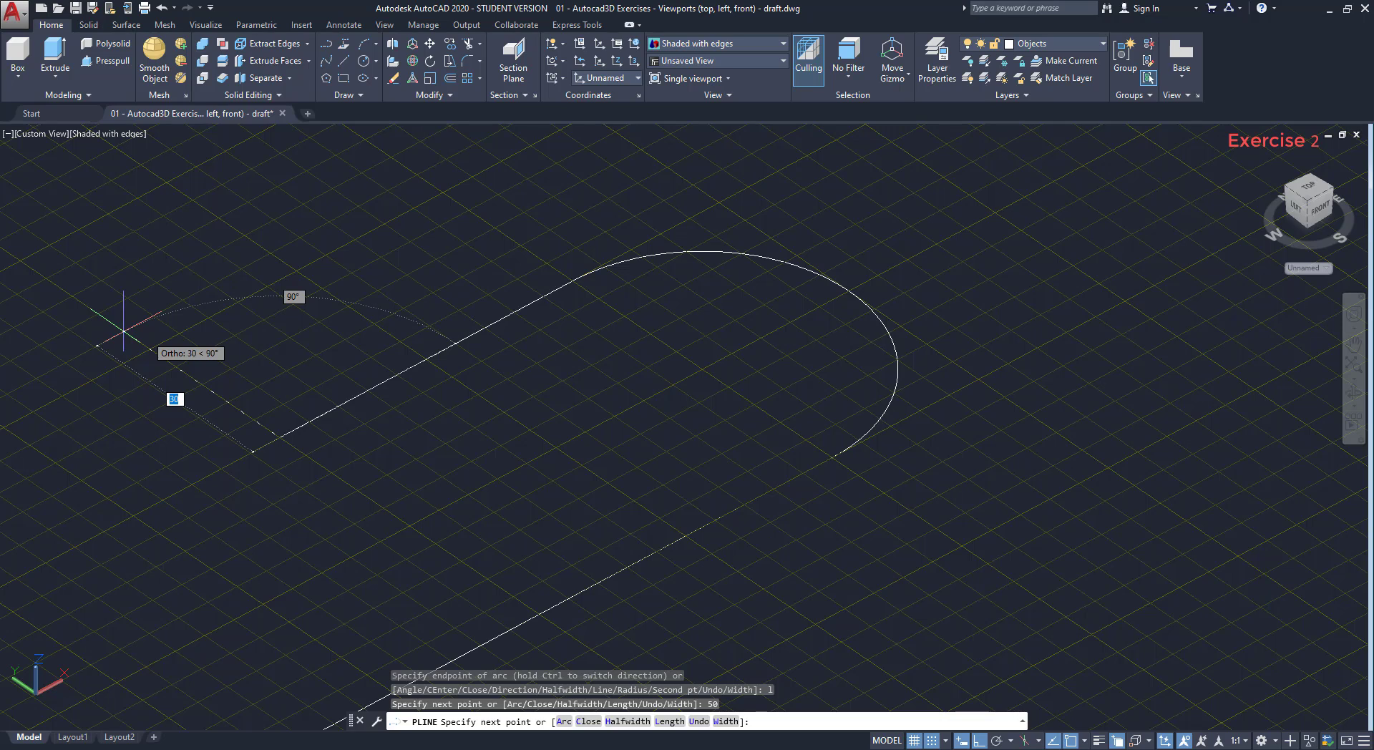
{"action": "type", "text": "10"}
{"action": "key", "text": "Return"}
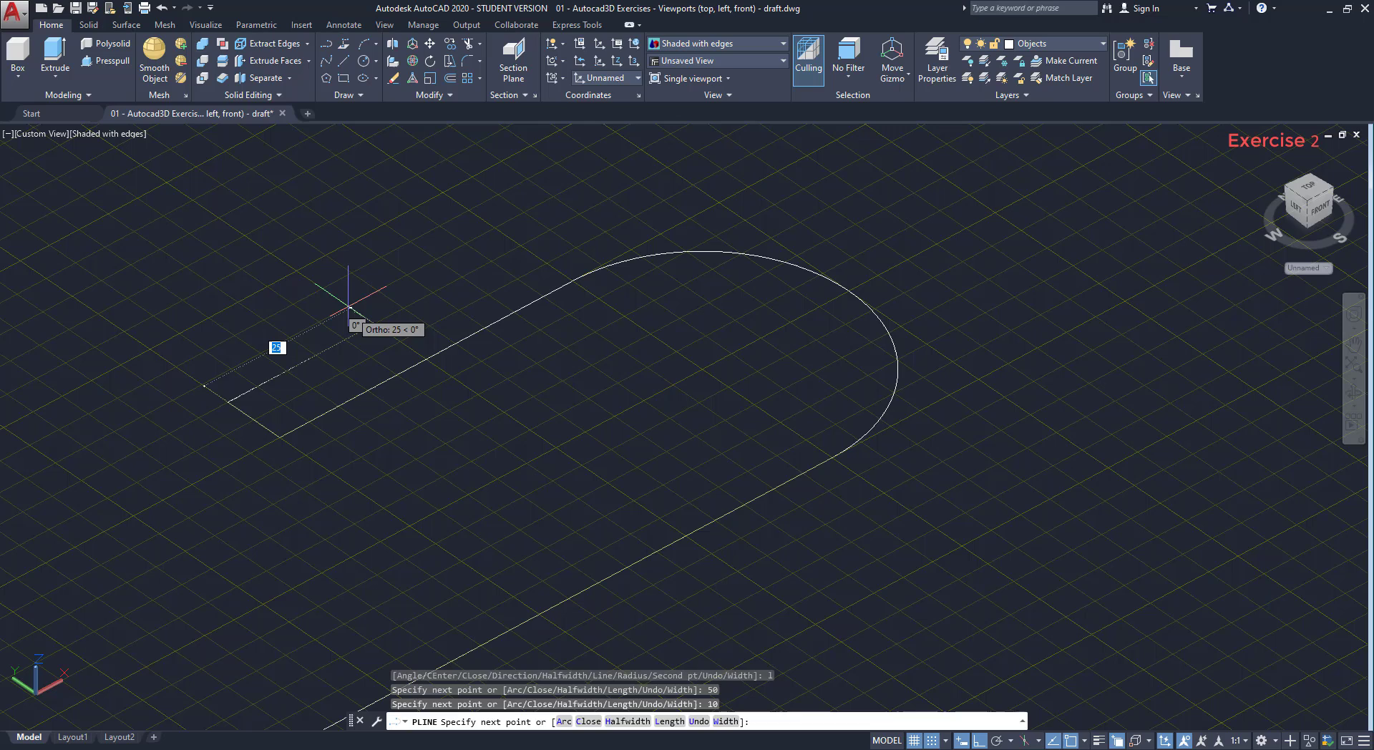
{"action": "key", "text": "Escape"}
Draw a circle of radius 10 centred on the outline's semicircular arc.
{"action": "type", "text": "c"}
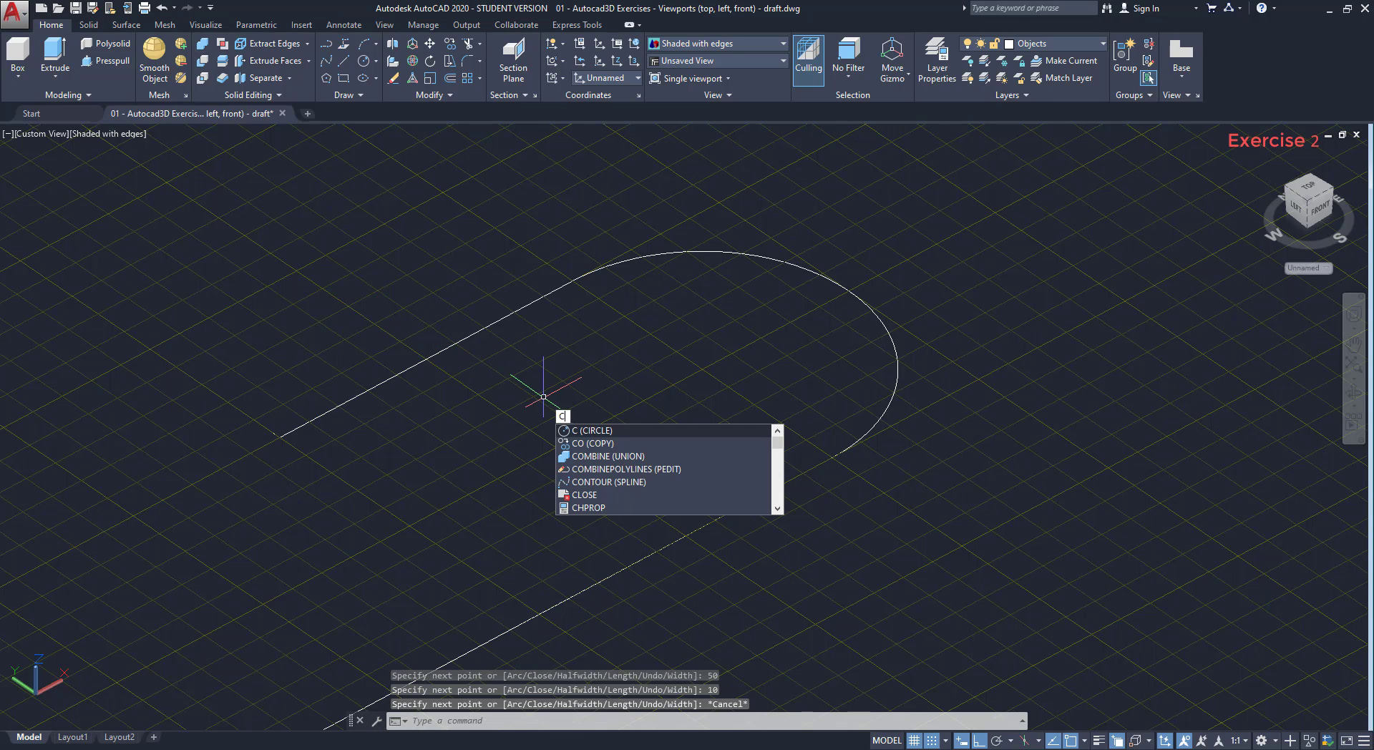
{"action": "key", "text": "Return"}
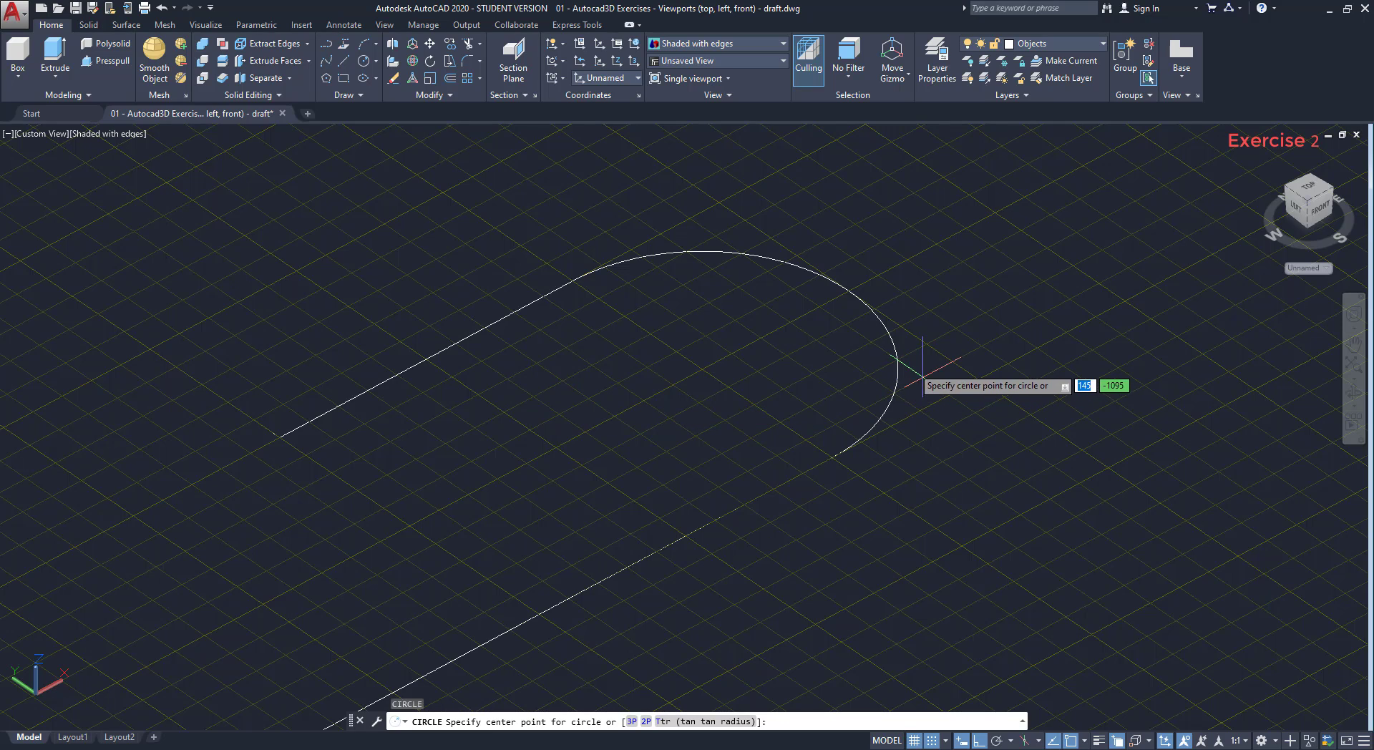
{"action": "left_click", "coordinate": [702, 369]}
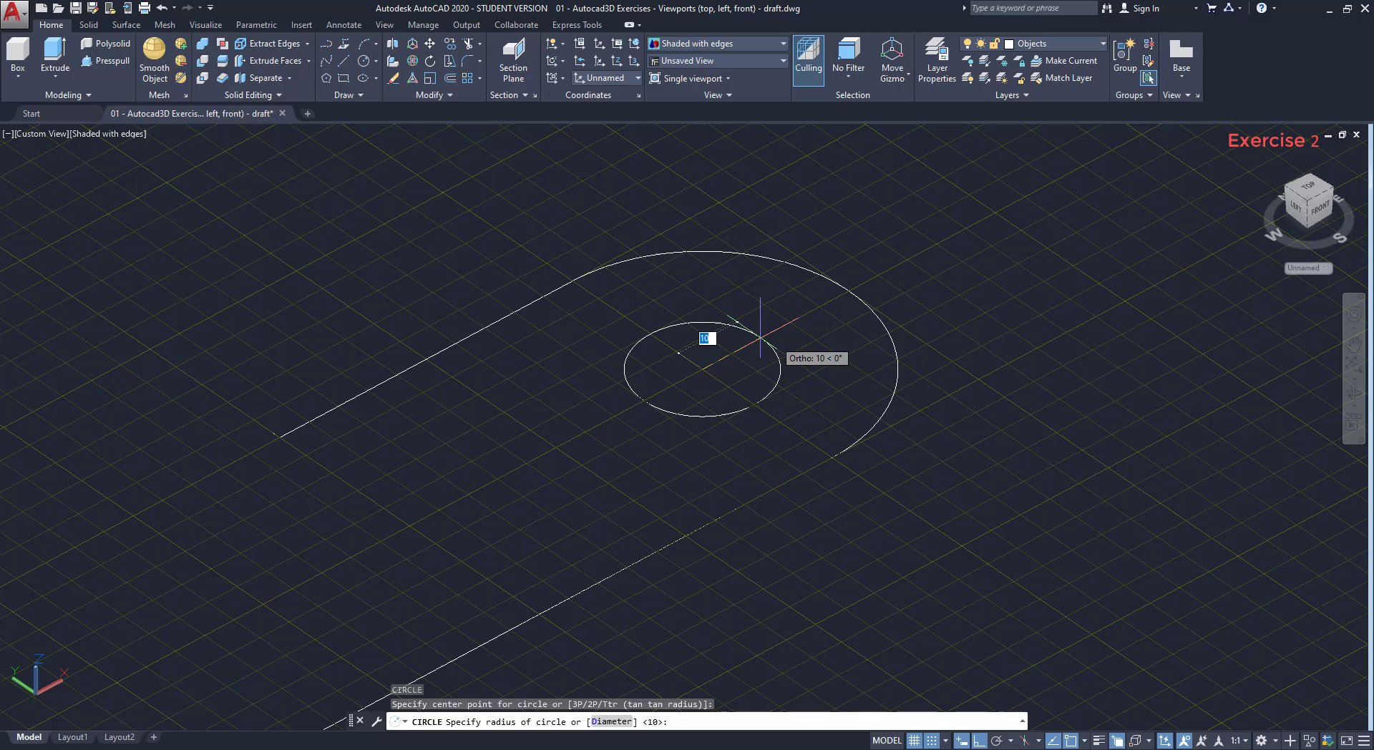
{"action": "left_click", "coordinate": [760, 336]}
Mirror the outline and circle across a Y-direction line through the free end of the 100-long segment, keeping the source objects.
{"action": "scroll", "coordinate": [859, 341], "scroll_direction": "down", "scroll_amount": 2}
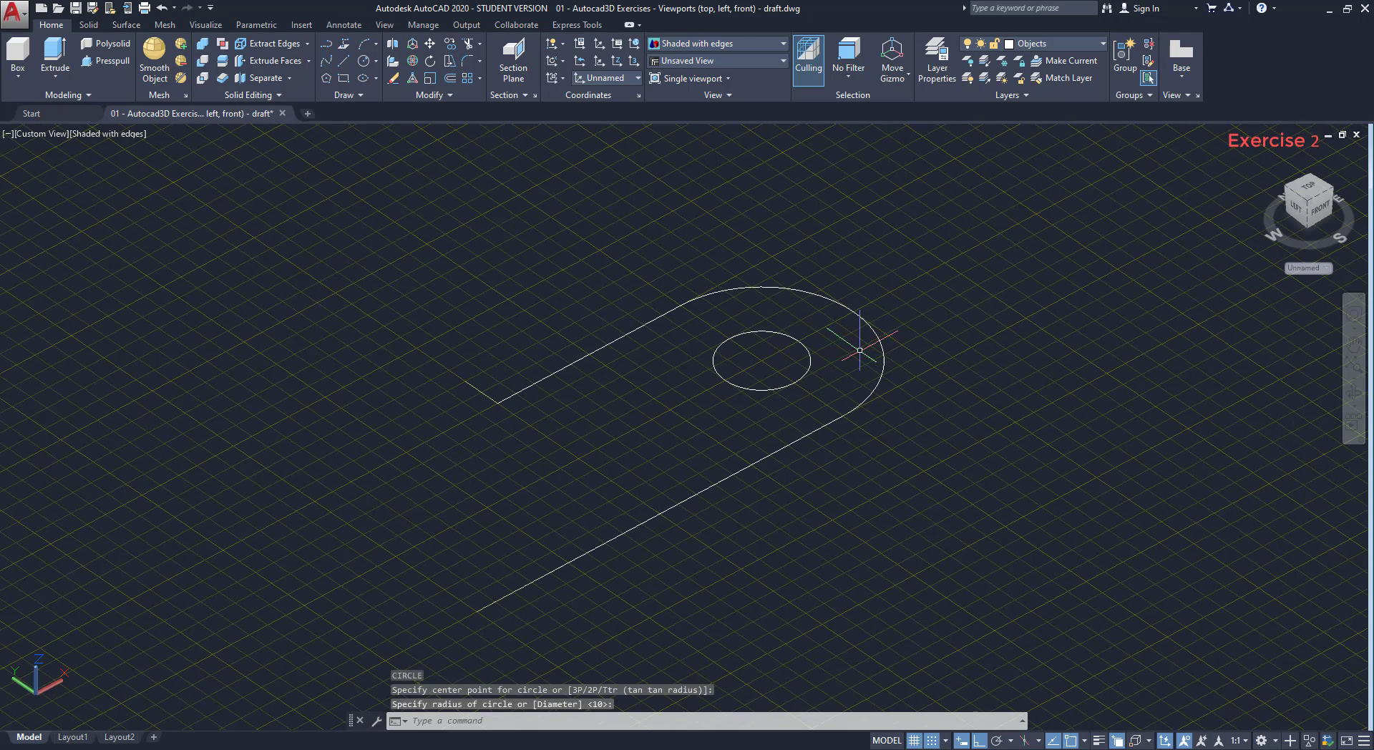
{"action": "middle_click_drag", "start_coordinate": [767, 551], "coordinate": [911, 464]}
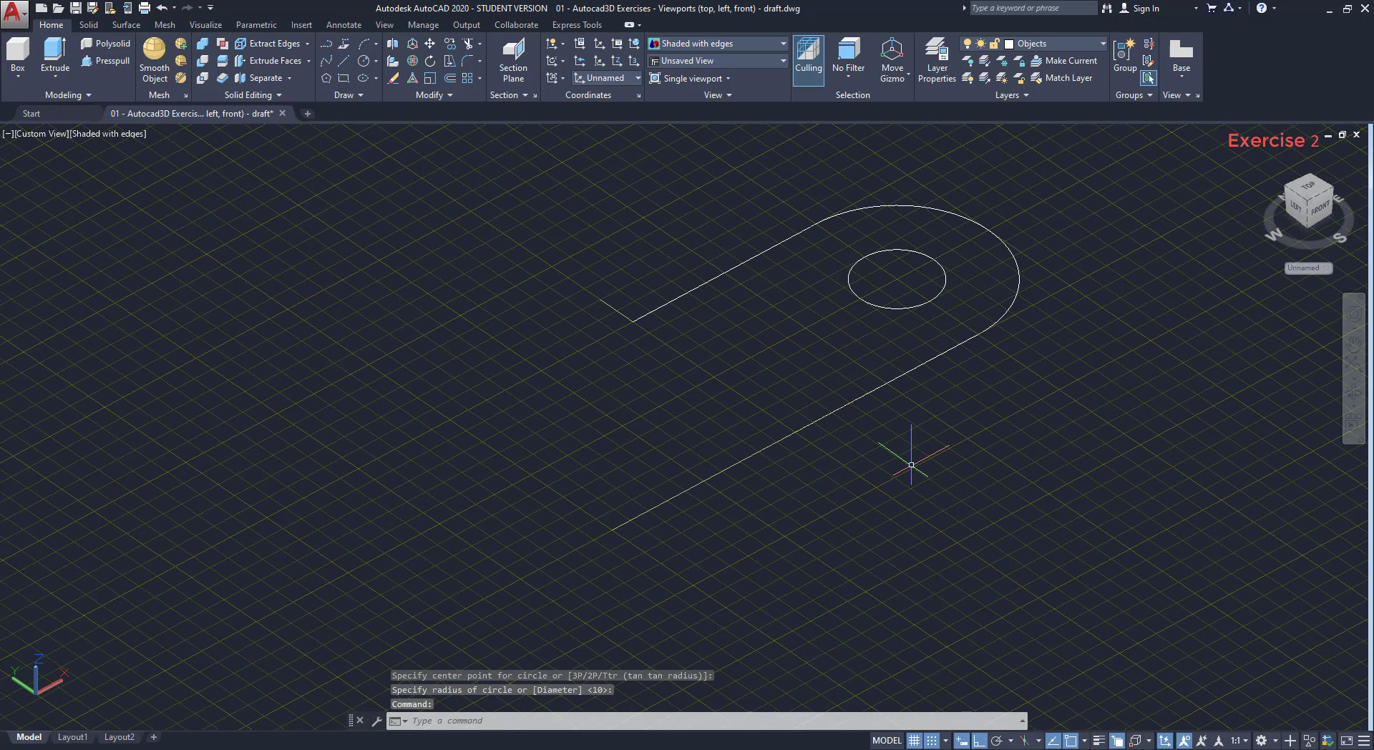
{"action": "type", "text": "mi"}
{"action": "key", "text": "Return"}
{"action": "left_click", "coordinate": [1143, 588]}
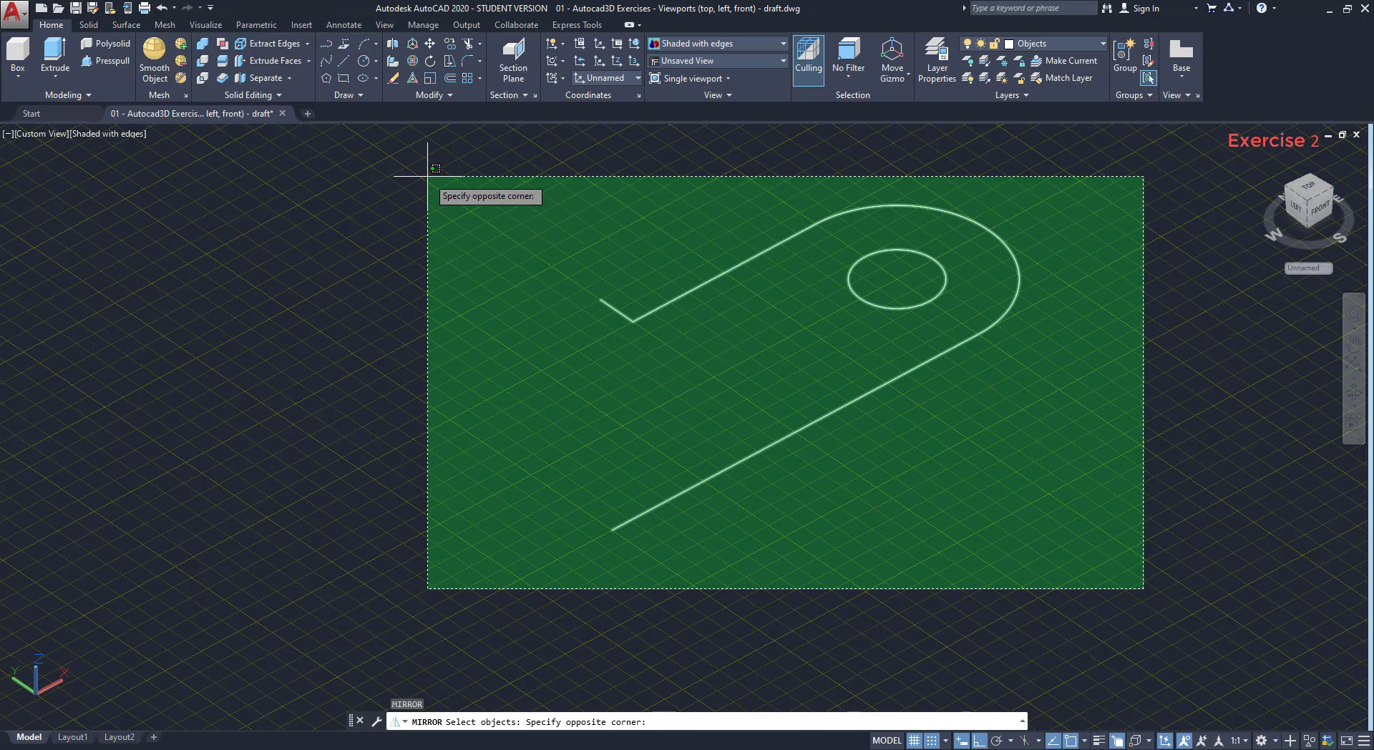
{"action": "left_click", "coordinate": [427, 176]}
{"action": "key", "text": "Return"}
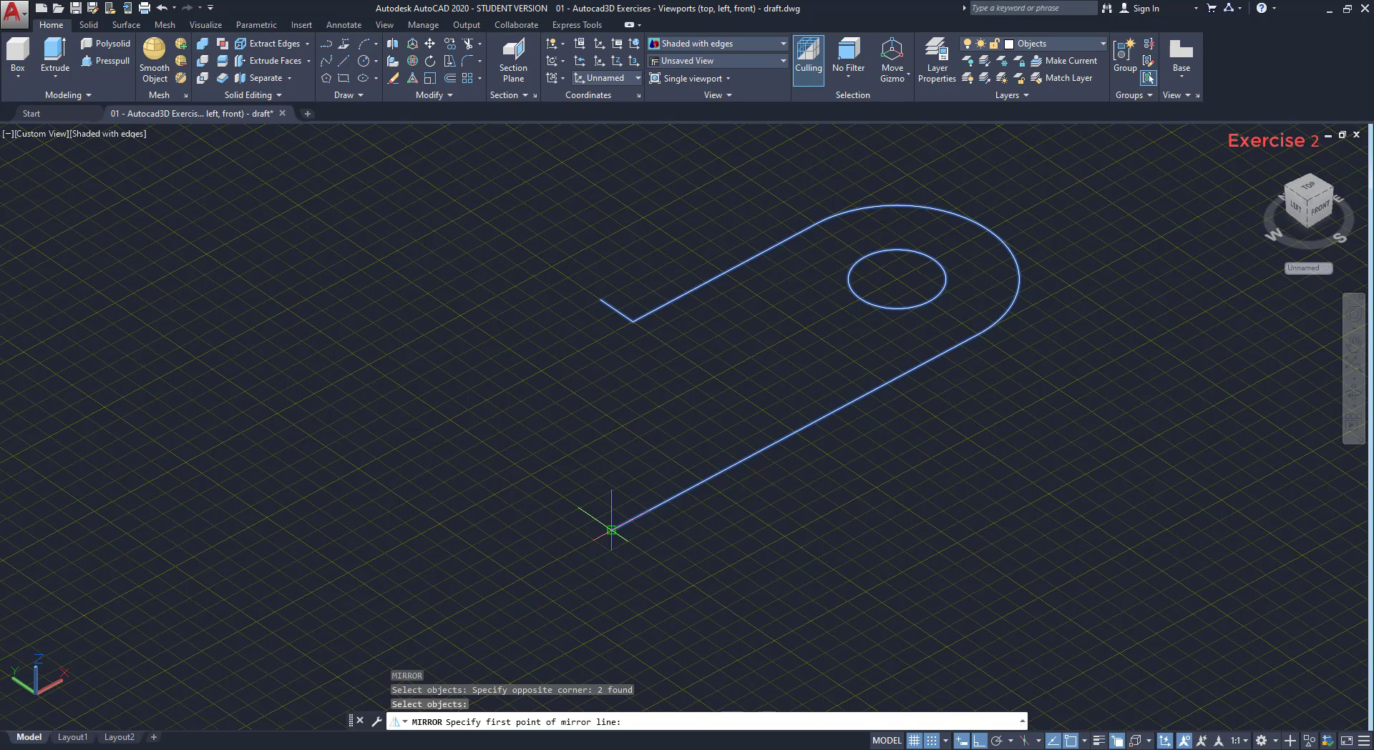
{"action": "left_click", "coordinate": [611, 529]}
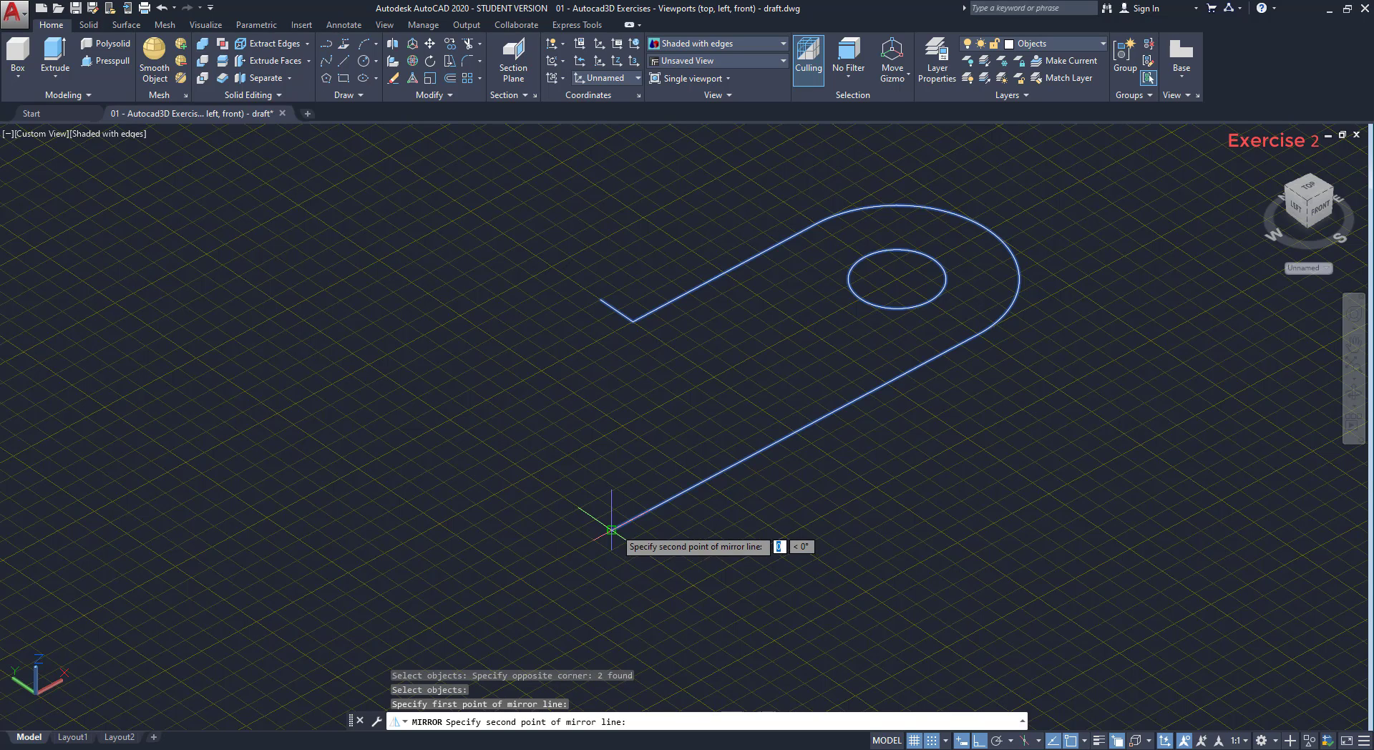
{"action": "left_click", "coordinate": [465, 432]}
{"action": "key", "text": "Return"}
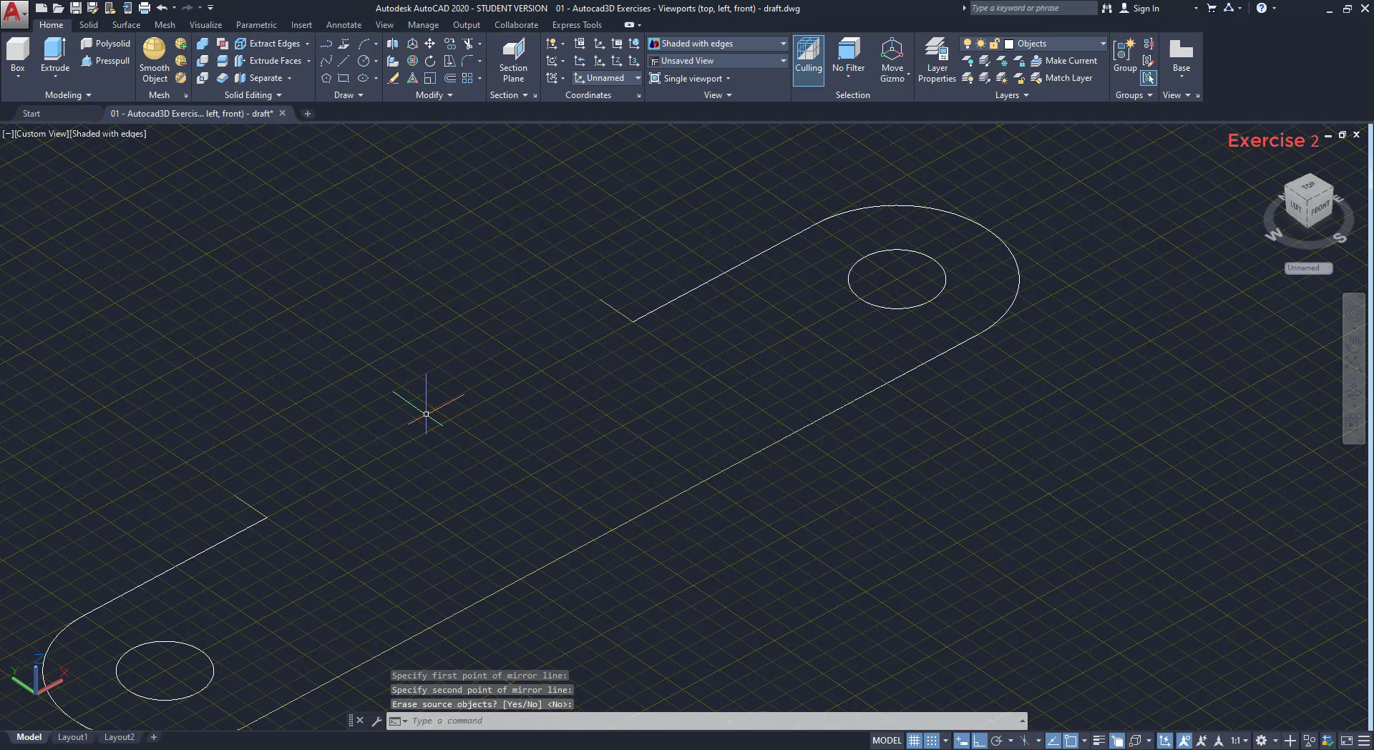
Mirror both outline halves and both circles across an X-direction line through the free end of the 10-long segment, keeping the source objects.
{"action": "scroll", "coordinate": [425, 413], "scroll_direction": "down", "scroll_amount": 5}
{"action": "type", "text": "ex"}
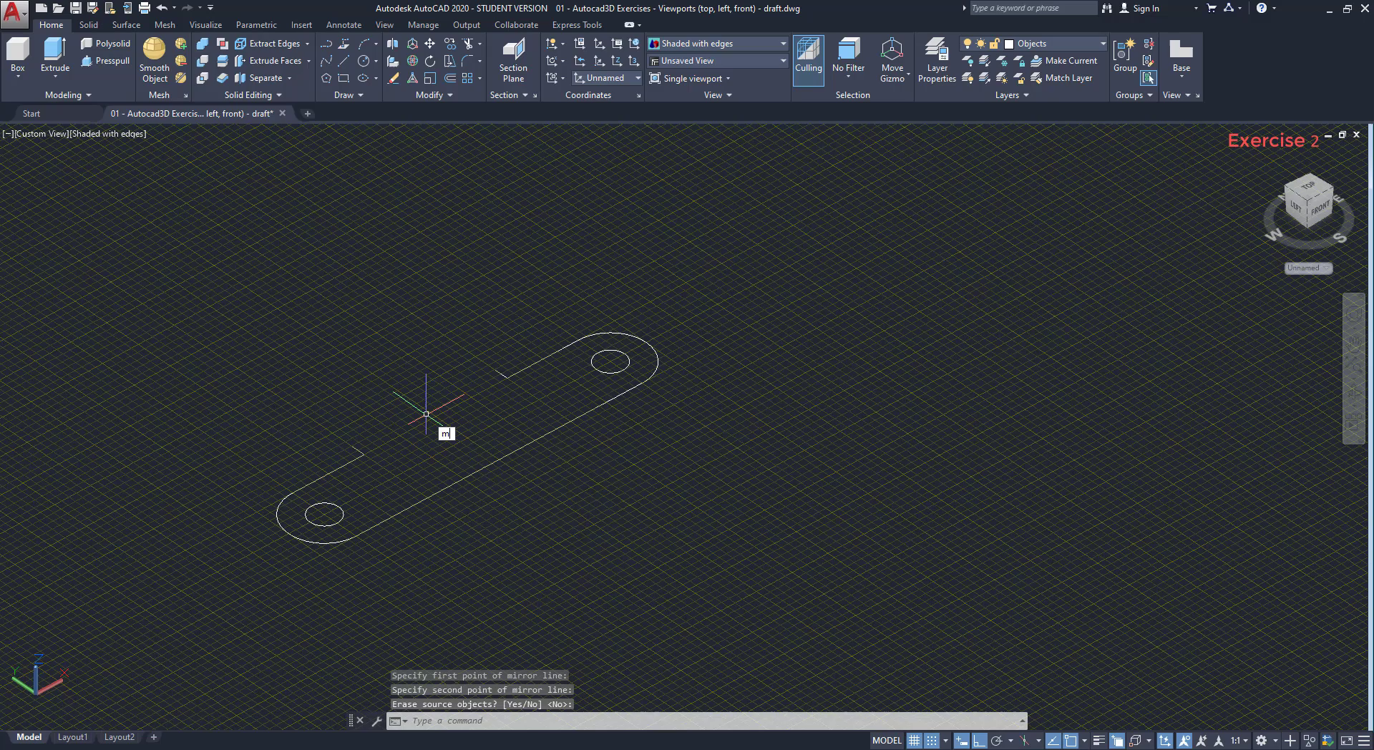
{"action": "key", "text": "Escape"}
{"action": "type", "text": "mi"}
{"action": "key", "text": "Return"}
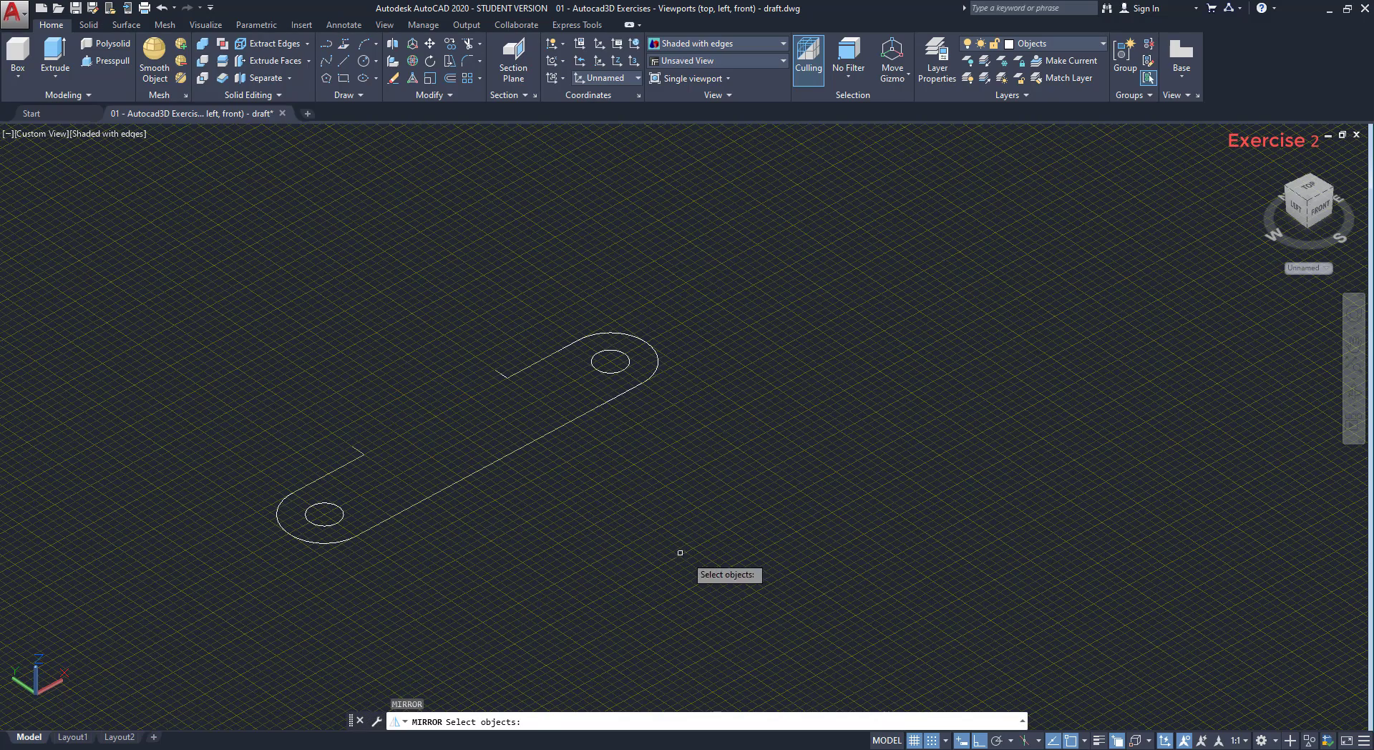
{"action": "left_click", "coordinate": [760, 596]}
{"action": "left_click", "coordinate": [150, 270]}
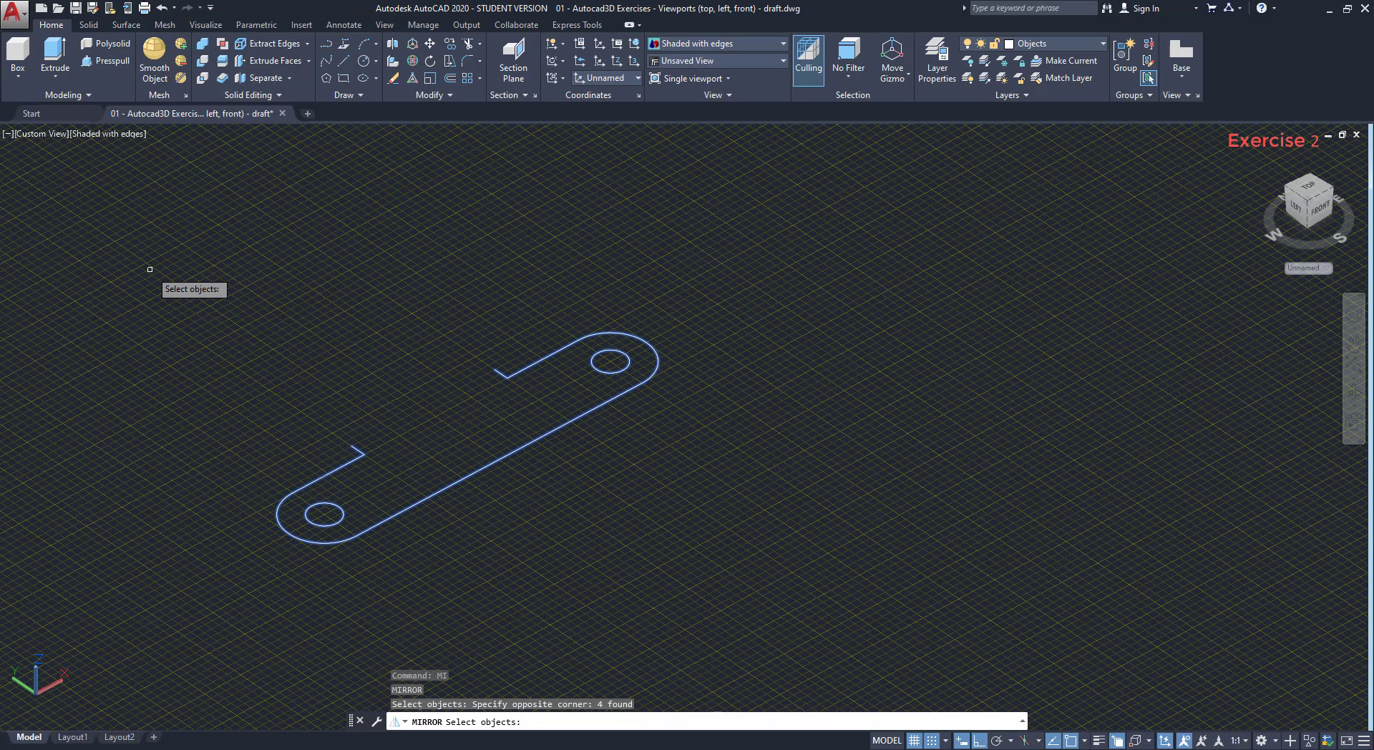
{"action": "key", "text": "Return"}
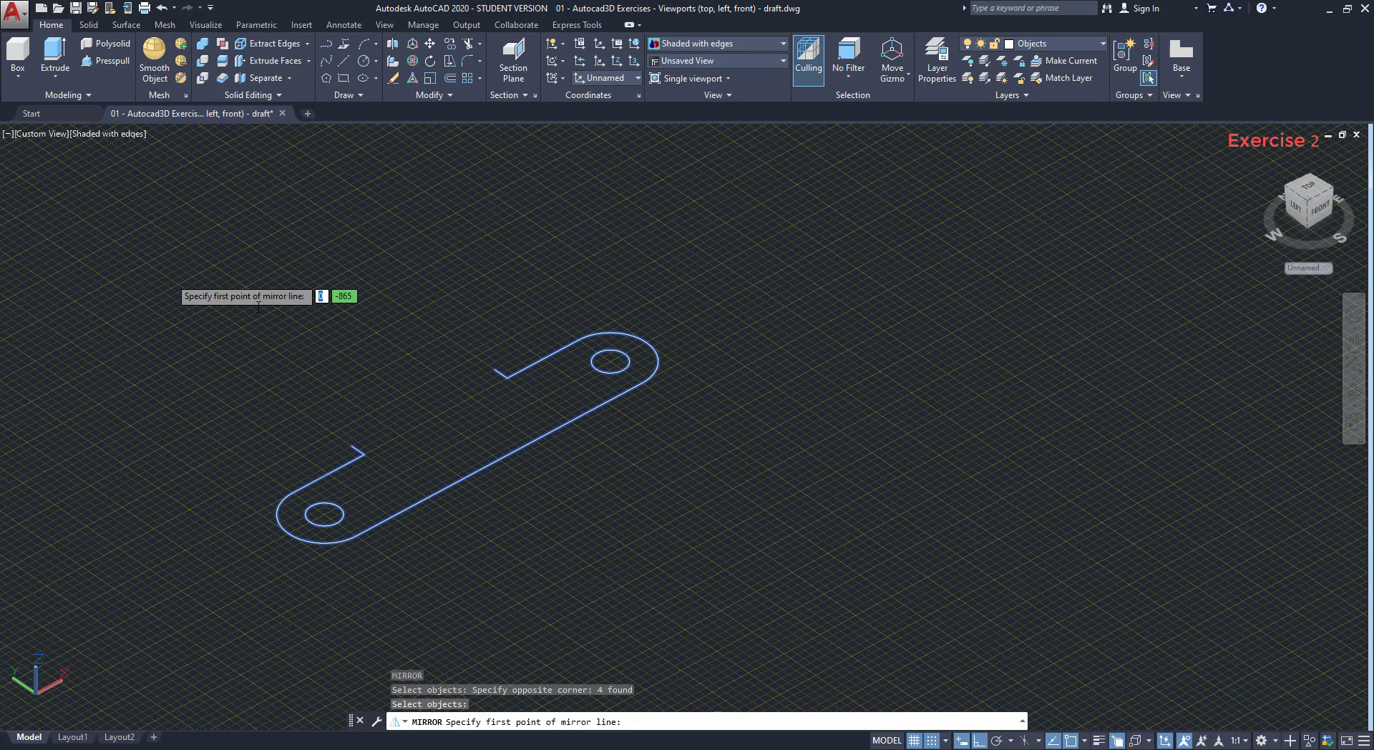
{"action": "left_click", "coordinate": [493, 368]}
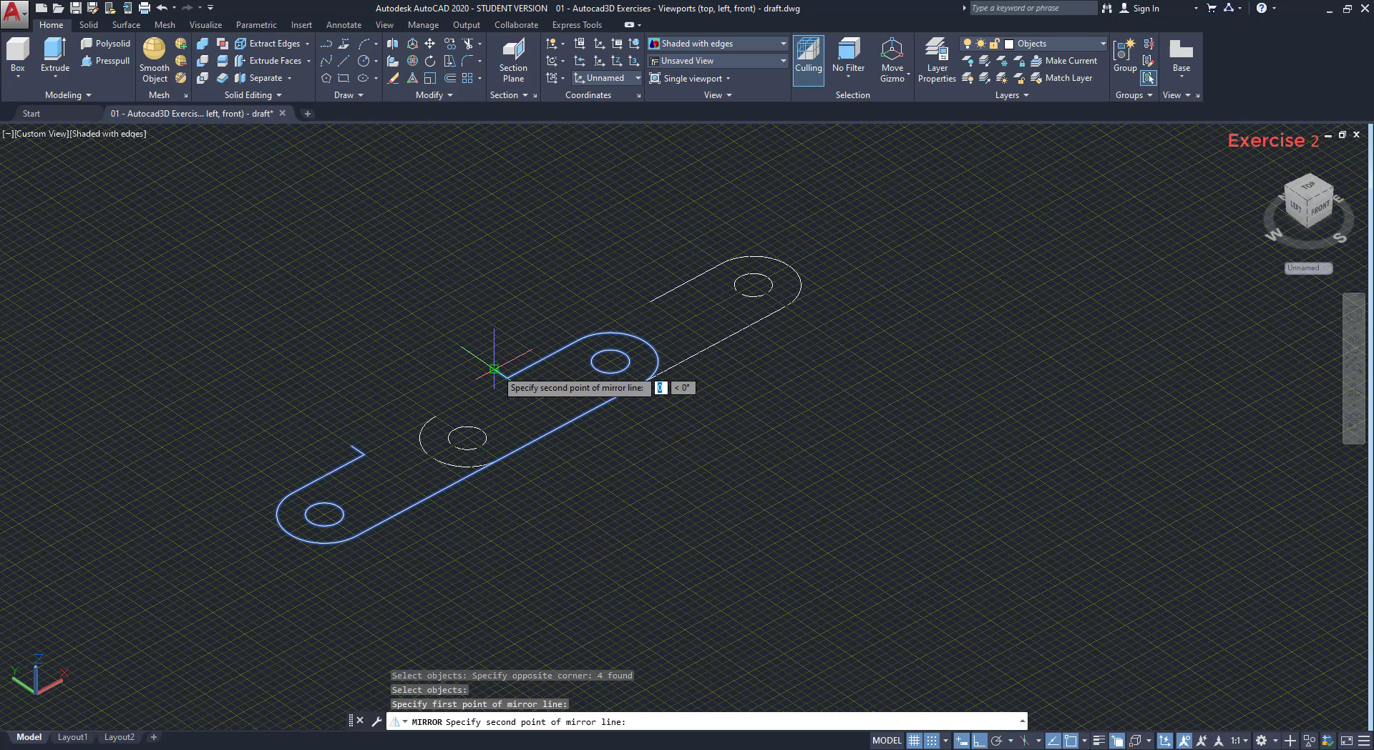
{"action": "left_click", "coordinate": [643, 296]}
{"action": "key", "text": "Return"}
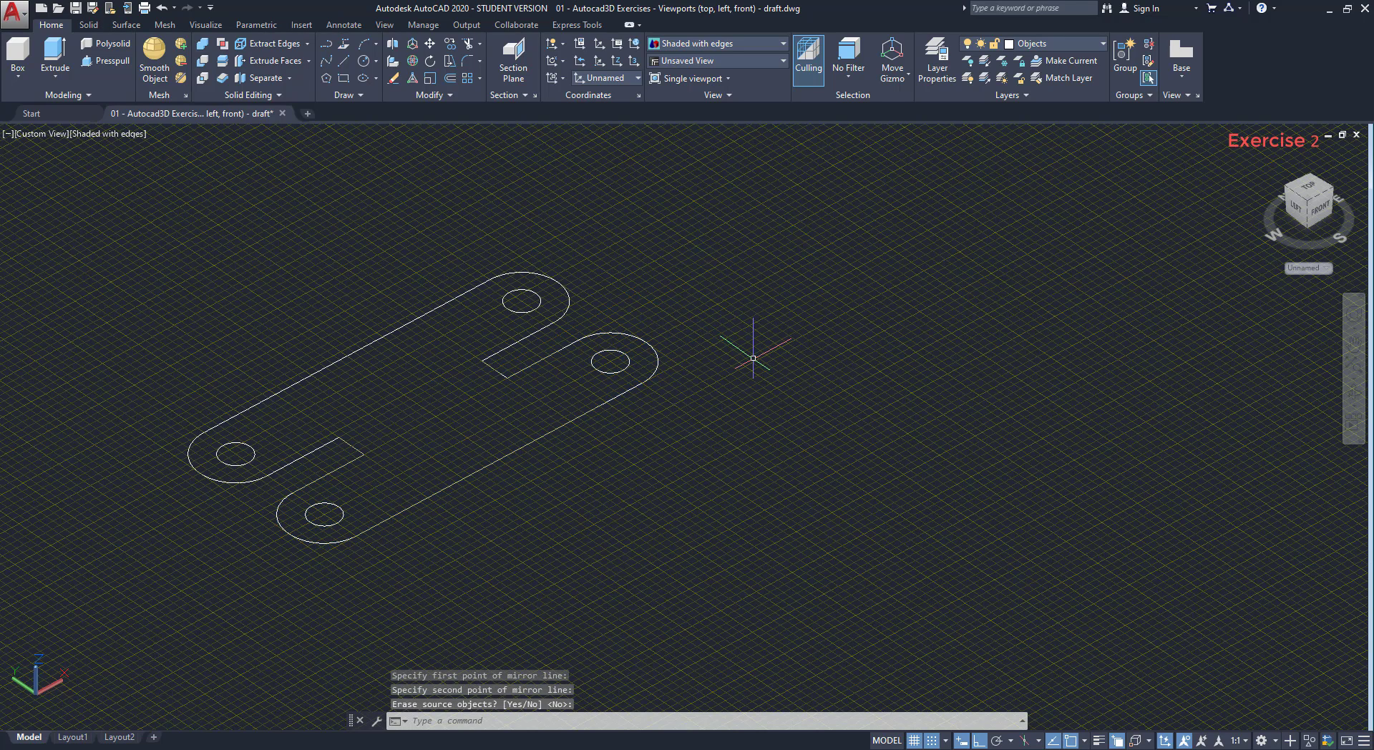
{"action": "type", "text": "f"}
{"action": "key", "text": "Return"}
{"action": "key", "text": "Escape"}
{"action": "key", "text": "Escape"}
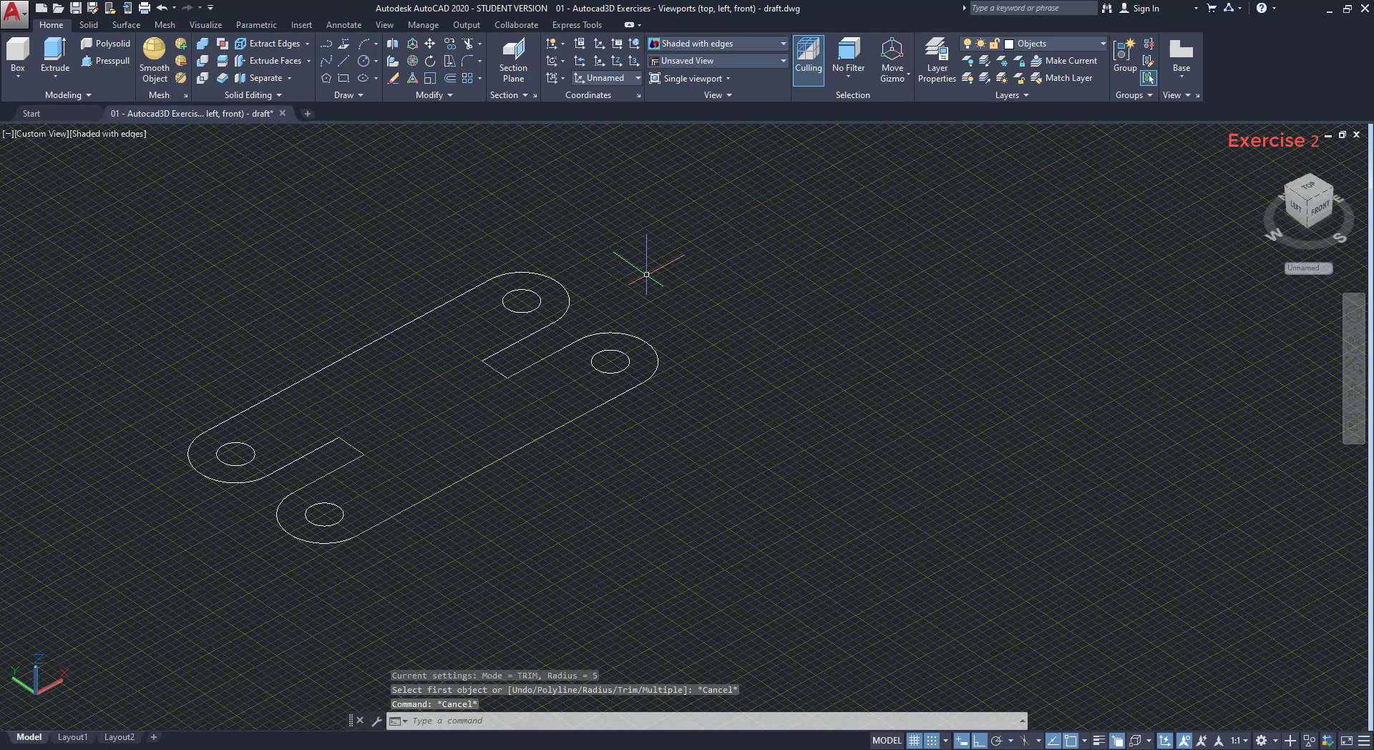
Presspull the area bounded by the closed outline and around the four circles to a height of 40.
{"action": "left_click", "coordinate": [115, 62]}
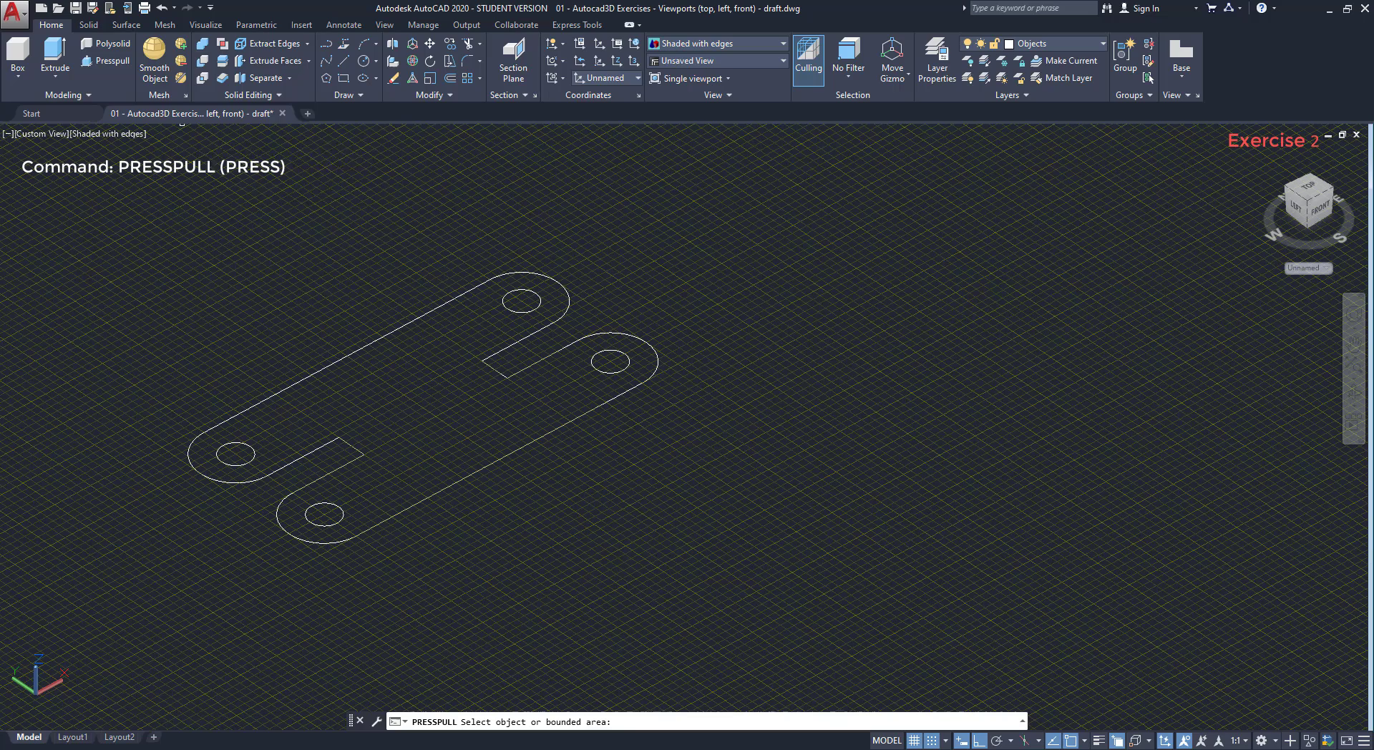
{"action": "left_click", "coordinate": [373, 375]}
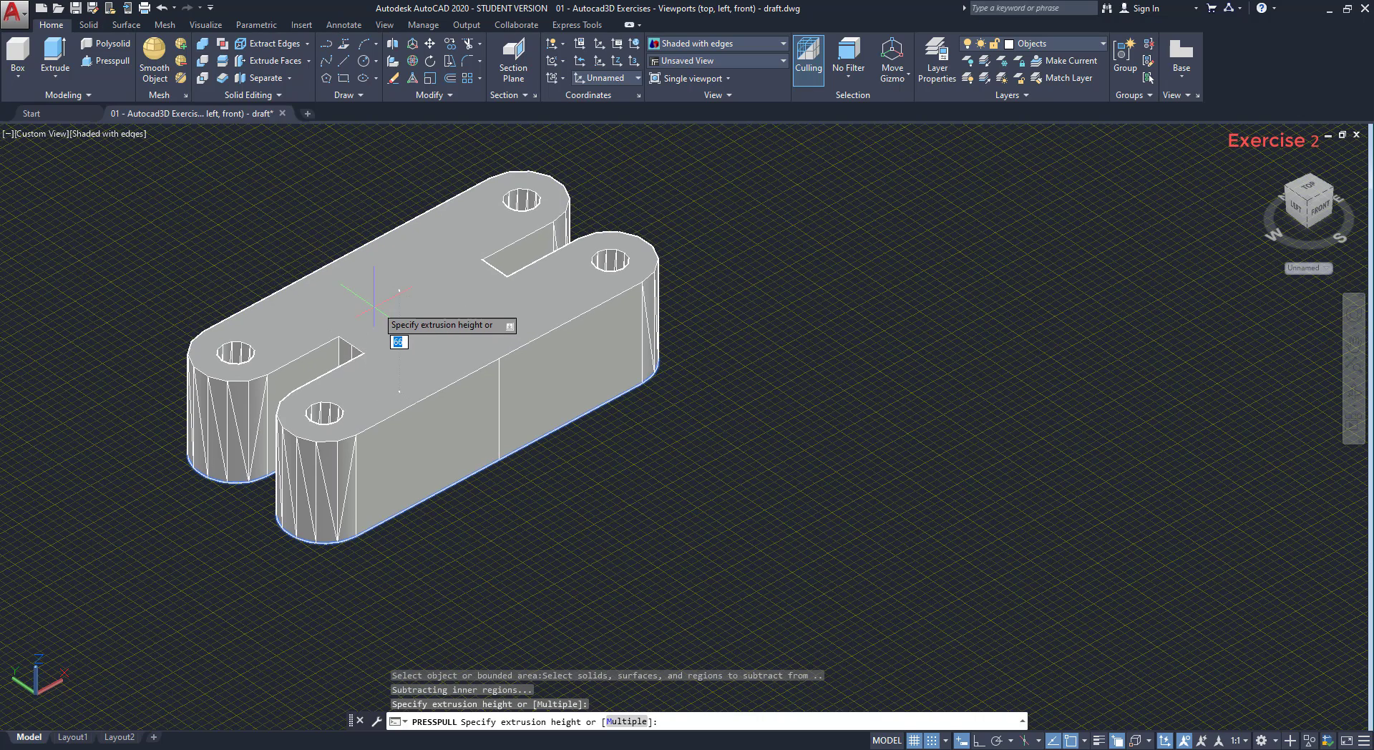
{"action": "type", "text": "40"}
{"action": "key", "text": "Return"}
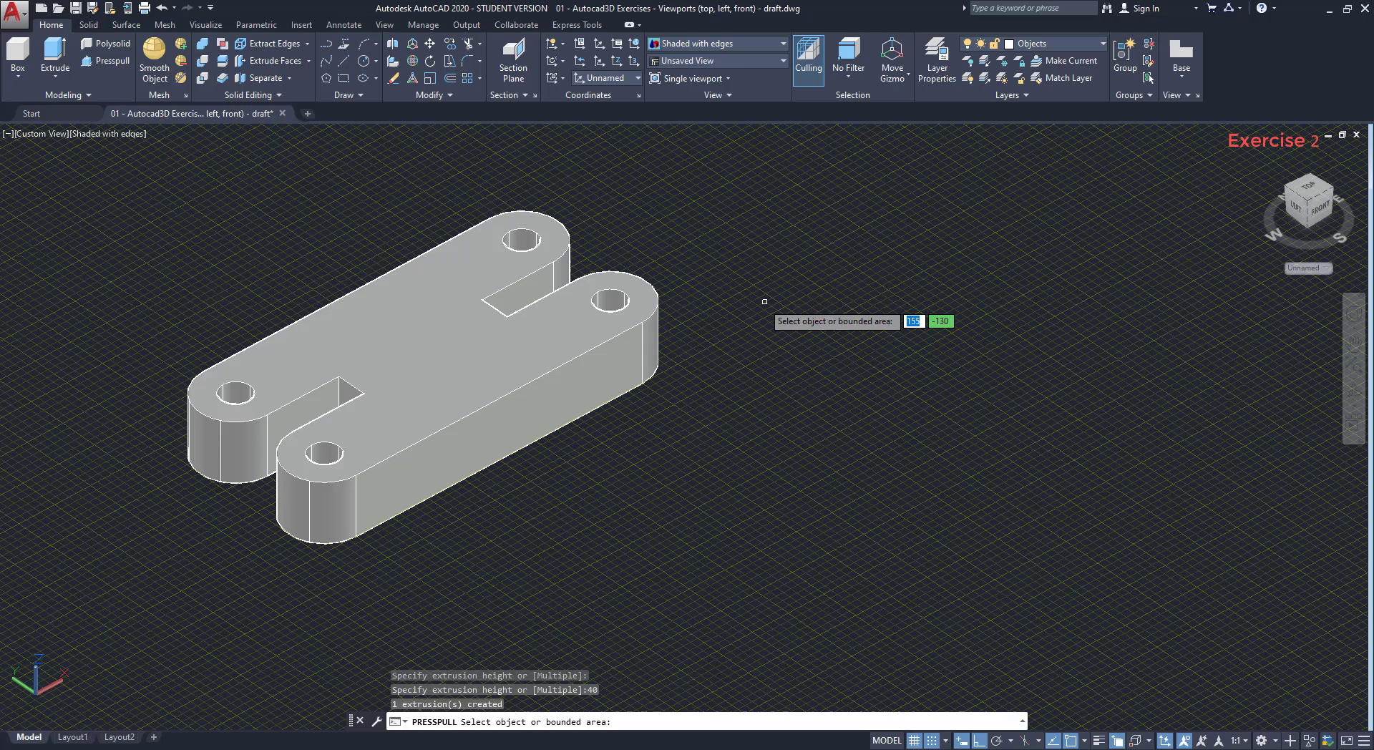
{"action": "key", "text": "ctrl+z"}
{"action": "key", "text": "ctrl+z"}
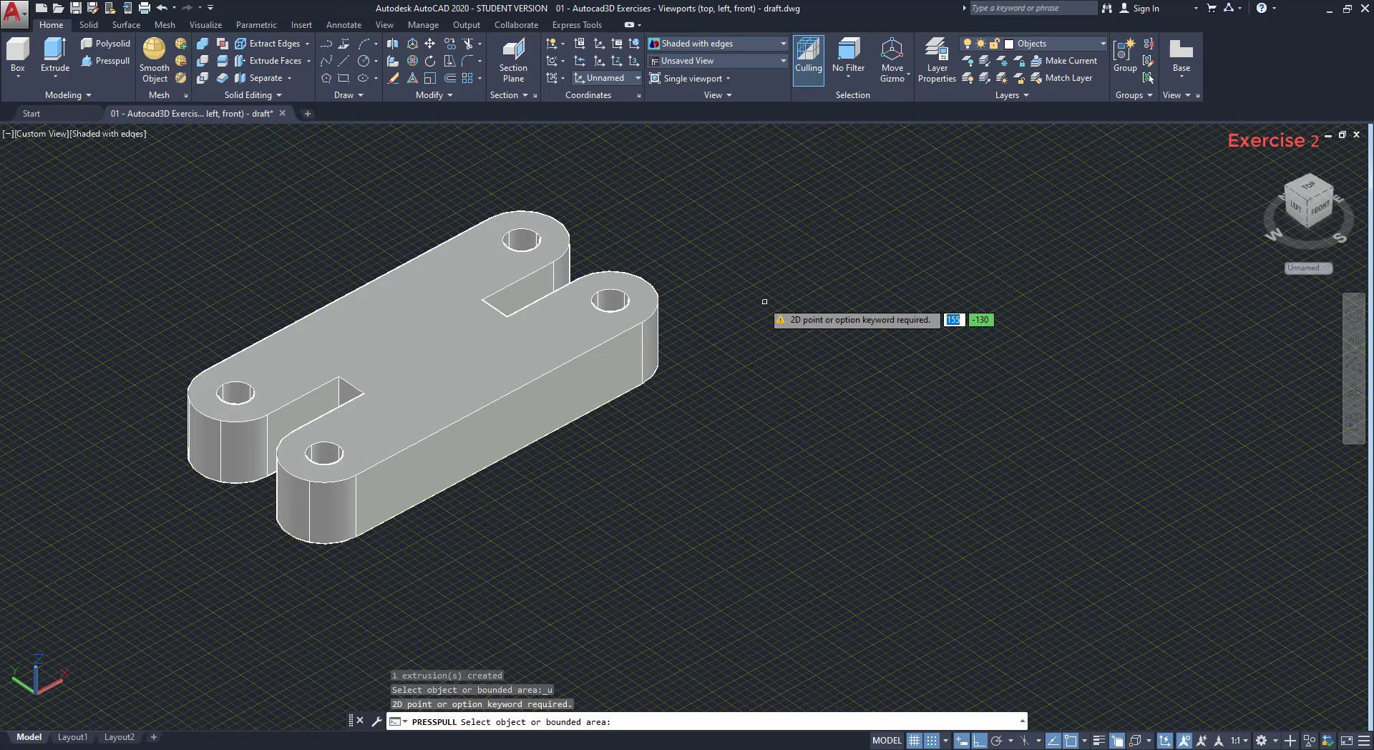
{"action": "key", "text": "Return"}
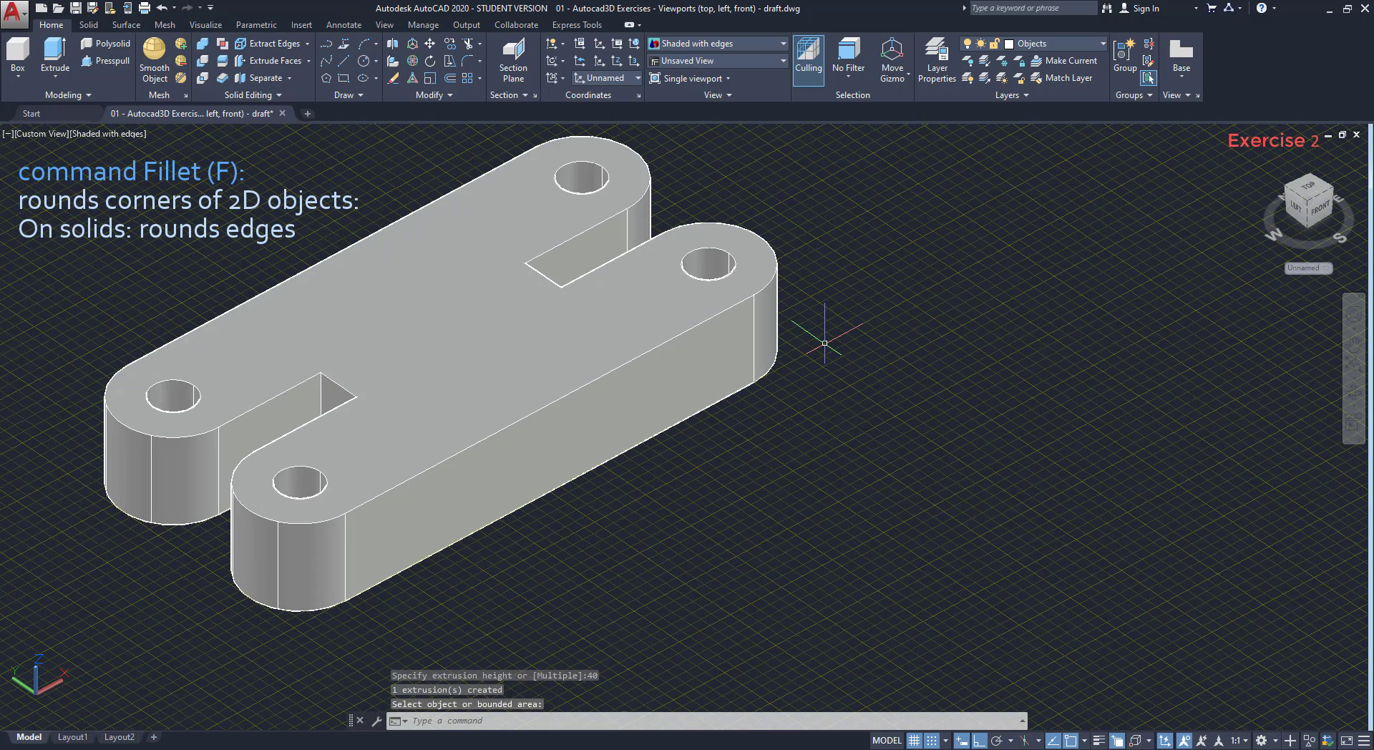
Fillet the solid with radius 5, selecting the edges of its top outer outline and slots one by one.
{"action": "left_click", "coordinate": [469, 61]}
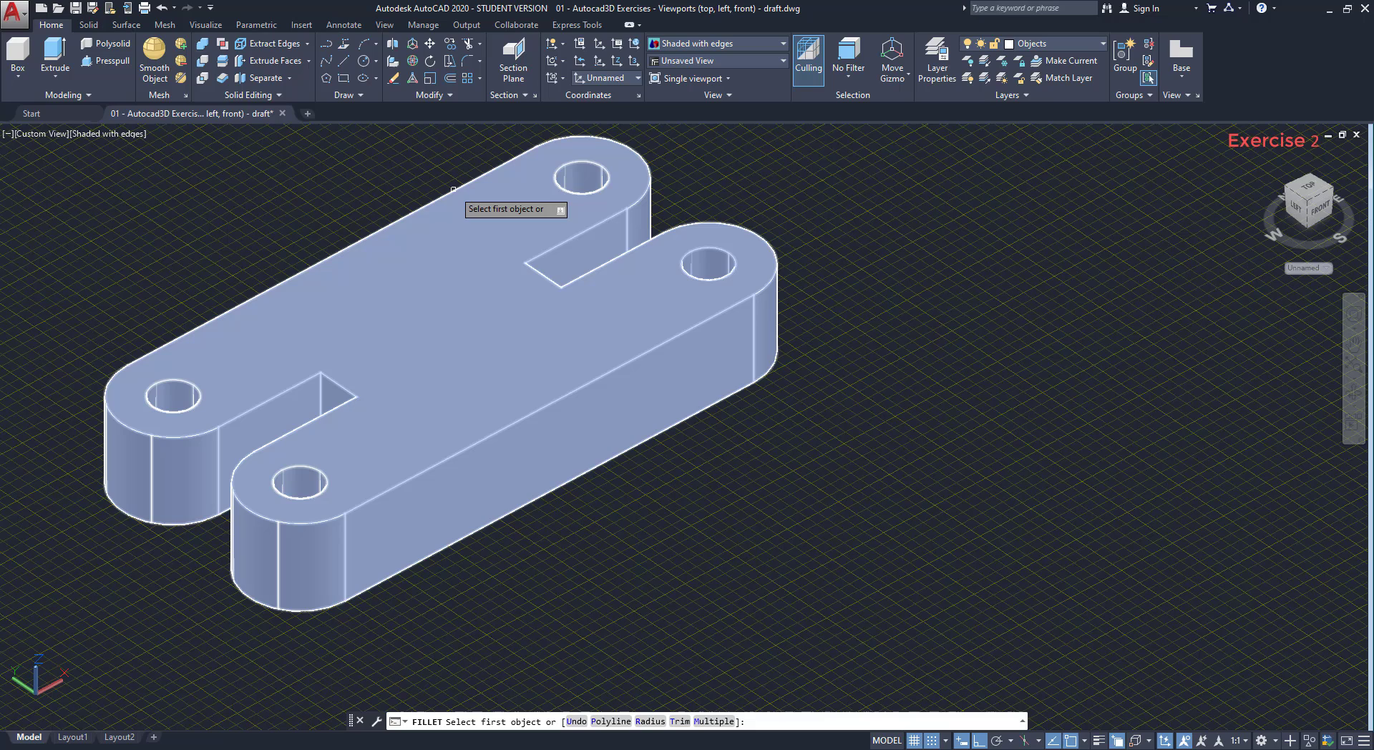
{"action": "left_click", "coordinate": [453, 189]}
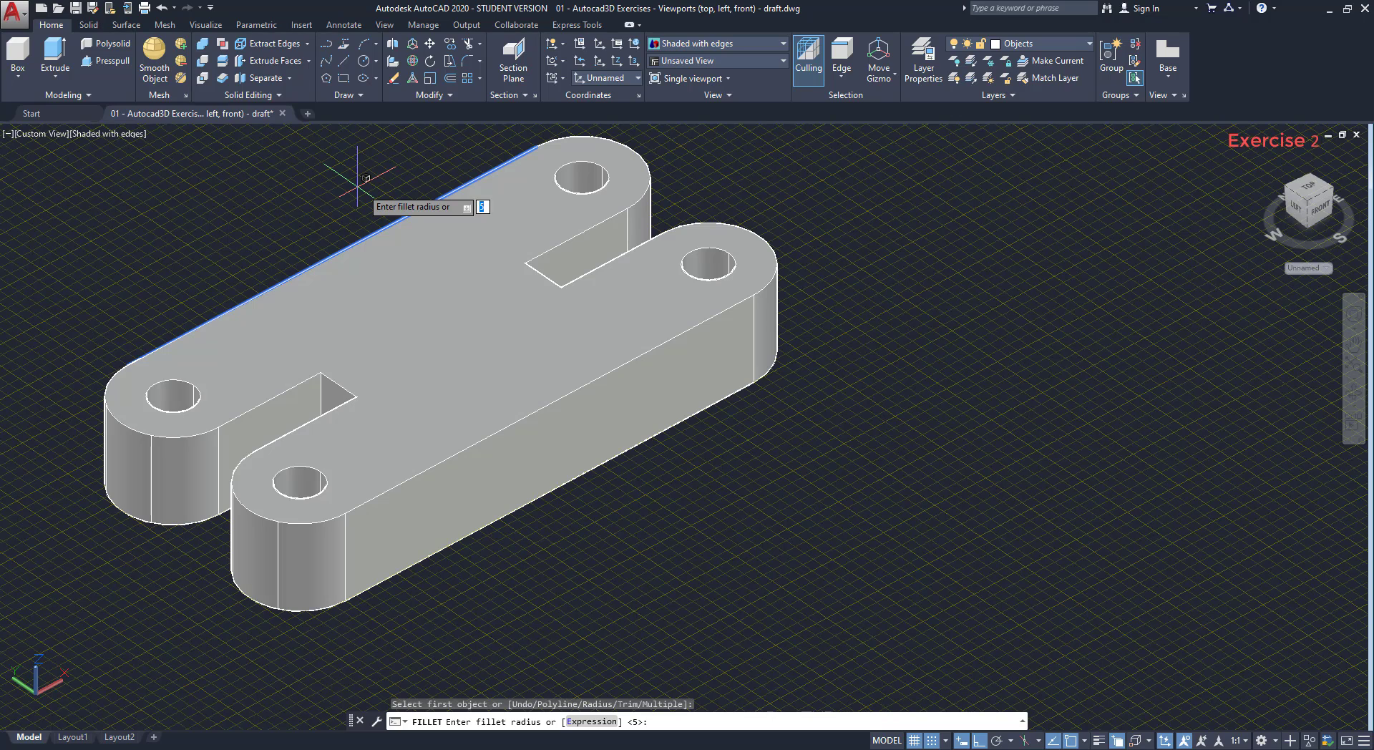
{"action": "key", "text": "Return"}
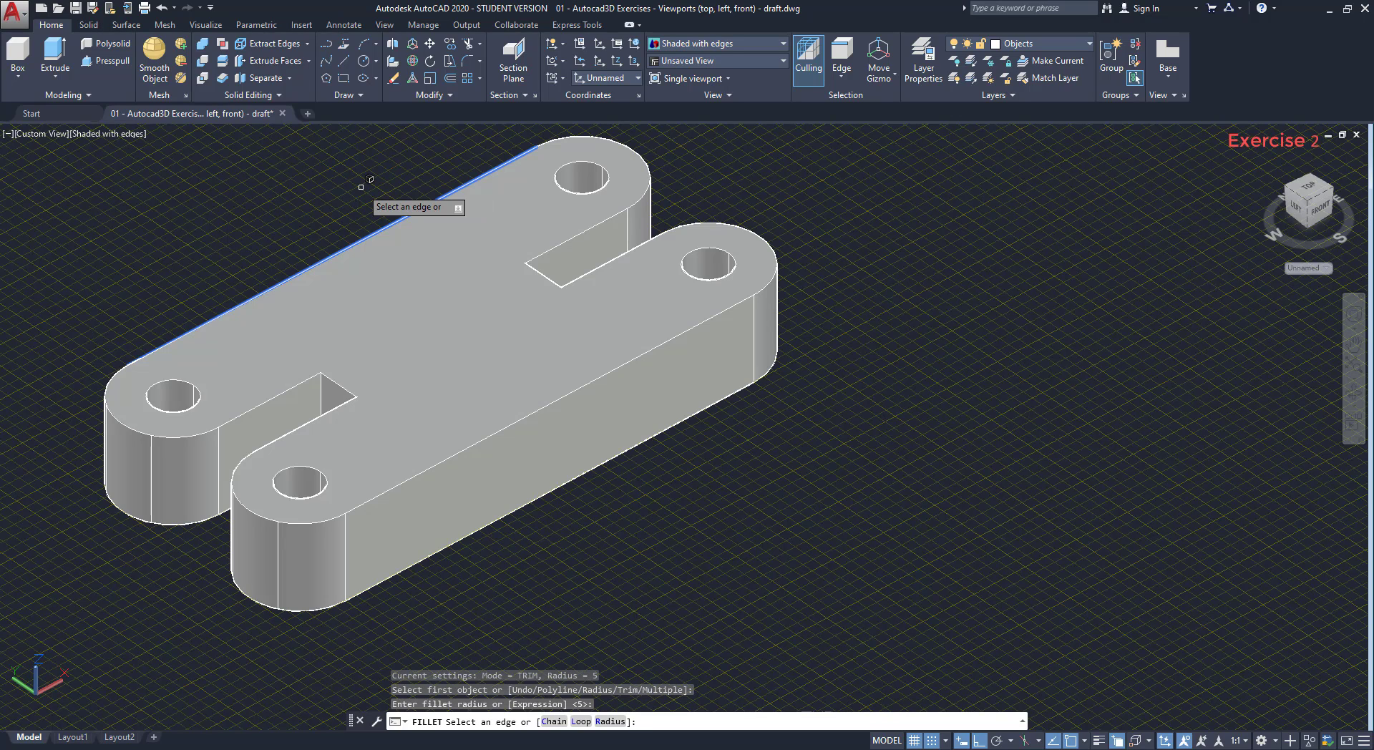
{"action": "left_click", "coordinate": [489, 434]}
{"action": "left_click", "coordinate": [339, 514]}
{"action": "left_click", "coordinate": [326, 381]}
{"action": "left_click", "coordinate": [191, 435]}
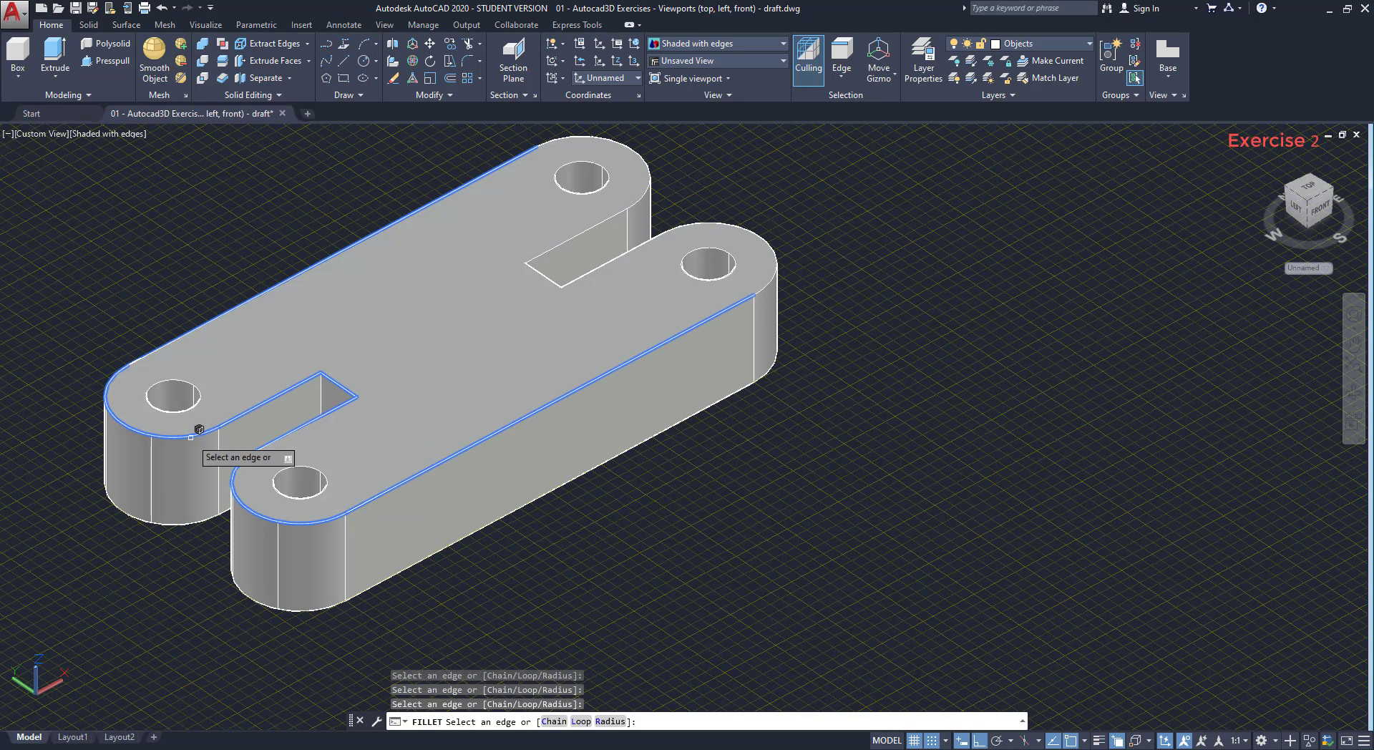
{"action": "left_click", "coordinate": [567, 140]}
{"action": "left_click", "coordinate": [587, 228]}
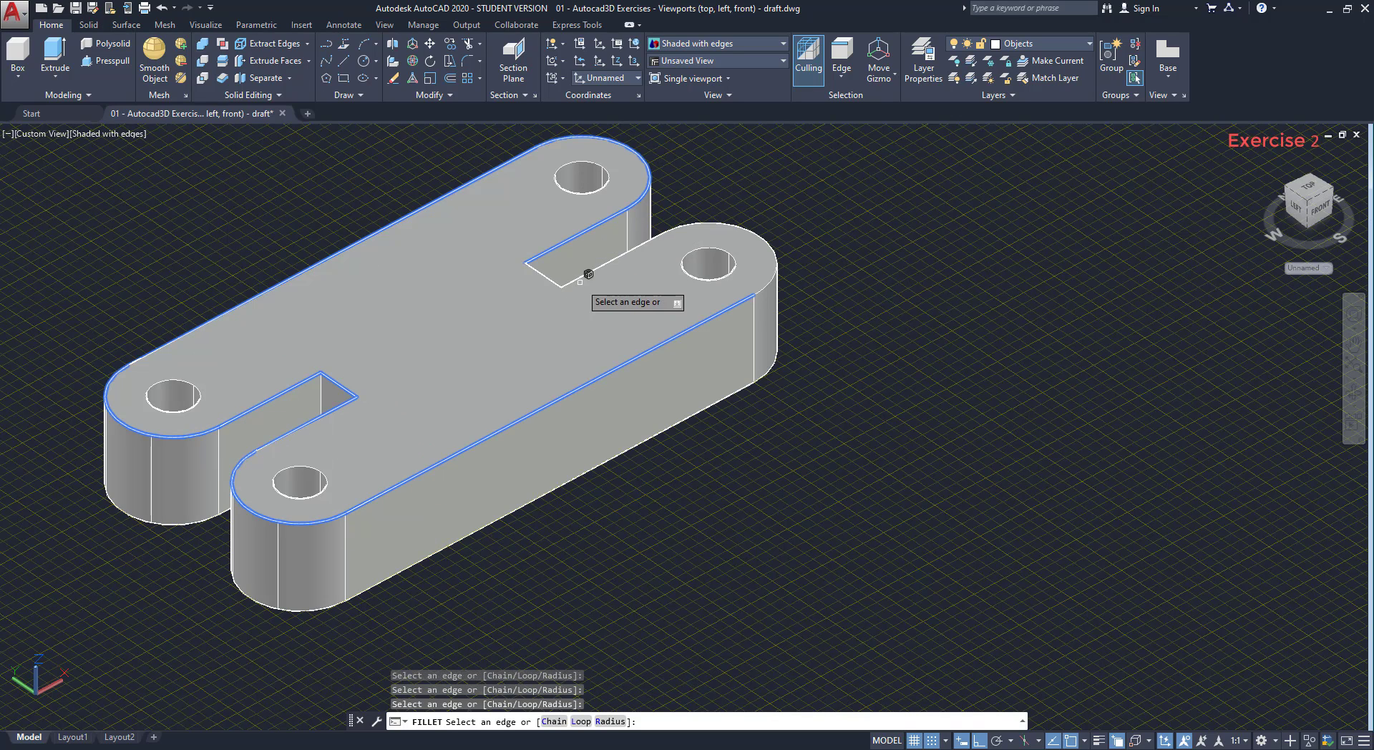
Add the top rims of all four holes to the radius 5 fillet selection and complete it.
{"action": "left_click", "coordinate": [718, 248]}
{"action": "left_click", "coordinate": [324, 480]}
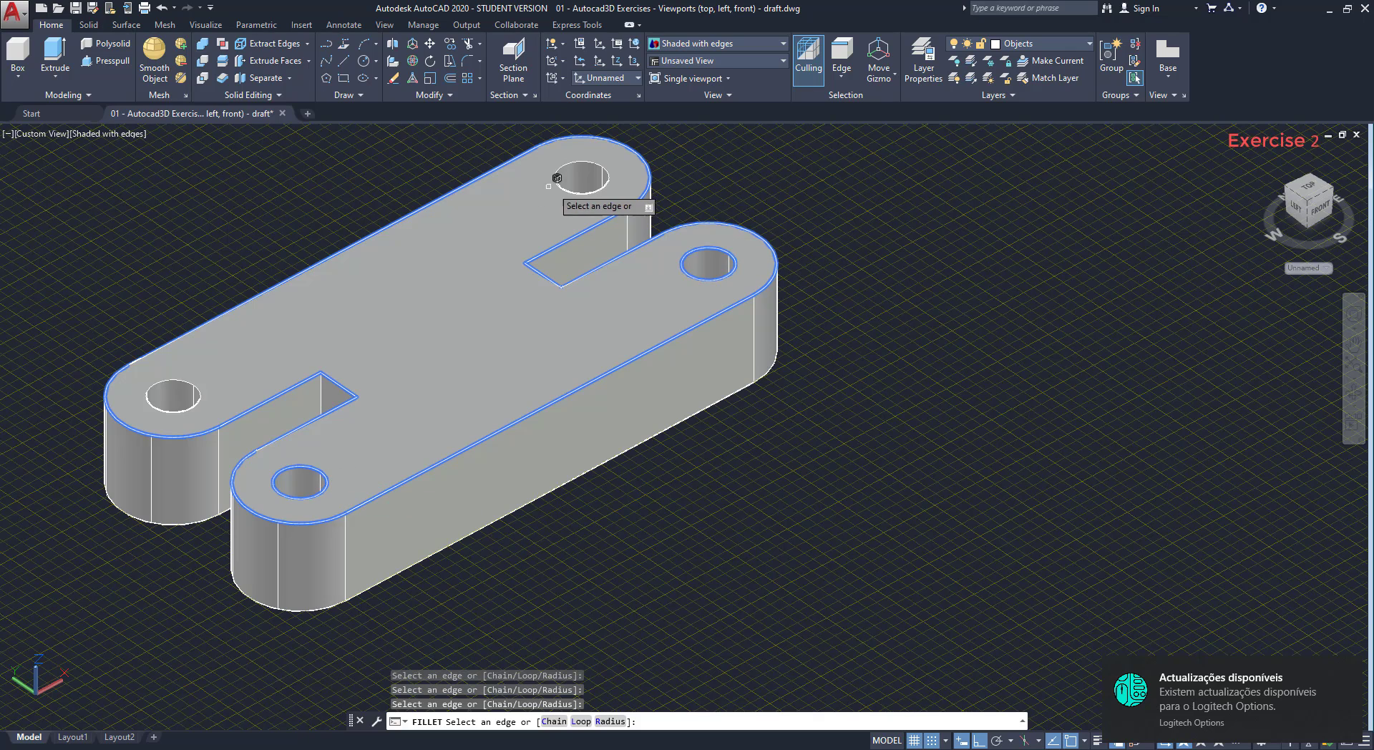
{"action": "left_click", "coordinate": [549, 186]}
{"action": "left_click", "coordinate": [195, 385]}
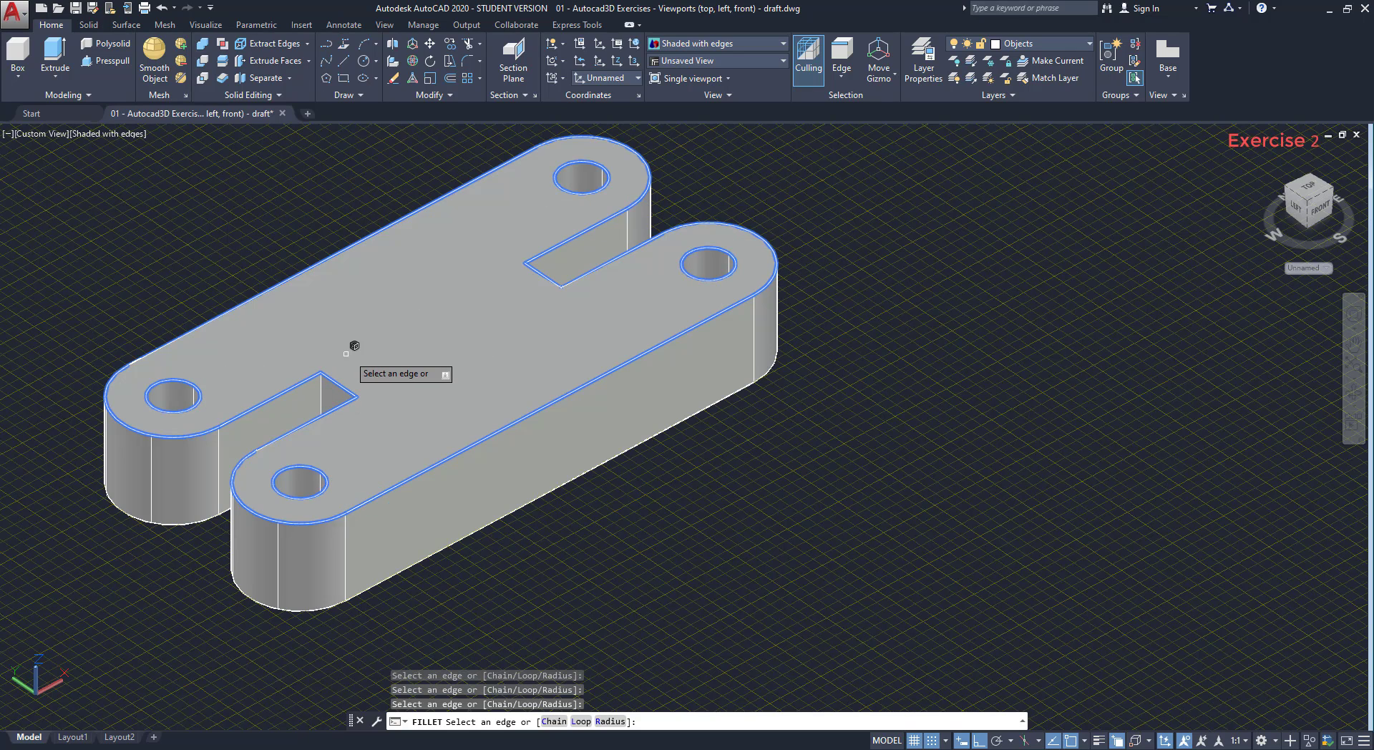
{"action": "key", "text": "Return"}
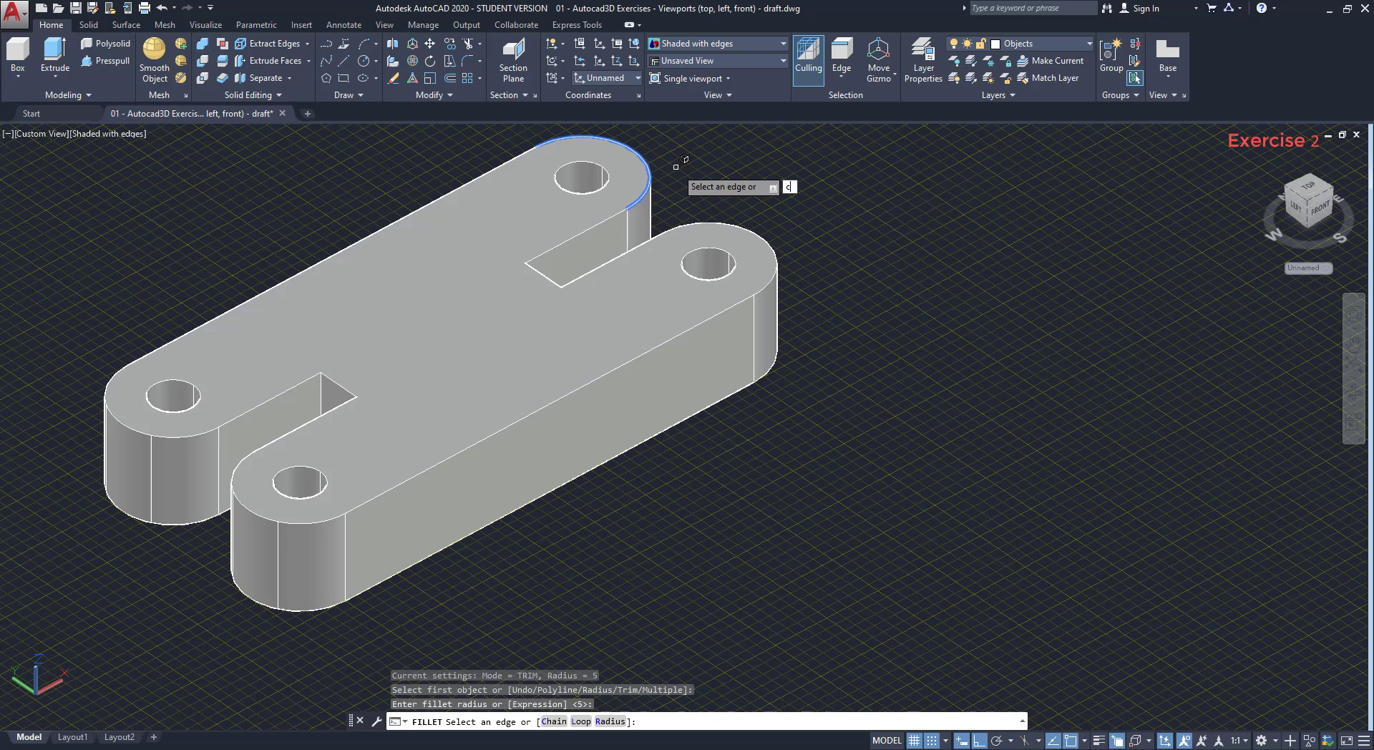
Fillet the top outline and the two positive-Y hole rims with radius 5, using the Chain option to select the edges.
{"action": "type", "text": "c"}
{"action": "key", "text": "Return"}
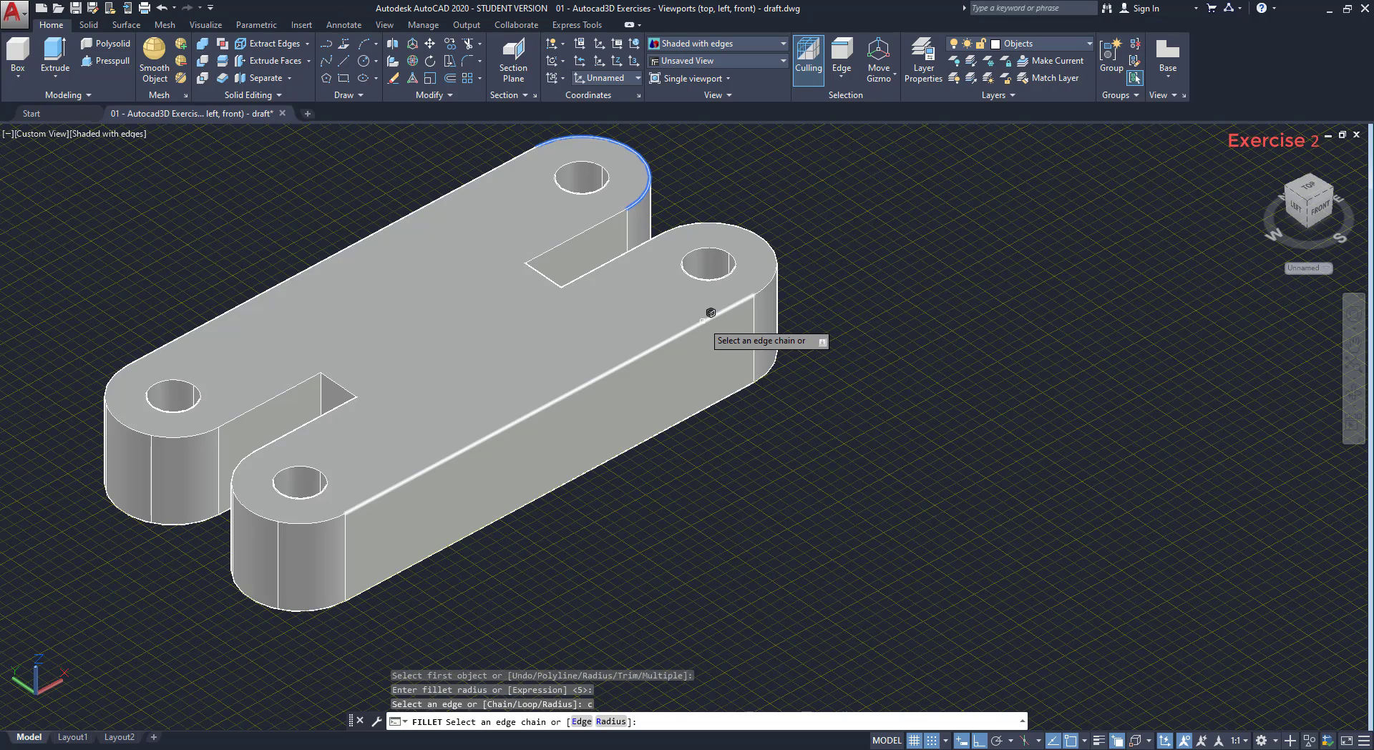
{"action": "left_click", "coordinate": [710, 313]}
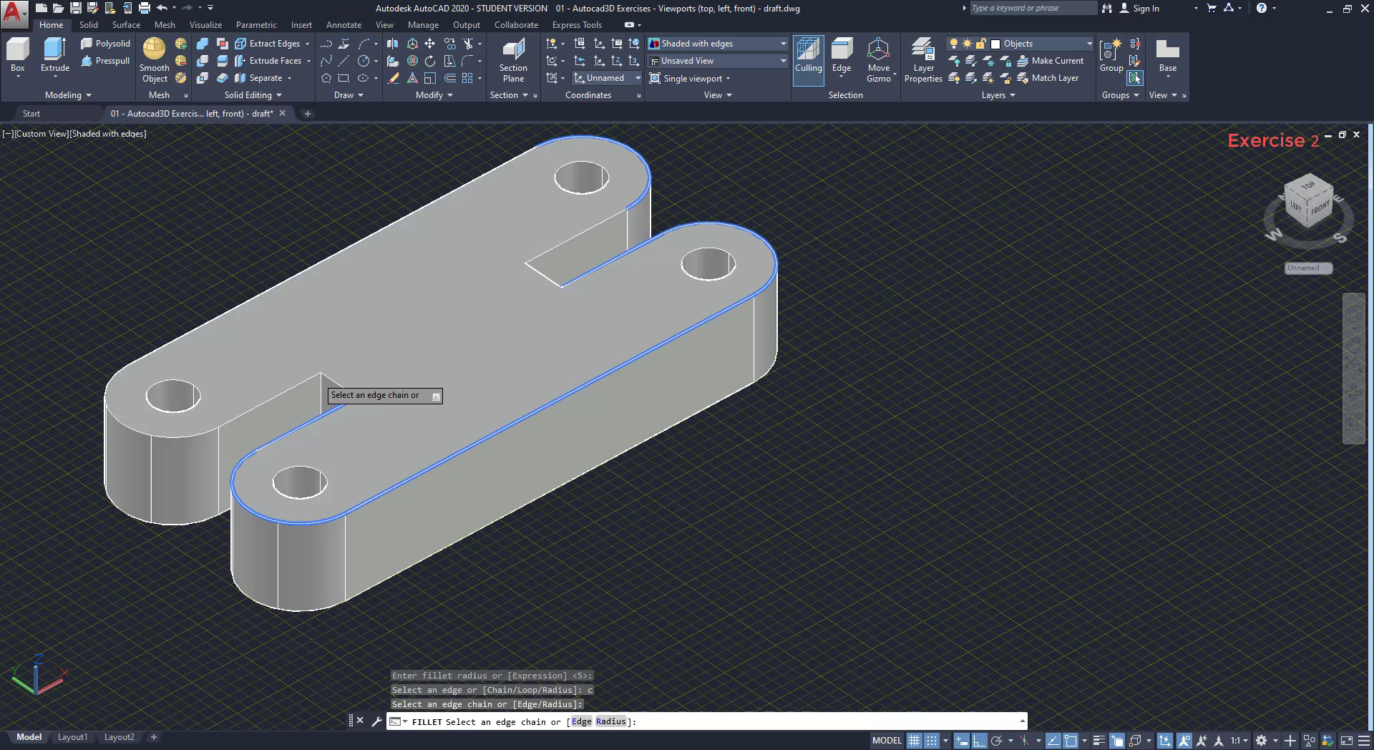
{"action": "left_click", "coordinate": [331, 381]}
{"action": "left_click", "coordinate": [332, 384]}
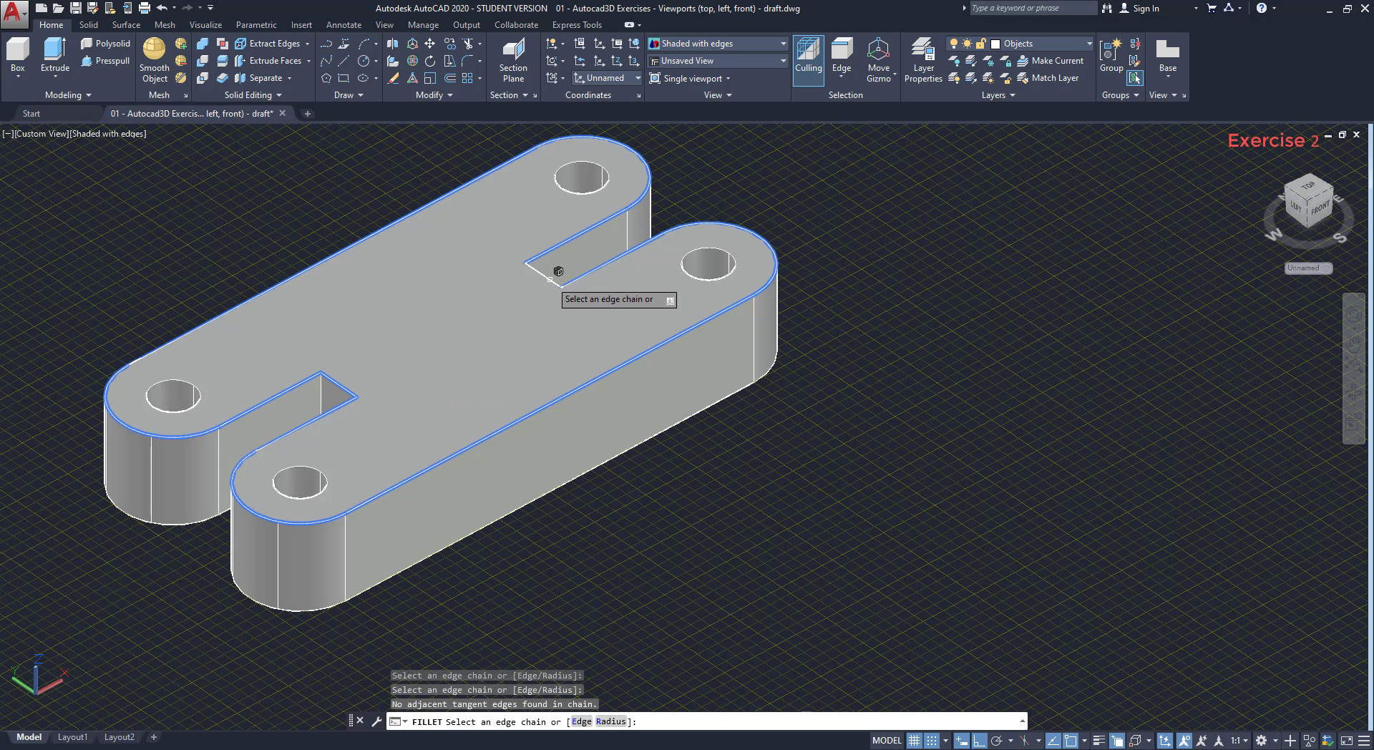
{"action": "left_click", "coordinate": [580, 193]}
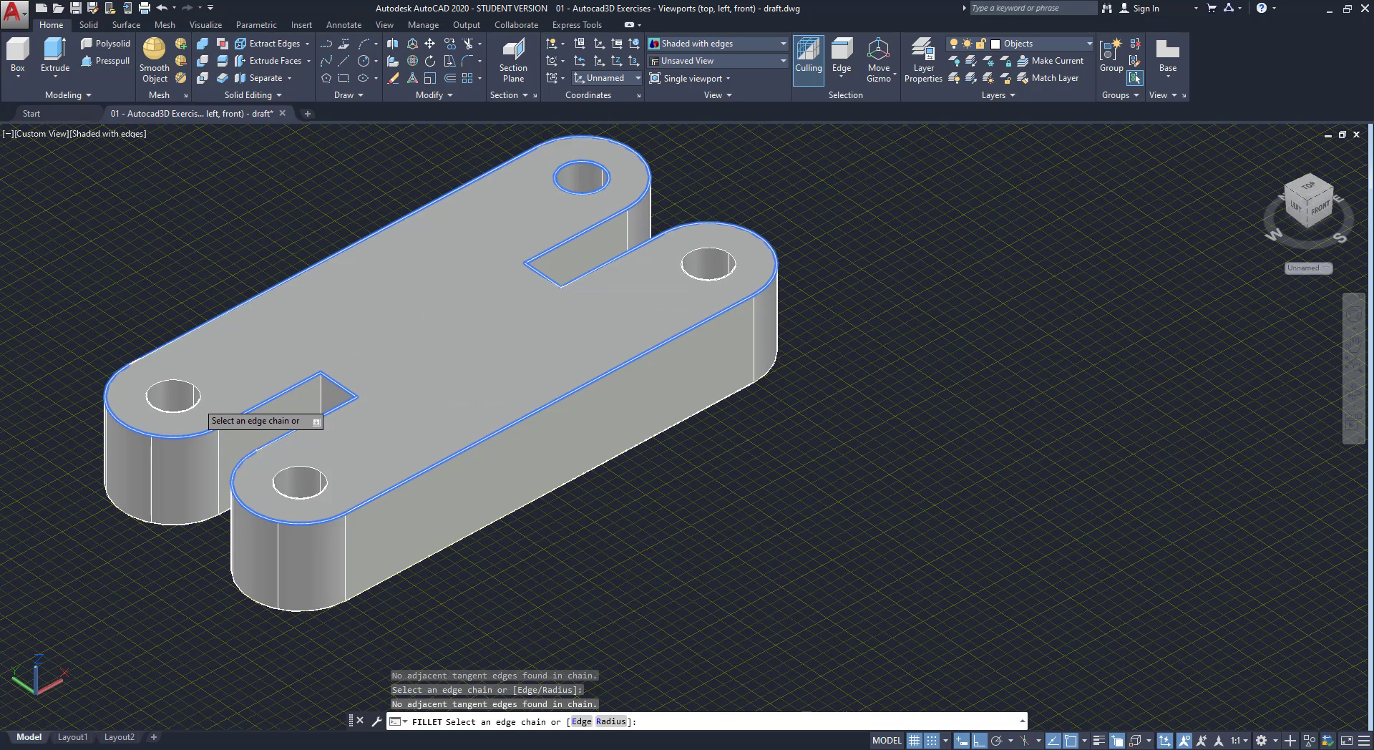
{"action": "left_click", "coordinate": [200, 395]}
{"action": "key", "text": "Return"}
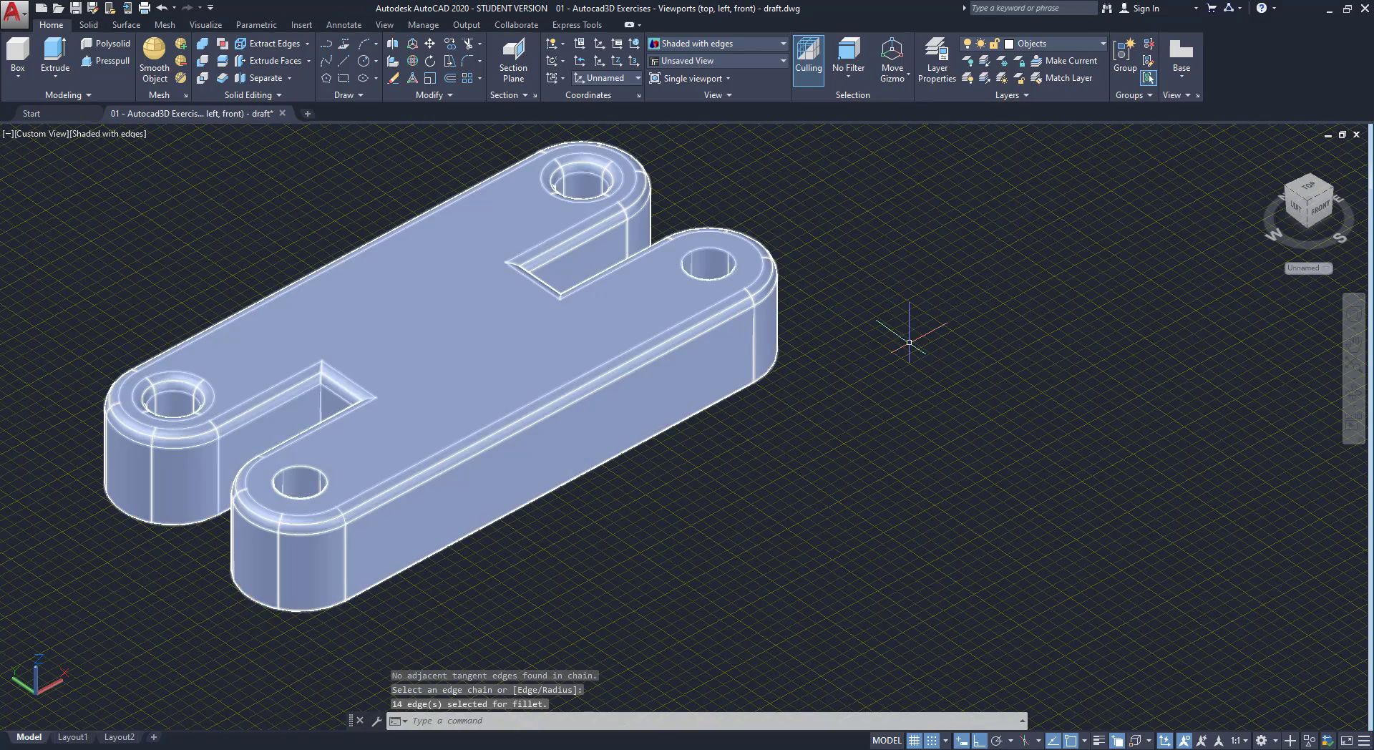
{"action": "key", "text": "Escape"}
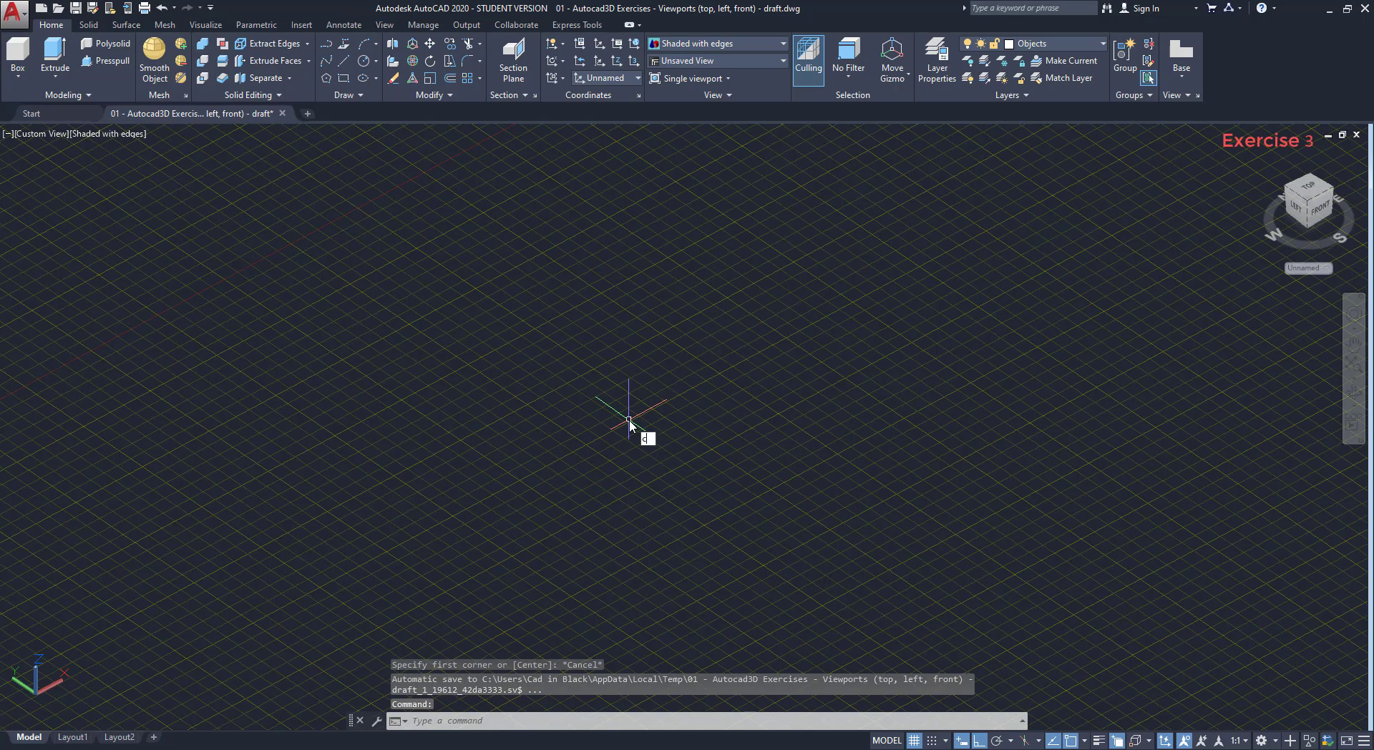
Draw a circle of radius 100 in an empty area for Exercise 3.
{"action": "key", "text": "Return"}
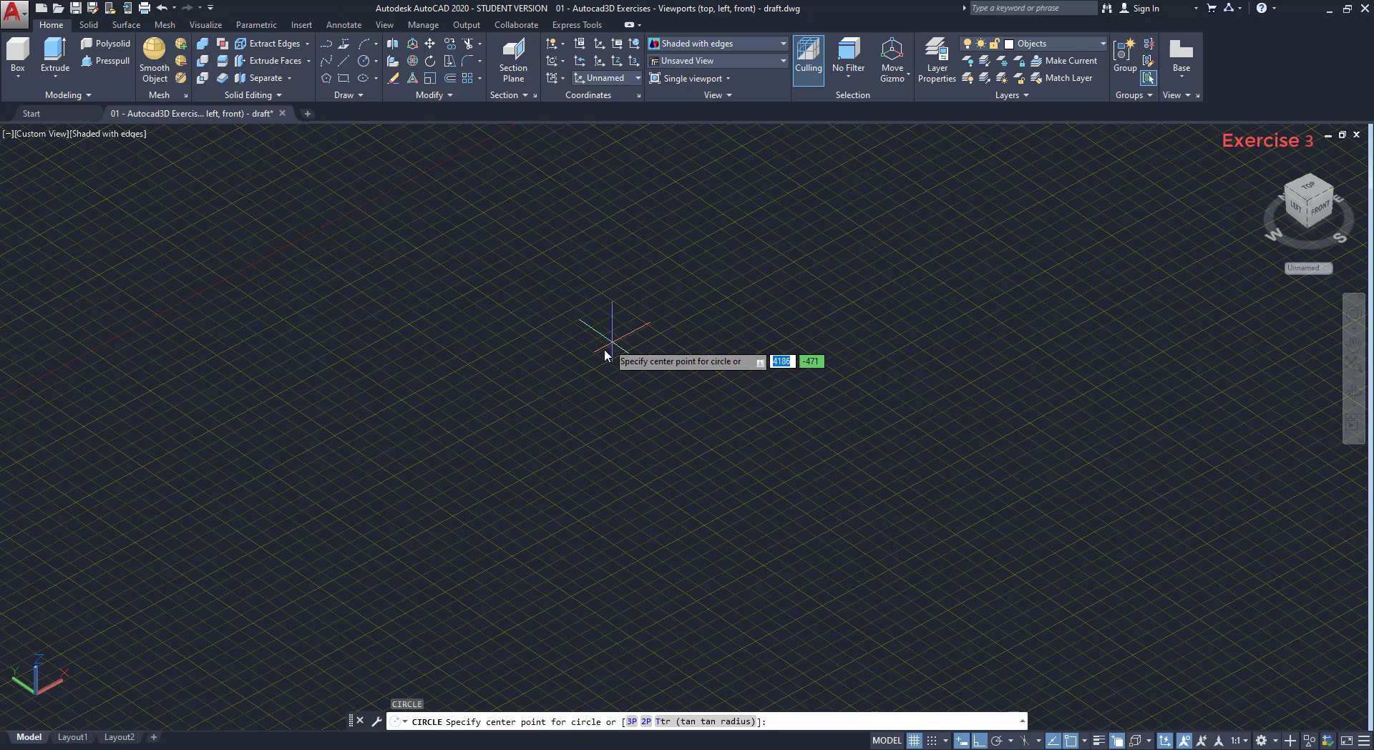
{"action": "scroll", "coordinate": [594, 368], "scroll_direction": "up", "scroll_amount": 2}
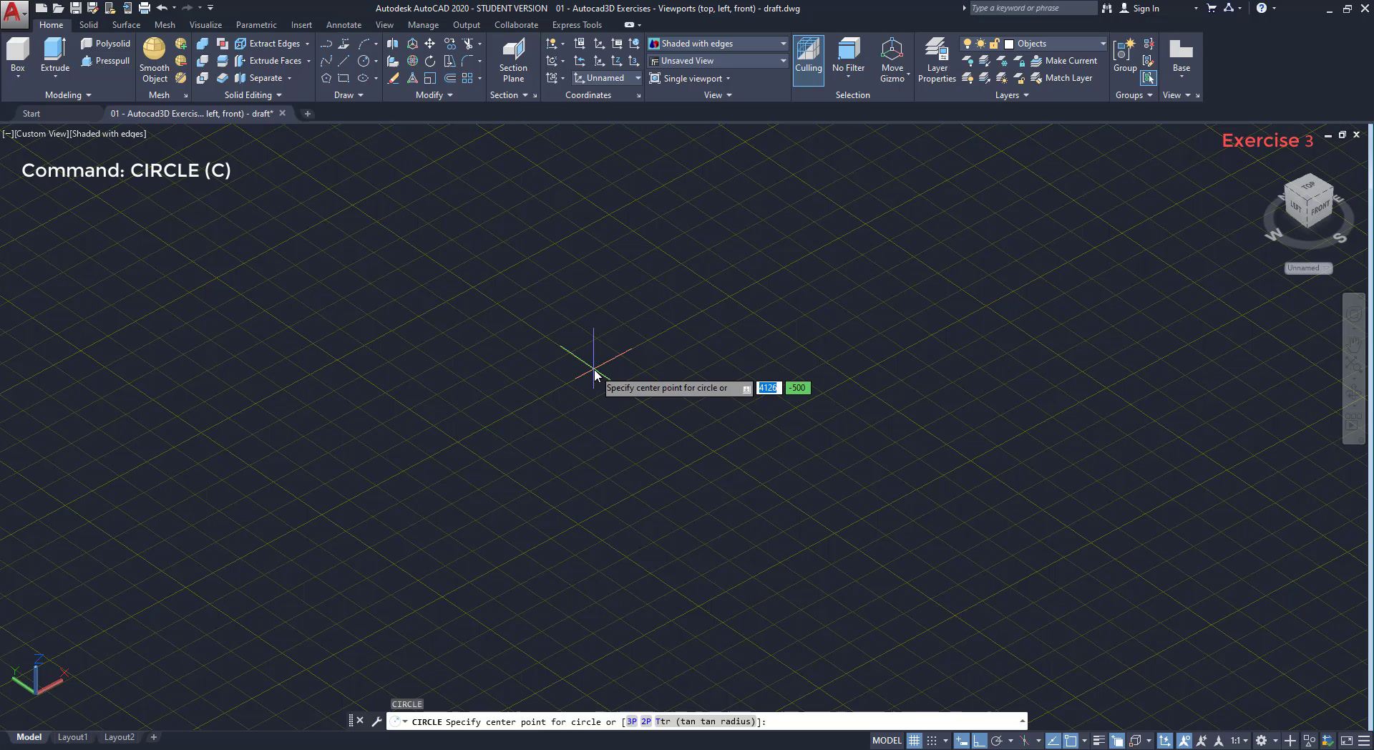
{"action": "left_click", "coordinate": [594, 369]}
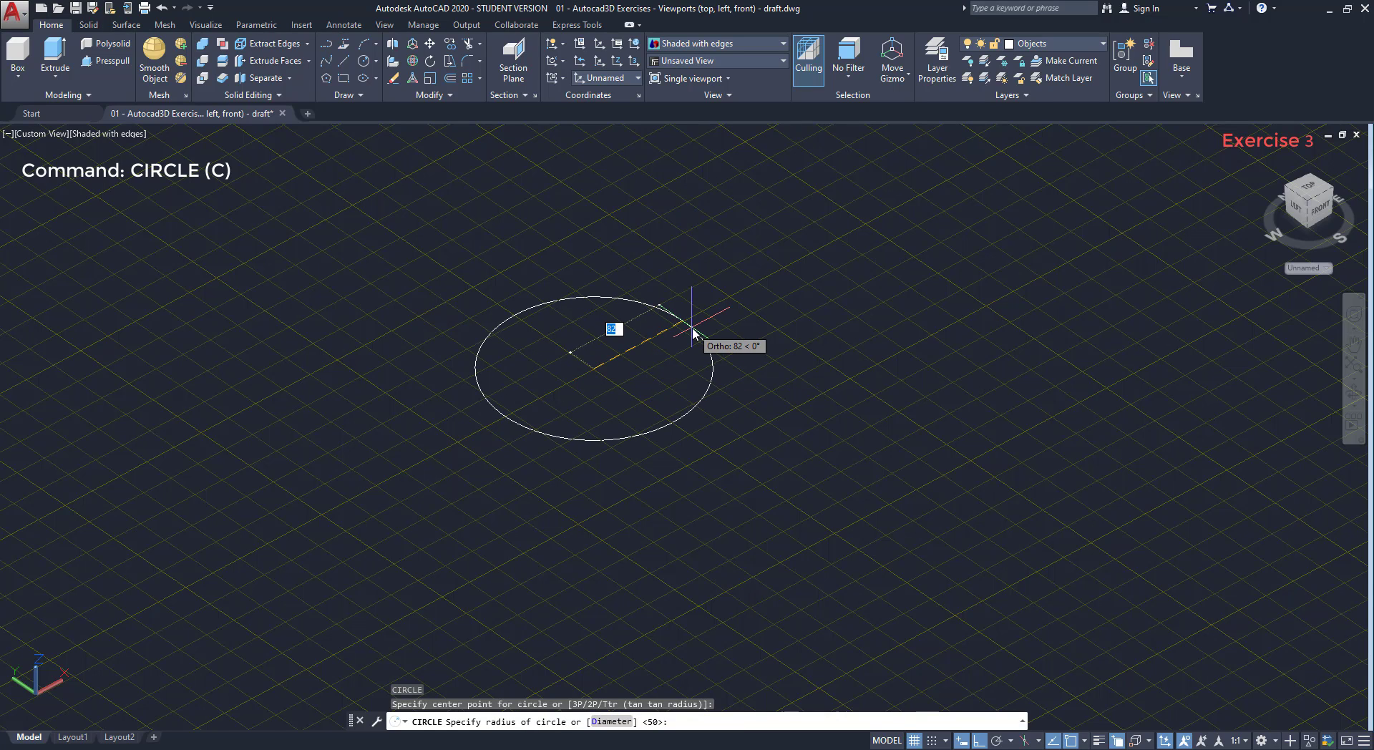
{"action": "type", "text": "100"}
{"action": "key", "text": "Return"}
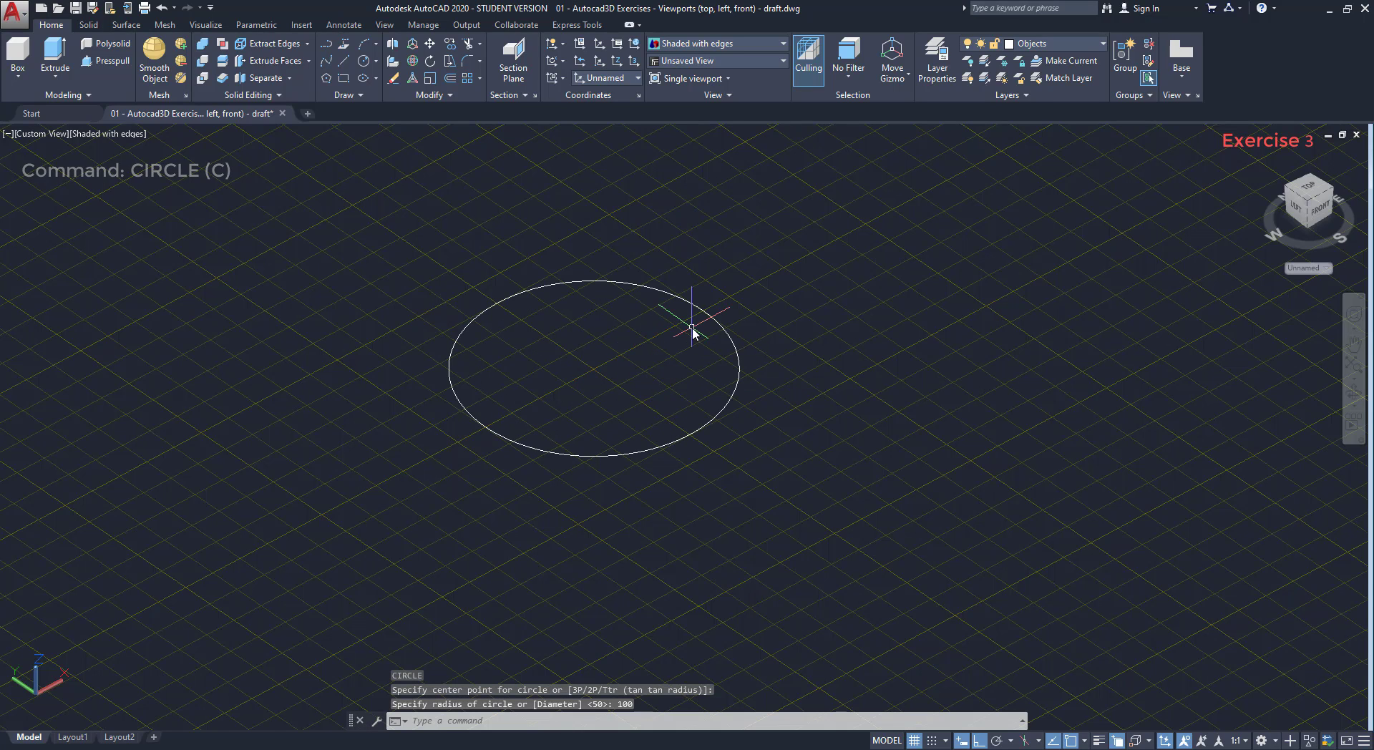
Draw a concentric inner circle of radius 50 inside the 100-radius circle.
{"action": "key", "text": "Return"}
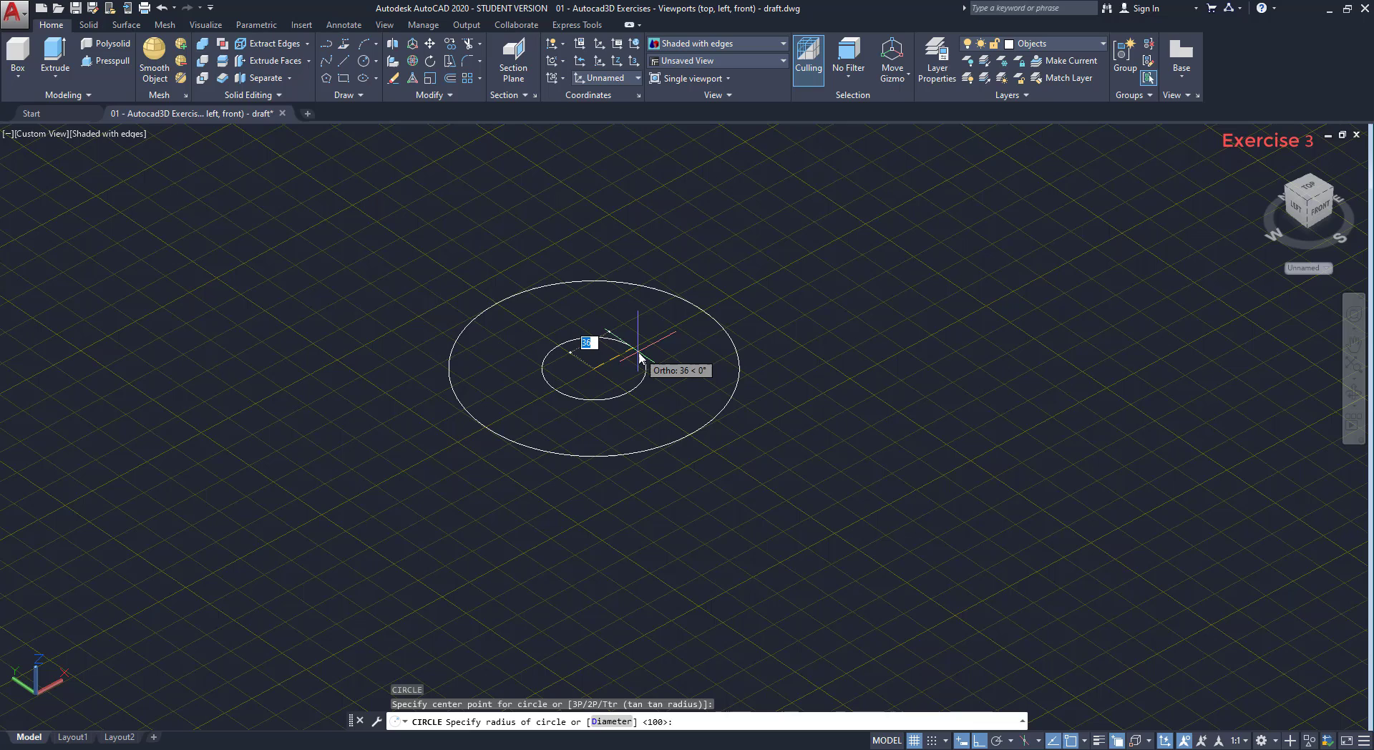
{"action": "type", "text": "50"}
{"action": "key", "text": "Return"}
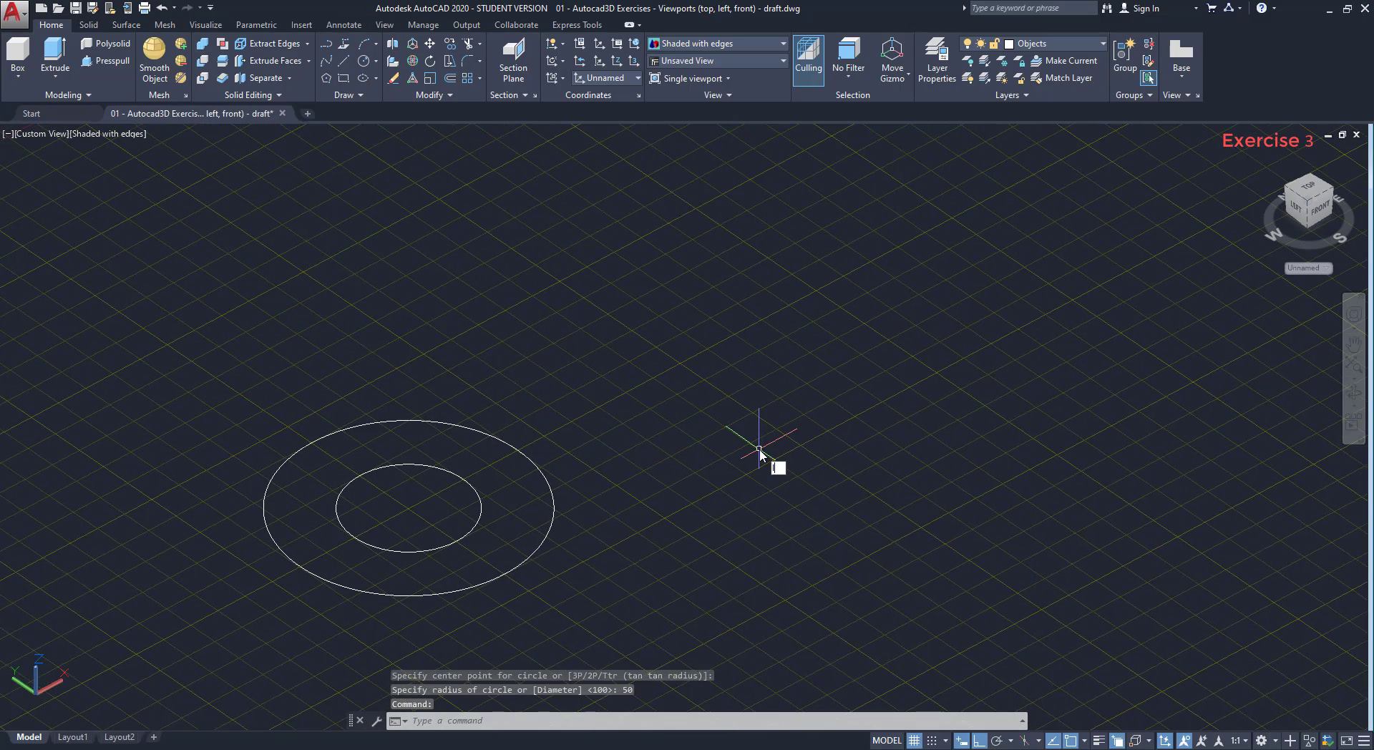
Draw a 300-long line along positive X, starting from the outer circle's quadrant.
{"action": "type", "text": "l"}
{"action": "key", "text": "Return"}
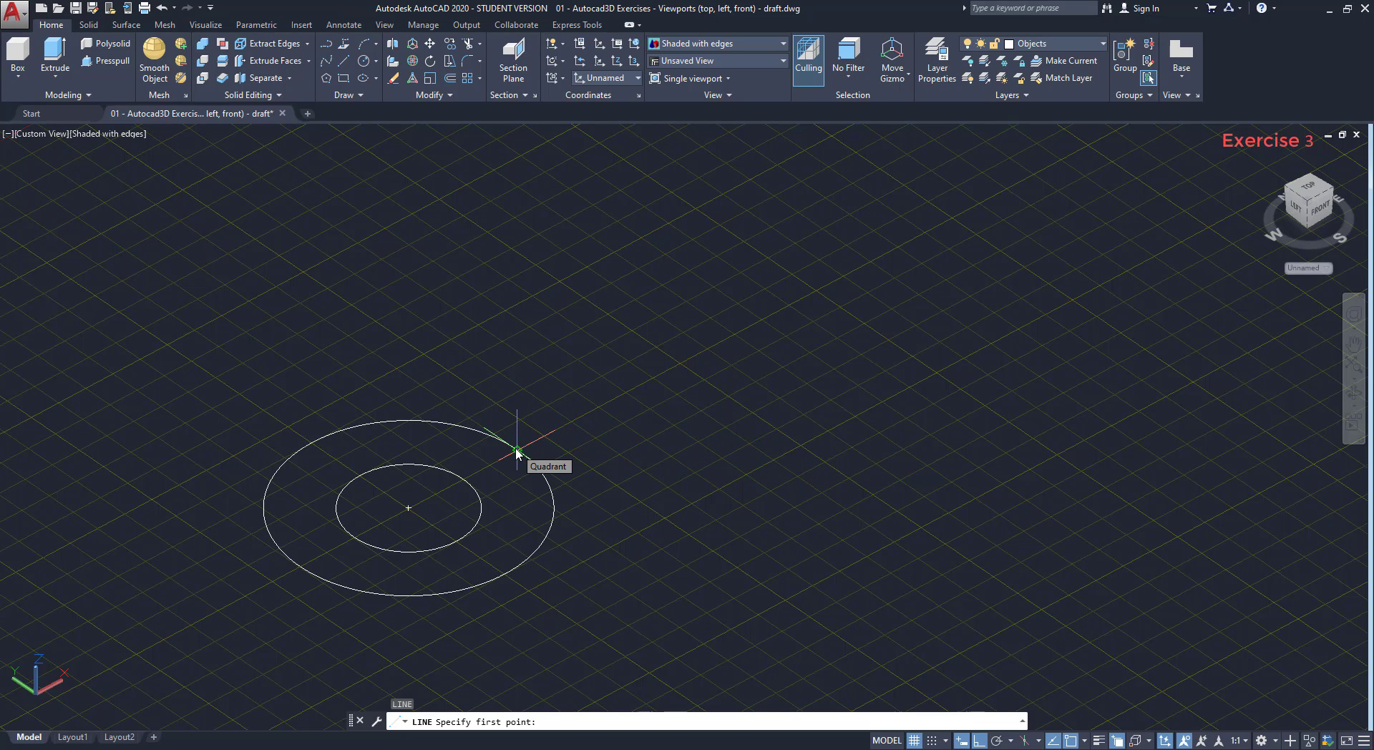
{"action": "left_click", "coordinate": [1085, 741]}
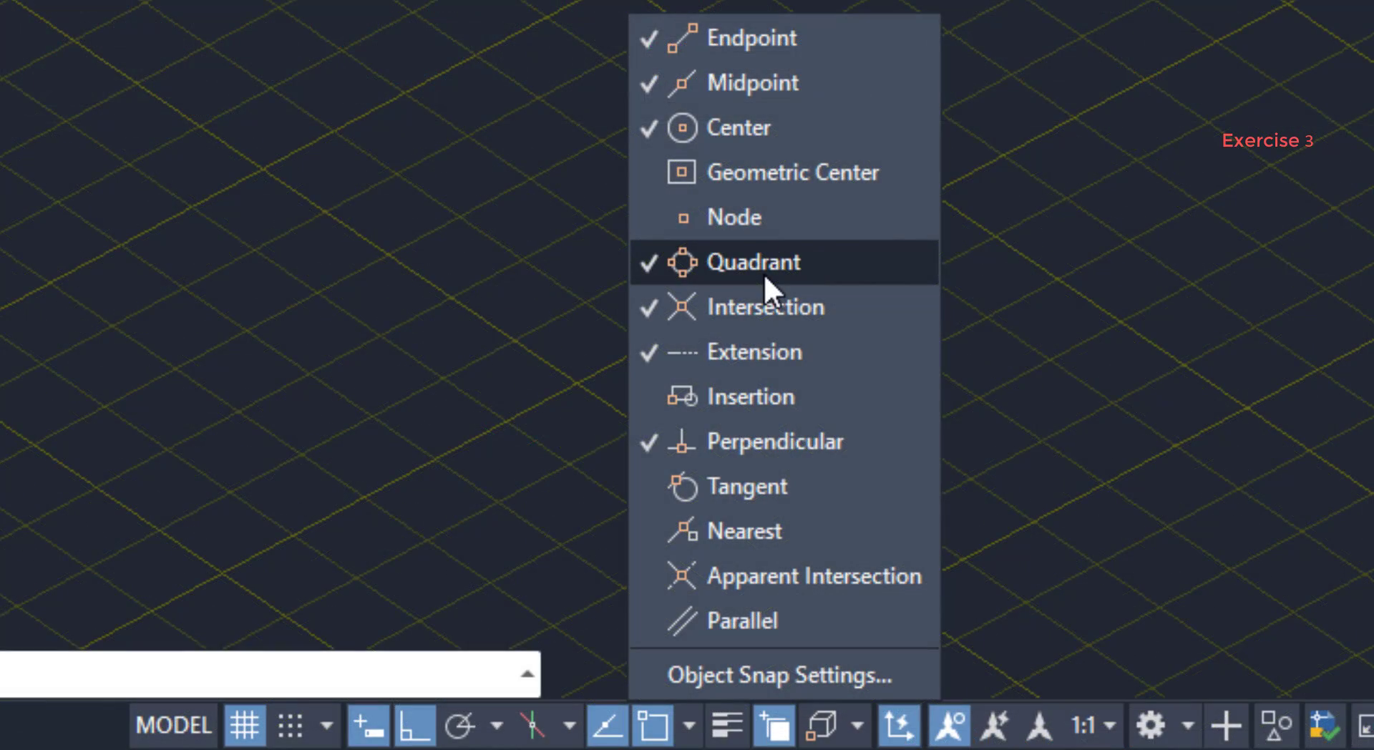
{"action": "left_click", "coordinate": [763, 272]}
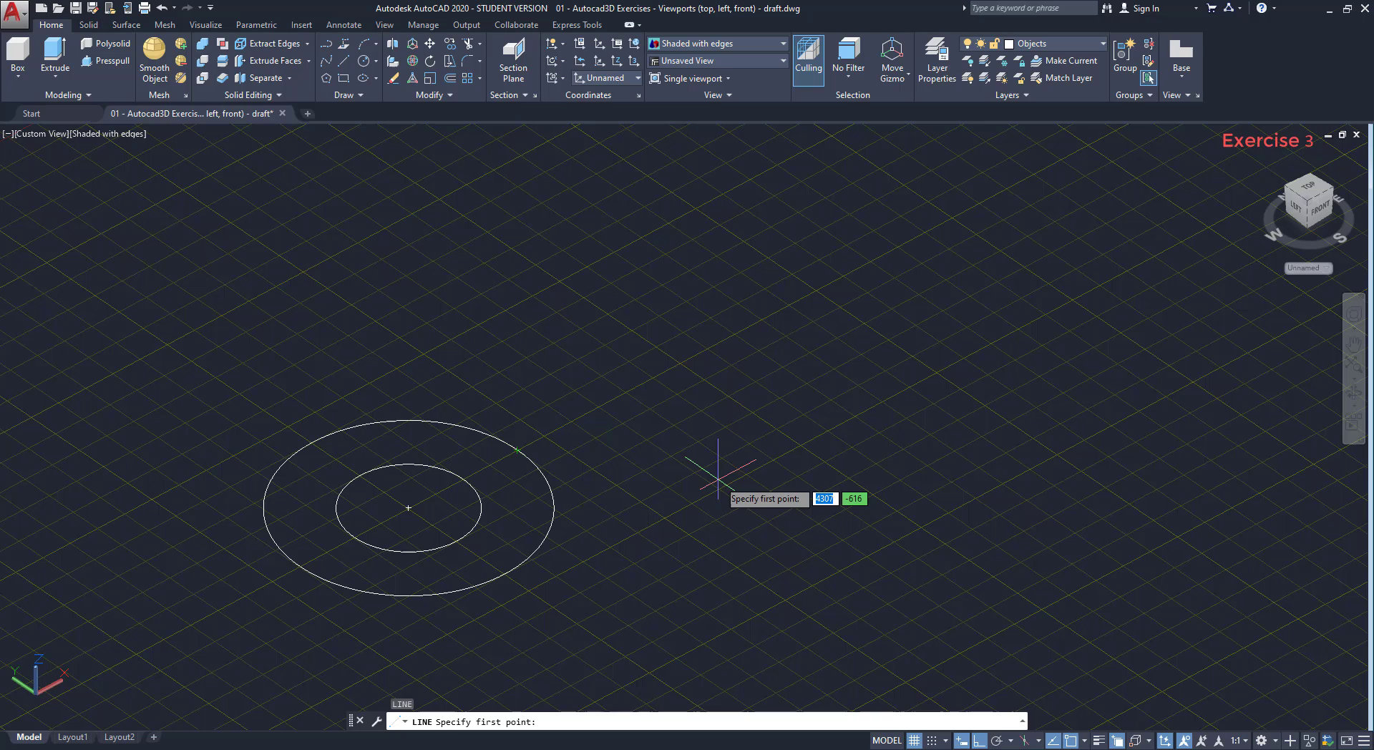
{"action": "left_click", "coordinate": [518, 448]}
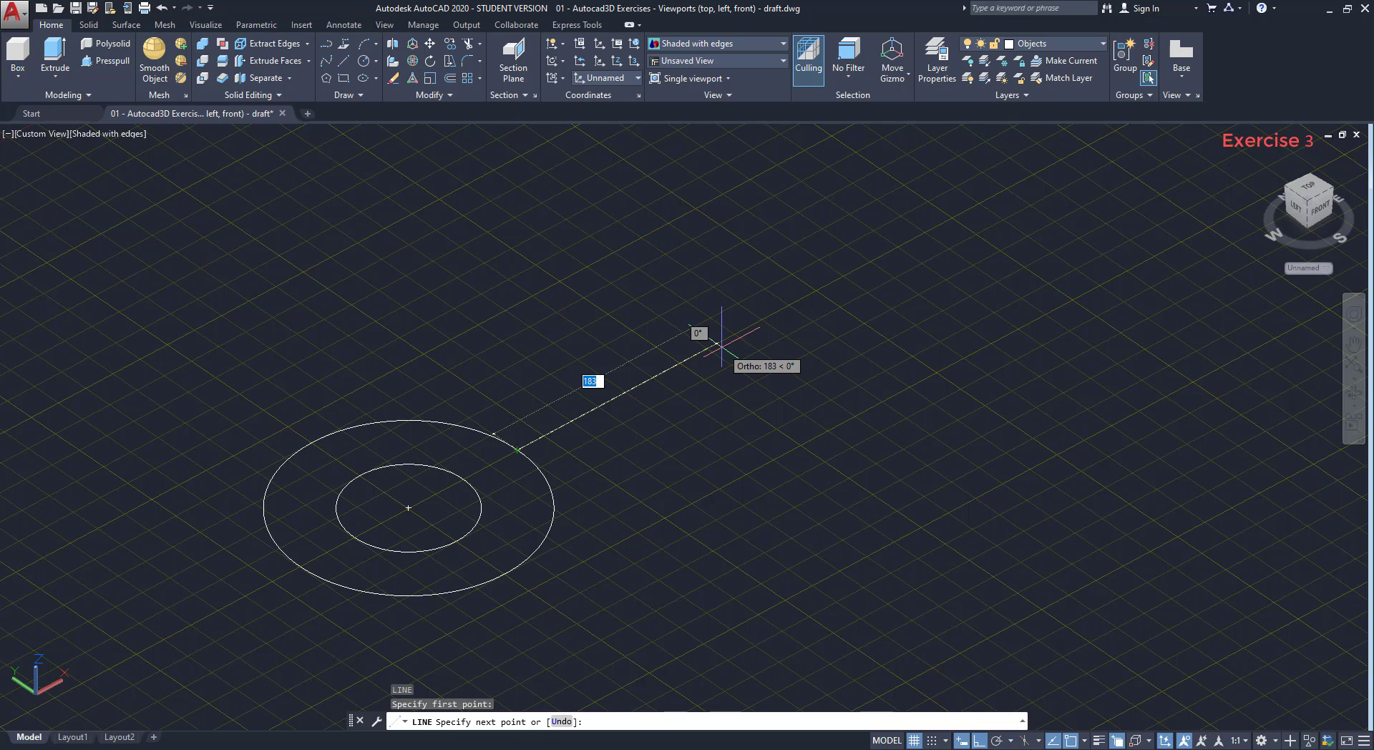
{"action": "type", "text": "300"}
{"action": "key", "text": "Return"}
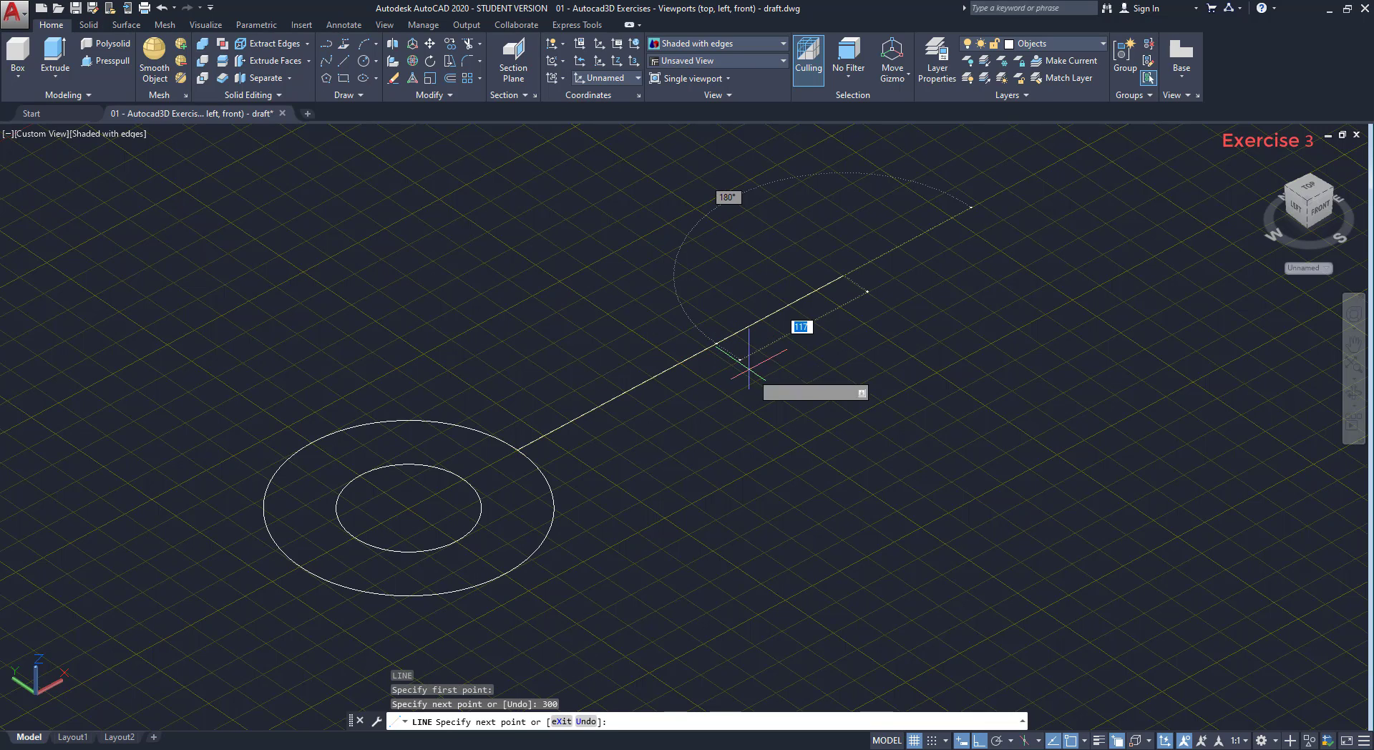
{"action": "key", "text": "Escape"}
Copy both concentric circles from the outer circle's negative-X quadrant to the free end of the 300-long line.
{"action": "type", "text": "co"}
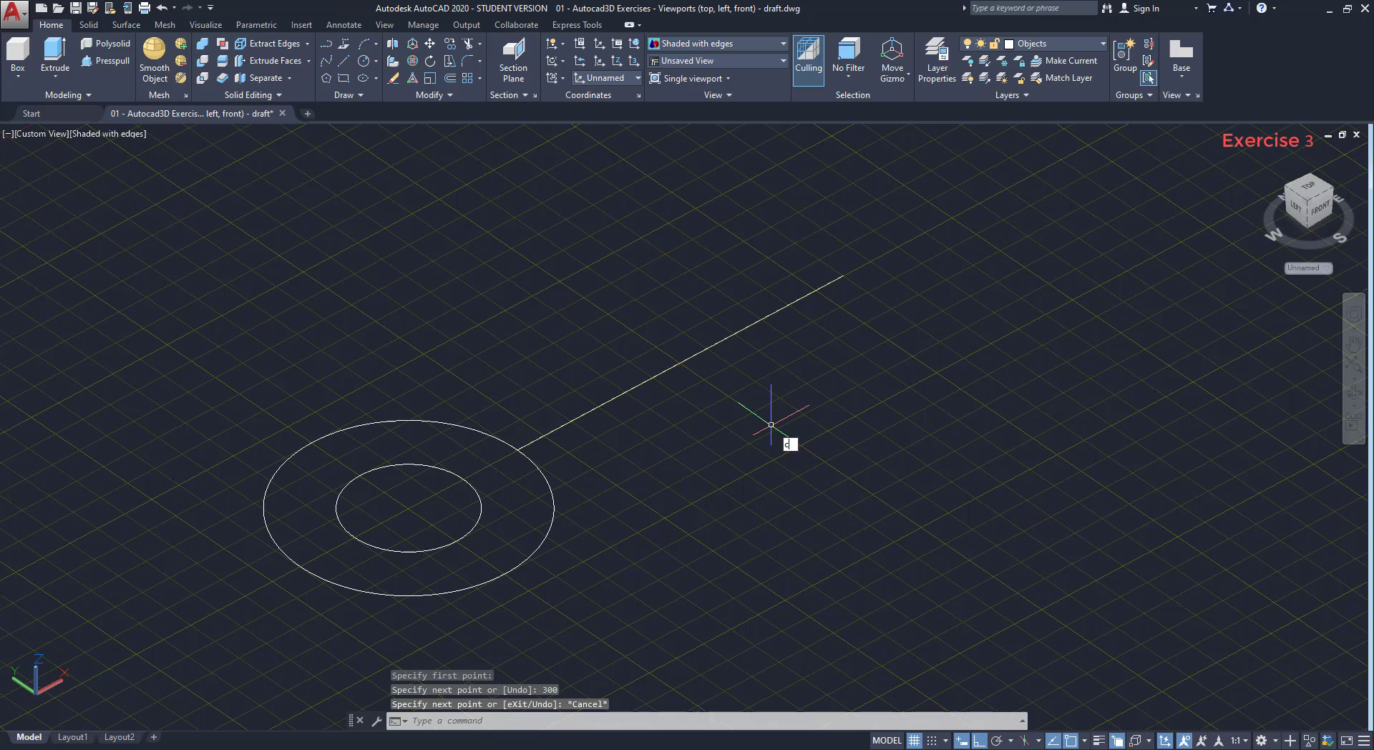
{"action": "key", "text": "Return"}
{"action": "left_click", "coordinate": [577, 614]}
{"action": "left_click", "coordinate": [332, 534]}
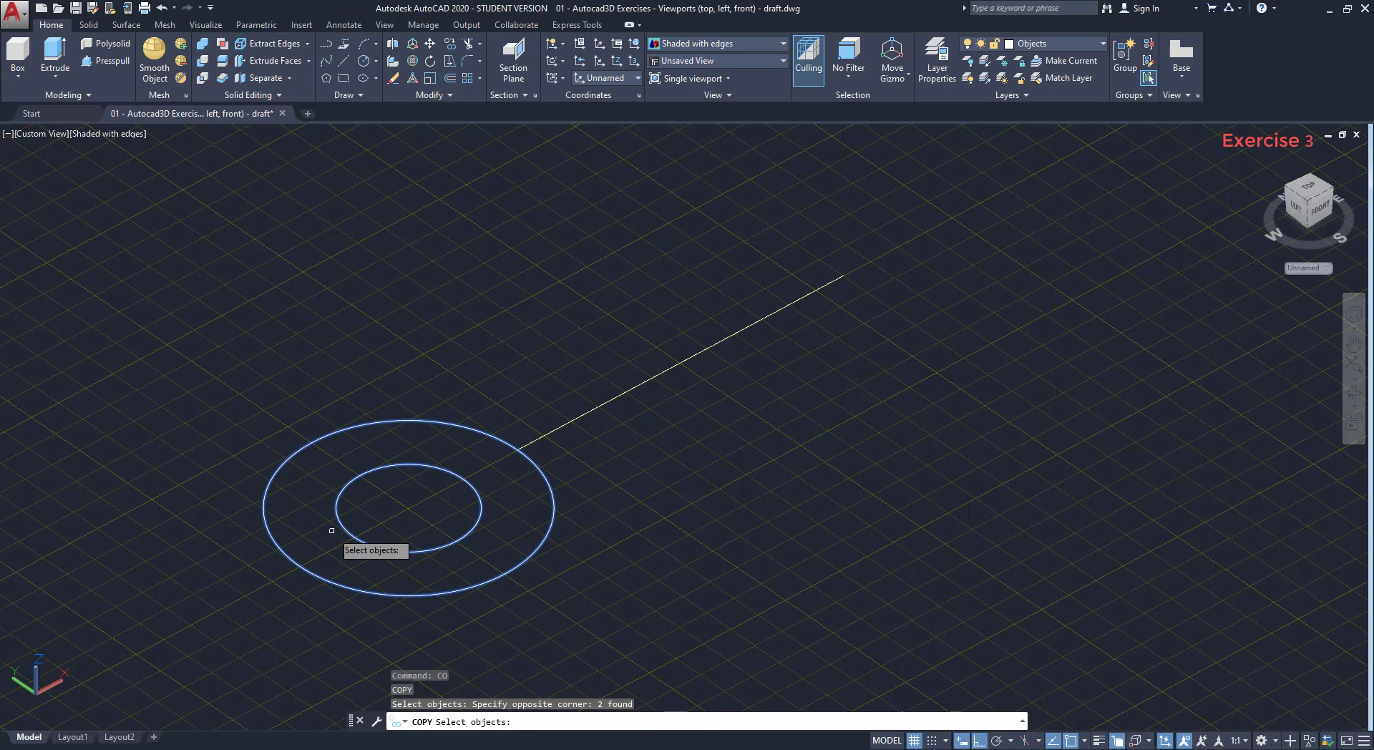
{"action": "key", "text": "Return"}
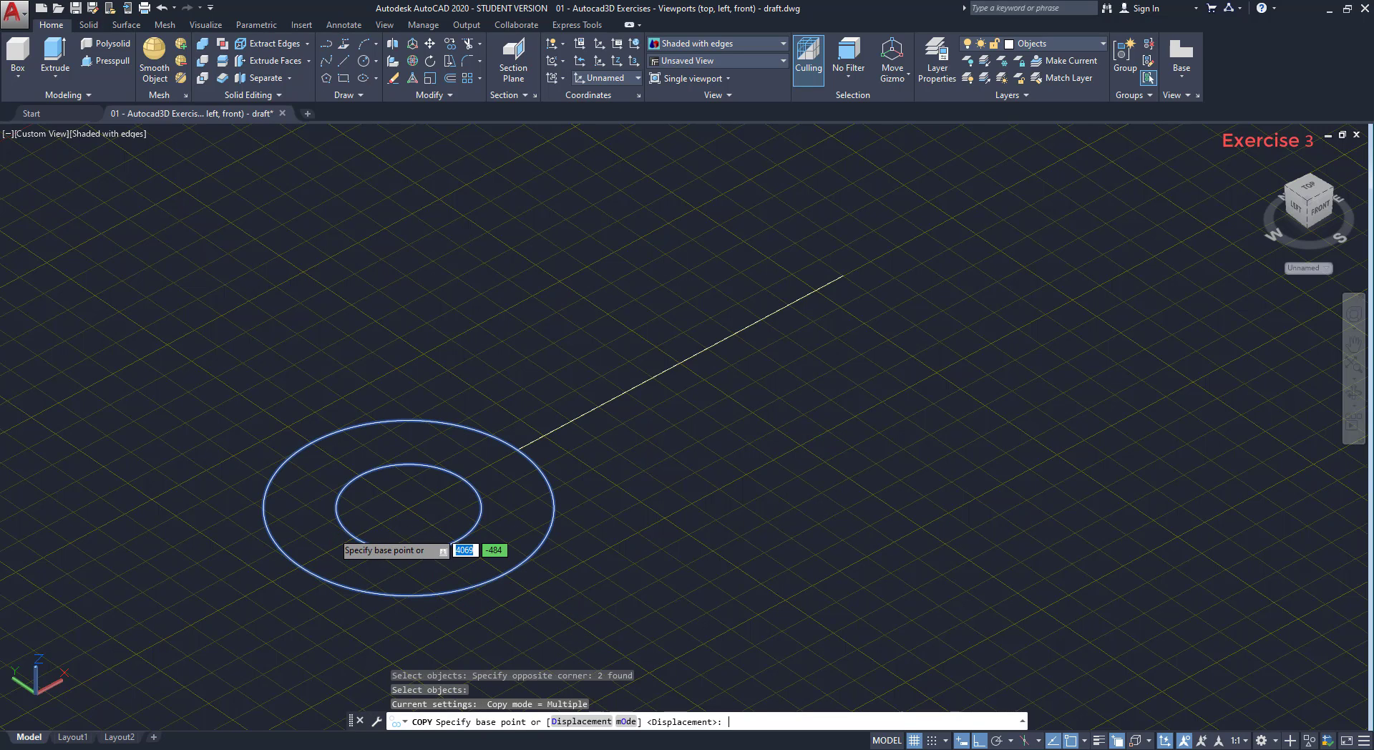
{"action": "left_click", "coordinate": [299, 567]}
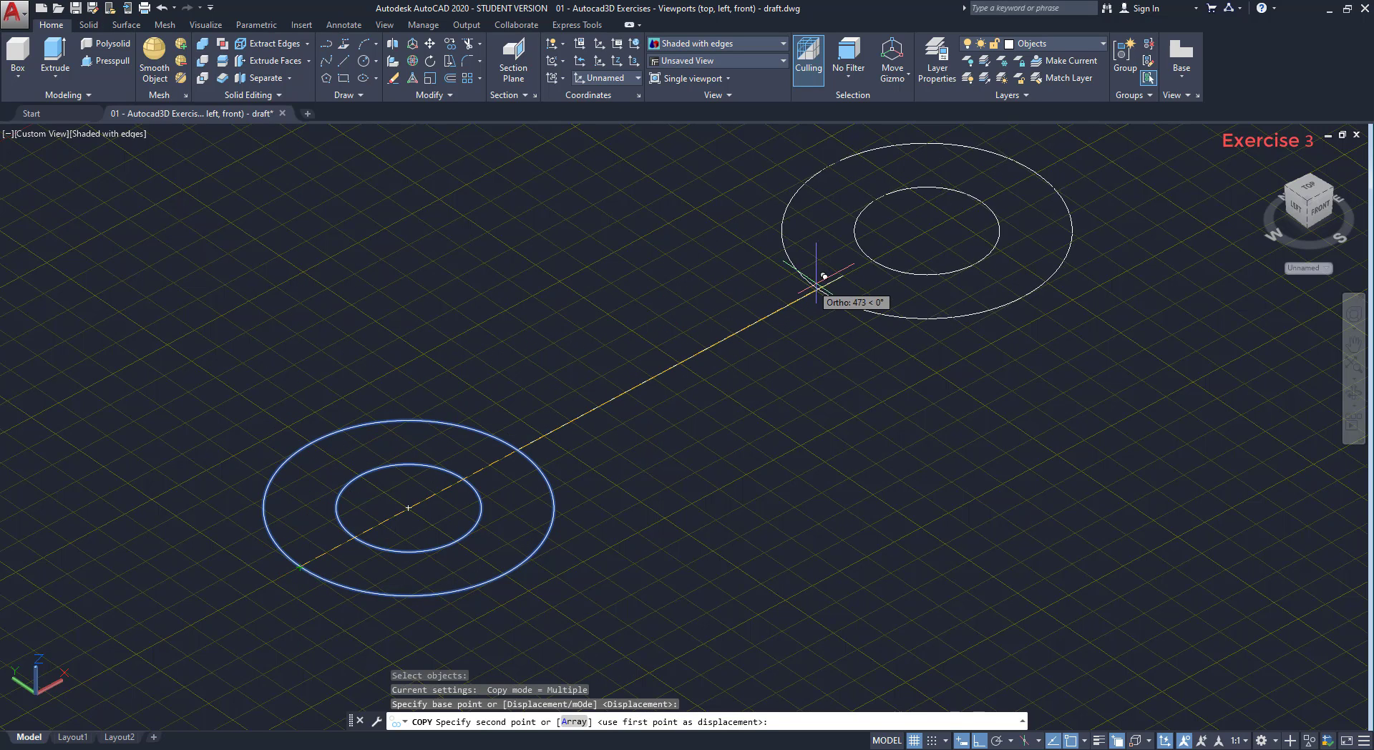
{"action": "left_click", "coordinate": [843, 274]}
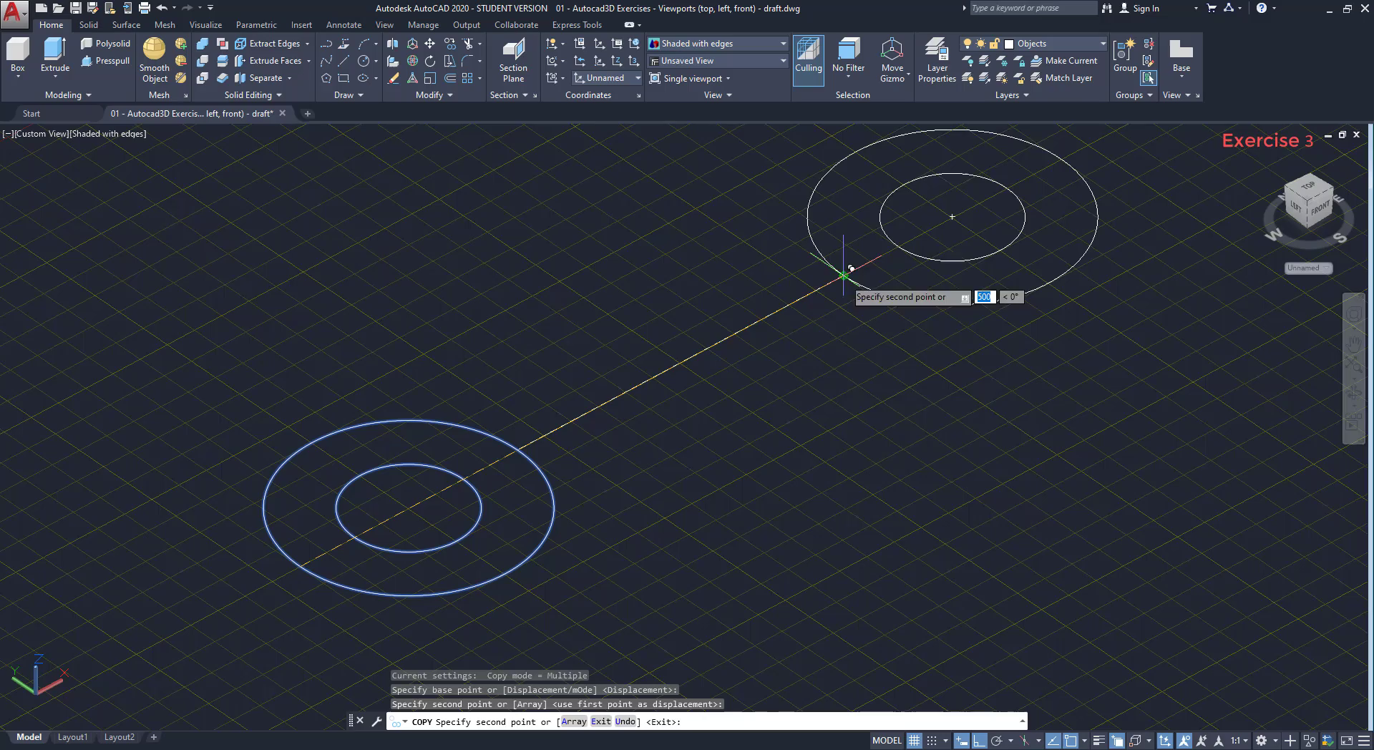
{"action": "key", "text": "Escape"}
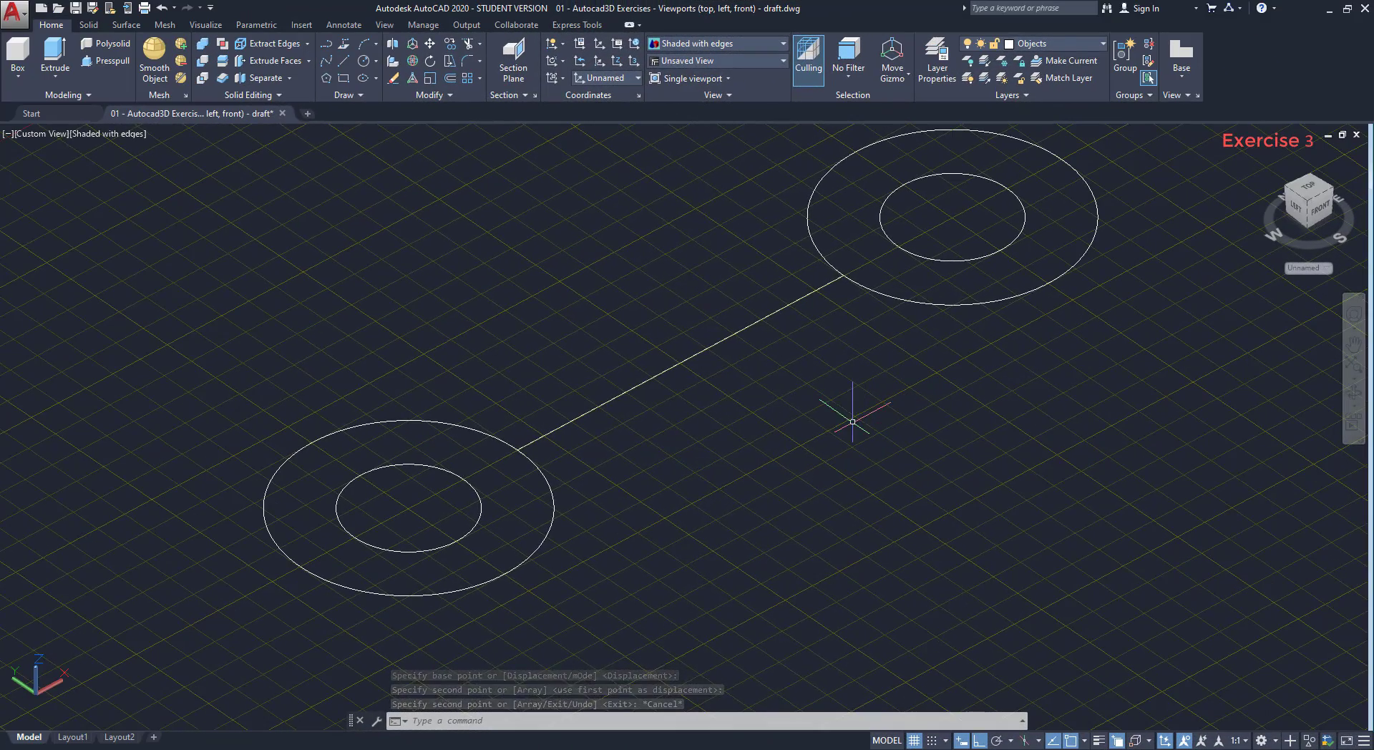
Stretch both ends of the connecting line to the centers of the two circle pairs.
{"action": "left_click", "coordinate": [702, 351]}
{"action": "left_click", "coordinate": [843, 274]}
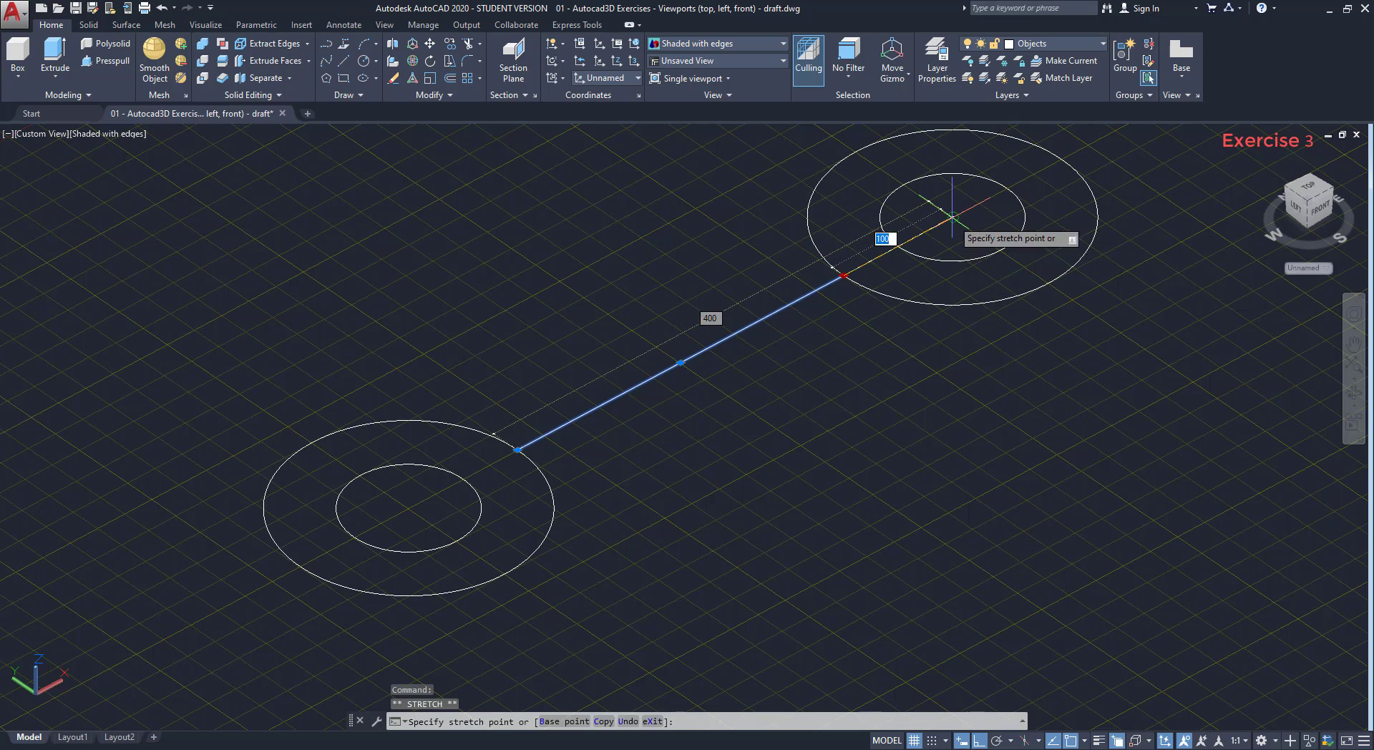
{"action": "left_click", "coordinate": [952, 216]}
{"action": "key", "text": "Escape"}
{"action": "left_click", "coordinate": [523, 444]}
{"action": "left_click", "coordinate": [518, 450]}
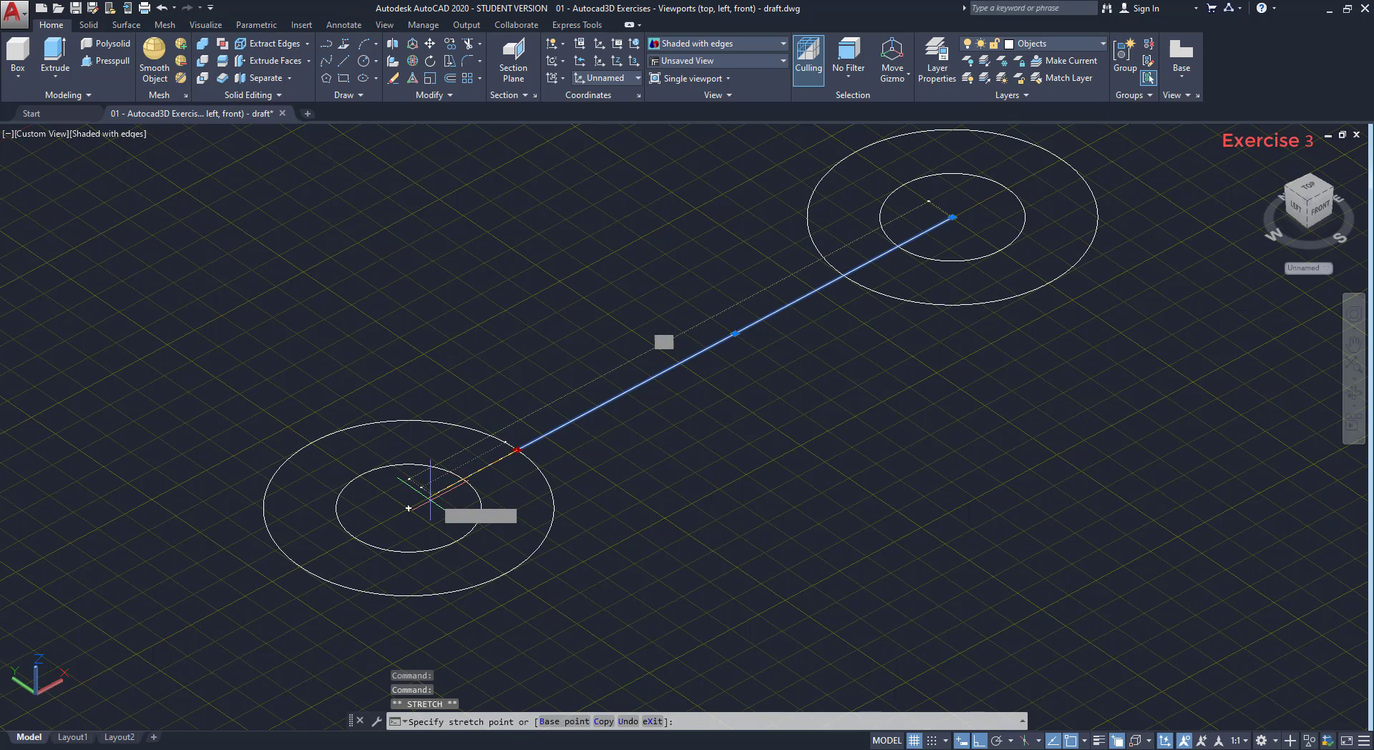
{"action": "left_click", "coordinate": [408, 507]}
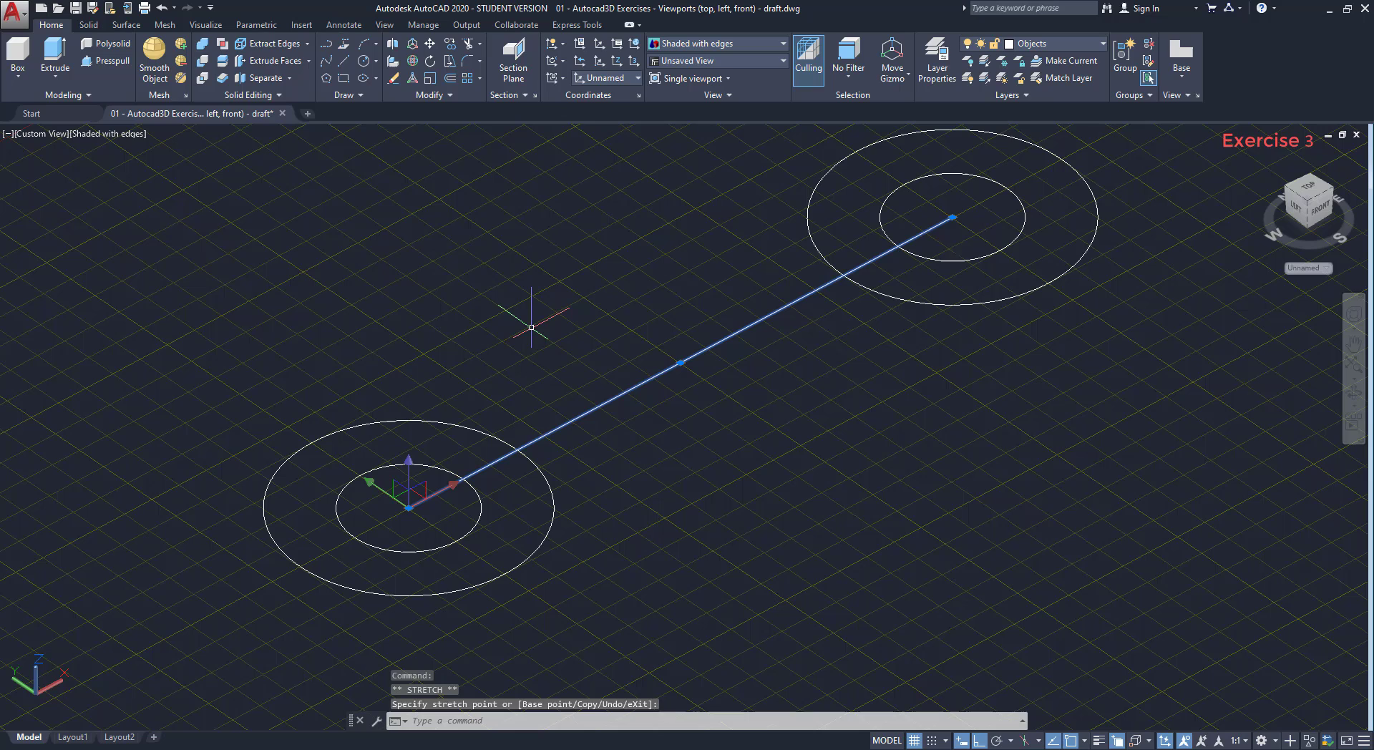
{"action": "key", "text": "Escape"}
{"action": "key", "text": "Escape"}
Draw a rectangle along the center line, with opposite corners offset 20 to either side of the line's two endpoints.
{"action": "type", "text": "rec"}
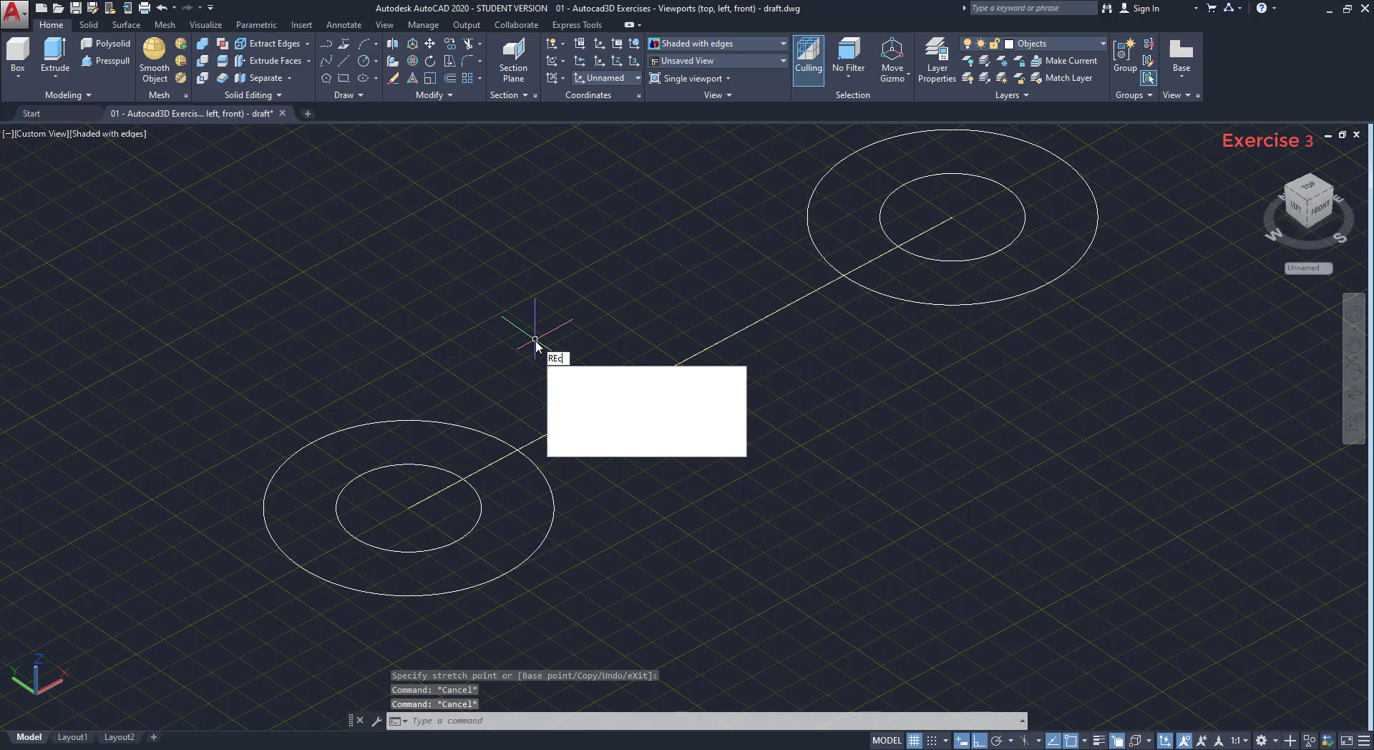
{"action": "key", "text": "Return"}
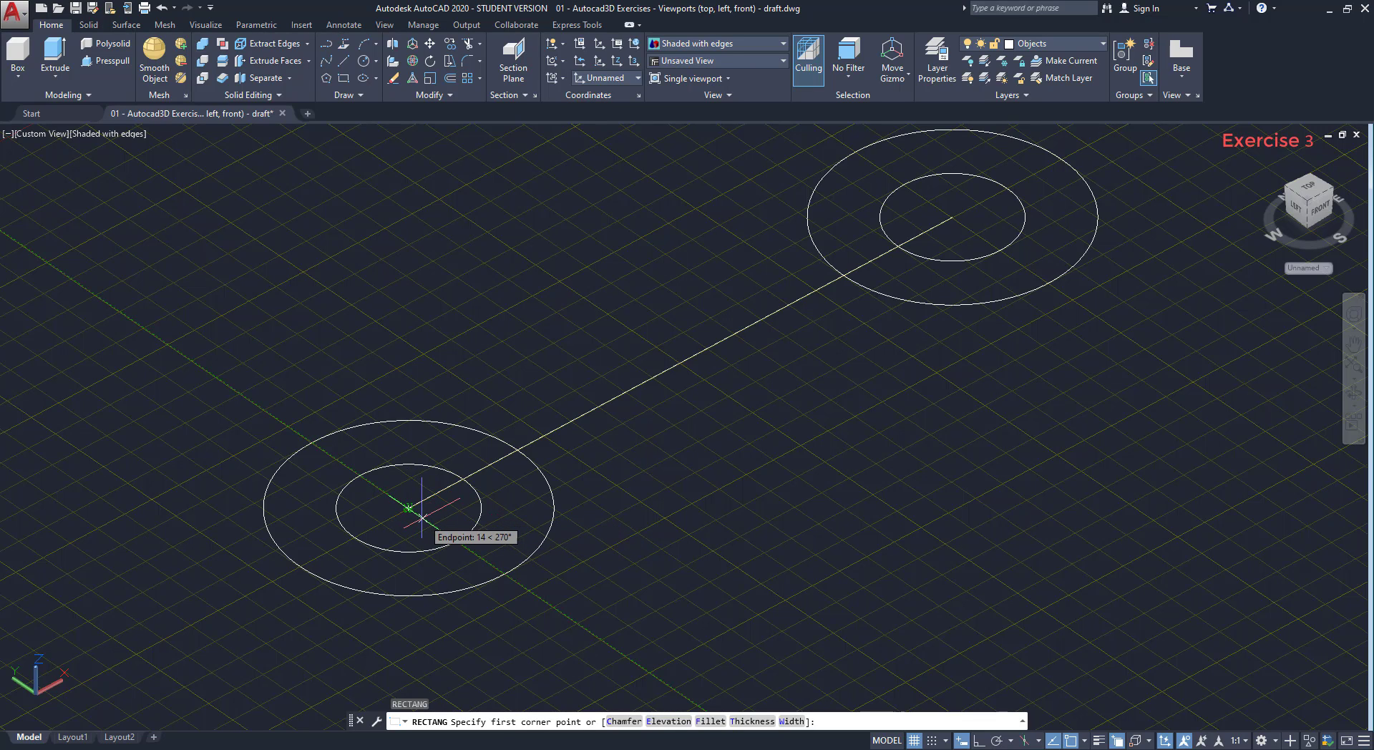
{"action": "type", "text": "20"}
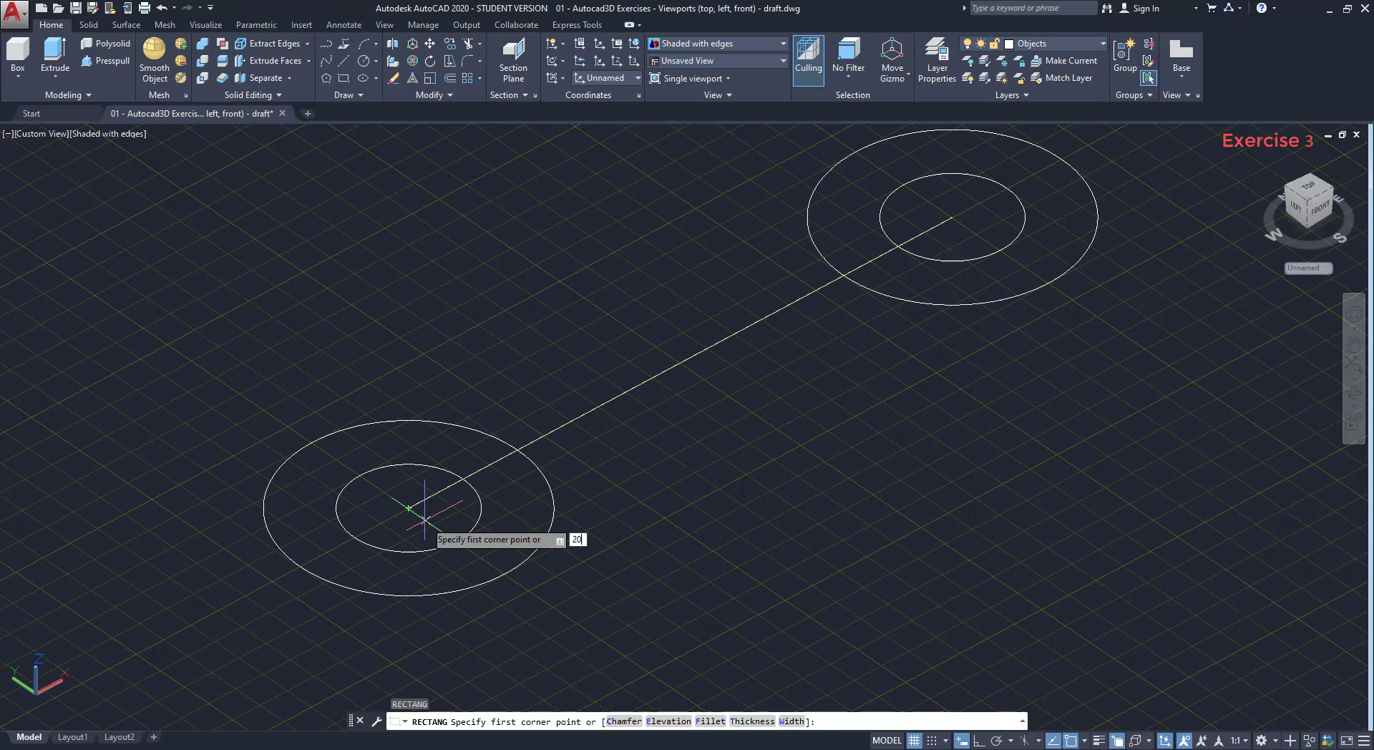
{"action": "key", "text": "Return"}
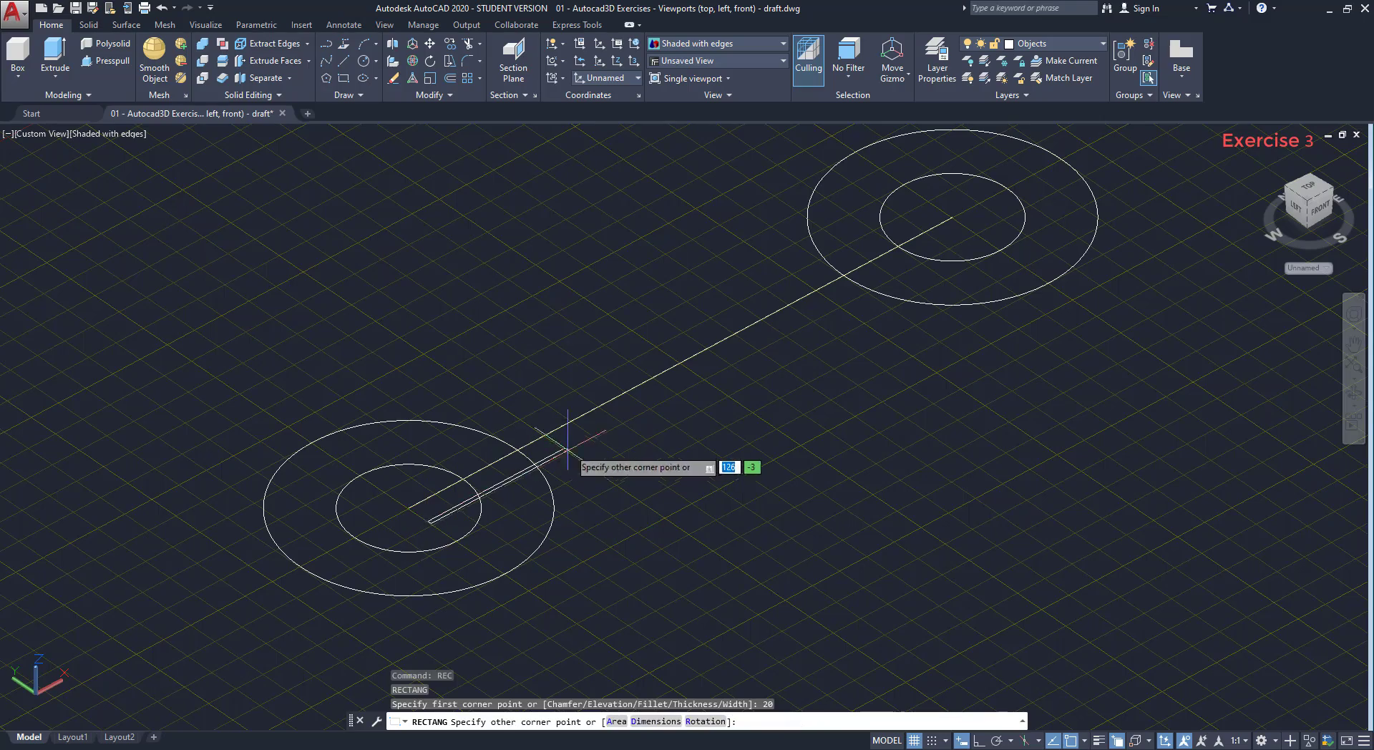
{"action": "middle_click_drag", "start_coordinate": [981, 195], "coordinate": [818, 415]}
{"action": "scroll", "coordinate": [818, 415], "scroll_direction": "up", "scroll_amount": 3}
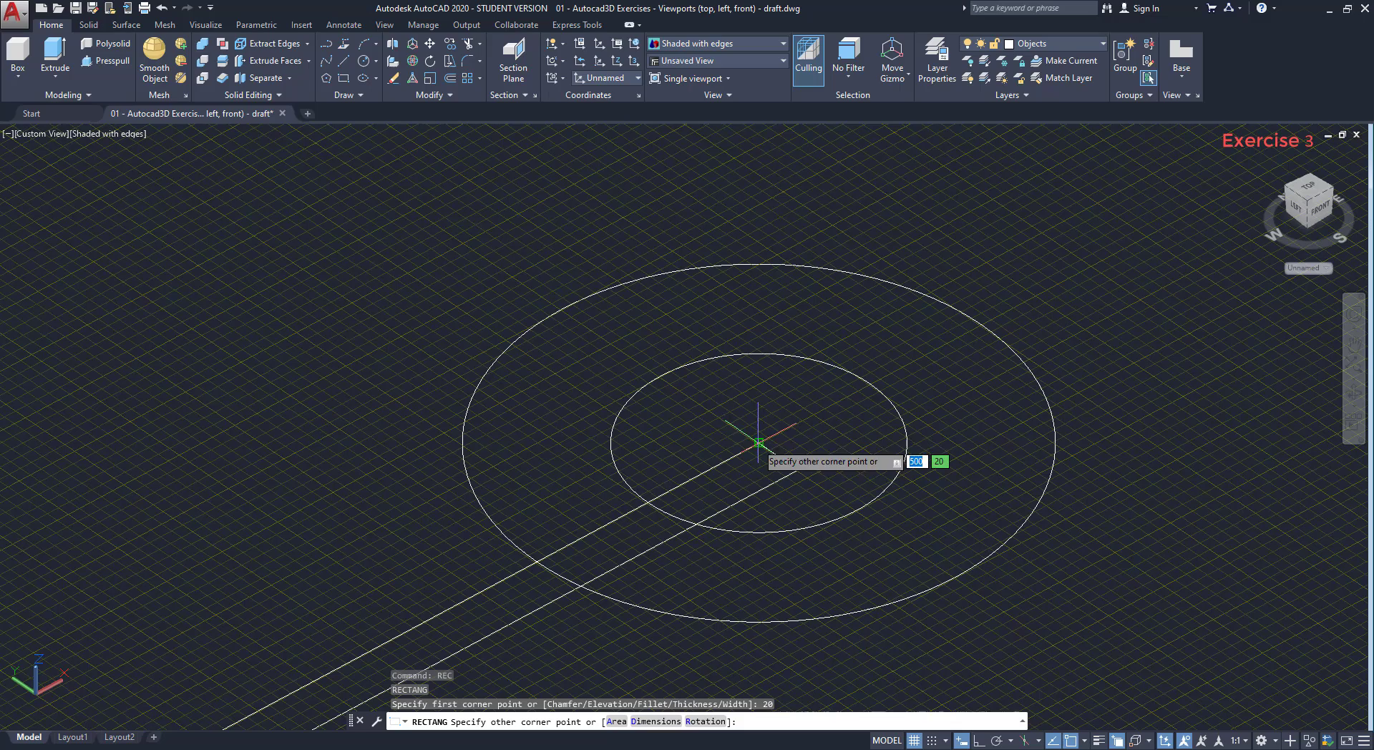
{"action": "type", "text": "20"}
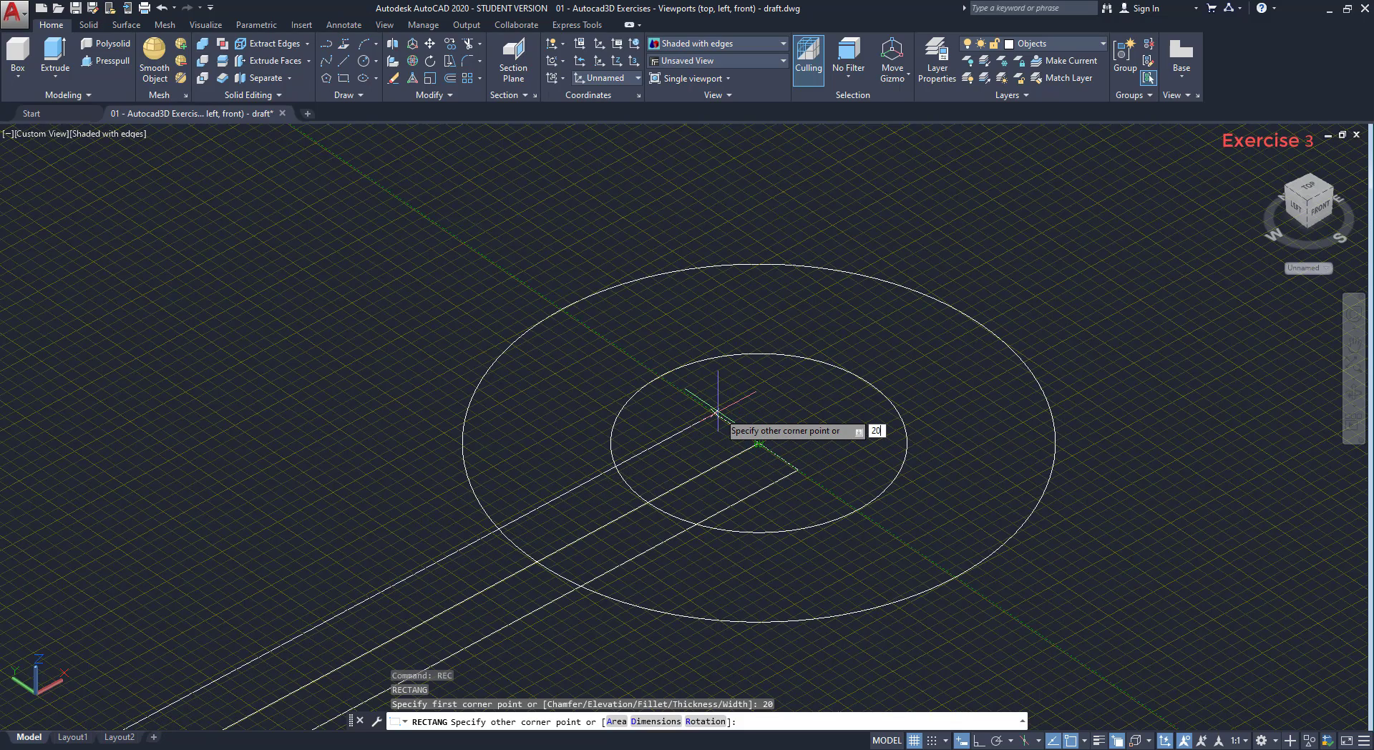
{"action": "key", "text": "Return"}
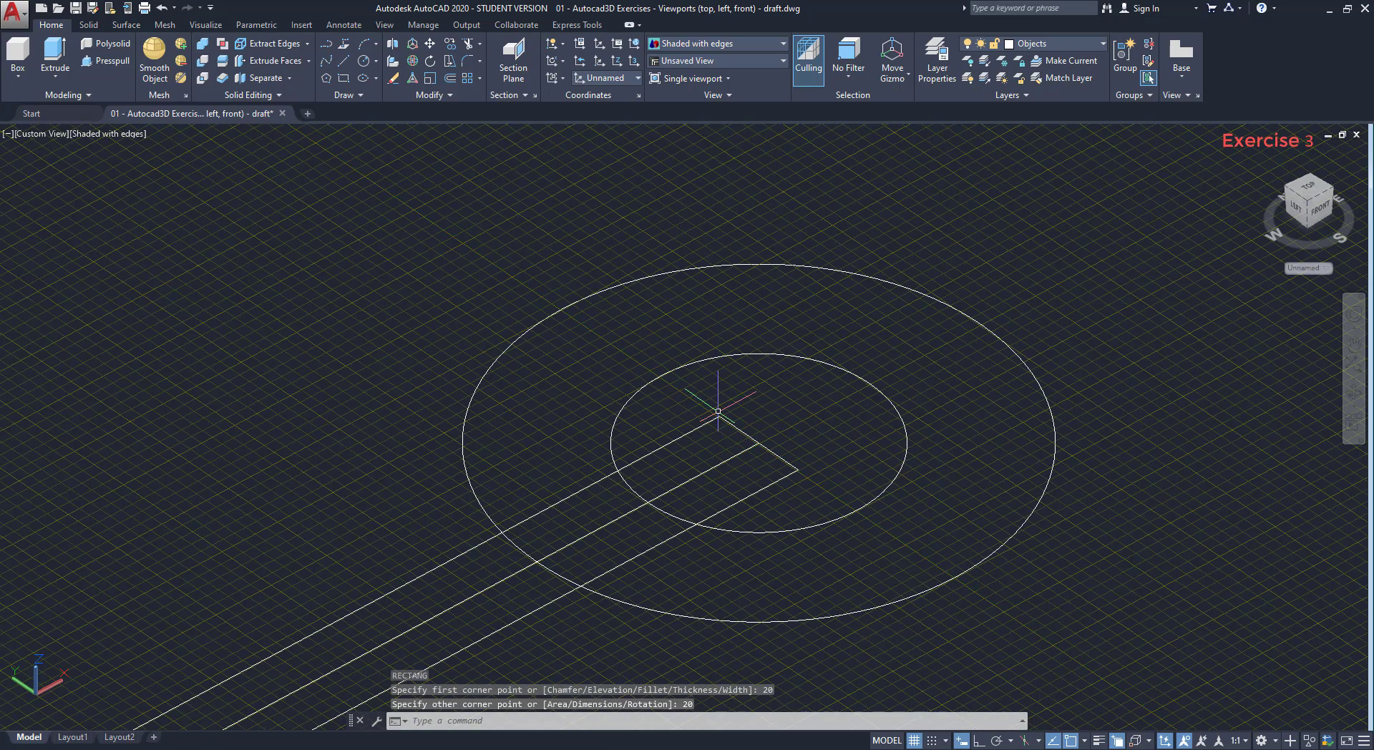
Extrude the two inner circles upward to a height of 400.
{"action": "scroll", "coordinate": [822, 375], "scroll_direction": "down", "scroll_amount": 3}
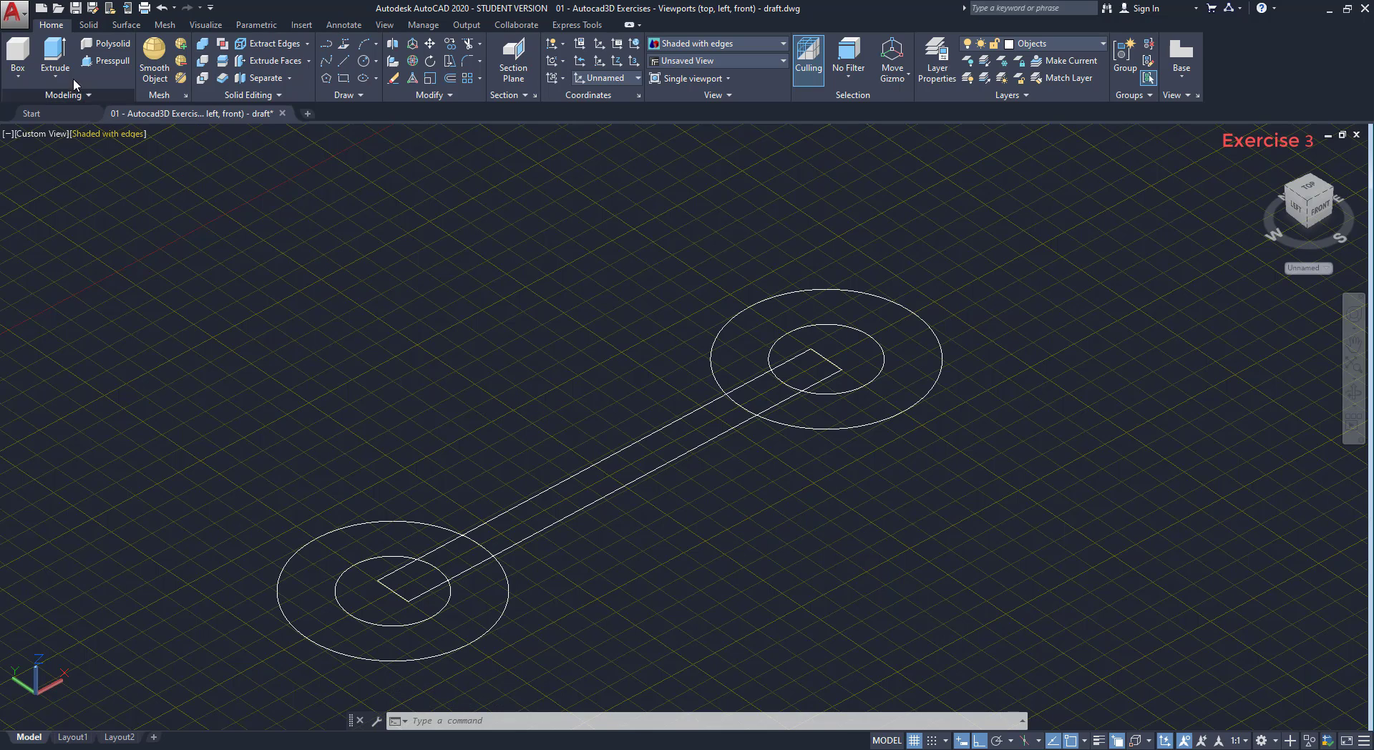
{"action": "left_click", "coordinate": [57, 56]}
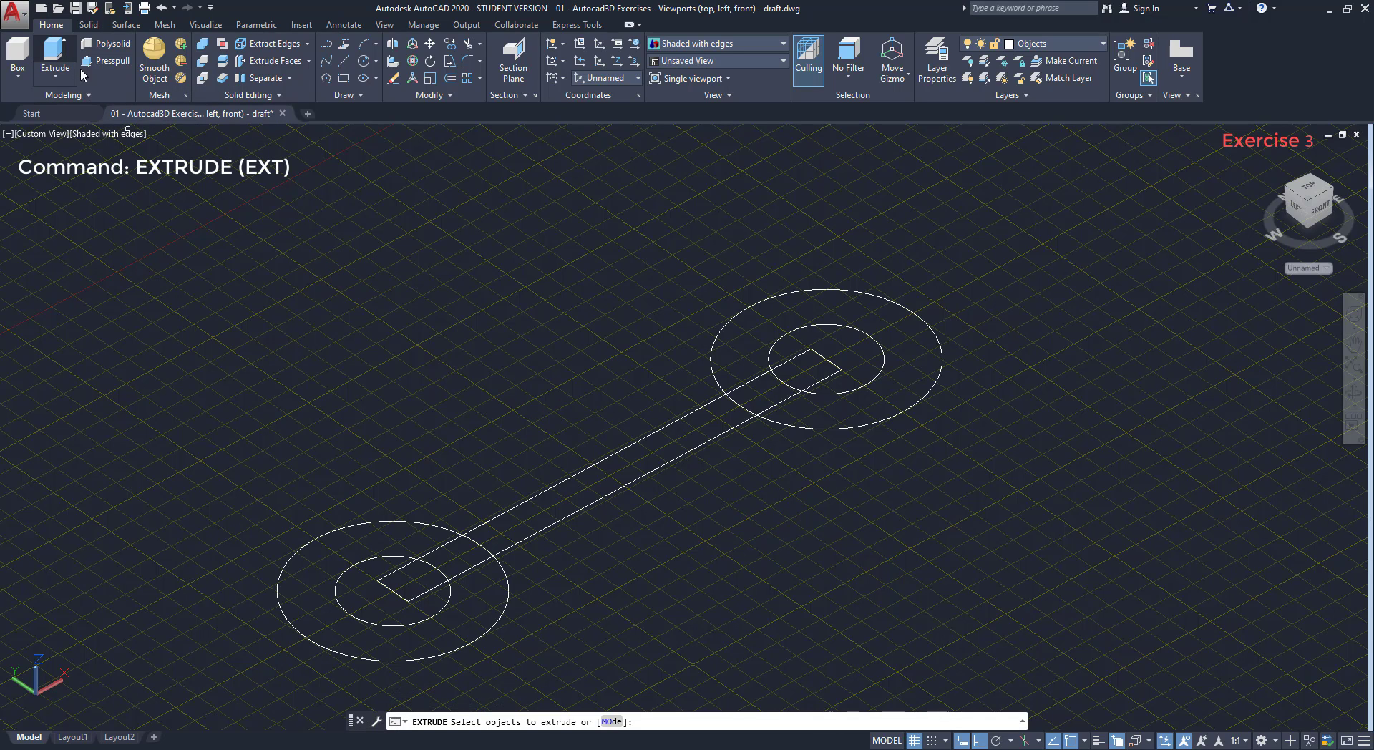
{"action": "left_click", "coordinate": [379, 558]}
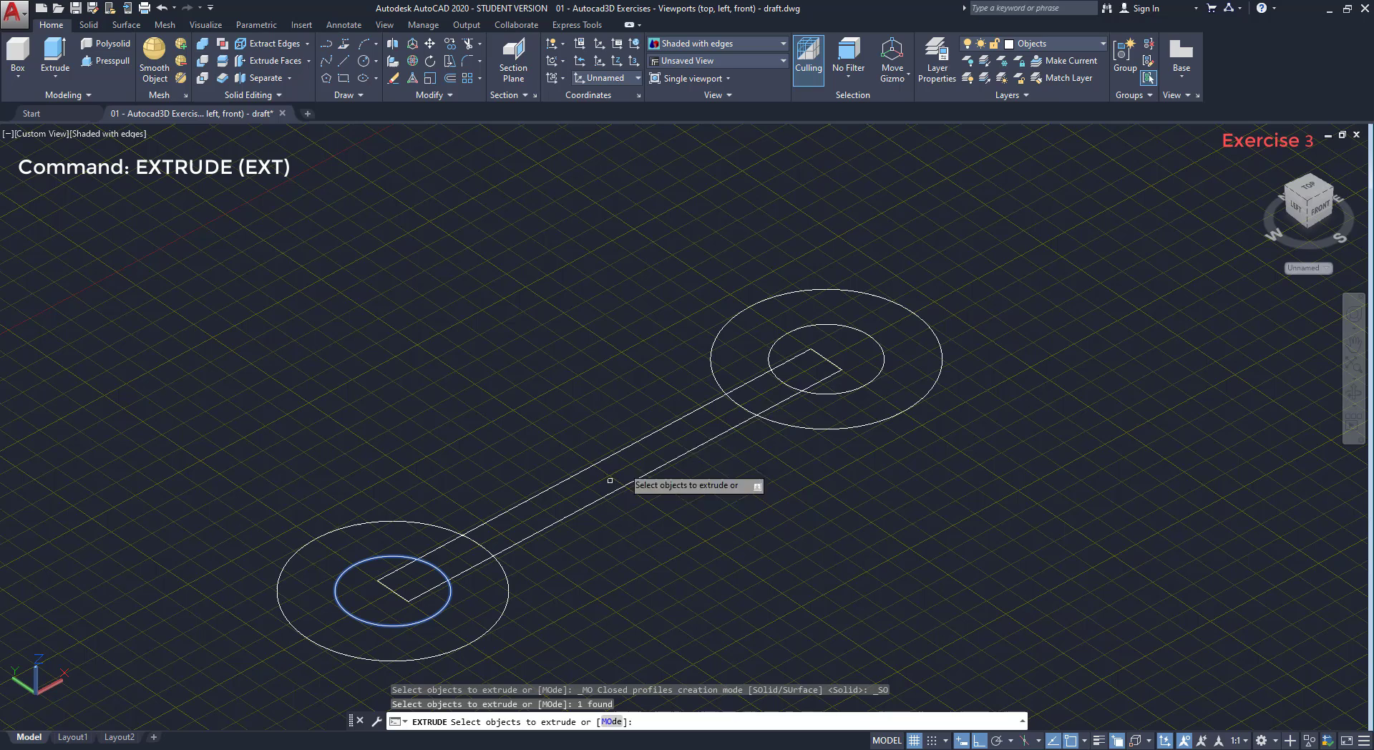
{"action": "left_click", "coordinate": [770, 346]}
{"action": "key", "text": "Return"}
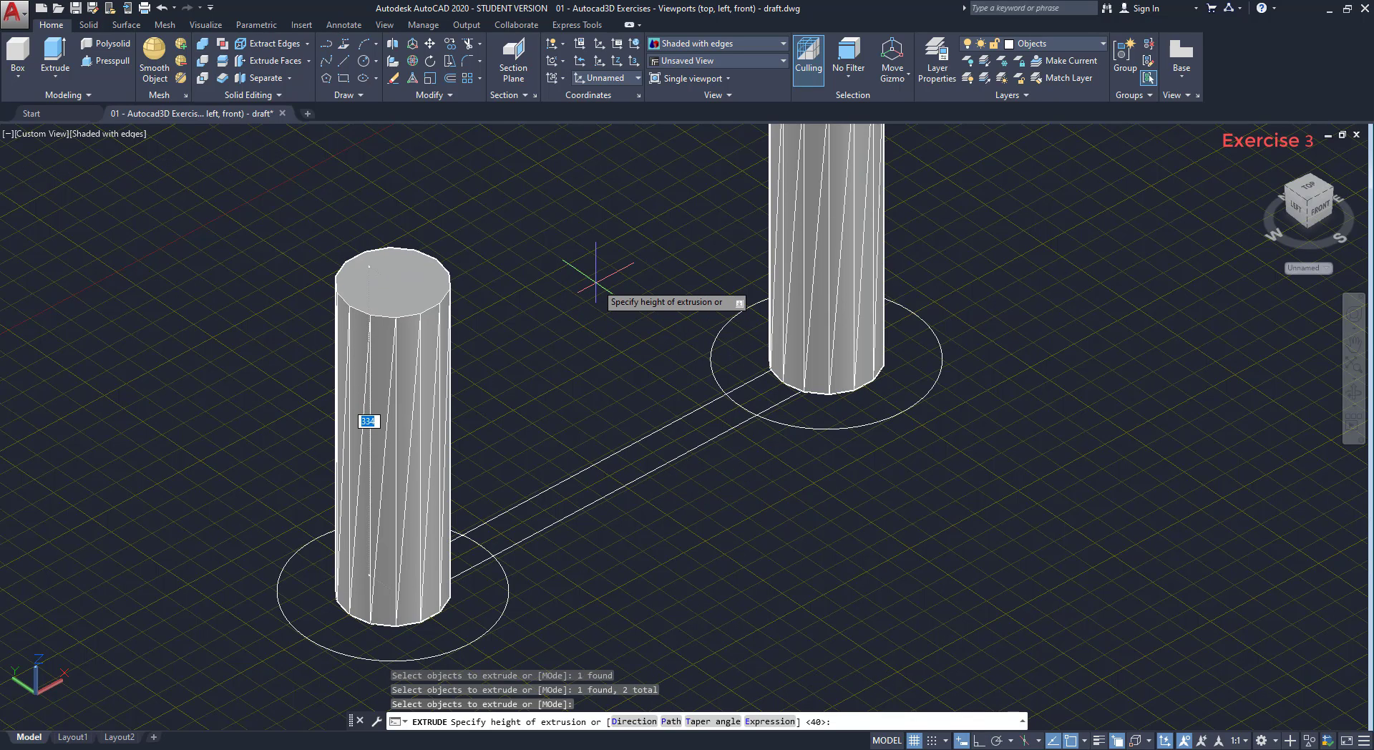
{"action": "type", "text": "400"}
{"action": "key", "text": "Return"}
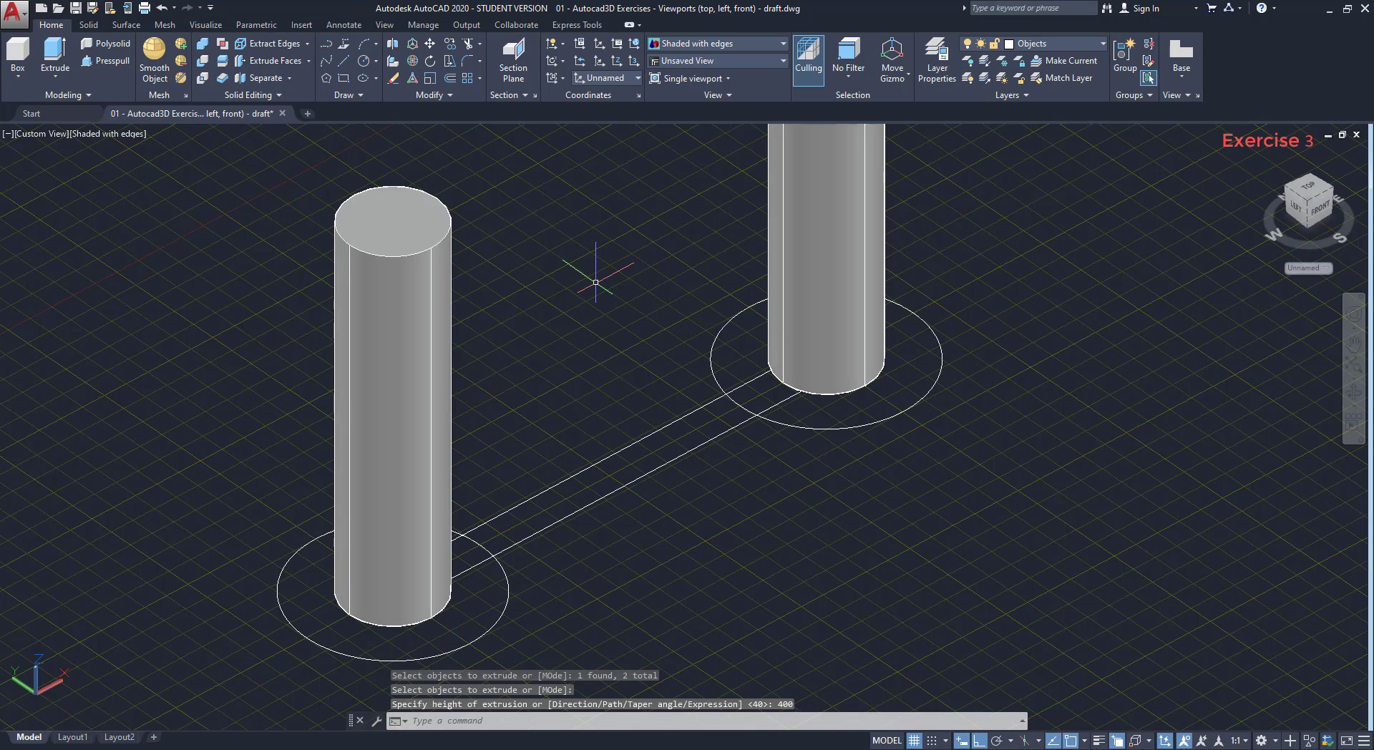
Extrude the two outer circles upward to a height of 200.
{"action": "left_click", "coordinate": [53, 49]}
{"action": "left_click", "coordinate": [506, 601]}
{"action": "left_click", "coordinate": [775, 421]}
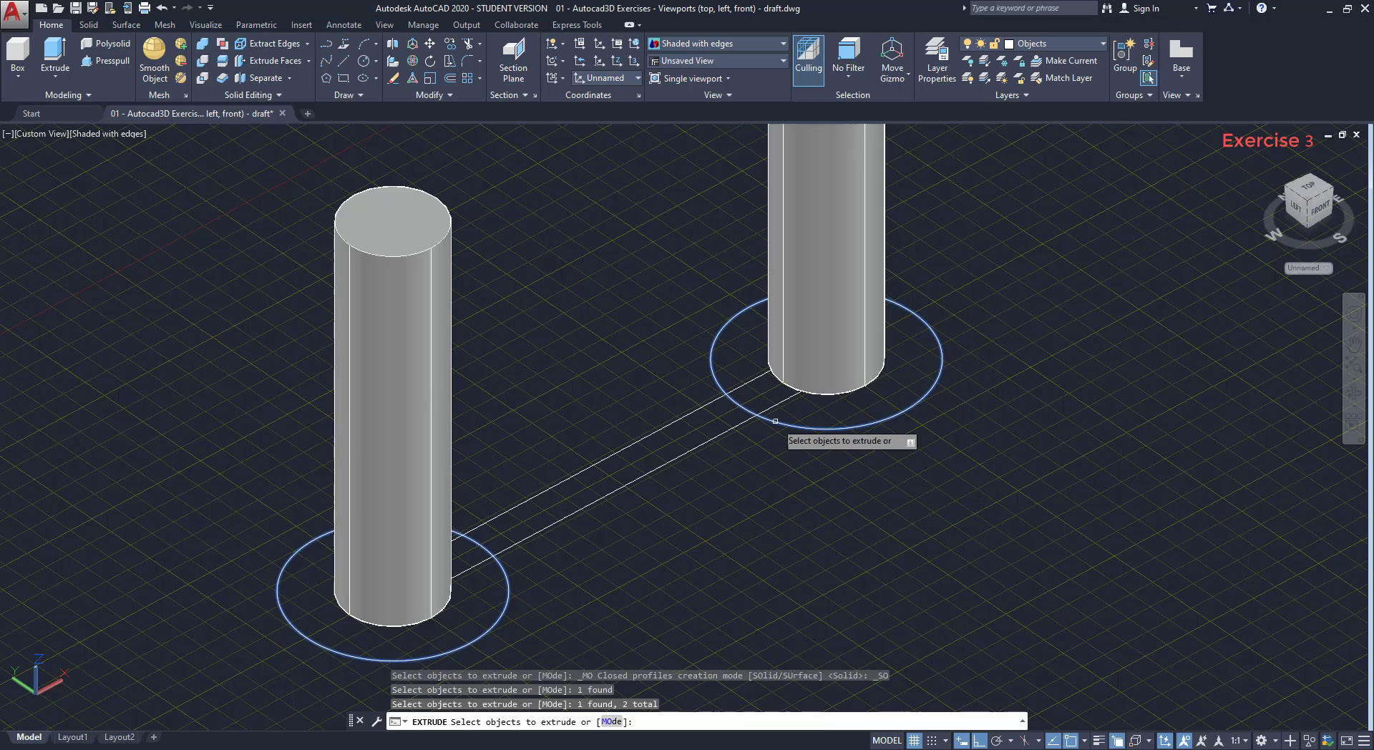
{"action": "key", "text": "Return"}
{"action": "type", "text": "2"}
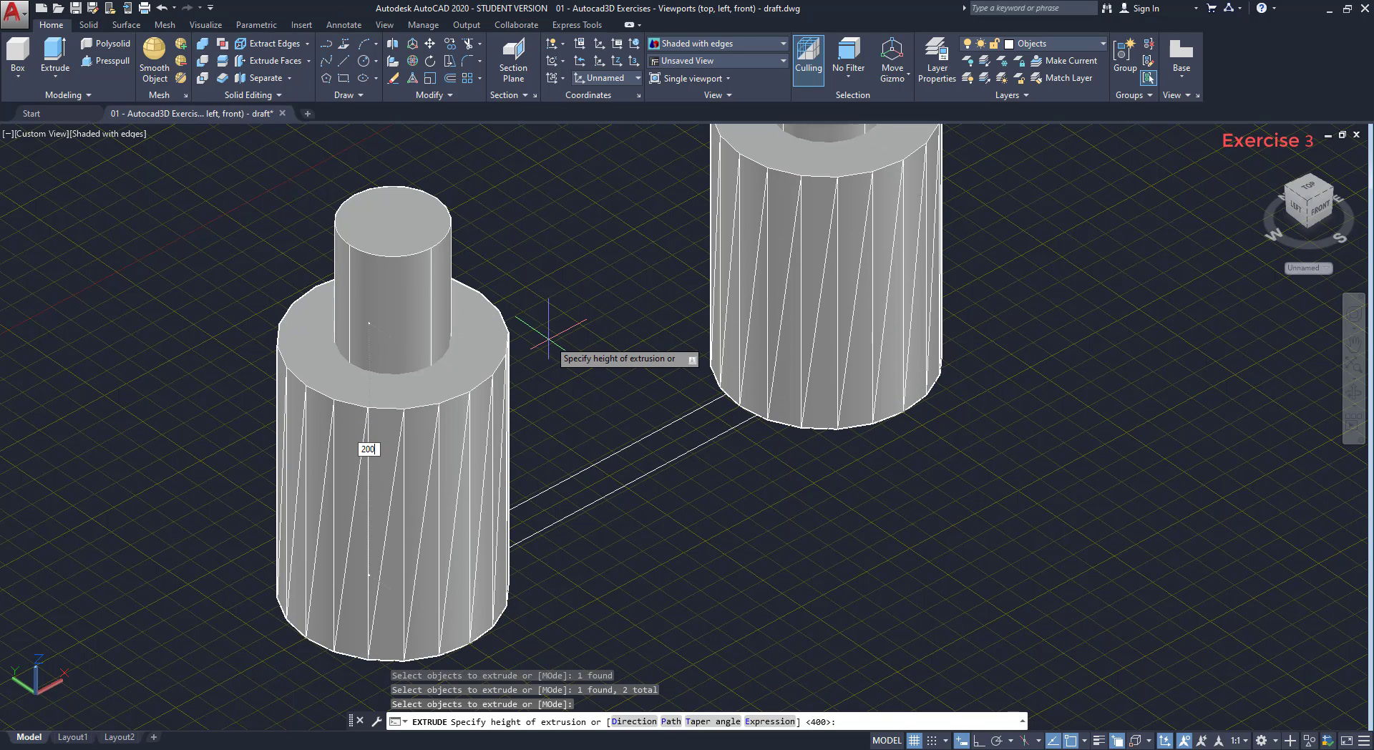
{"action": "type", "text": "00"}
{"action": "key", "text": "Return"}
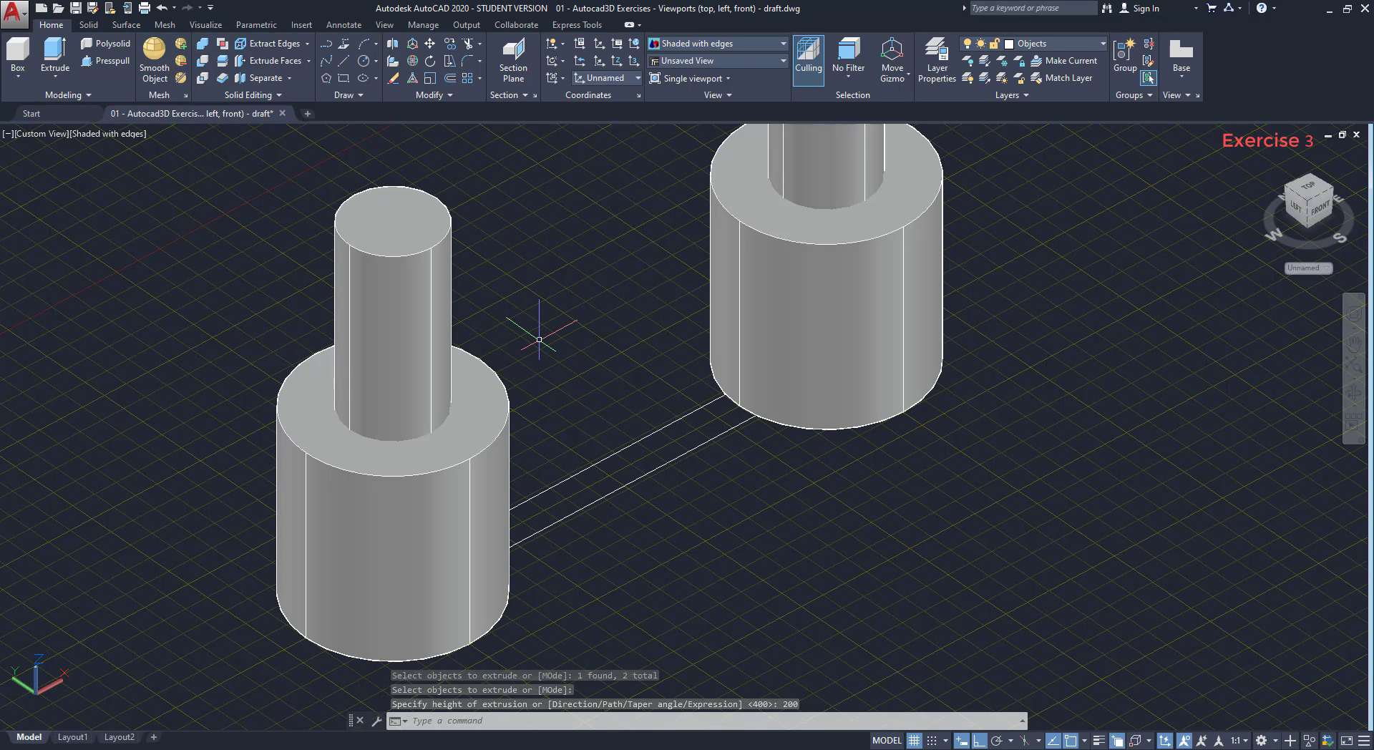
Extrude the rectangle between the cylinders to a height of 40.
{"action": "key", "text": "Return"}
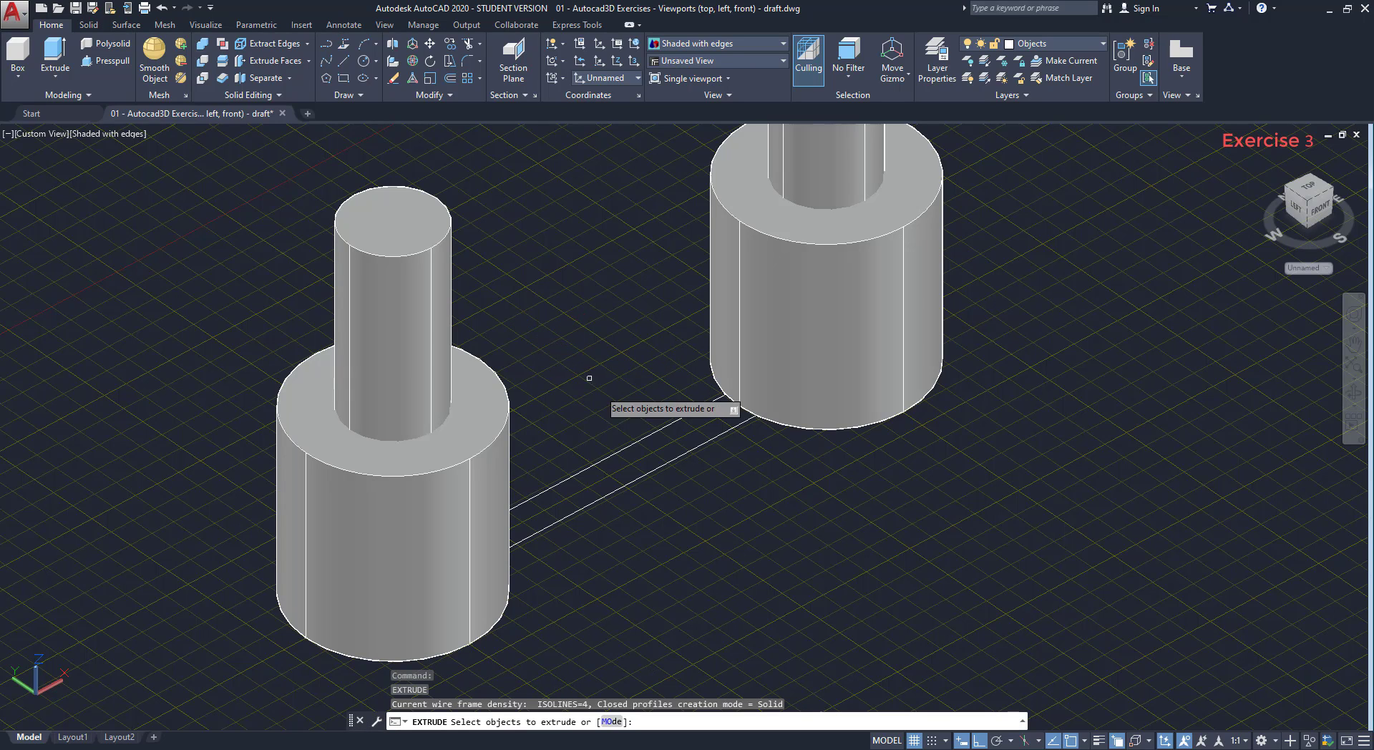
{"action": "left_click", "coordinate": [634, 440]}
{"action": "key", "text": "Return"}
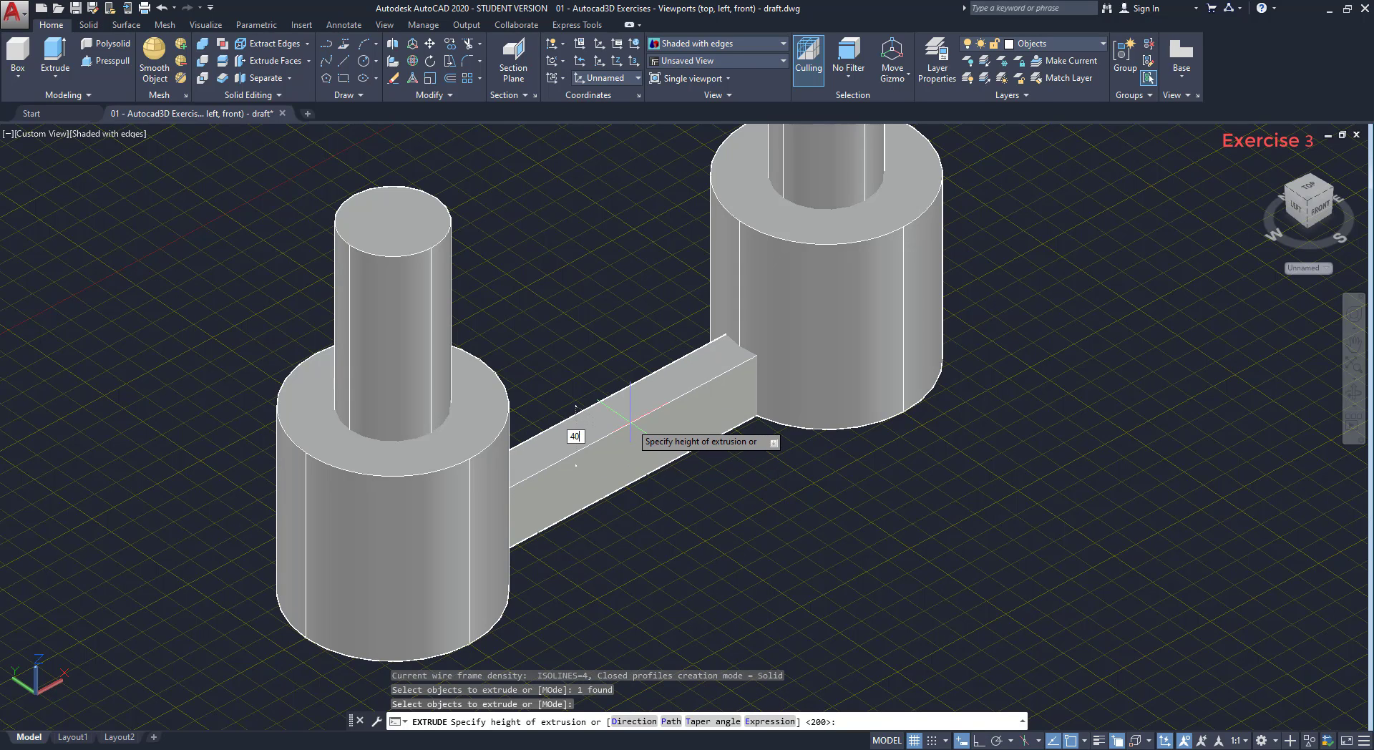
{"action": "key", "text": "Return"}
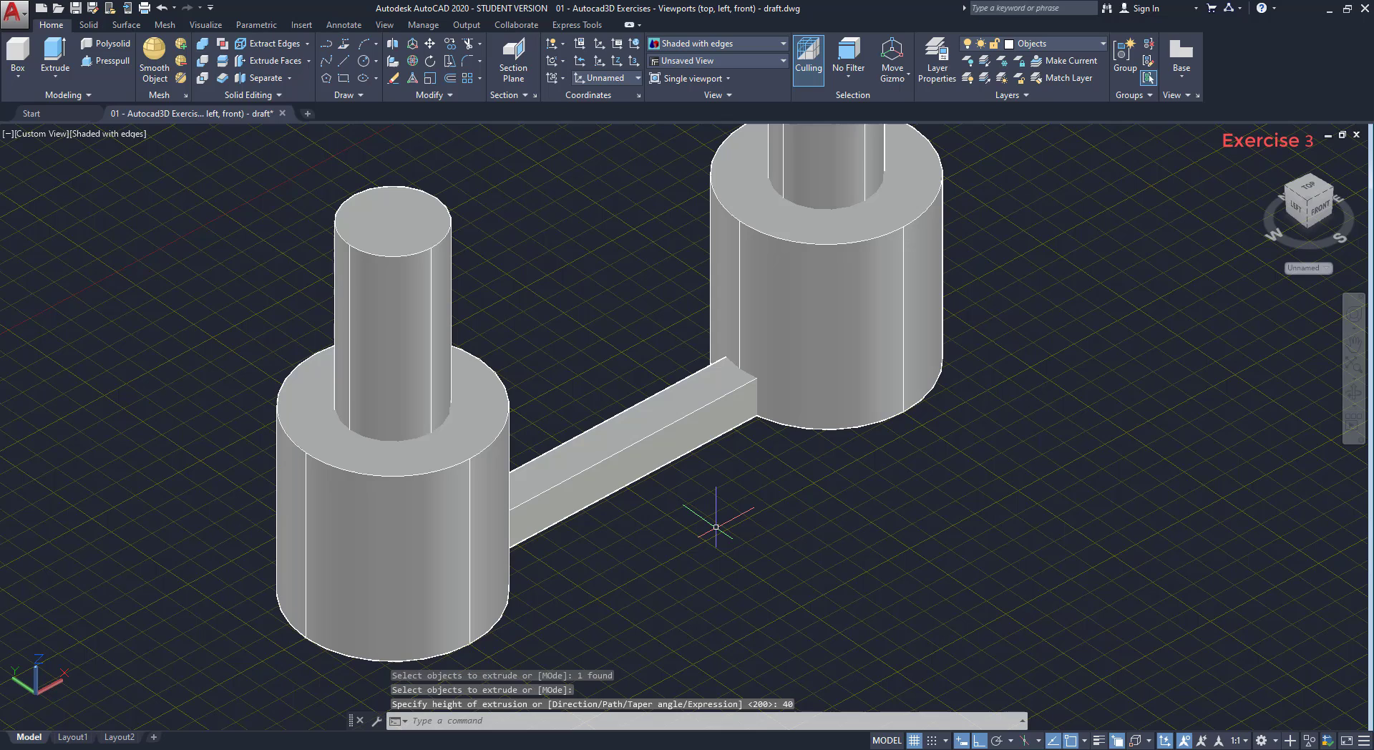
Move the rectangular bar between the cylinders straight up along Z by 300.
{"action": "type", "text": "M"}
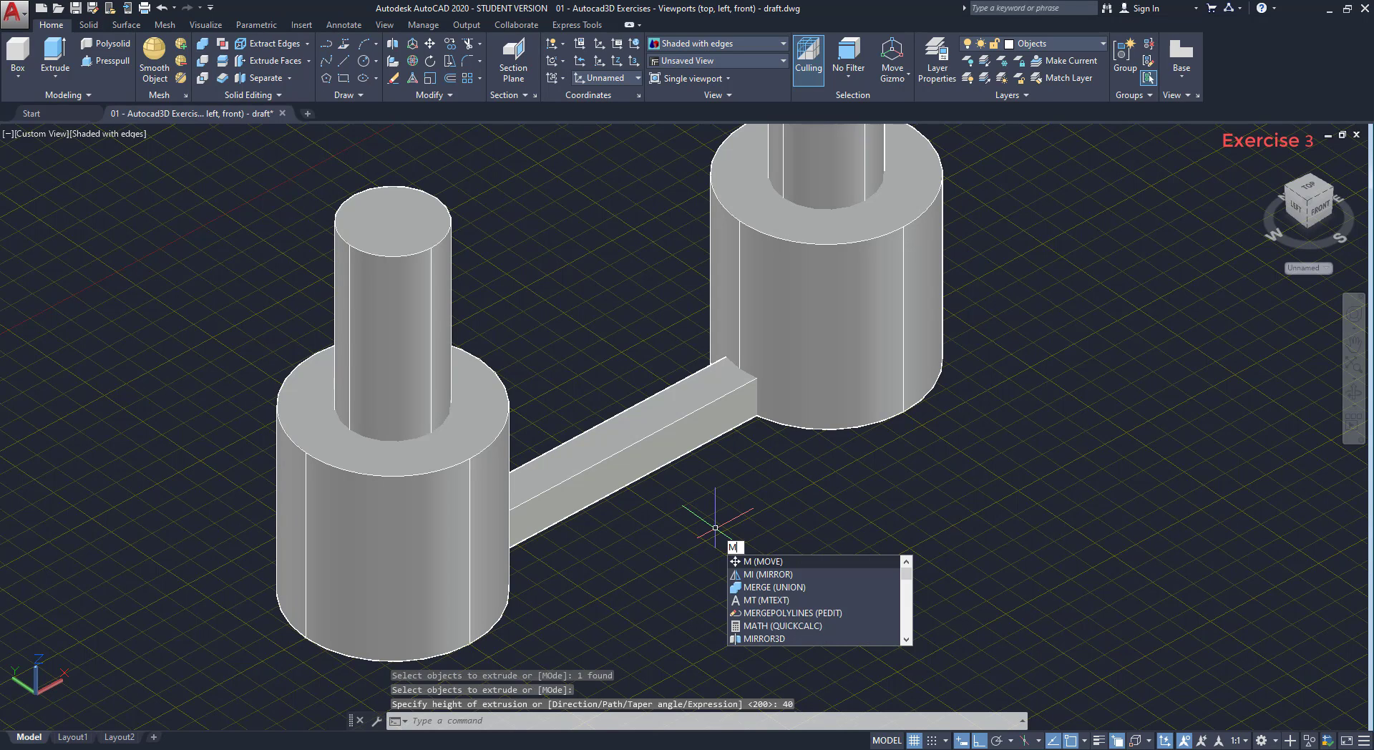
{"action": "key", "text": "Return"}
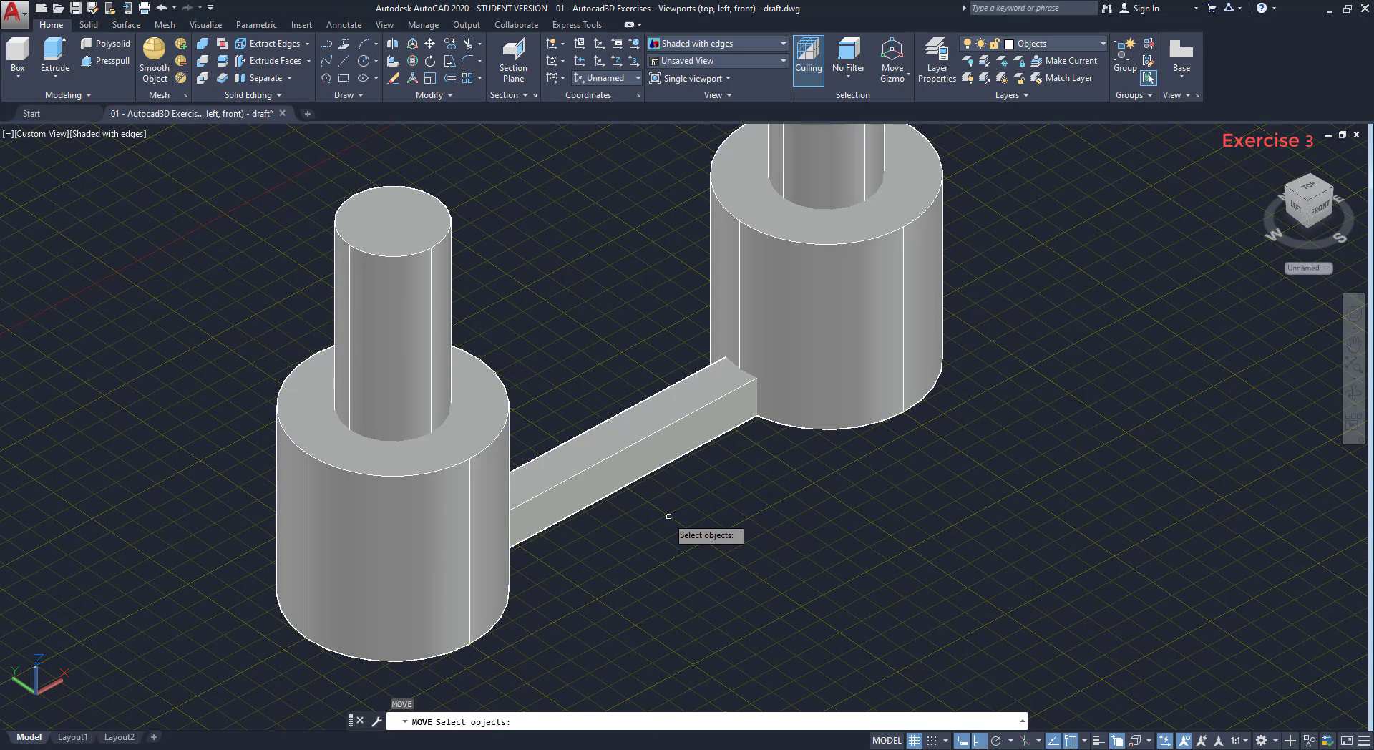
{"action": "left_click", "coordinate": [632, 477]}
{"action": "key", "text": "Return"}
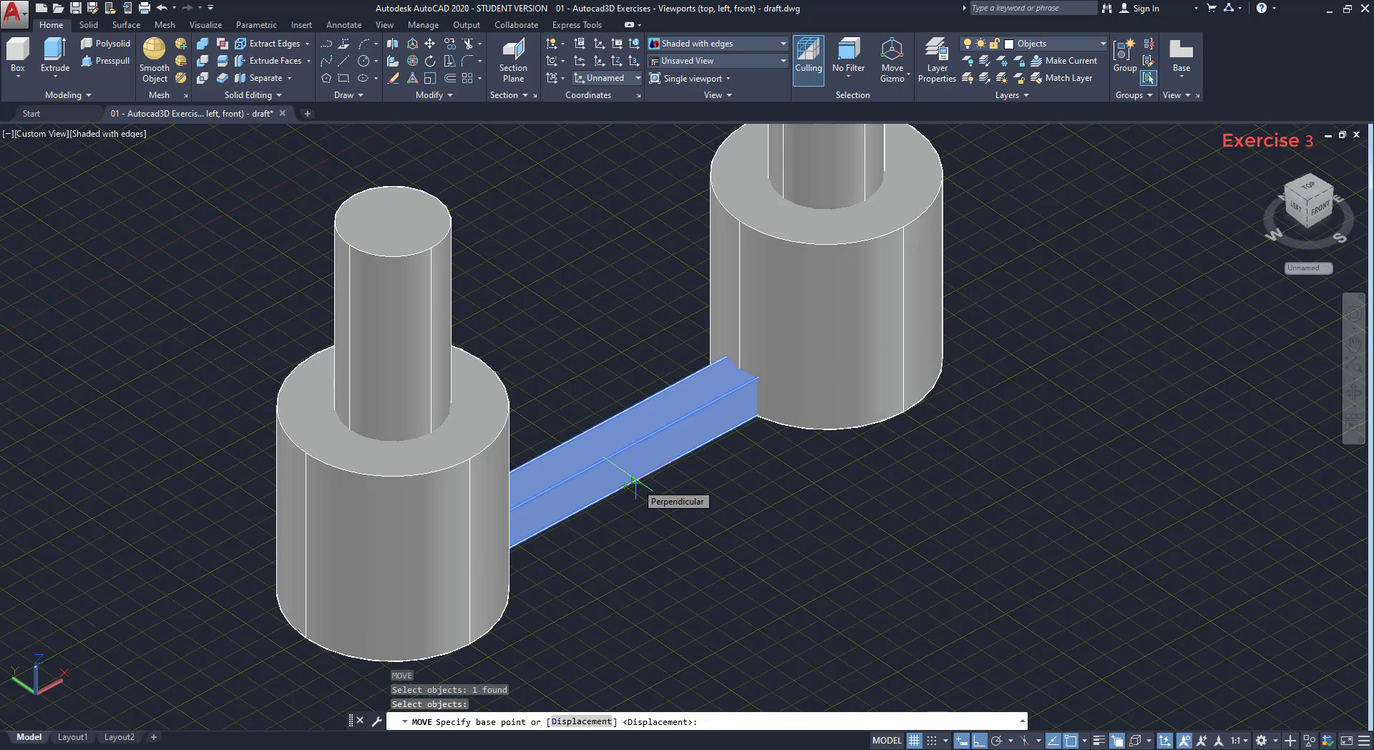
{"action": "left_click", "coordinate": [634, 480]}
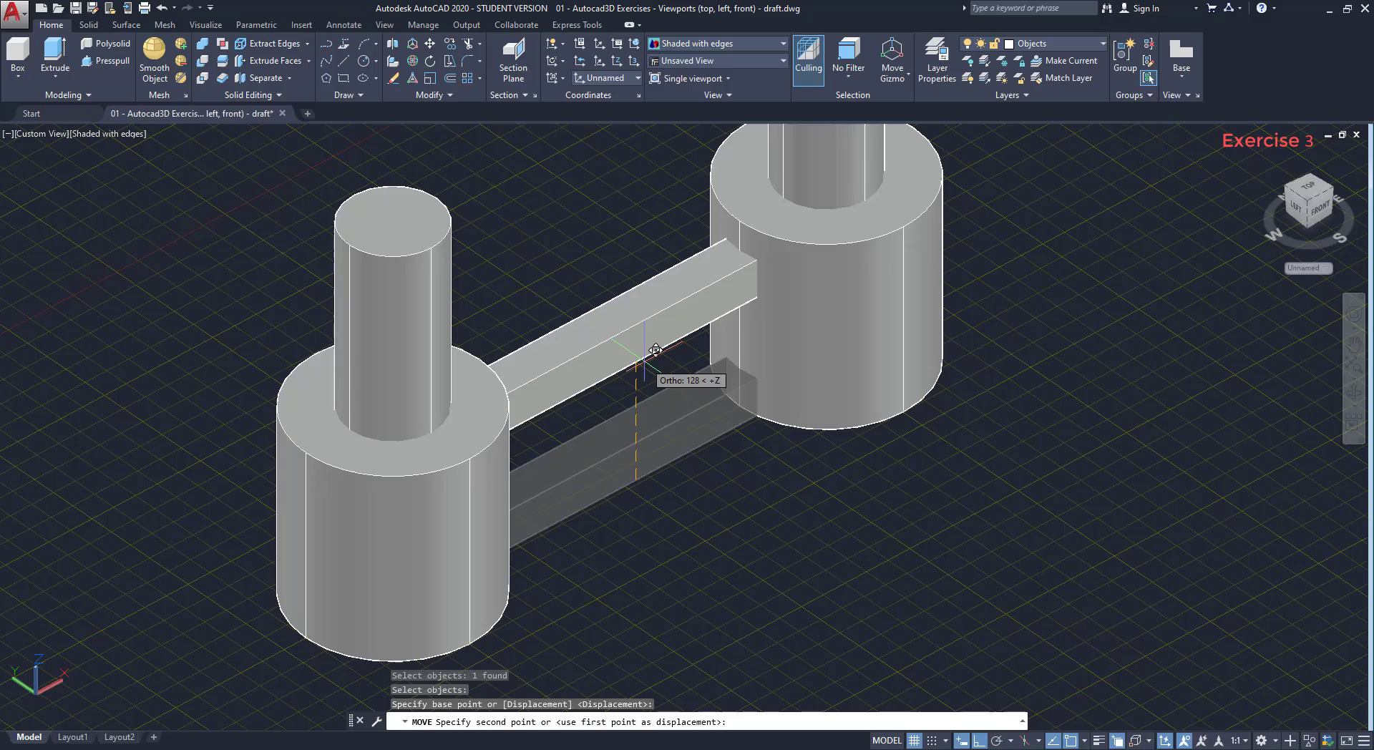
{"action": "type", "text": "300"}
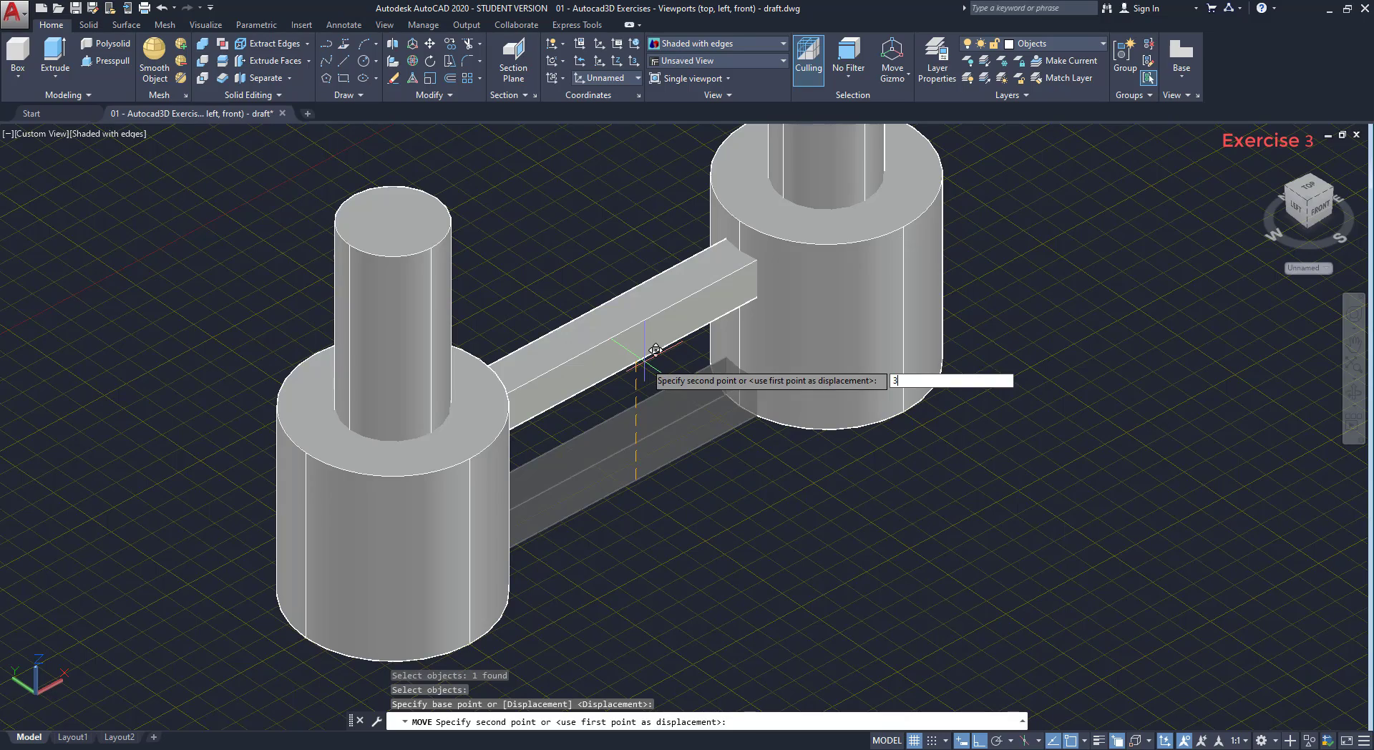
{"action": "key", "text": "Return"}
Create a sphere centred on the top face of the front inner cylinder, with its radius reaching the cylinder's rim.
{"action": "scroll", "coordinate": [803, 310], "scroll_direction": "down", "scroll_amount": 4}
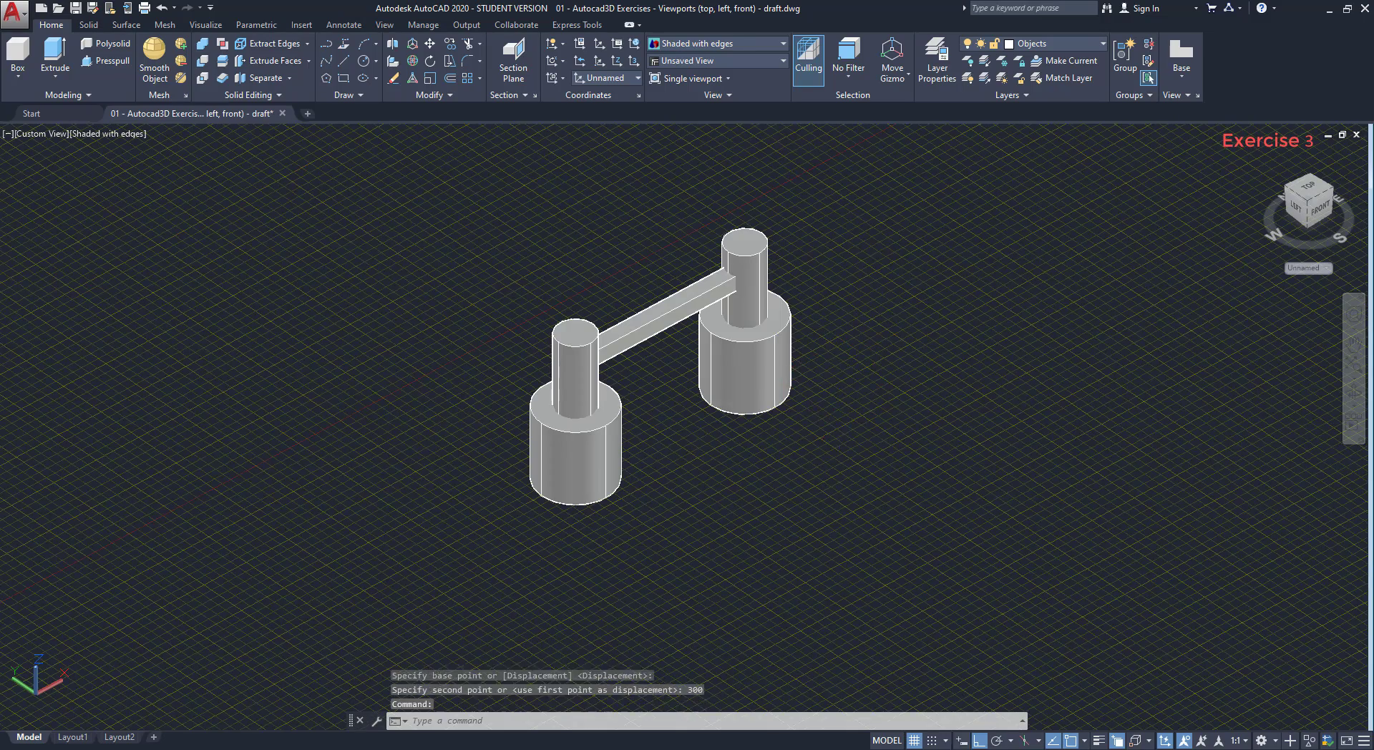
{"action": "middle_click_drag", "start_coordinate": [803, 310], "coordinate": [773, 351], "text": "shift"}
{"action": "middle_click_drag", "start_coordinate": [644, 450], "coordinate": [686, 408], "text": "shift"}
{"action": "scroll", "coordinate": [665, 264], "scroll_direction": "up", "scroll_amount": 2}
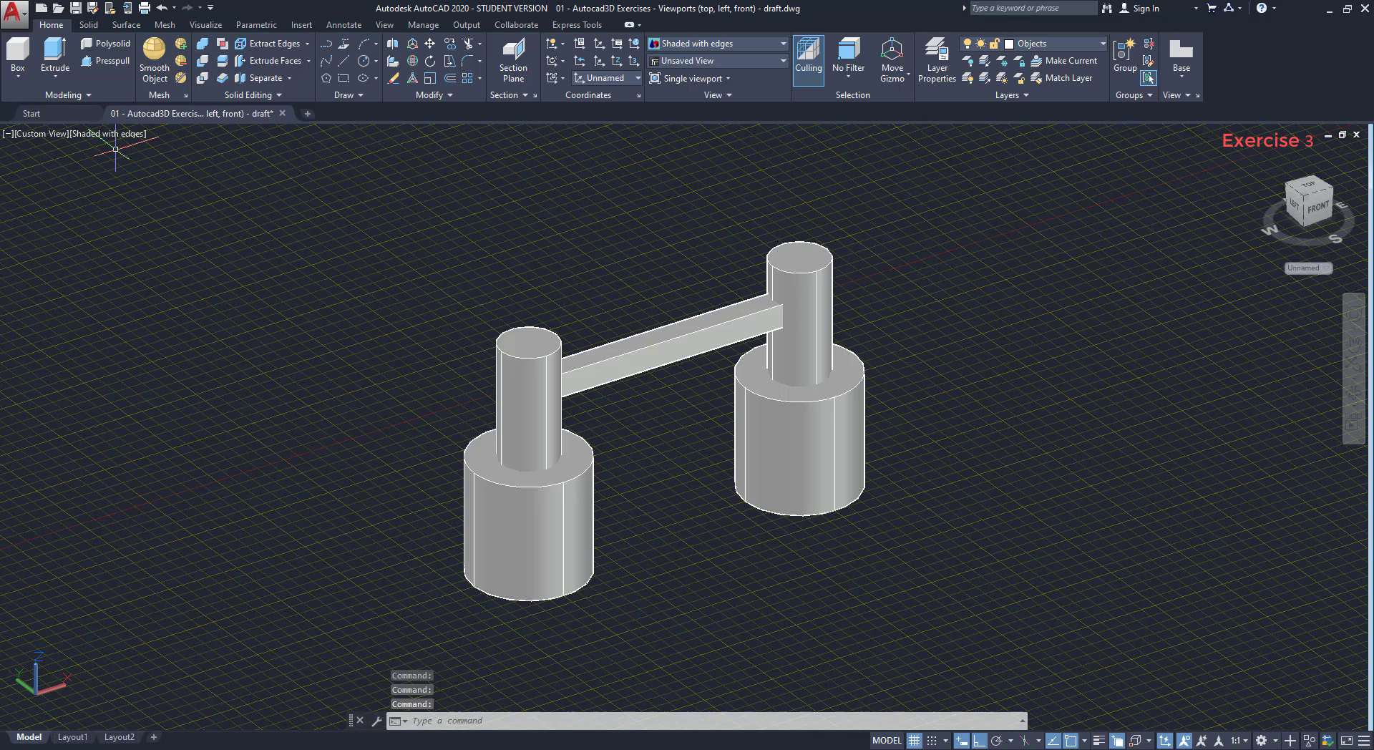
{"action": "left_click", "coordinate": [14, 77]}
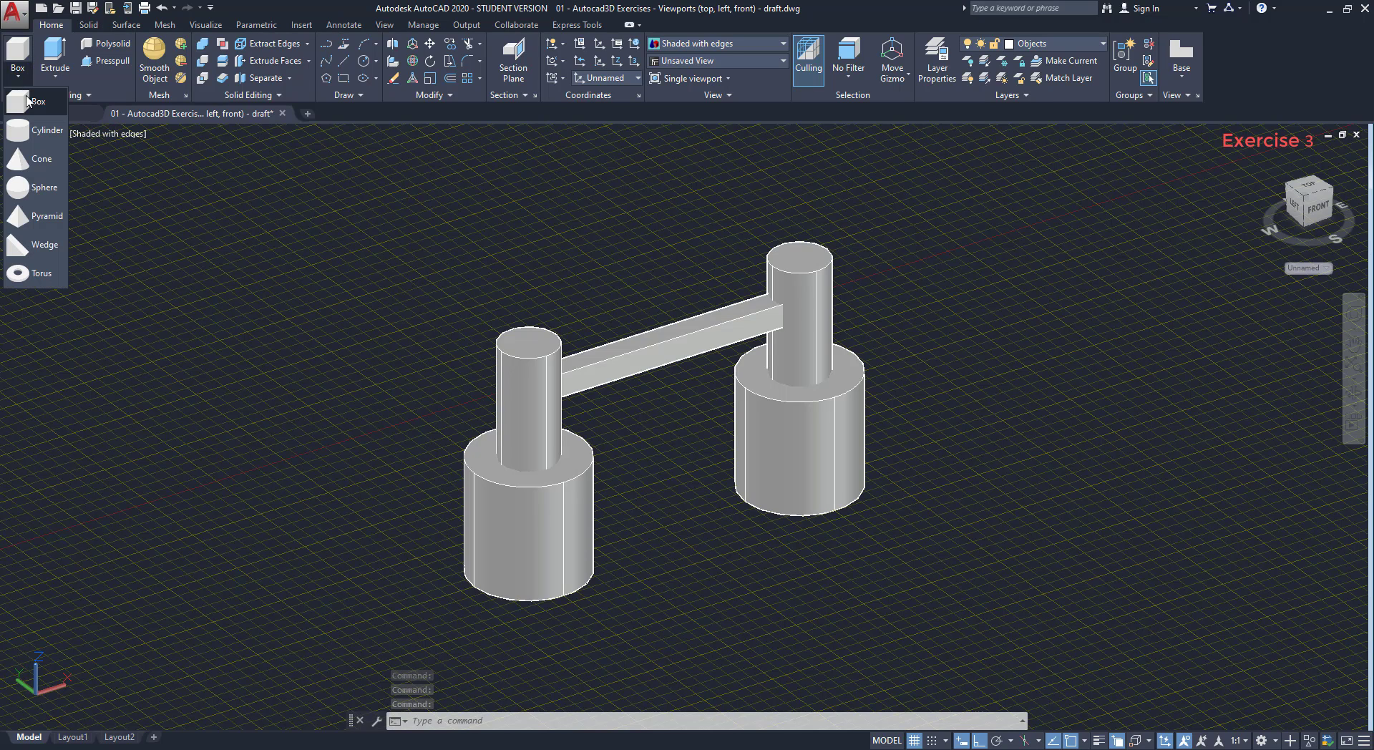
{"action": "left_click", "coordinate": [37, 189]}
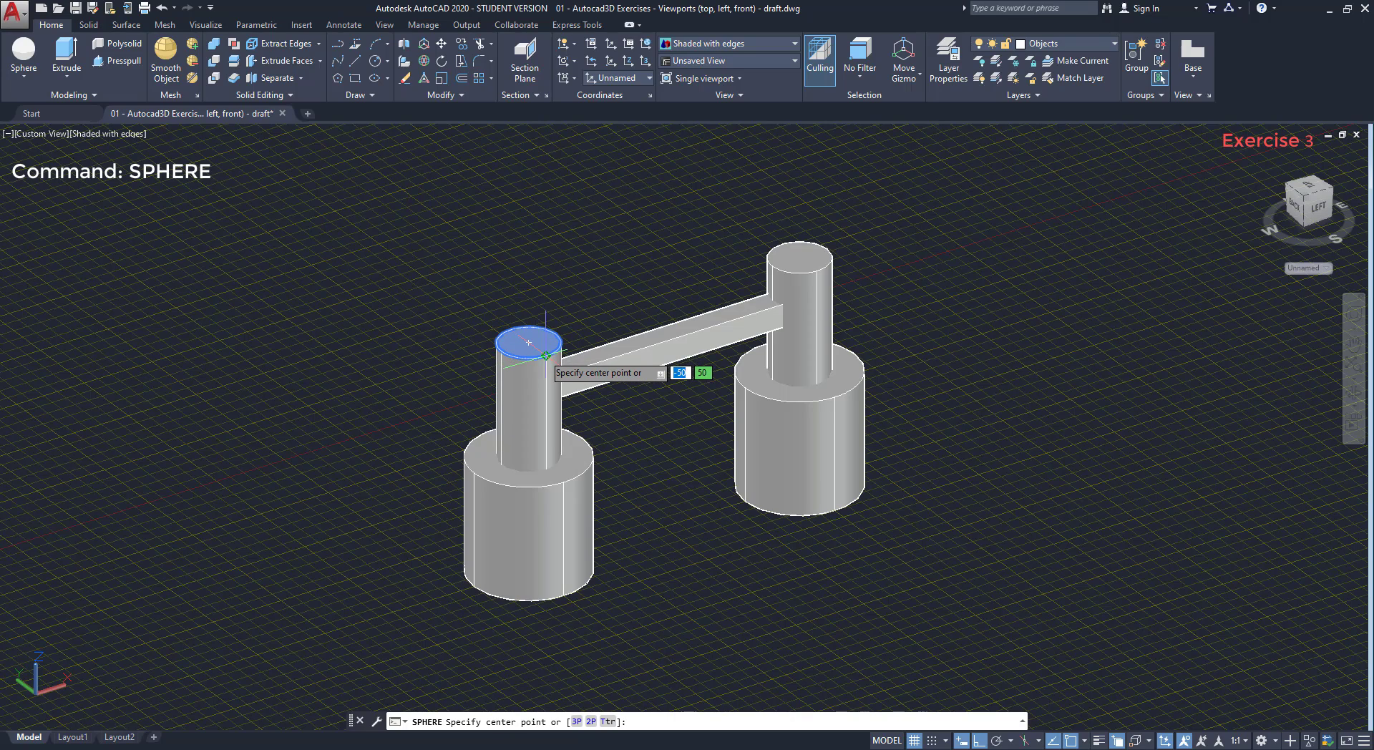
{"action": "scroll", "coordinate": [546, 356], "scroll_direction": "up", "scroll_amount": 6}
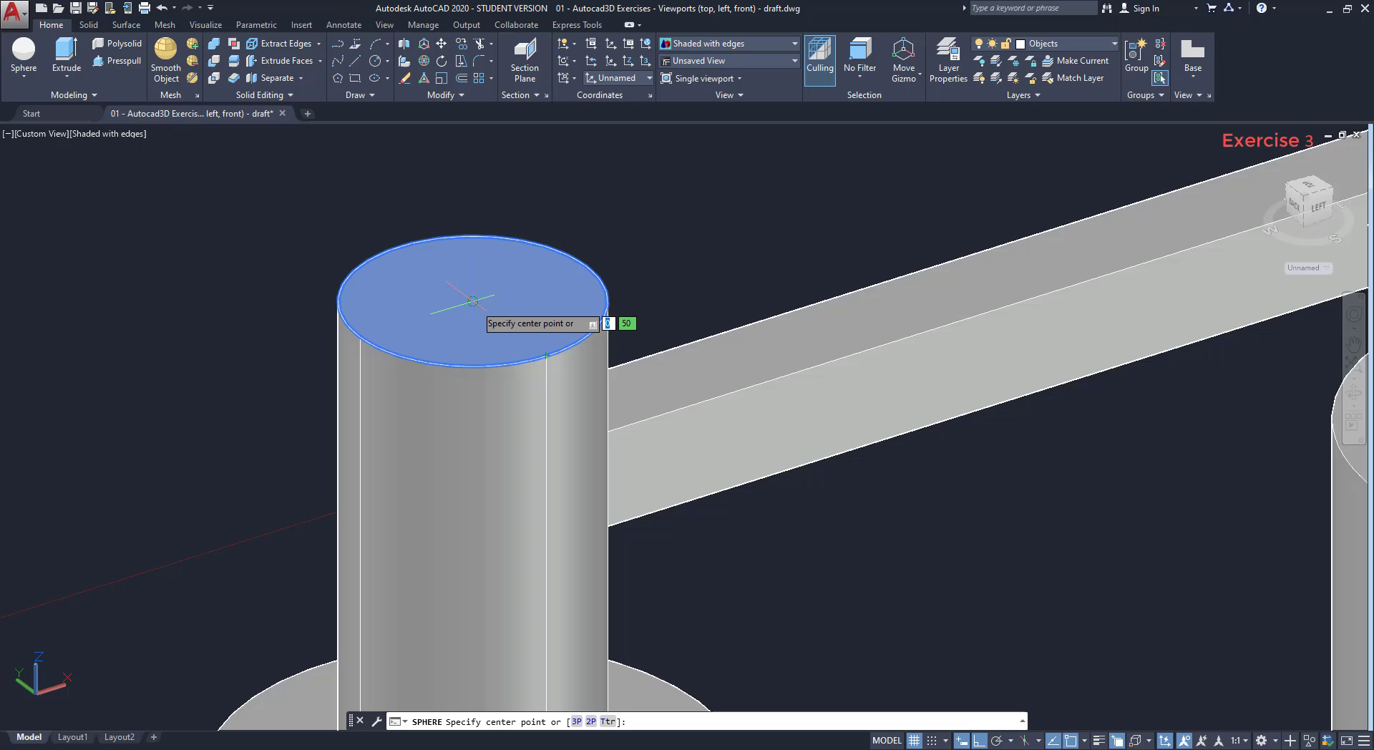
{"action": "left_click", "coordinate": [472, 300]}
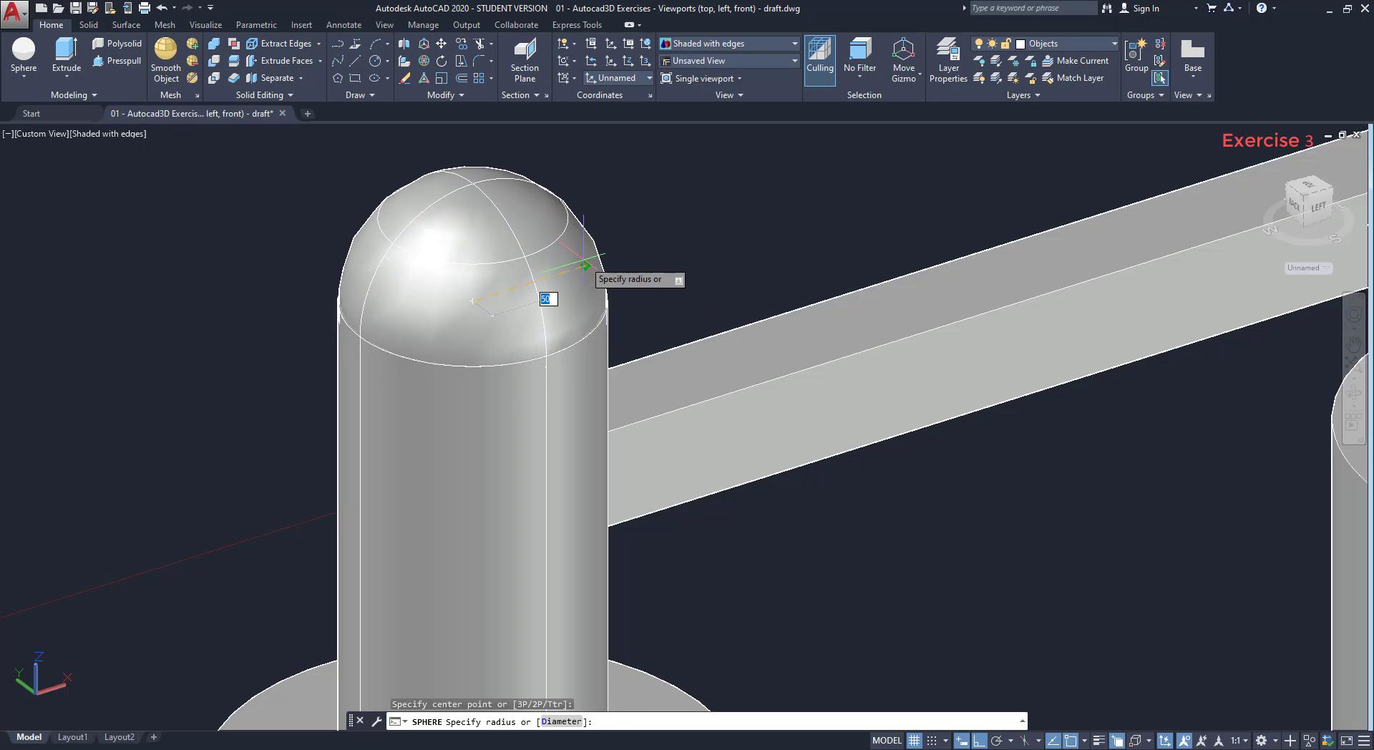
{"action": "left_click", "coordinate": [584, 266]}
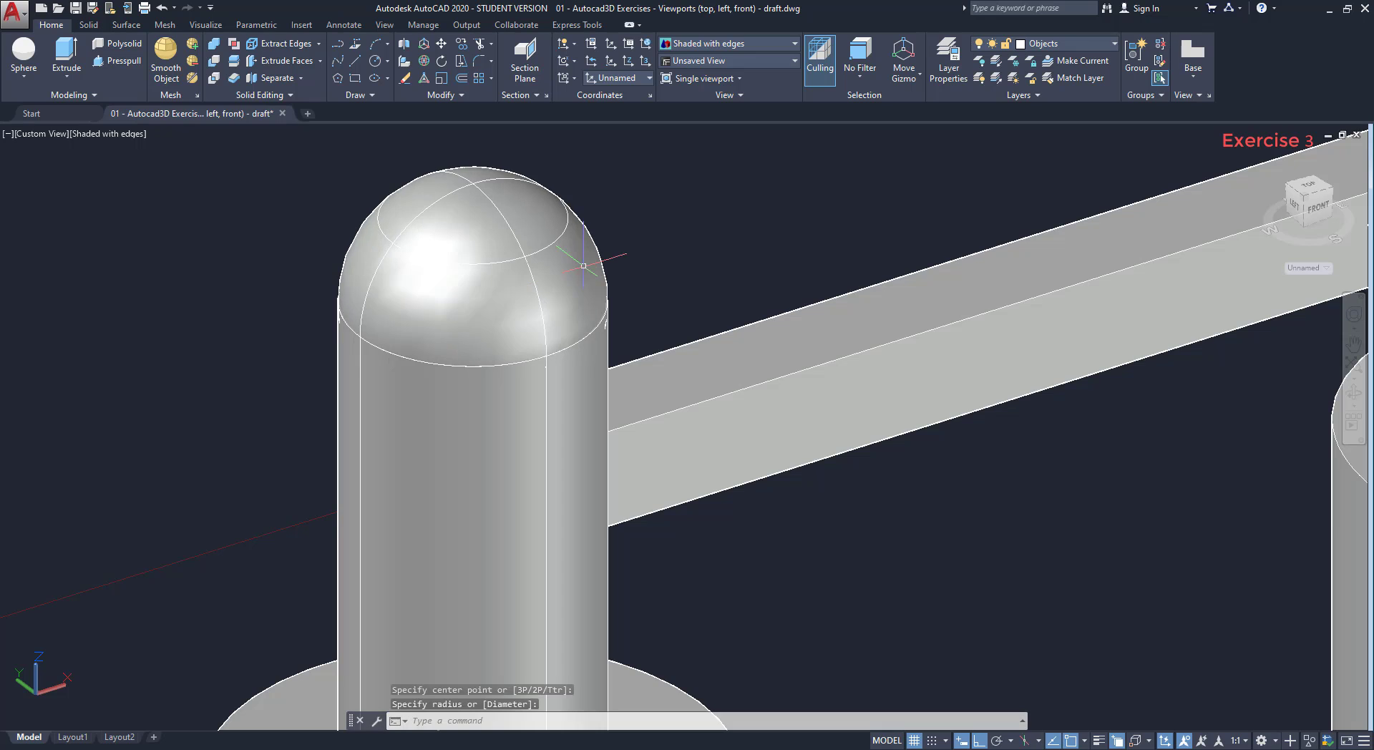
Create a sphere of radius 50 centred on the top face of the rear inner cylinder.
{"action": "scroll", "coordinate": [499, 293], "scroll_direction": "down", "scroll_amount": 2}
{"action": "middle_click_drag", "start_coordinate": [791, 199], "coordinate": [306, 444]}
{"action": "left_click", "coordinate": [24, 51]}
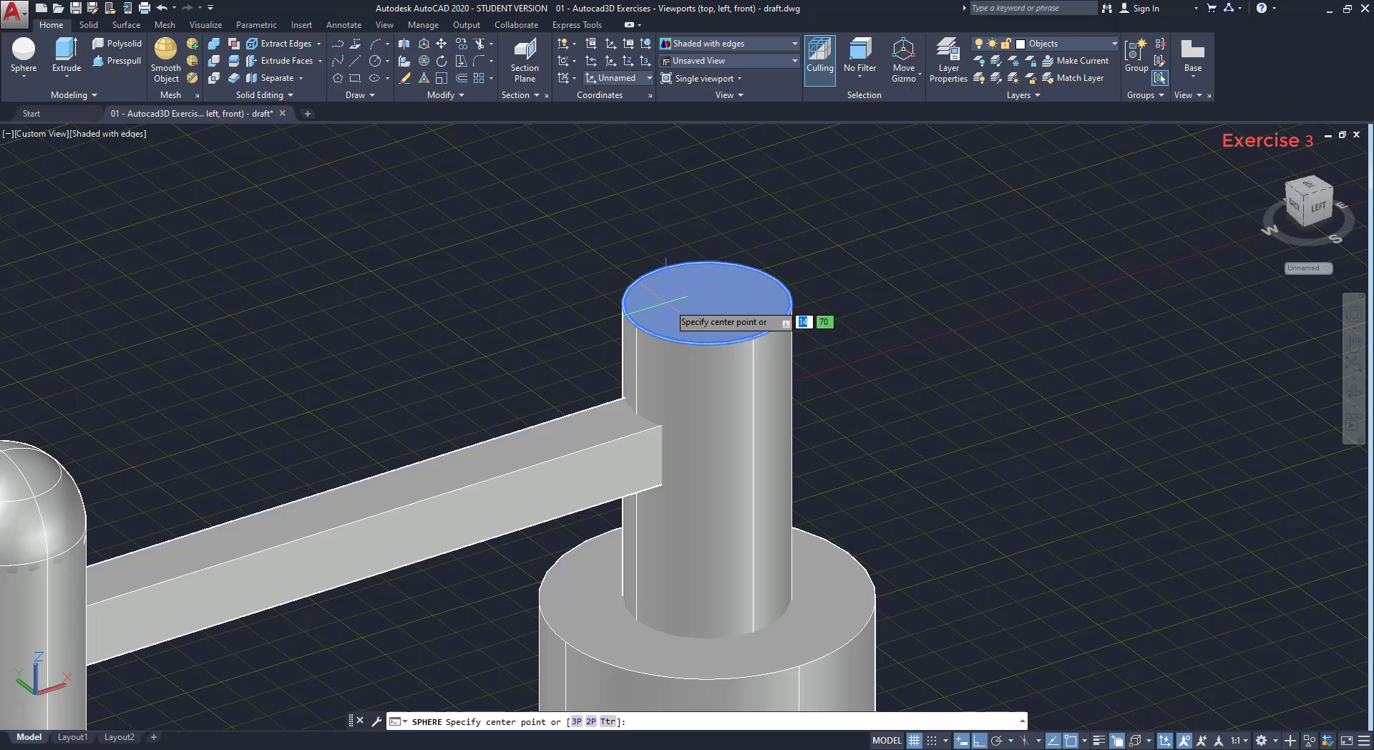
{"action": "scroll", "coordinate": [704, 306], "scroll_direction": "up", "scroll_amount": 3}
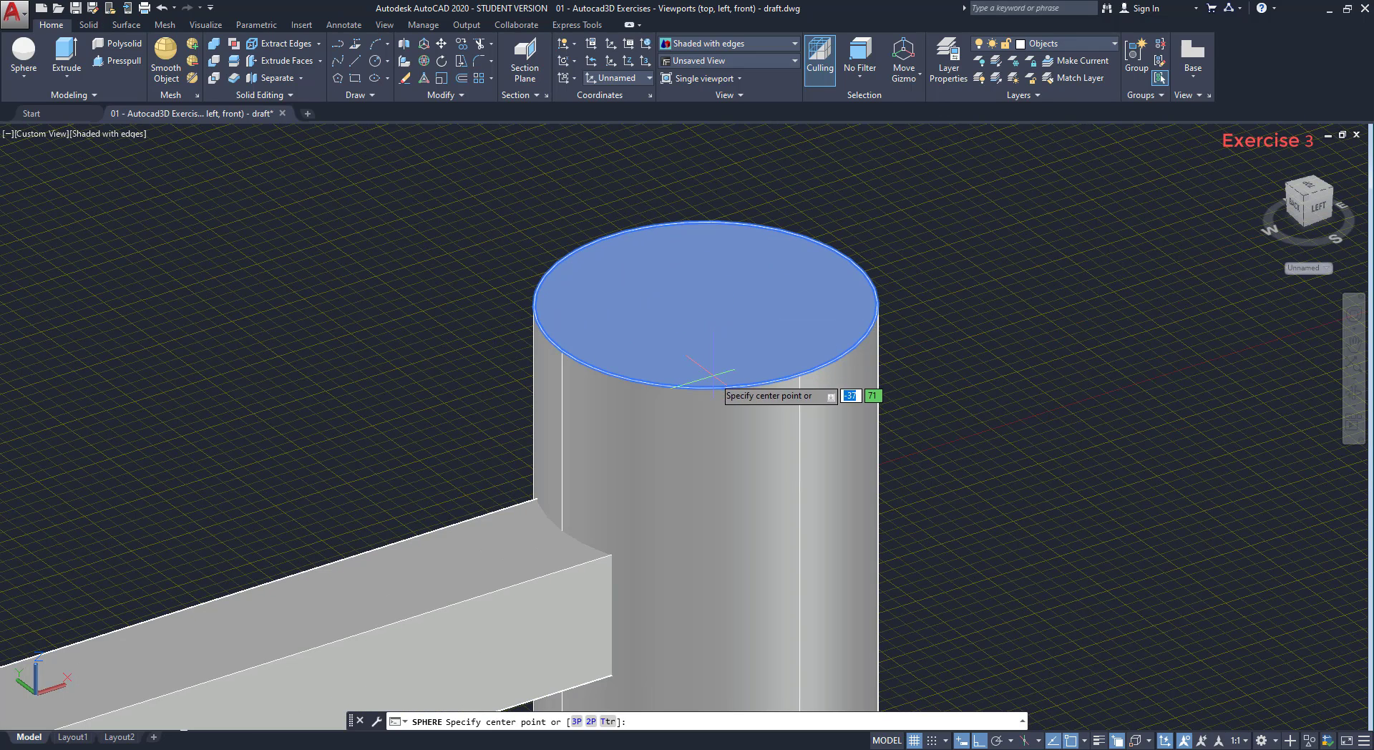
{"action": "left_click", "coordinate": [705, 305]}
{"action": "key", "text": "Return"}
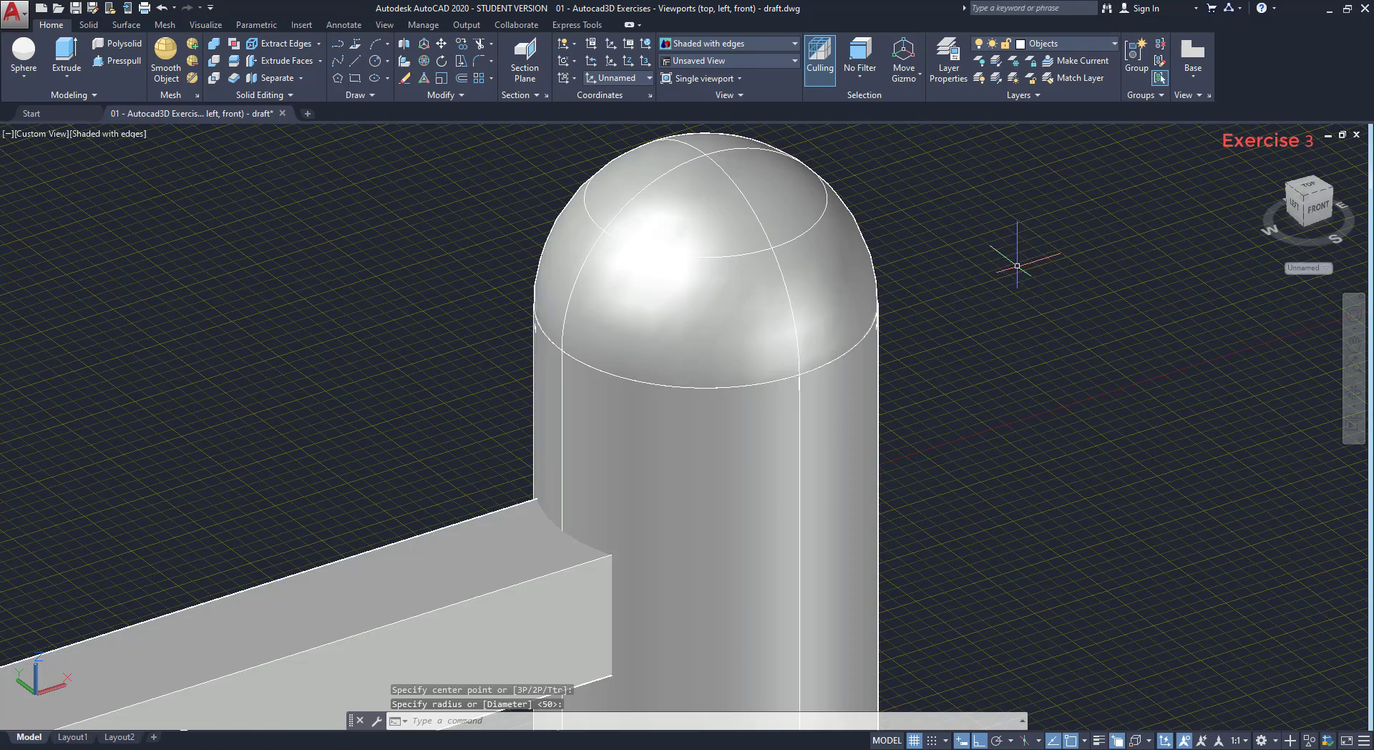
Union the four cylinders, the connecting bar and the two spheres into a single solid.
{"action": "scroll", "coordinate": [1013, 254], "scroll_direction": "down", "scroll_amount": 3}
{"action": "middle_click_drag", "start_coordinate": [1083, 472], "coordinate": [1041, 342]}
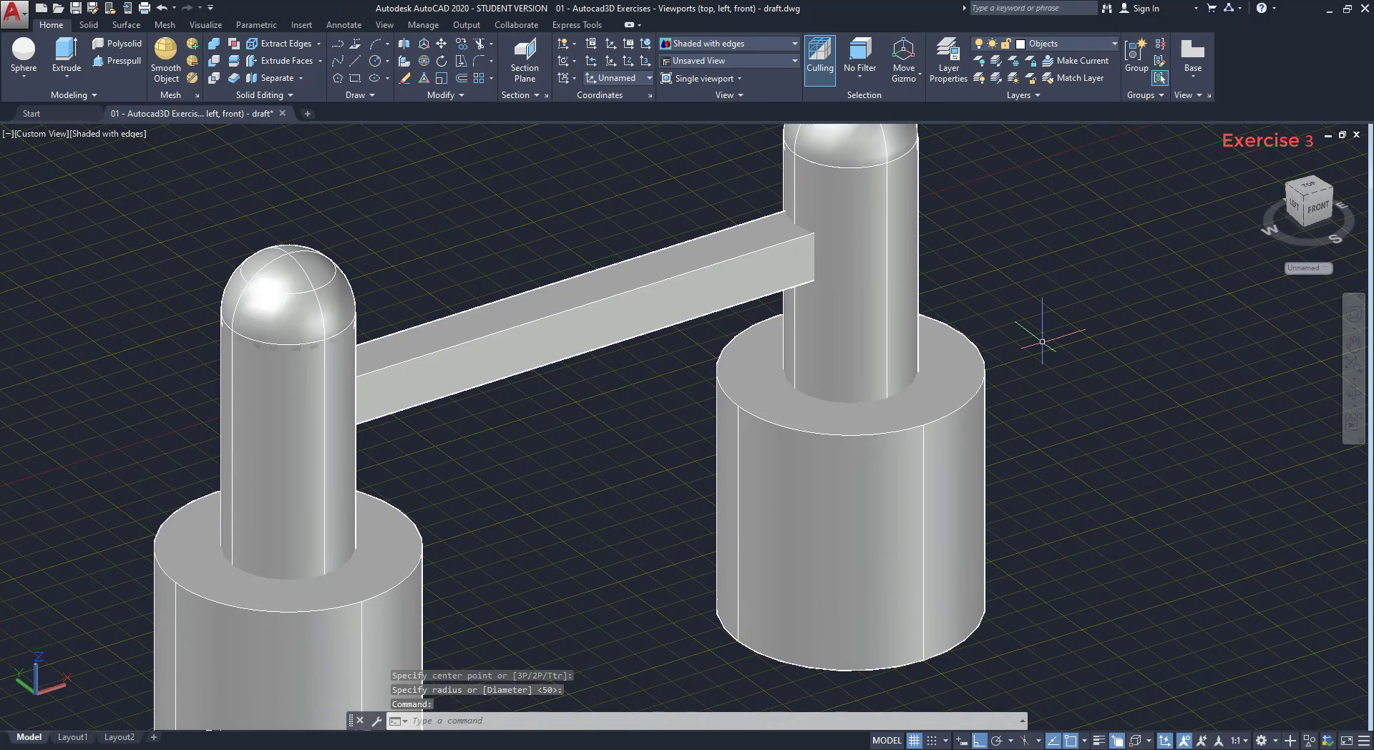
{"action": "scroll", "coordinate": [1042, 341], "scroll_direction": "down", "scroll_amount": 2}
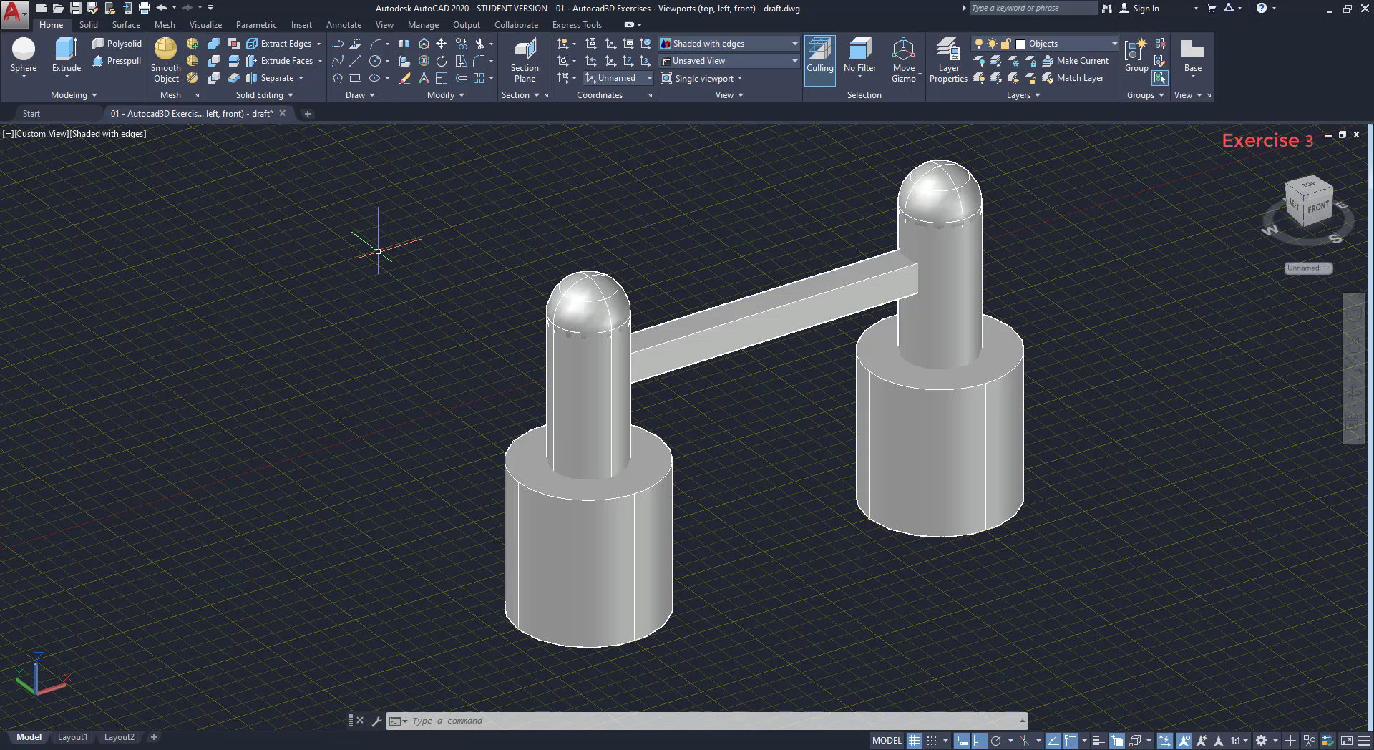
{"action": "left_click", "coordinate": [217, 45]}
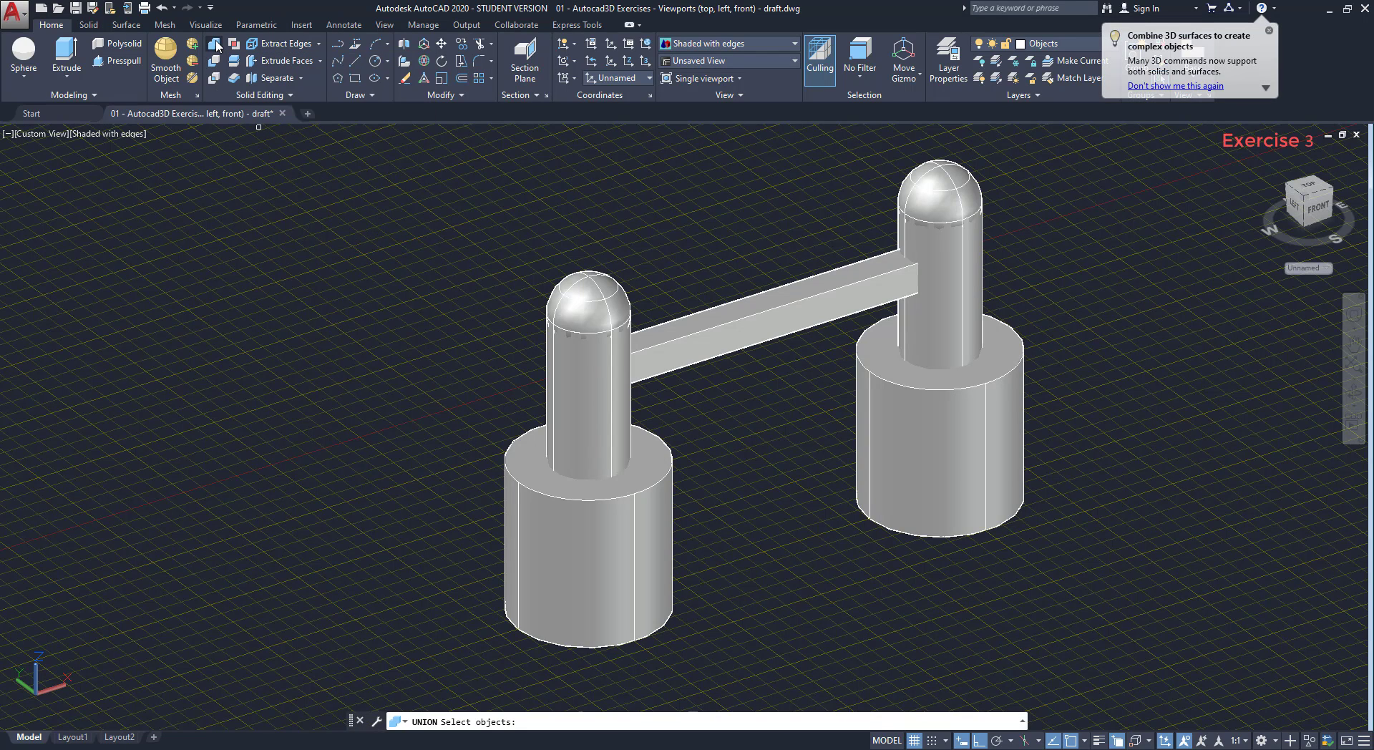
{"action": "left_click", "coordinate": [1123, 619]}
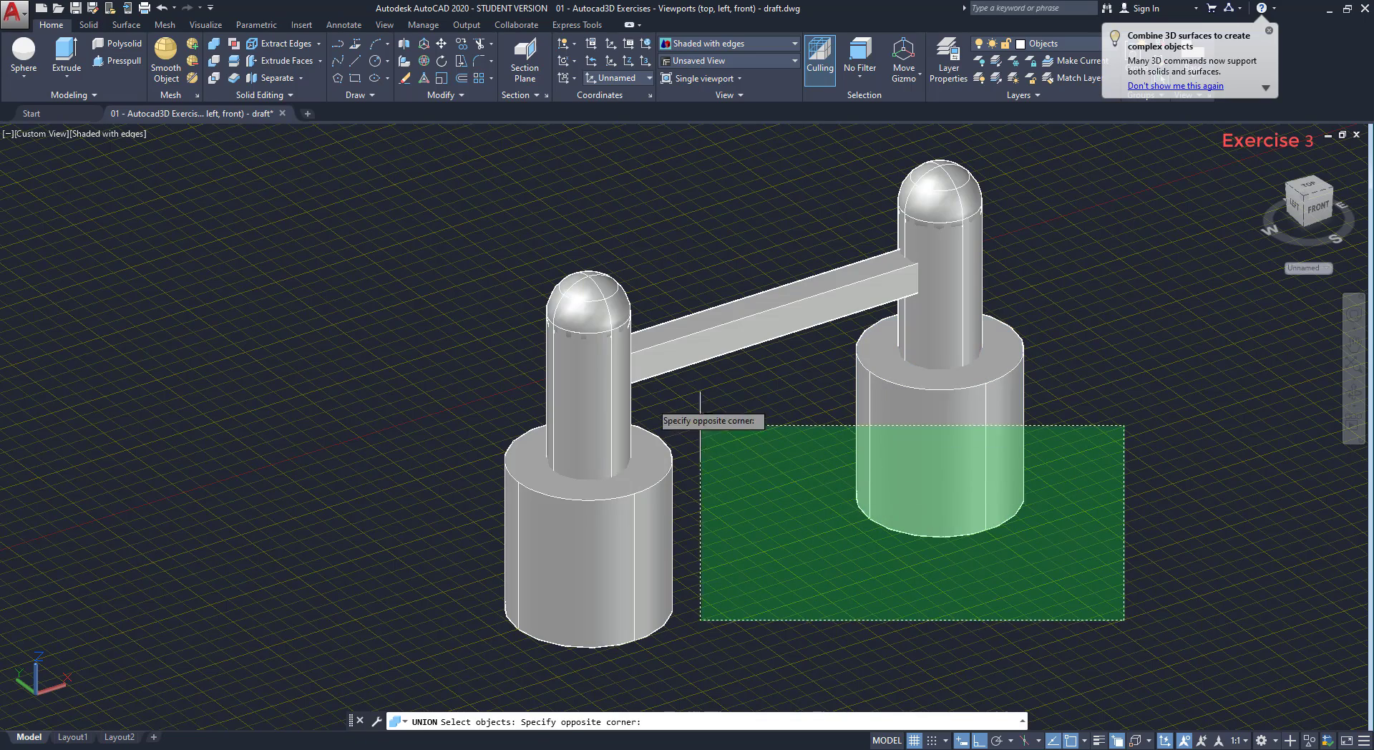
{"action": "left_click", "coordinate": [315, 180]}
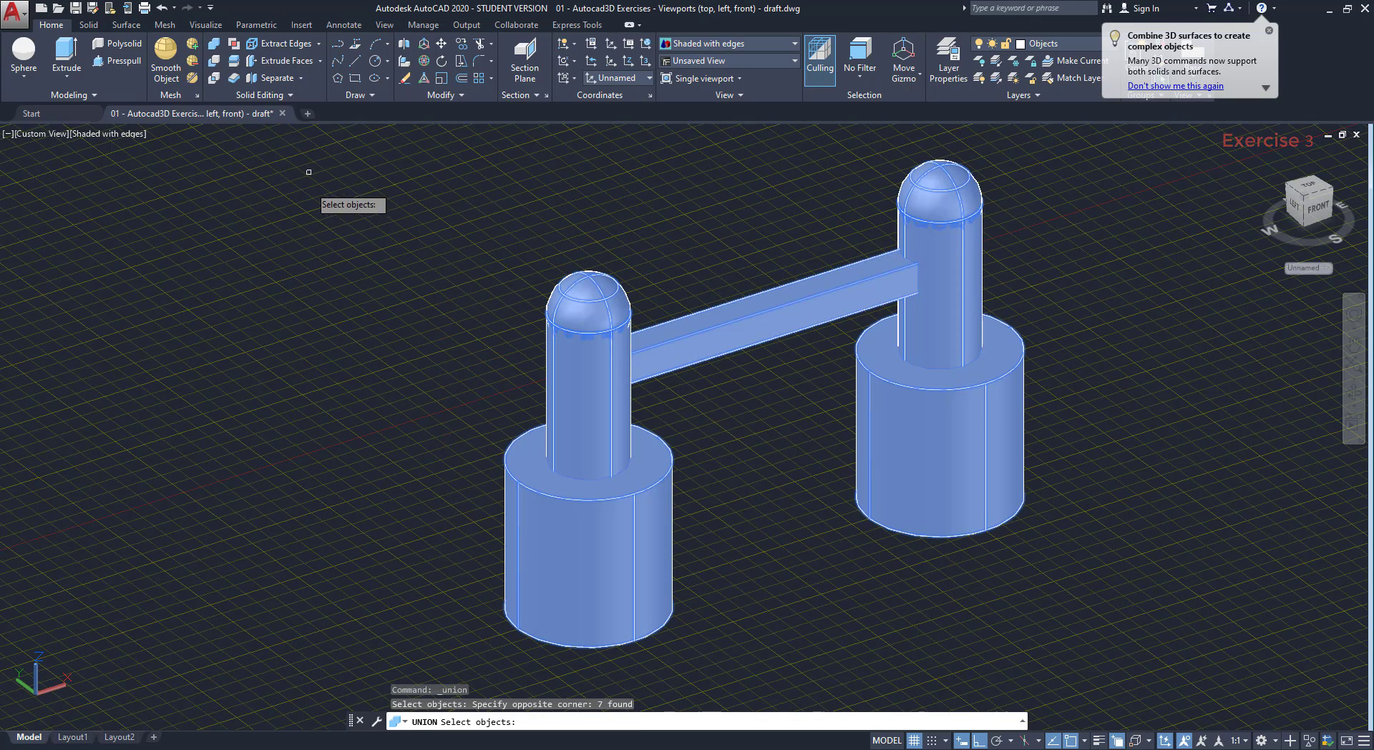
{"action": "key", "text": "Return"}
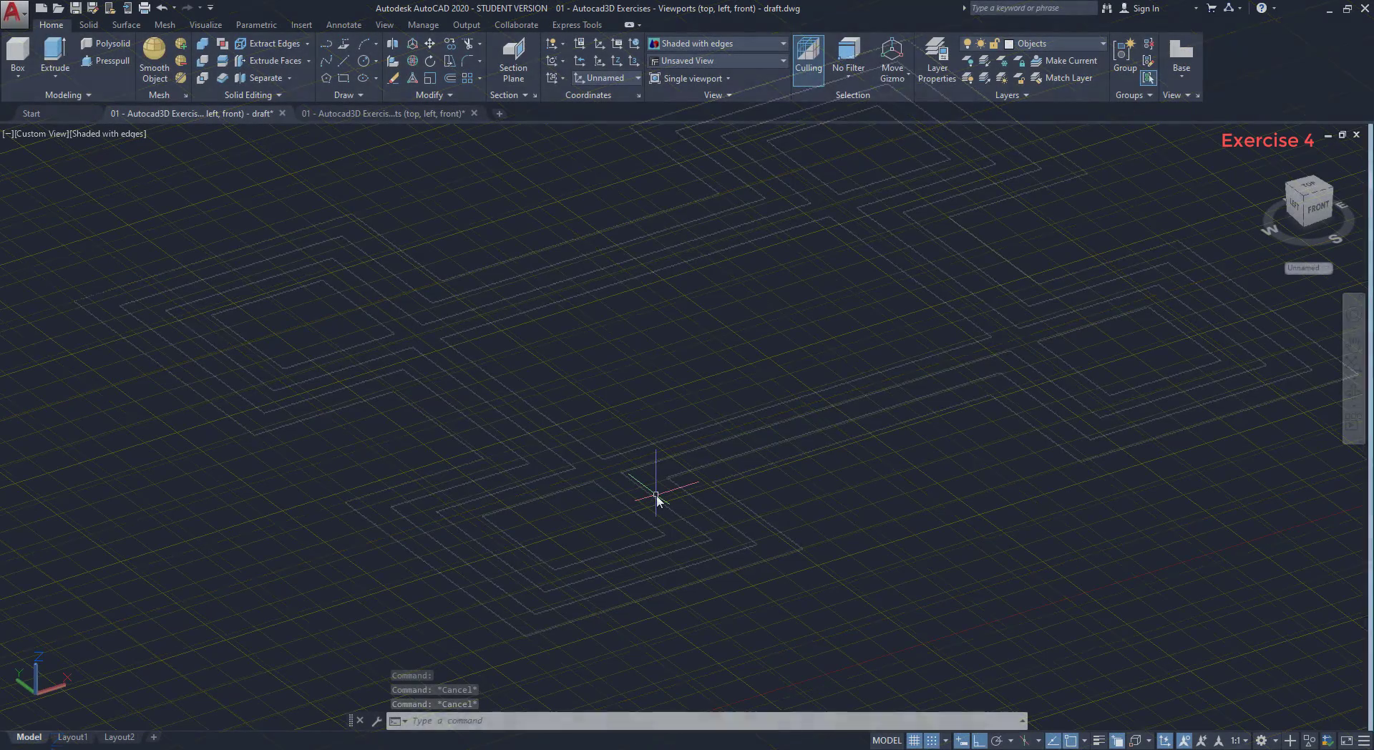
Start a polyline in an empty area with orthogonal segments of 50 along −X, 50 along +Y, 100 along −X and 100 along −Y.
{"action": "type", "text": "p"}
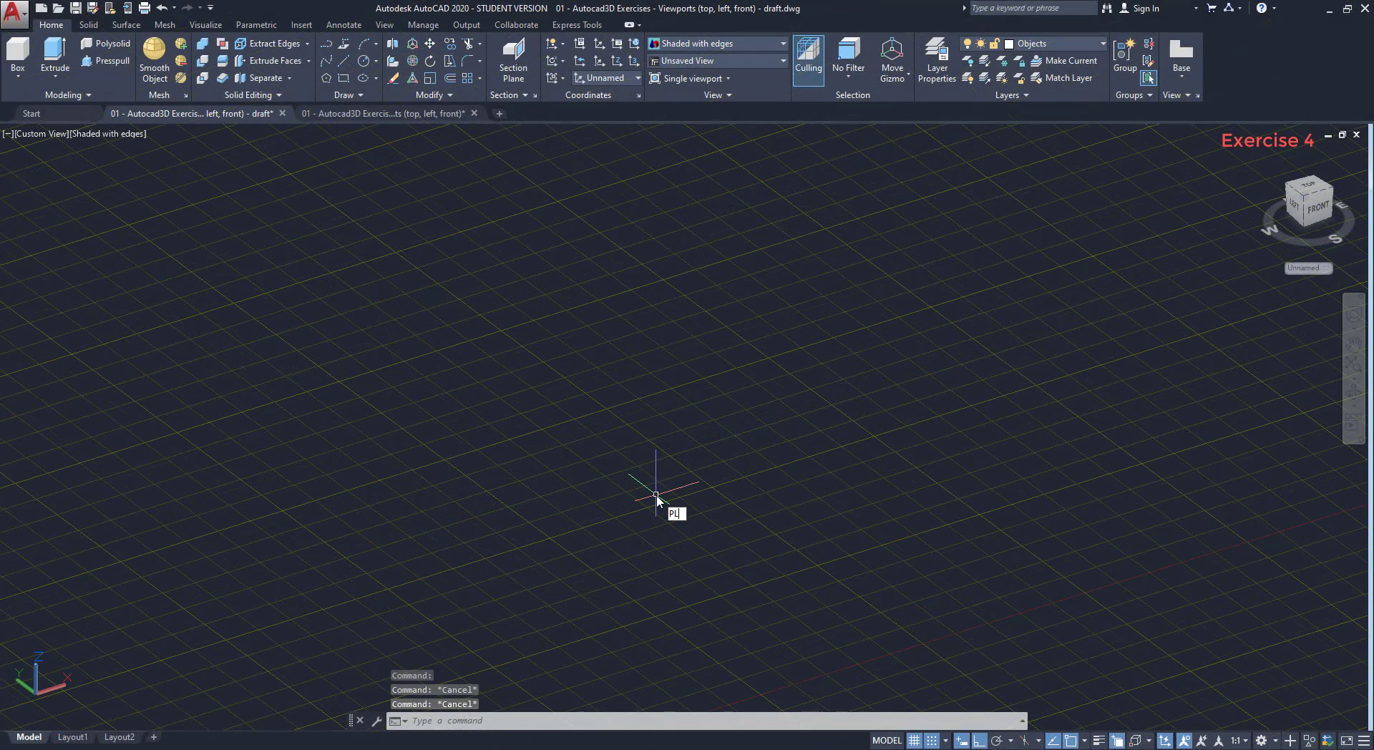
{"action": "type", "text": "l"}
{"action": "key", "text": "Return"}
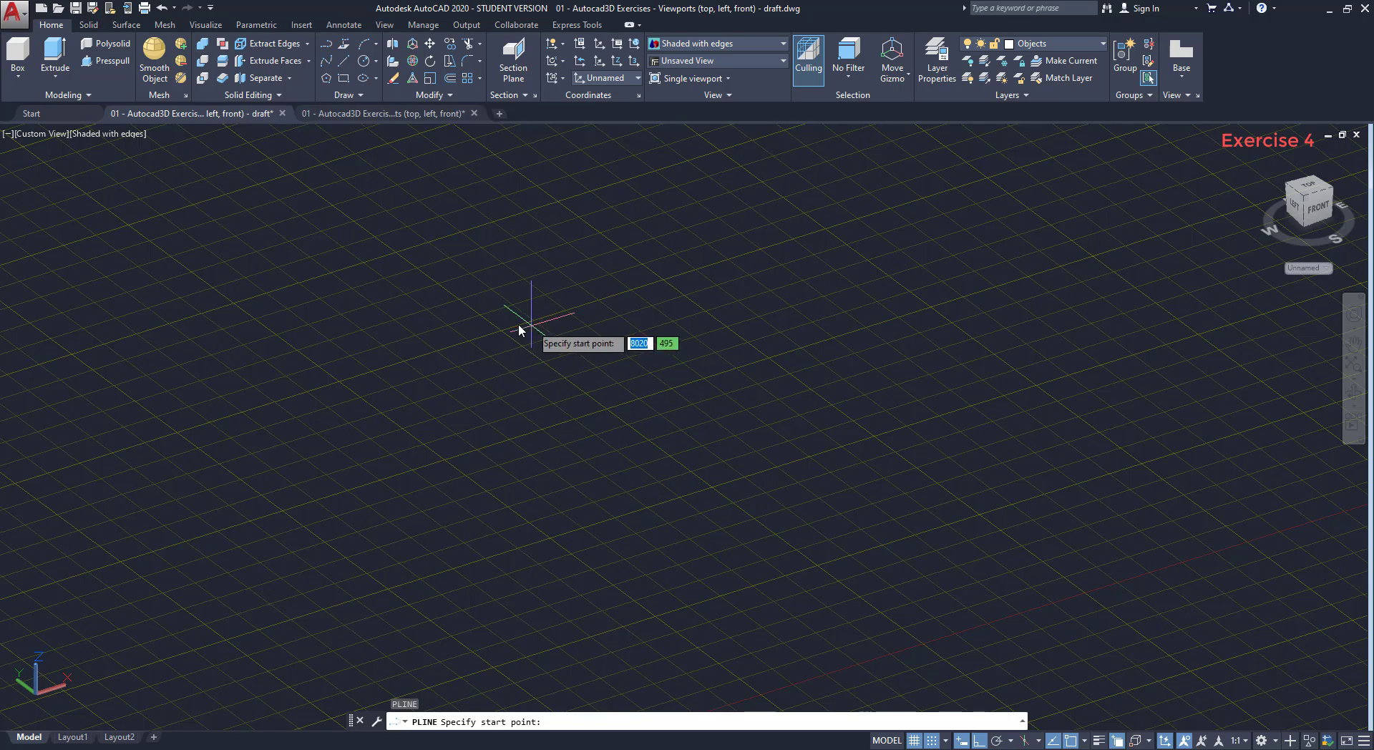
{"action": "scroll", "coordinate": [514, 326], "scroll_direction": "up", "scroll_amount": 1}
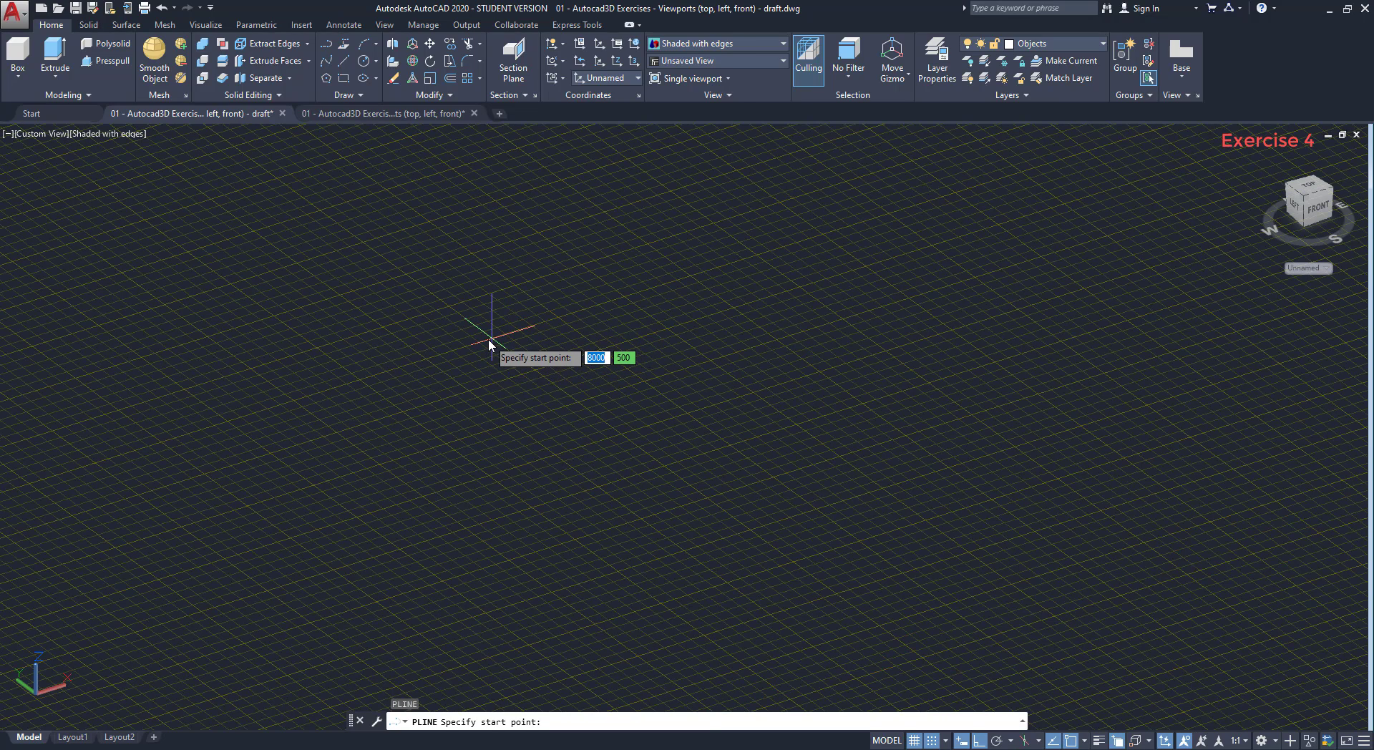
{"action": "left_click", "coordinate": [491, 339]}
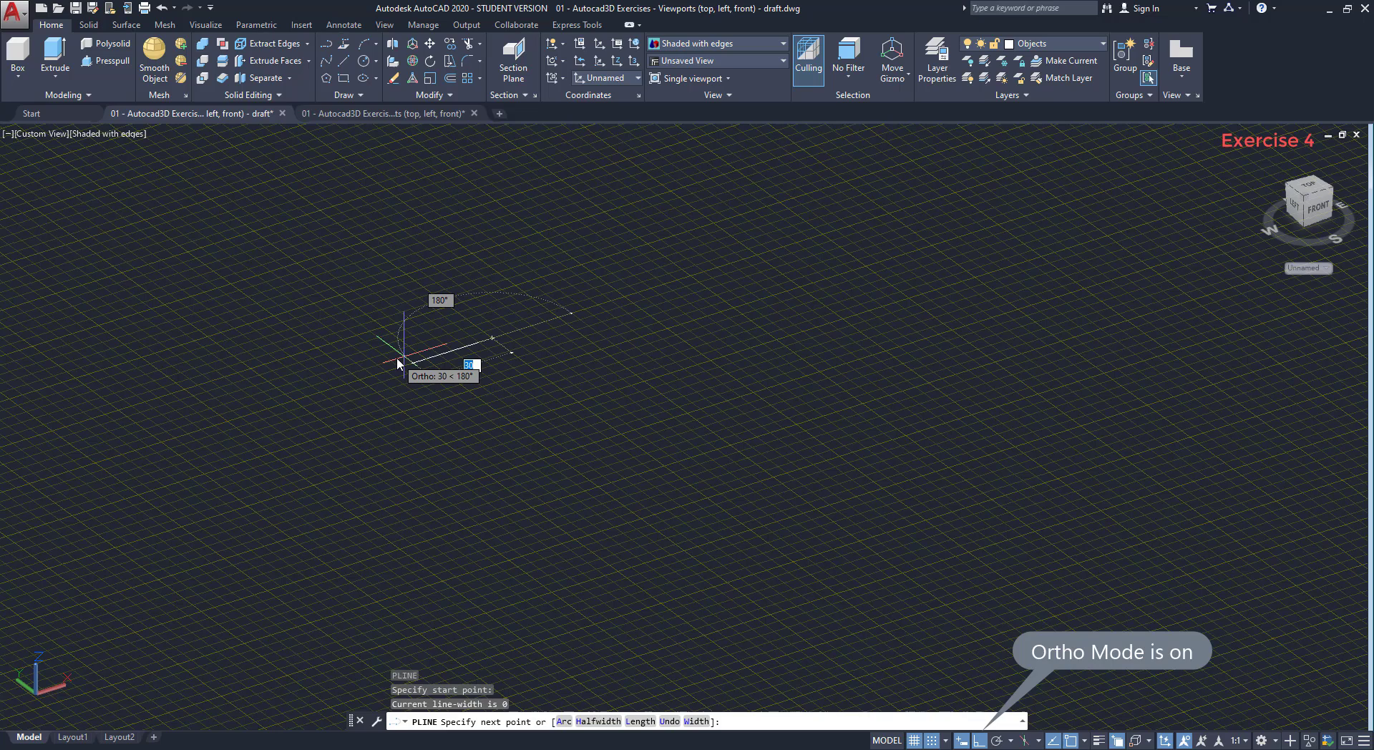
{"action": "type", "text": "50"}
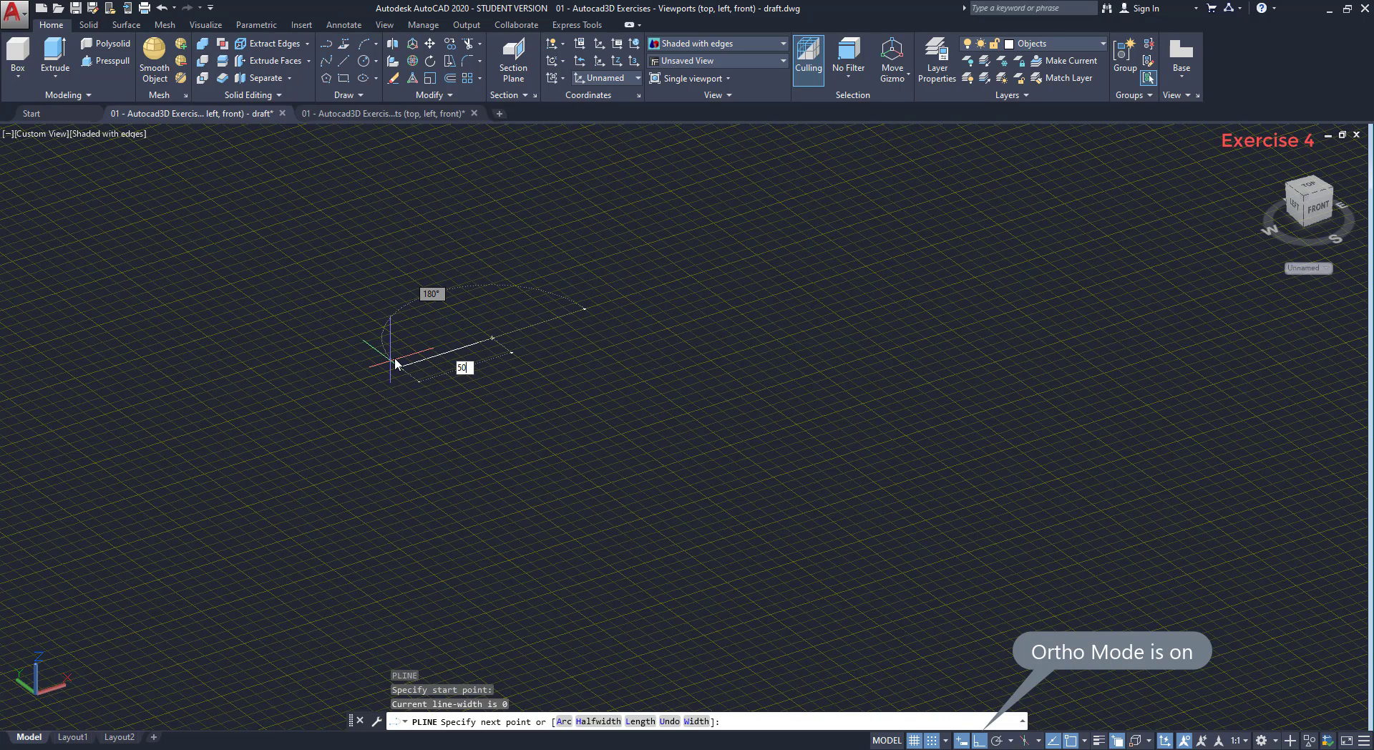
{"action": "key", "text": "Return"}
{"action": "type", "text": "50"}
{"action": "key", "text": "Return"}
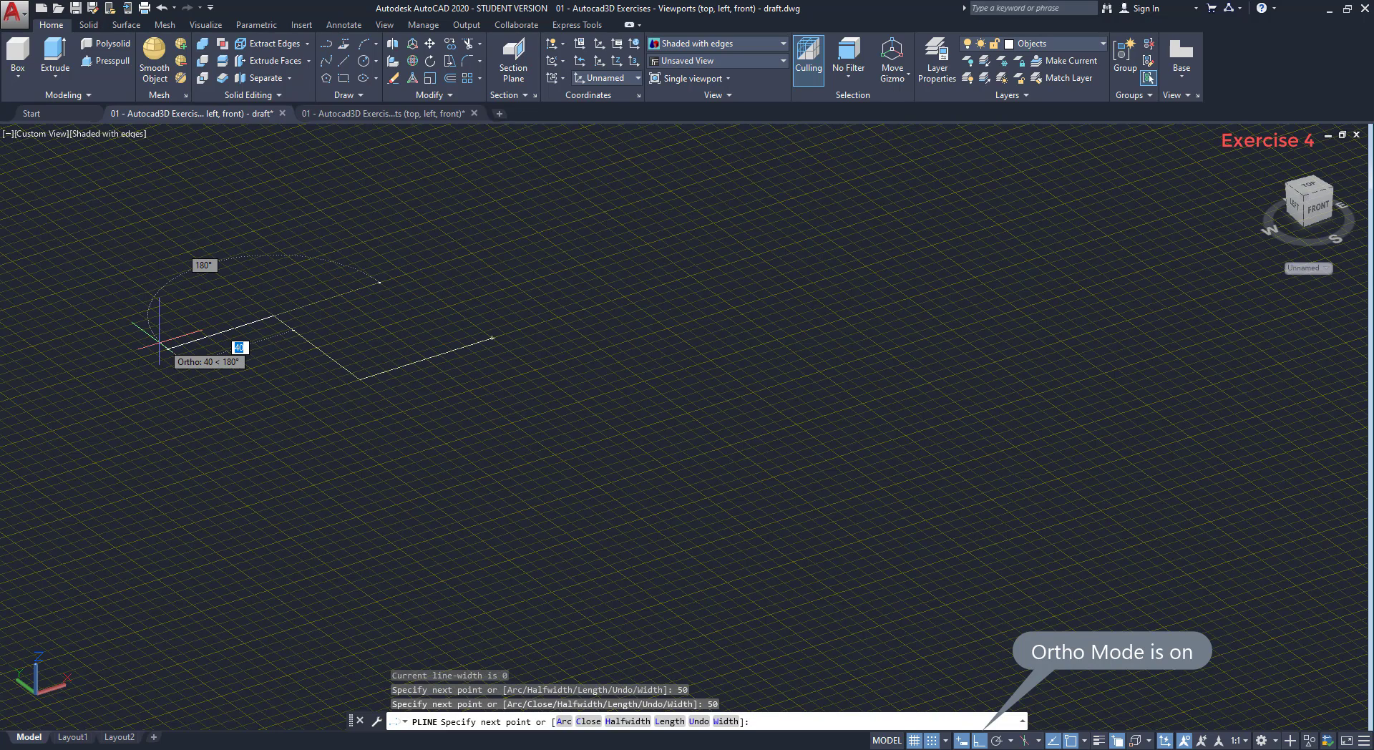
{"action": "type", "text": "100"}
{"action": "key", "text": "Return"}
{"action": "type", "text": "100"}
{"action": "key", "text": "Return"}
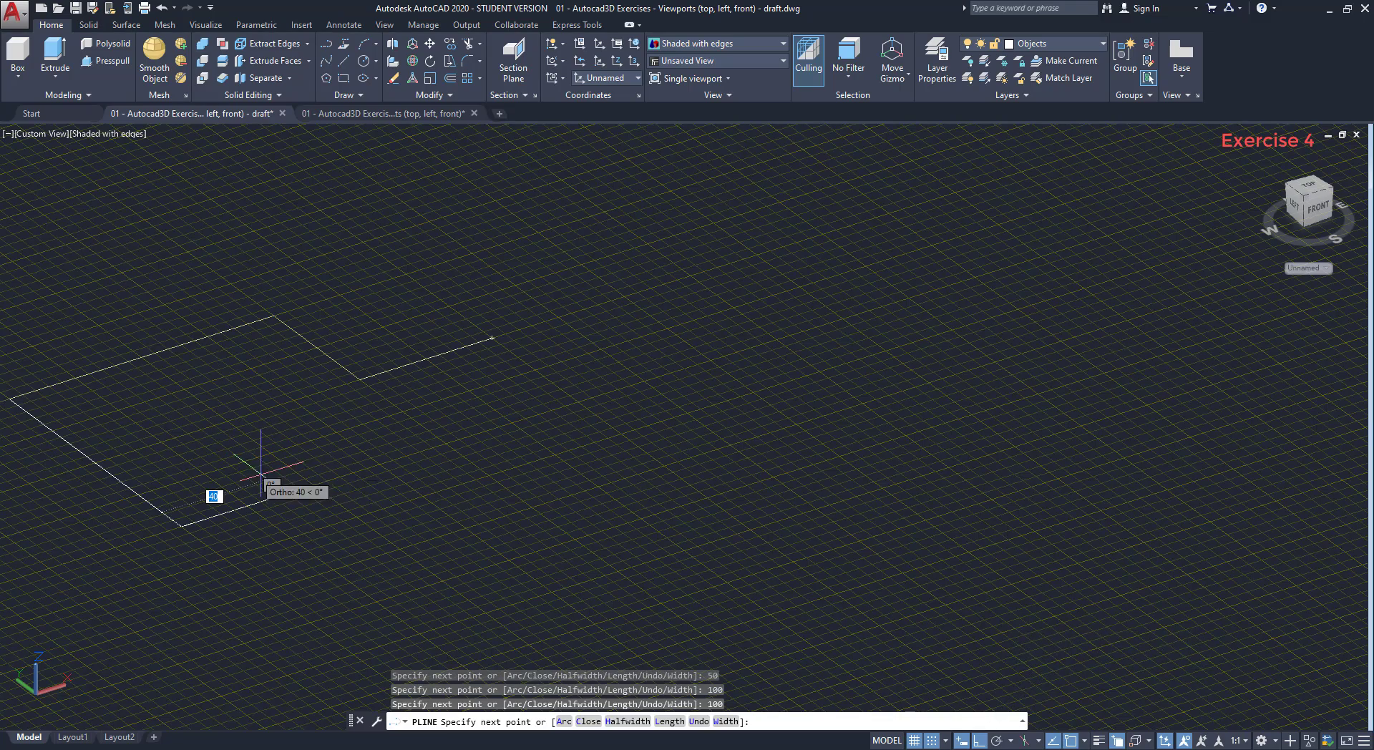
Continue the polyline with segments of 50 along +X, 50 along −Y, 50 along −X, 100 along −Y and 100 along +X.
{"action": "type", "text": "50"}
{"action": "key", "text": "Return"}
{"action": "type", "text": "50"}
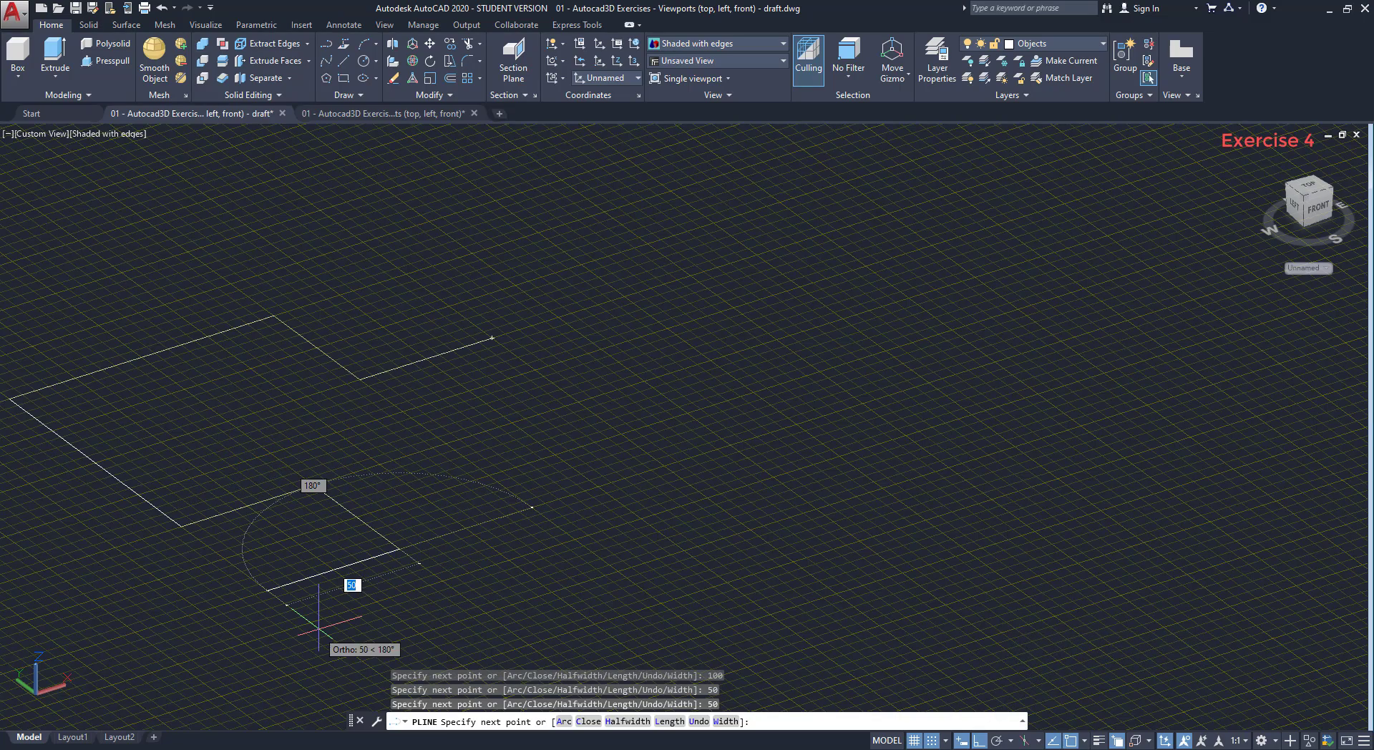
{"action": "key", "text": "Return"}
{"action": "type", "text": "100"}
{"action": "key", "text": "Return"}
{"action": "scroll", "coordinate": [512, 574], "scroll_direction": "down", "scroll_amount": 3}
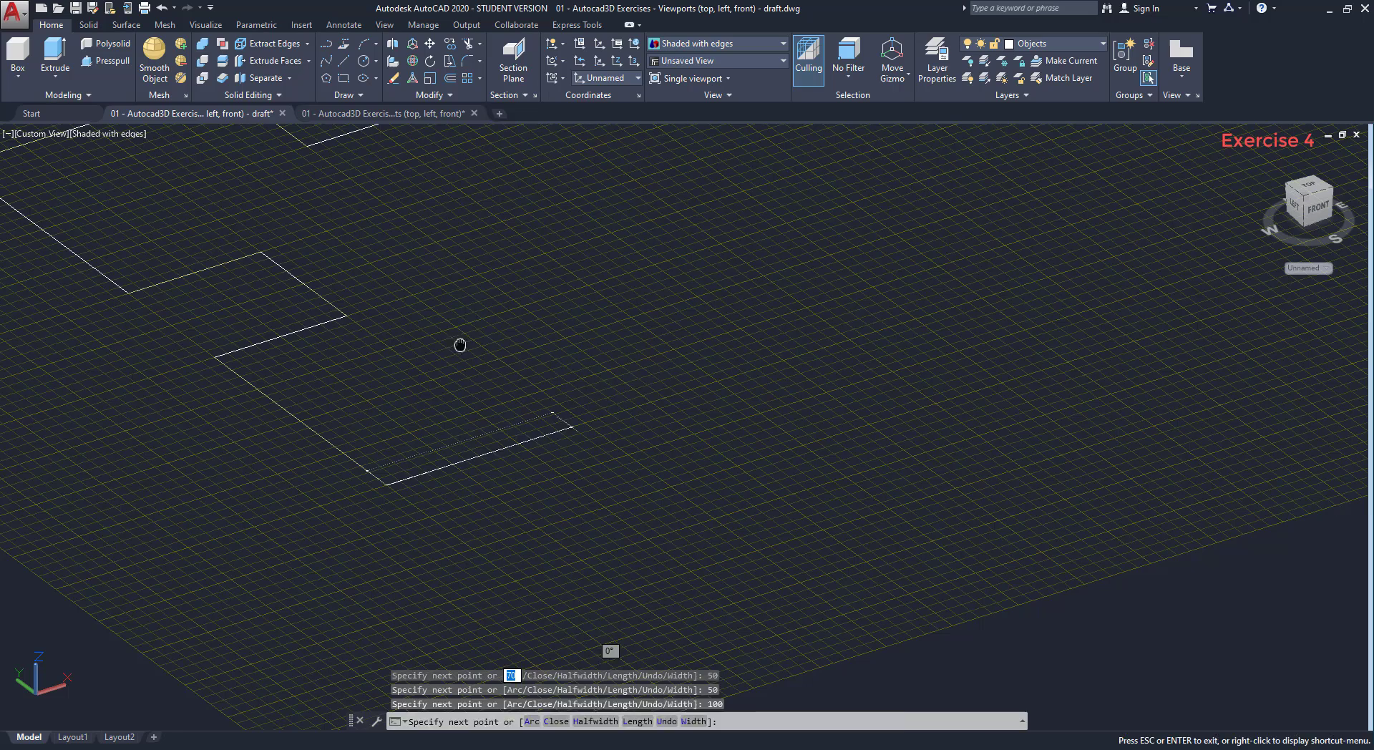
{"action": "middle_click_drag", "start_coordinate": [460, 344], "coordinate": [625, 383]}
{"action": "scroll", "coordinate": [625, 384], "scroll_direction": "up", "scroll_amount": 5}
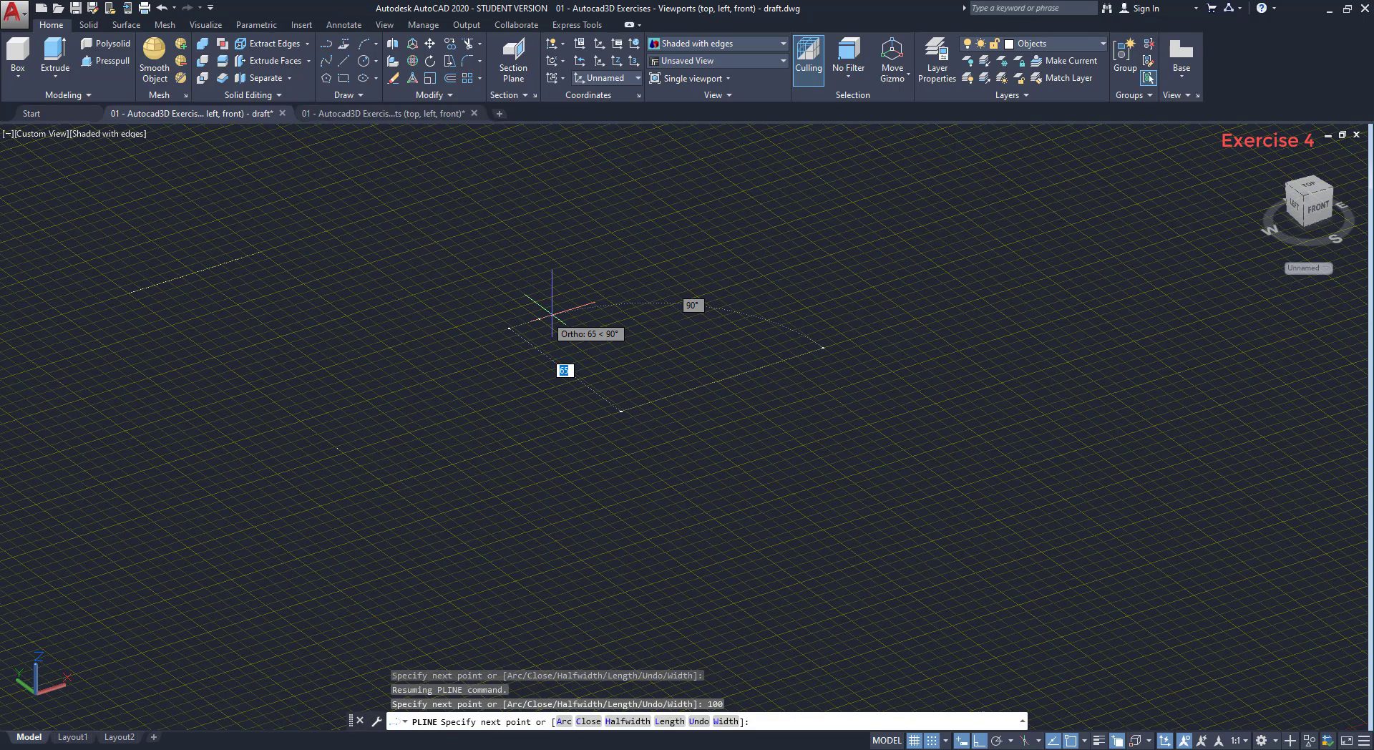
Finish the polyline with segments of 50 along +Y and 50 along +X, leaving it open.
{"action": "type", "text": "50"}
{"action": "key", "text": "Return"}
{"action": "scroll", "coordinate": [680, 300], "scroll_direction": "down", "scroll_amount": 2}
{"action": "type", "text": "50"}
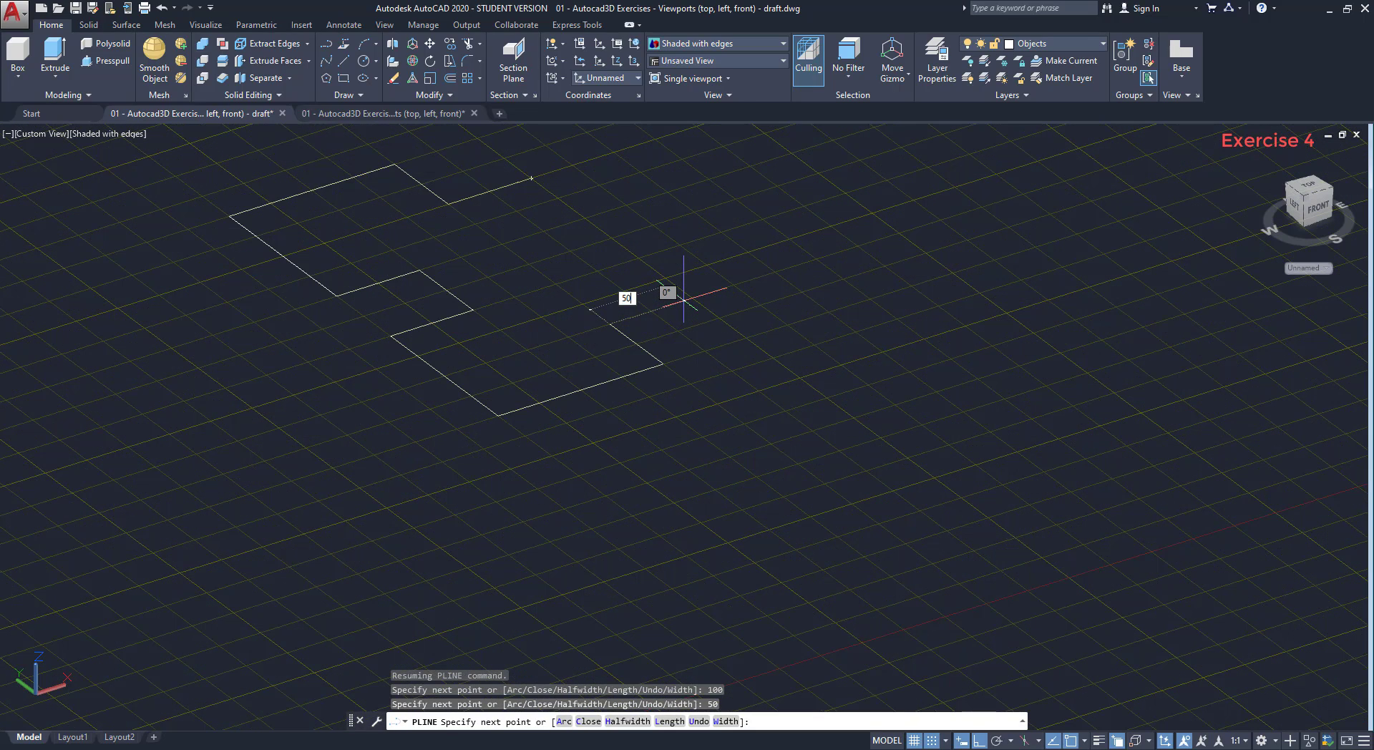
{"action": "key", "text": "Return"}
{"action": "scroll", "coordinate": [680, 250], "scroll_direction": "down", "scroll_amount": 4}
{"action": "key", "text": "Escape"}
Mirror the open polyline across a Y-direction line through its free endpoint, keeping the original.
{"action": "scroll", "coordinate": [724, 216], "scroll_direction": "up", "scroll_amount": 2}
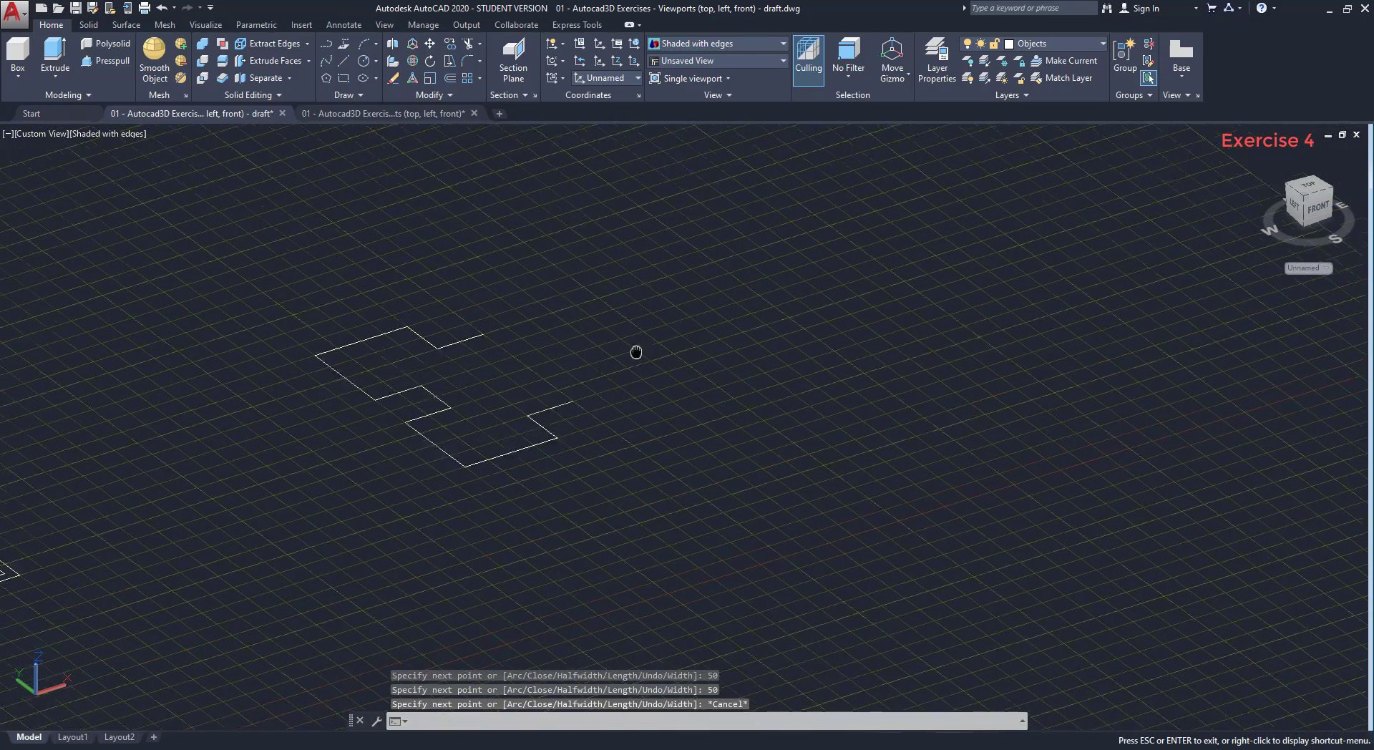
{"action": "middle_click_drag", "start_coordinate": [635, 353], "coordinate": [562, 392]}
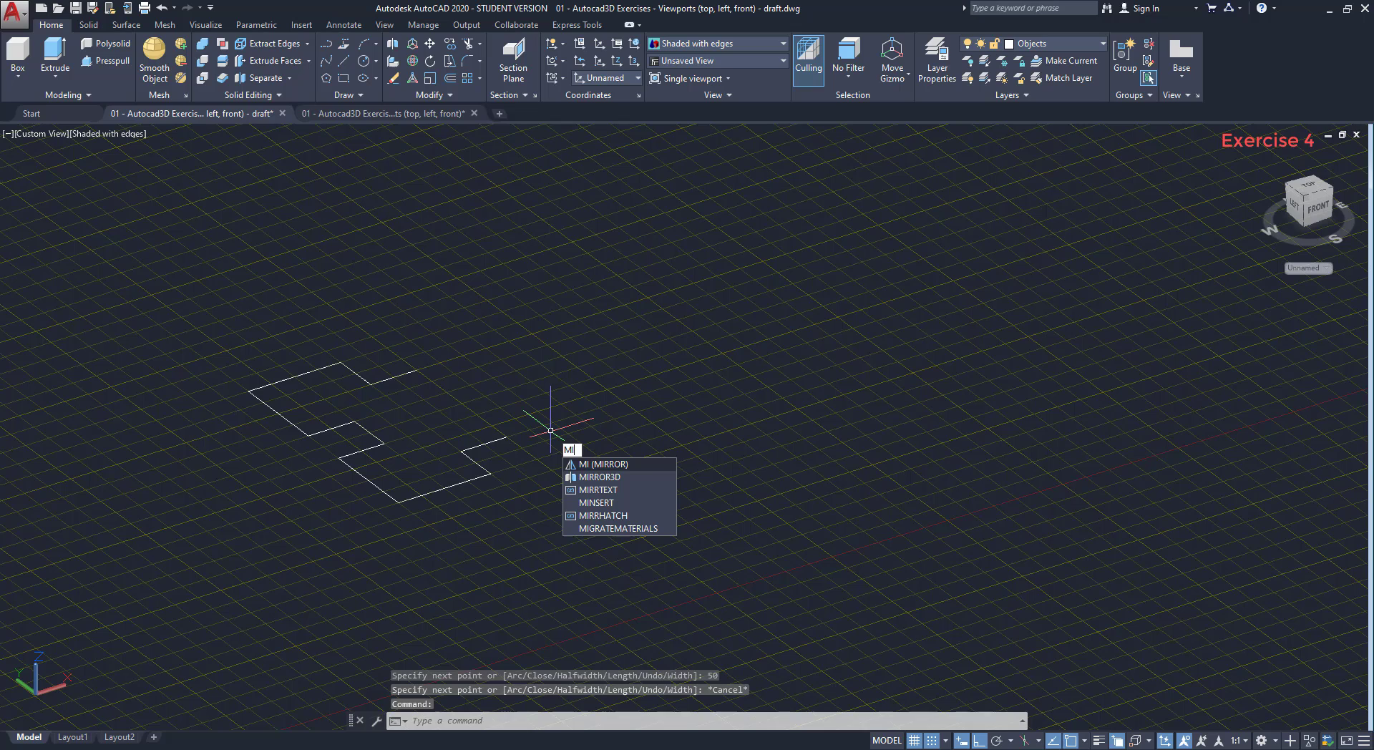
{"action": "key", "text": "Return"}
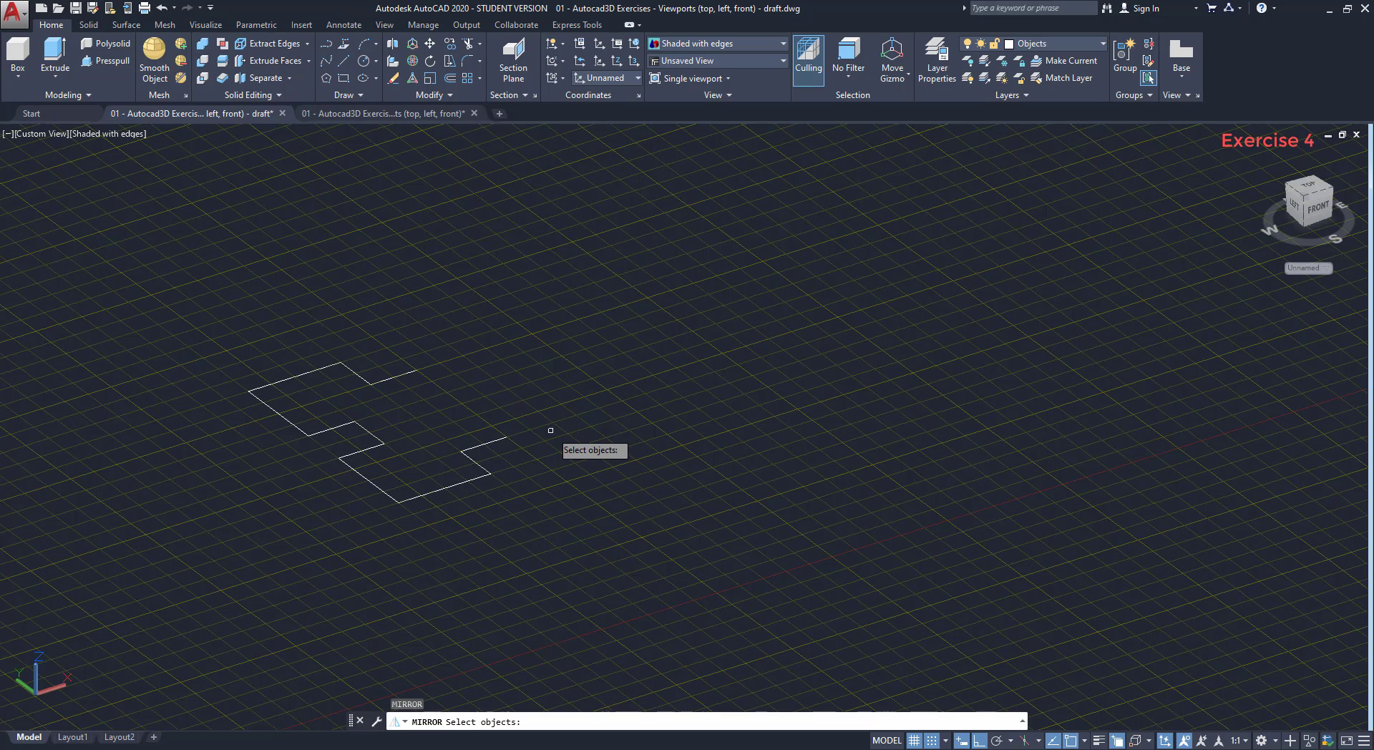
{"action": "left_click", "coordinate": [567, 512]}
{"action": "left_click", "coordinate": [189, 308]}
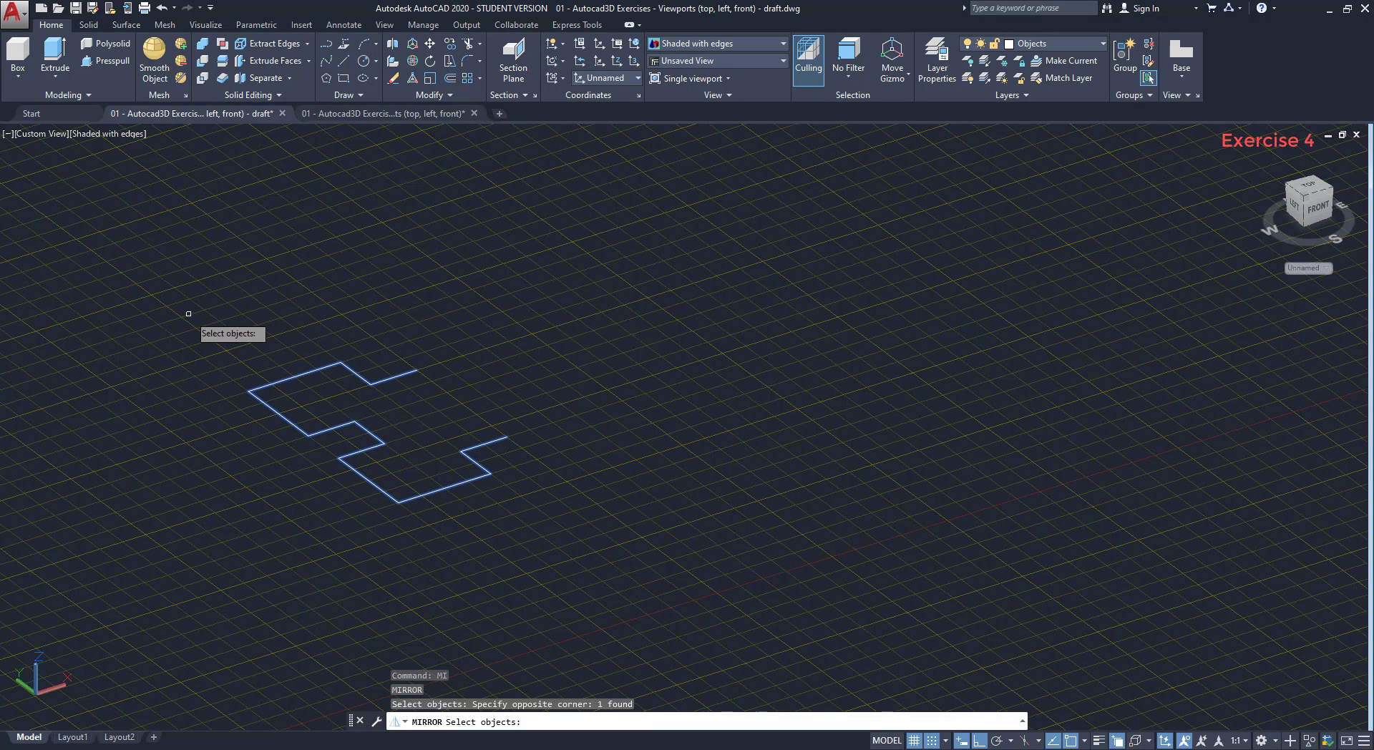
{"action": "key", "text": "Return"}
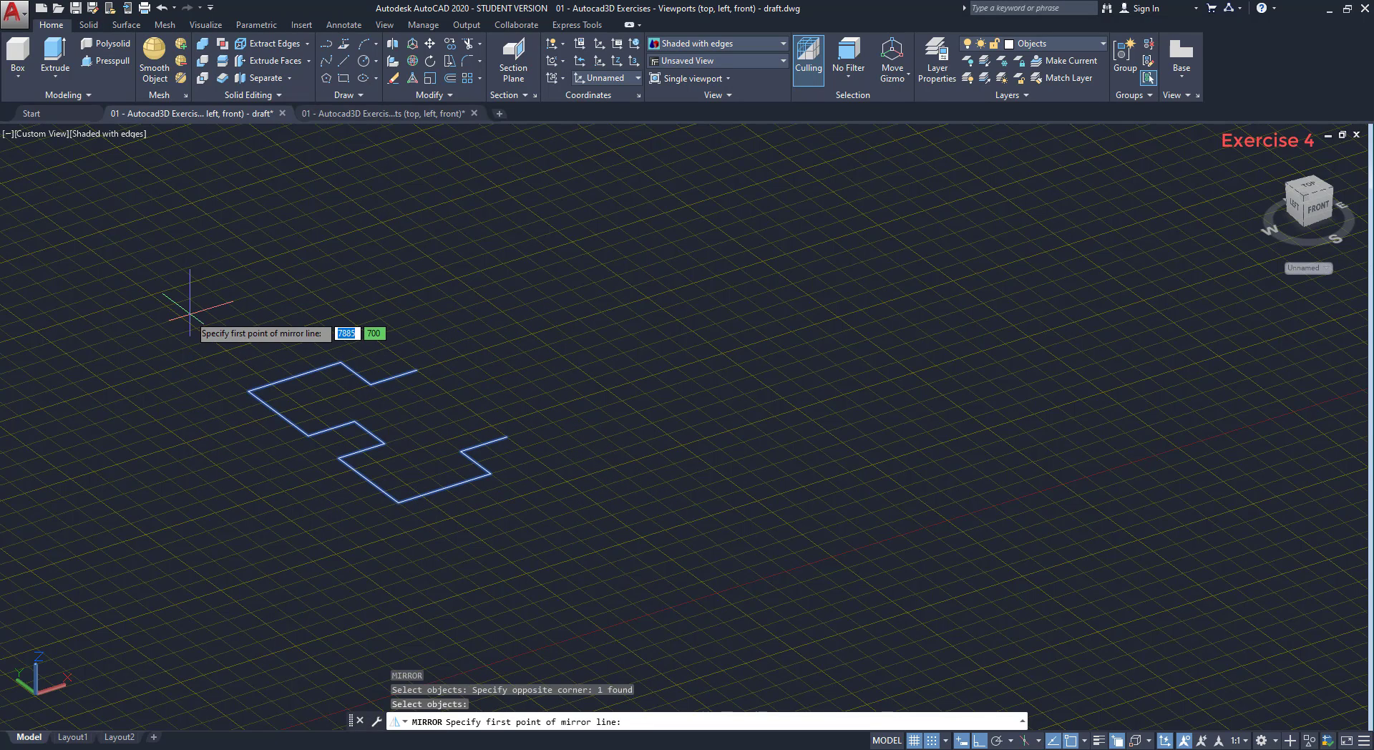
{"action": "left_click", "coordinate": [505, 438]}
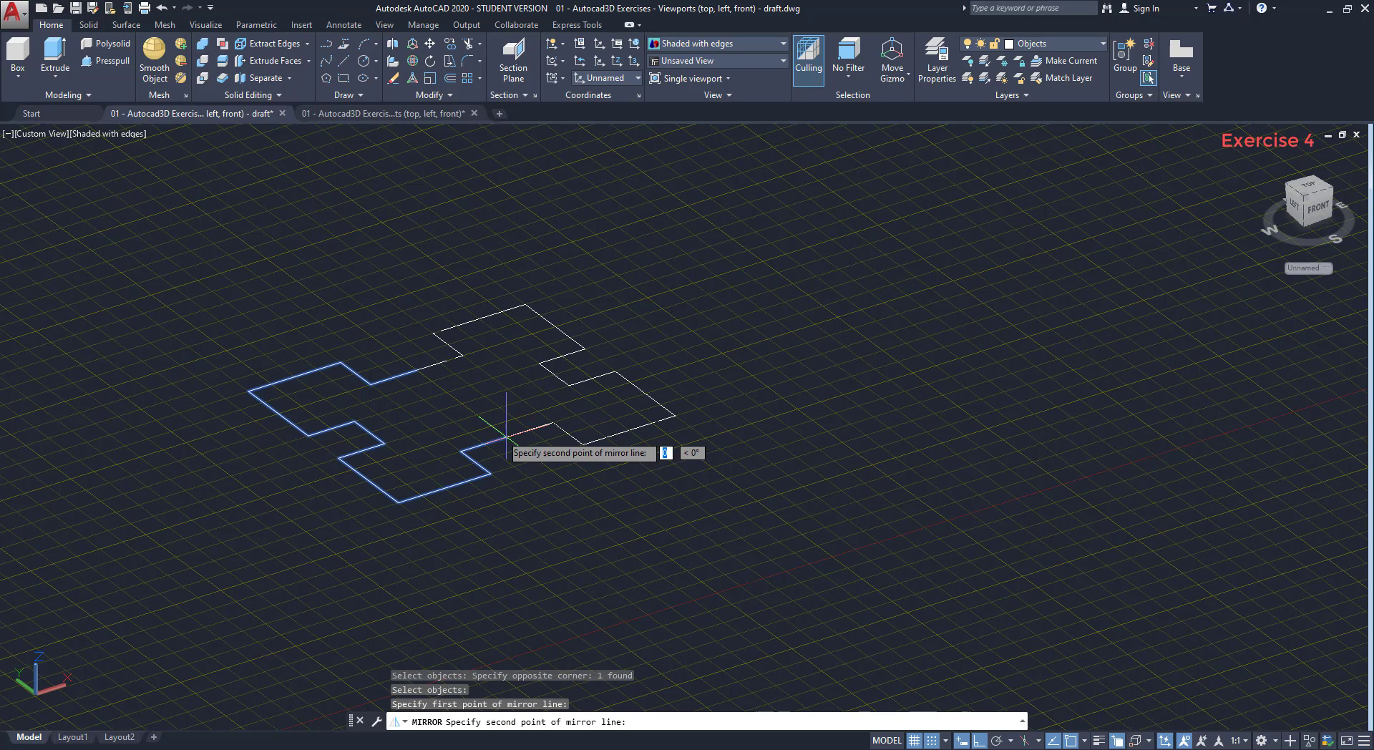
{"action": "left_click", "coordinate": [468, 412]}
{"action": "key", "text": "Return"}
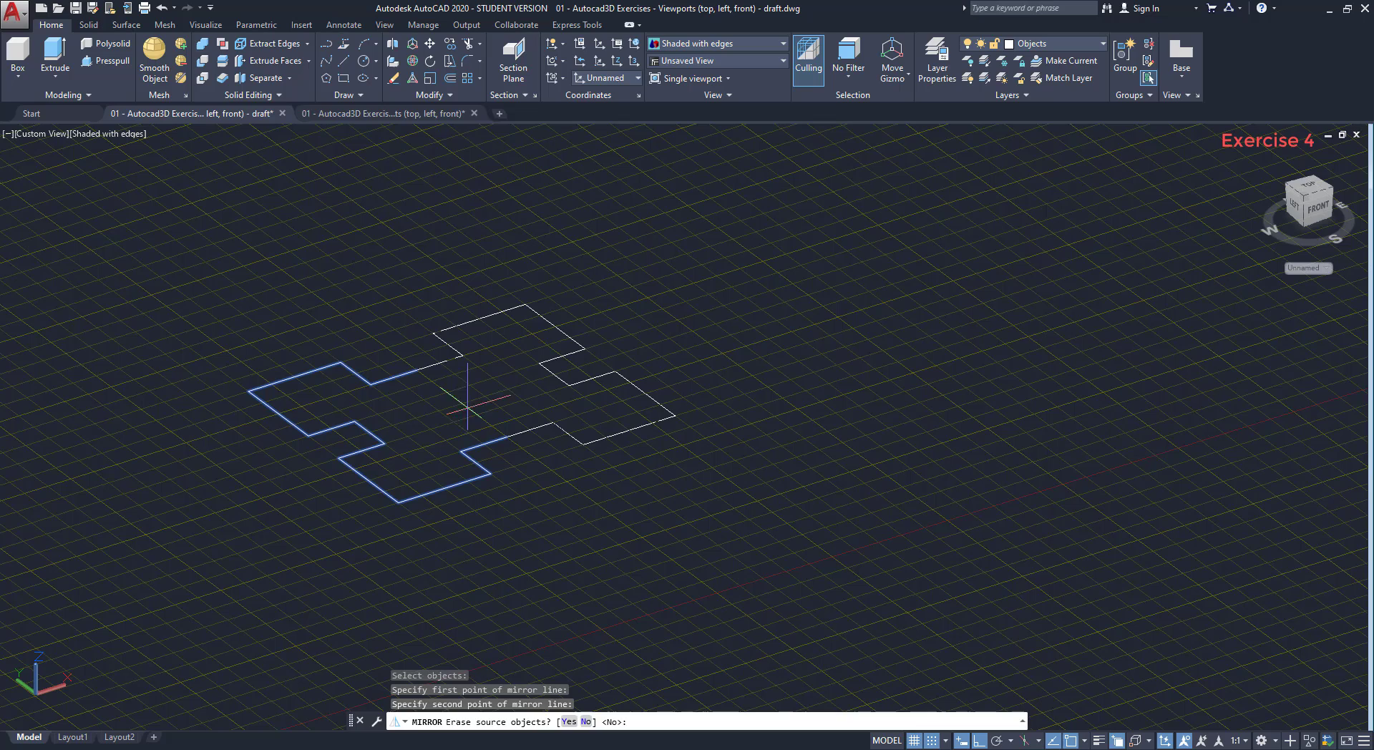
Join the original and mirrored polylines into one closed outline.
{"action": "scroll", "coordinate": [458, 400], "scroll_direction": "up", "scroll_amount": 3}
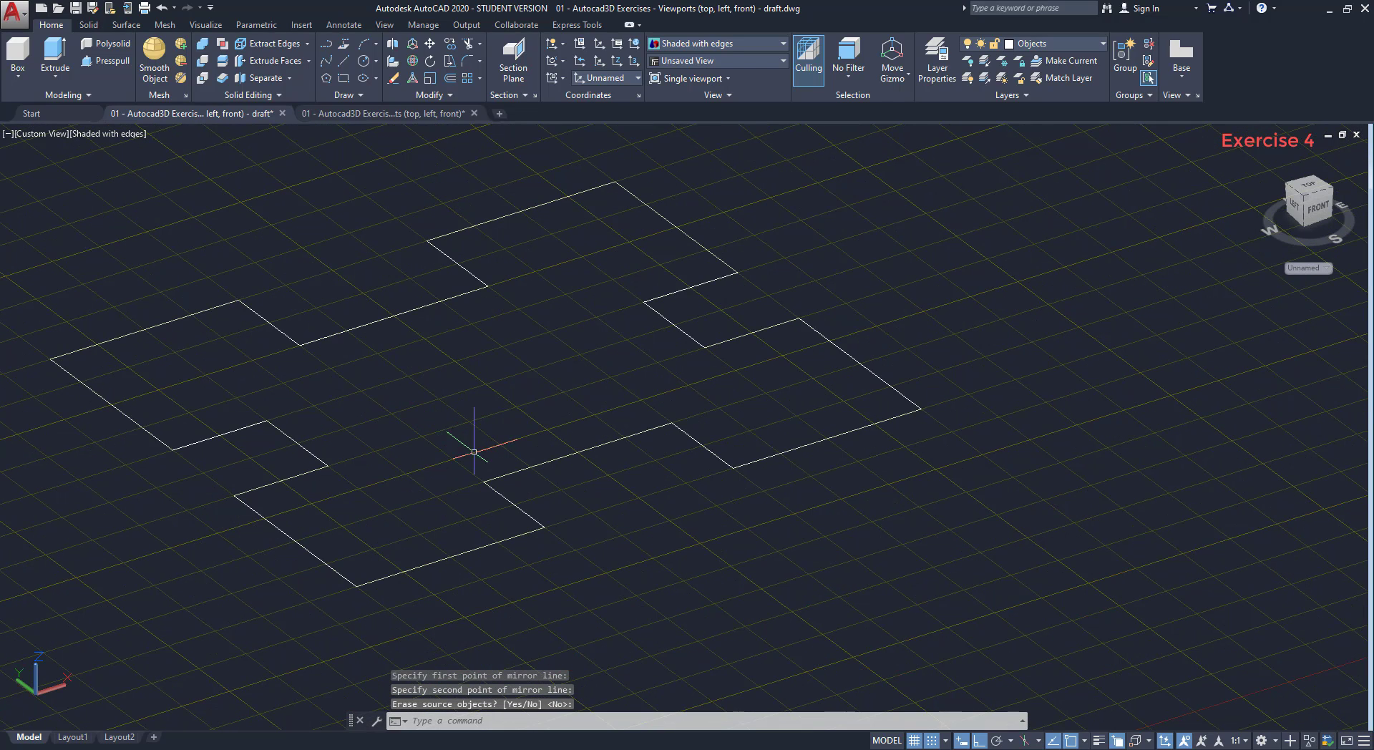
{"action": "type", "text": "J"}
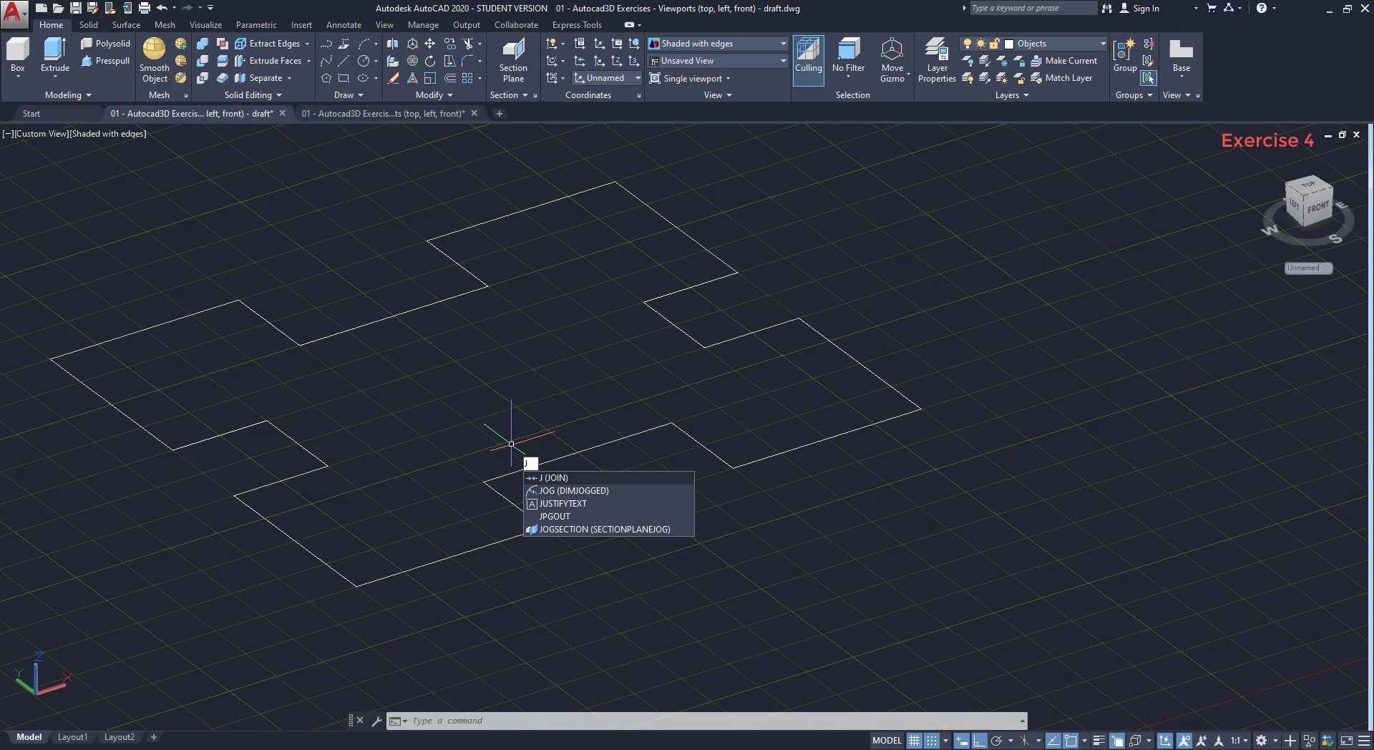
{"action": "key", "text": "Return"}
{"action": "left_click", "coordinate": [661, 507]}
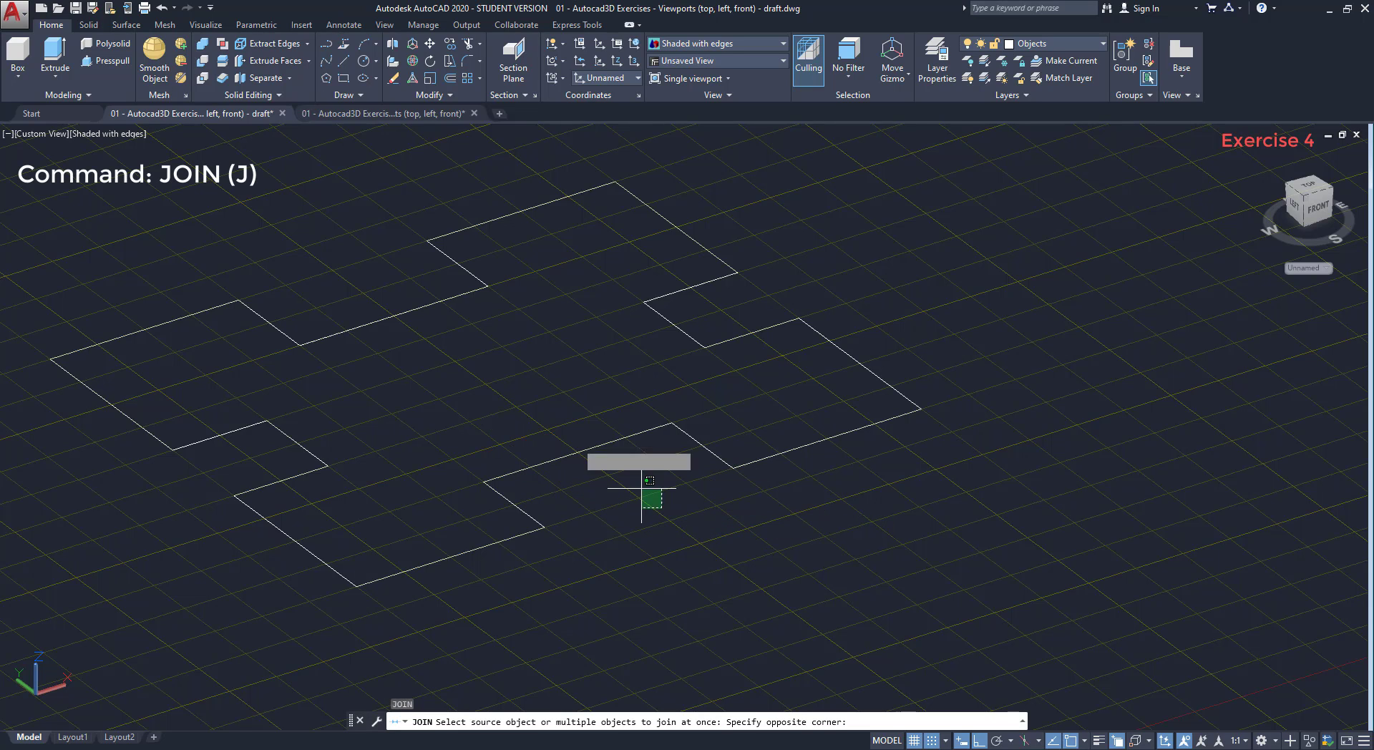
{"action": "left_click", "coordinate": [500, 389]}
{"action": "key", "text": "Return"}
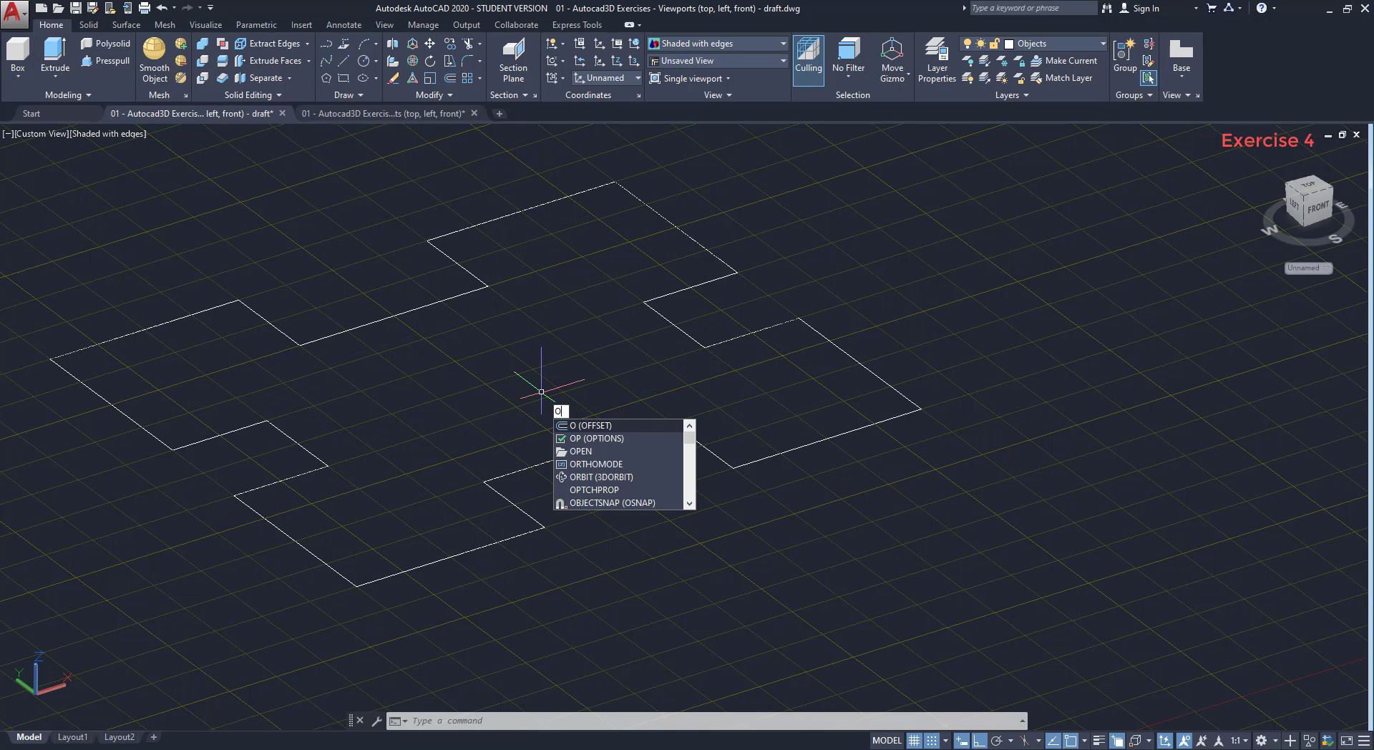
Offset the joined outline inward three times at a distance of 10, using the Multiple option.
{"action": "key", "text": "Return"}
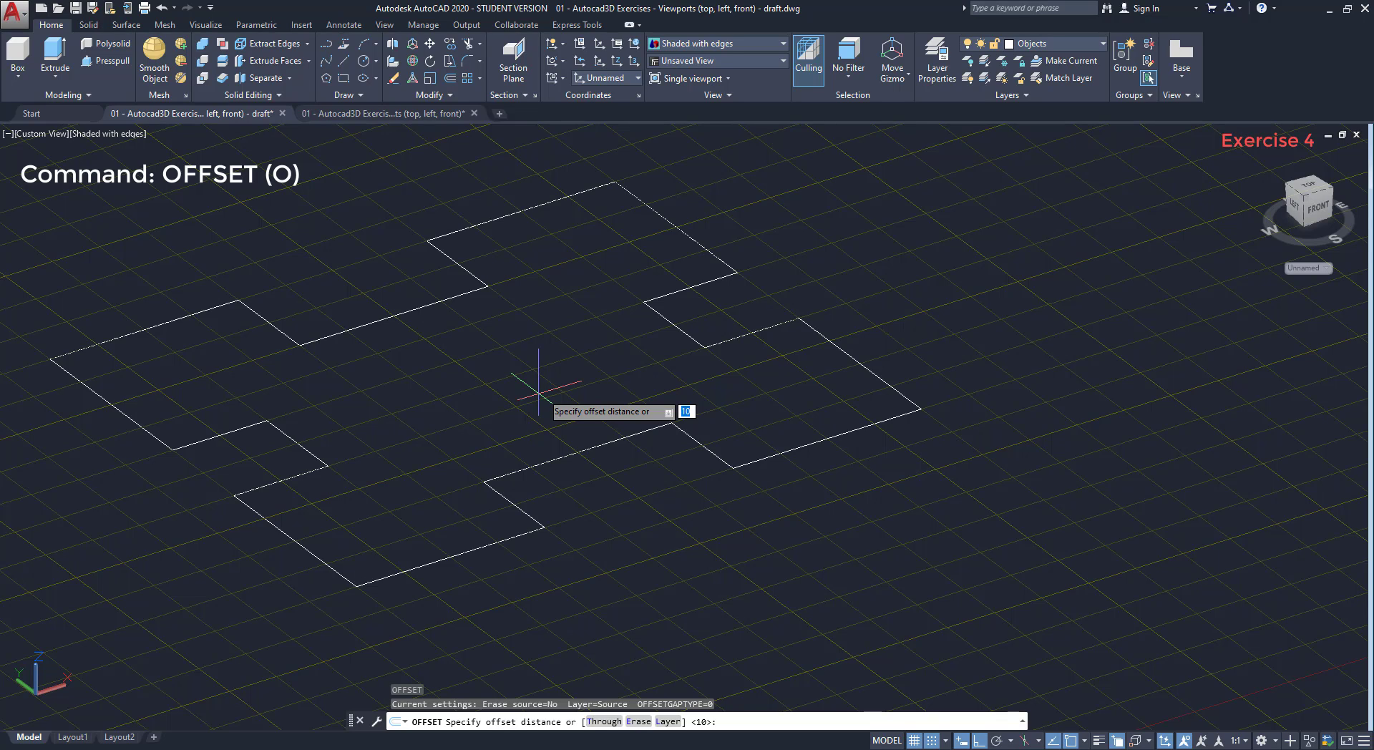
{"action": "key", "text": "Return"}
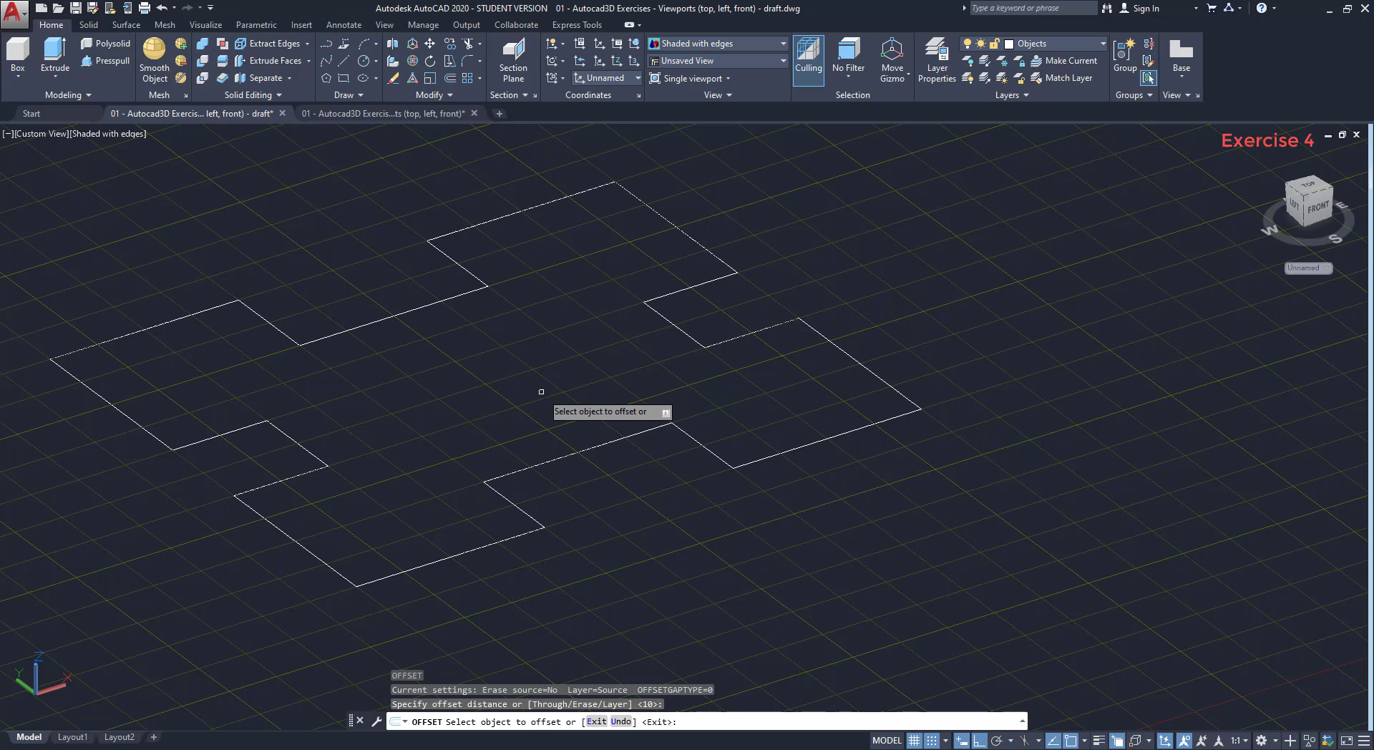
{"action": "left_click", "coordinate": [549, 461]}
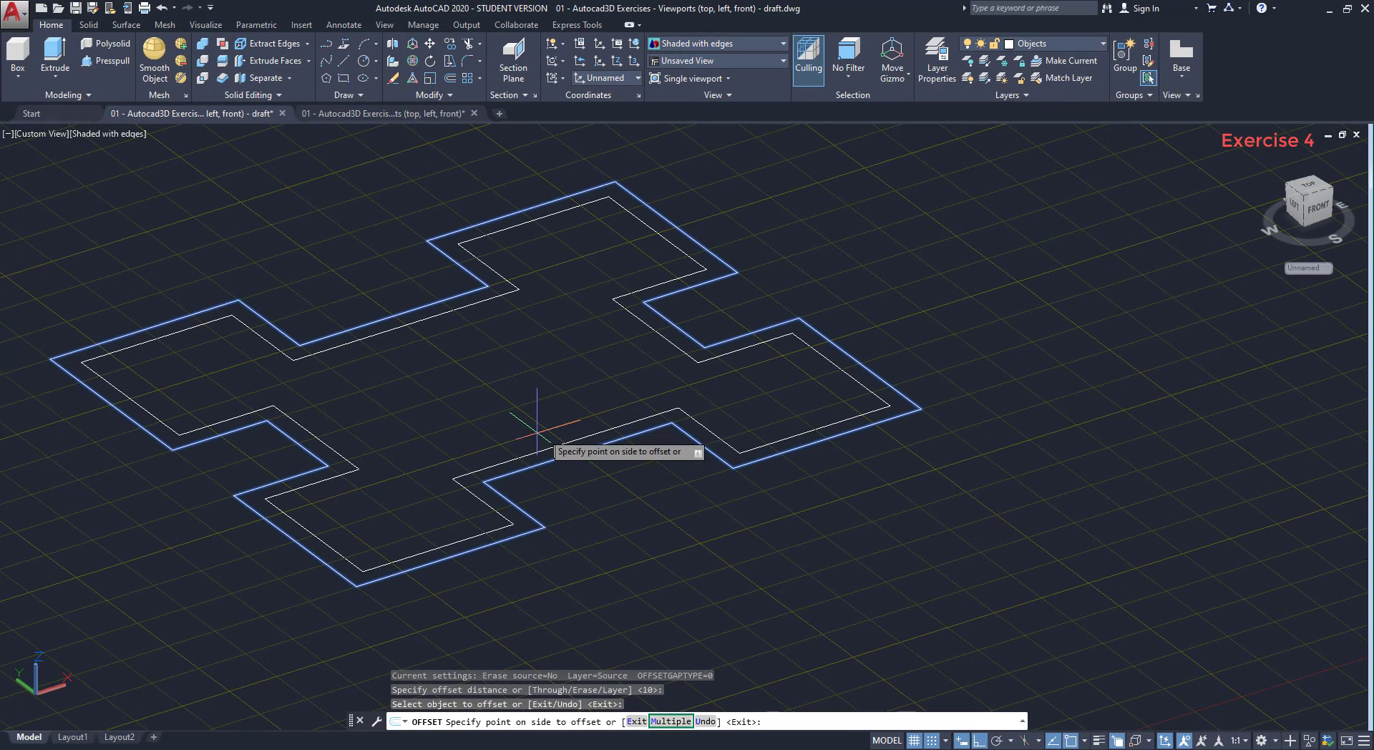
{"action": "type", "text": "M"}
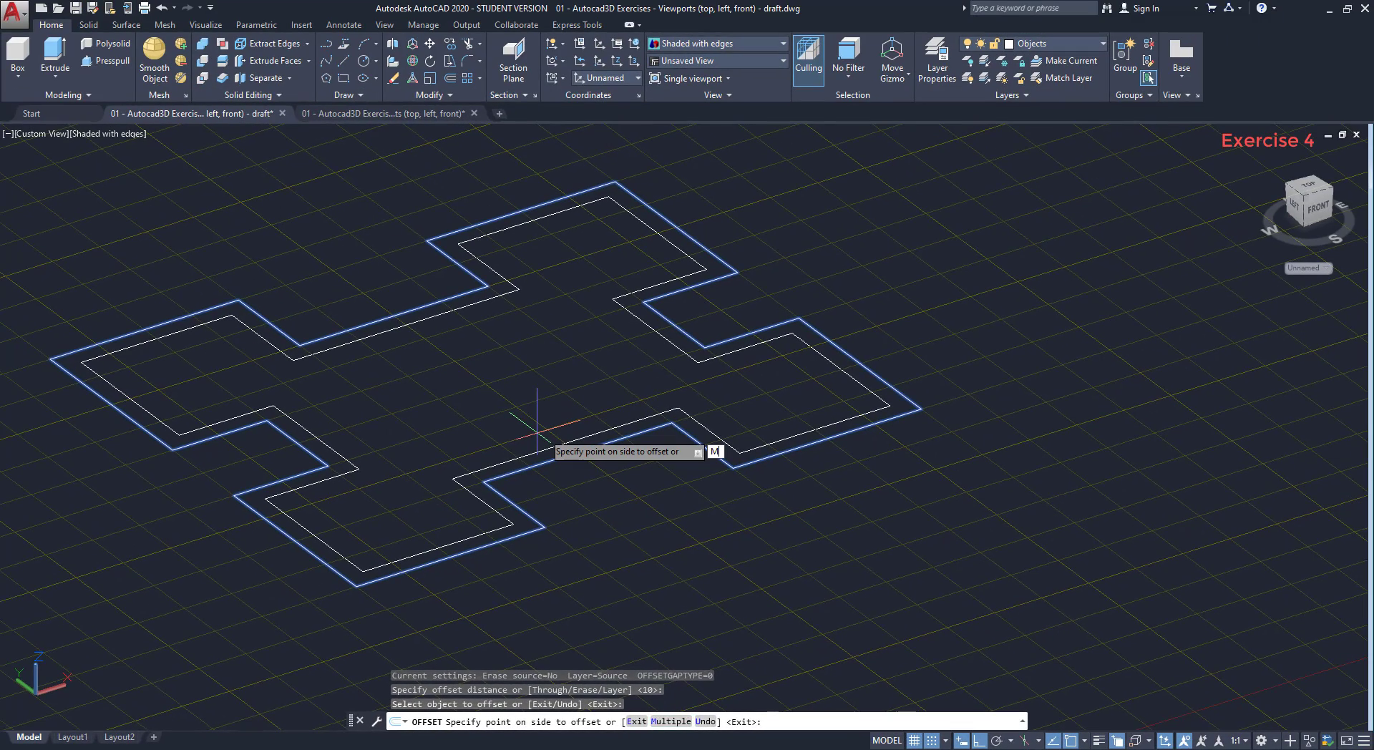
{"action": "key", "text": "Return"}
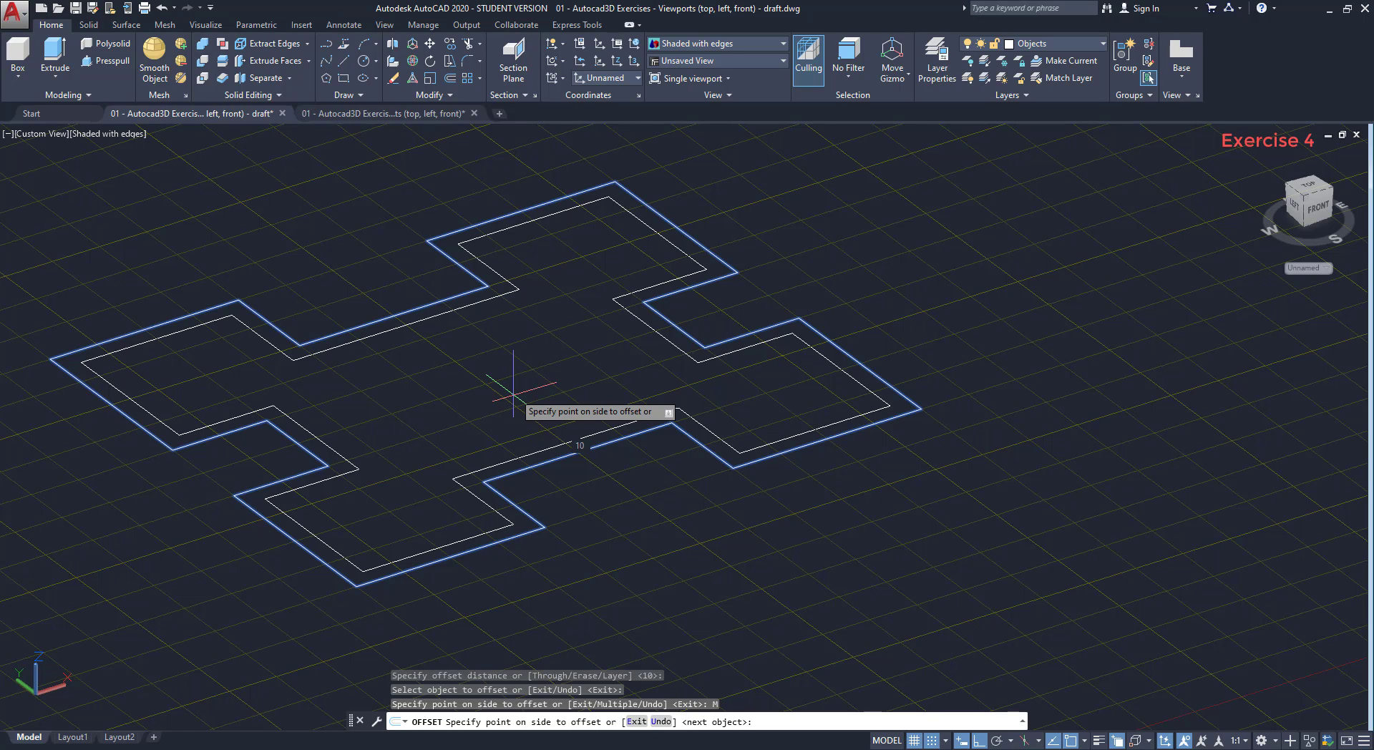
{"action": "left_click", "coordinate": [513, 394]}
{"action": "left_click", "coordinate": [505, 381]}
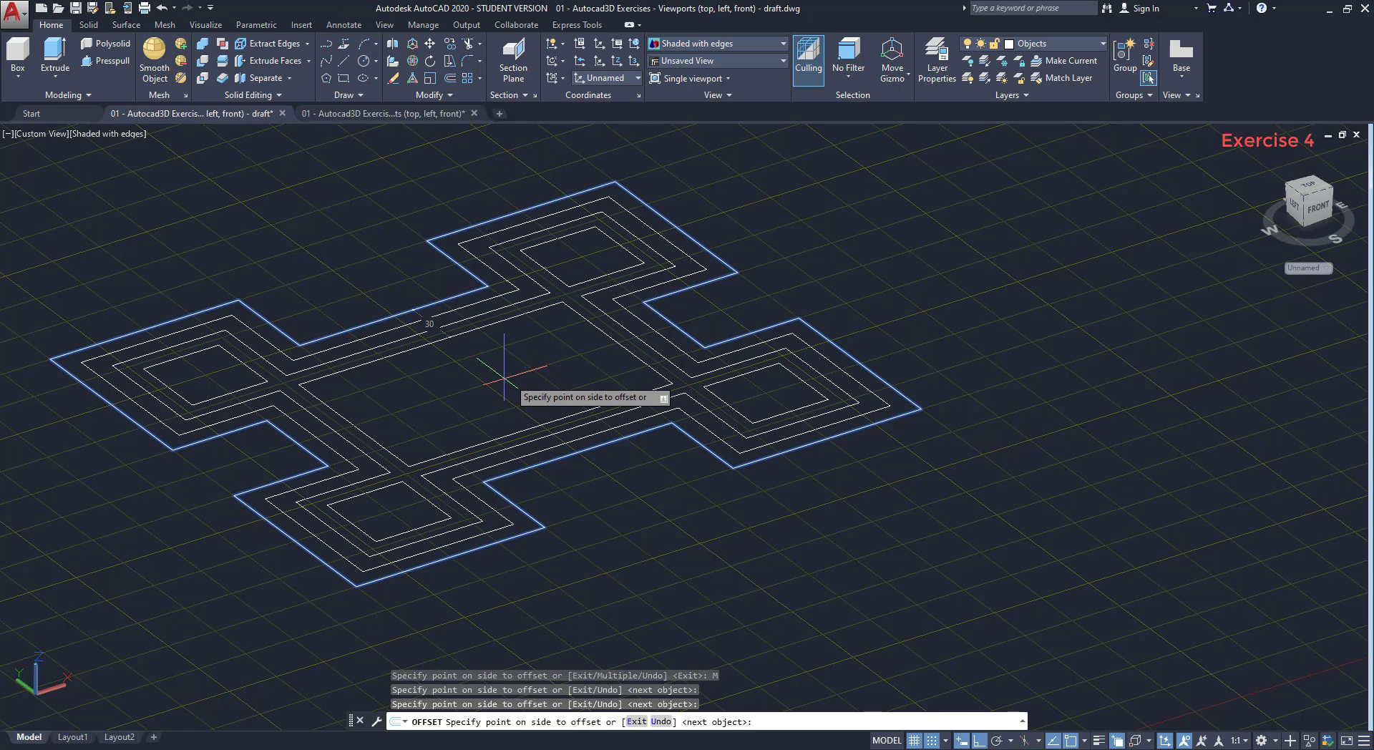
{"action": "left_click", "coordinate": [392, 279]}
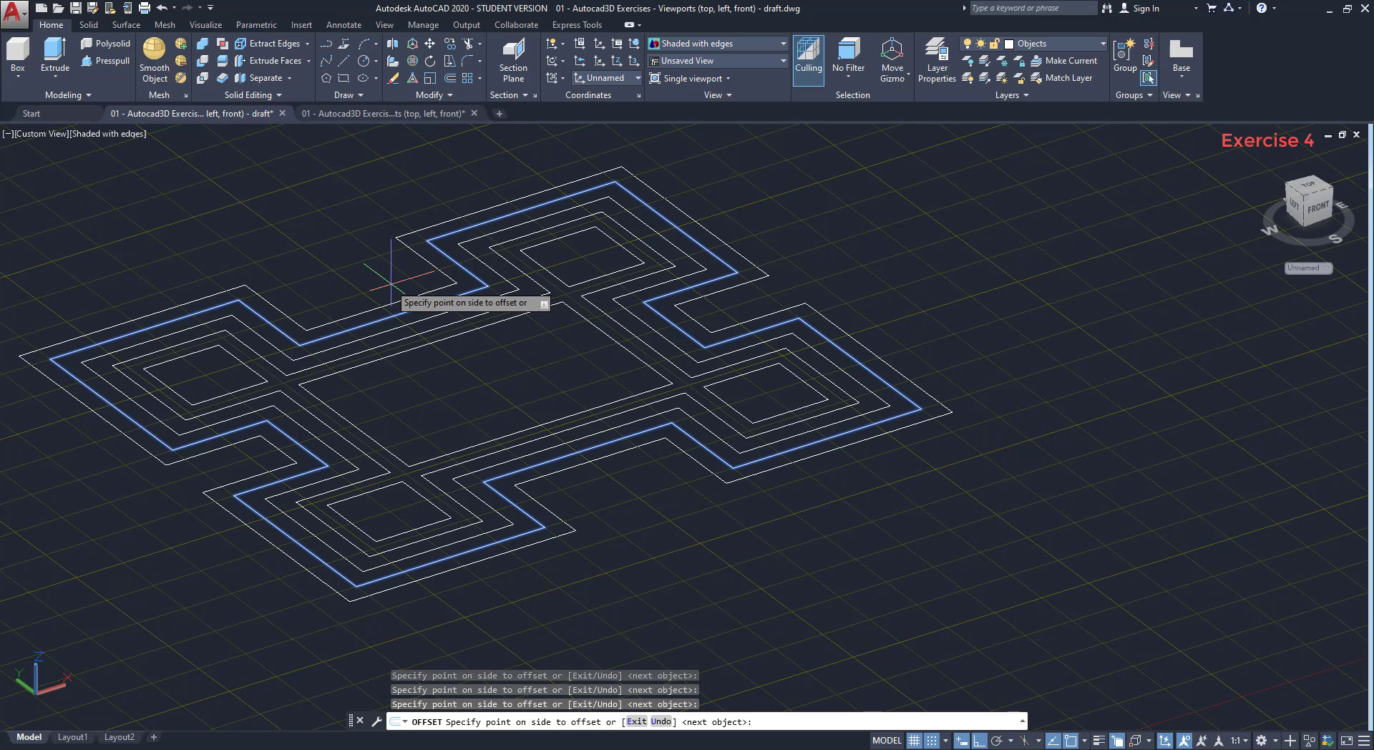
{"action": "key", "text": "Escape"}
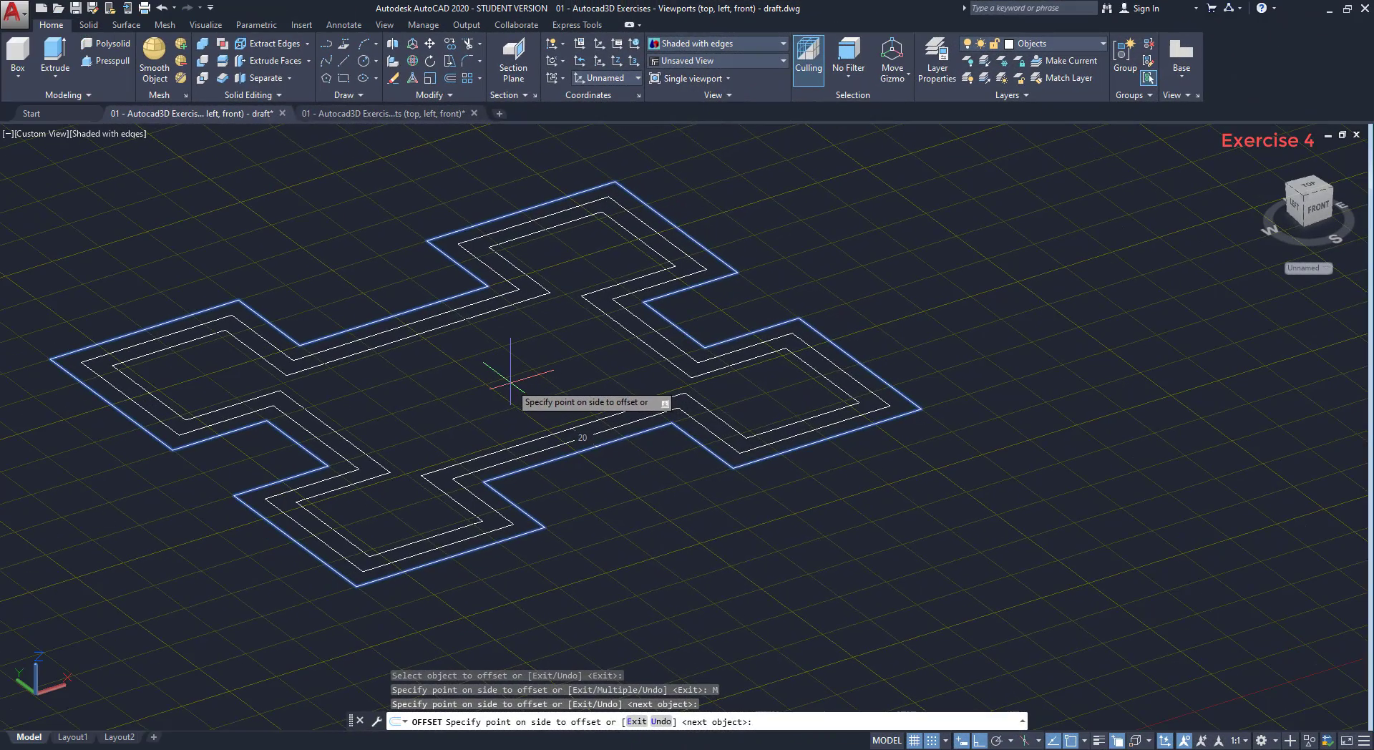
{"action": "left_click", "coordinate": [510, 377]}
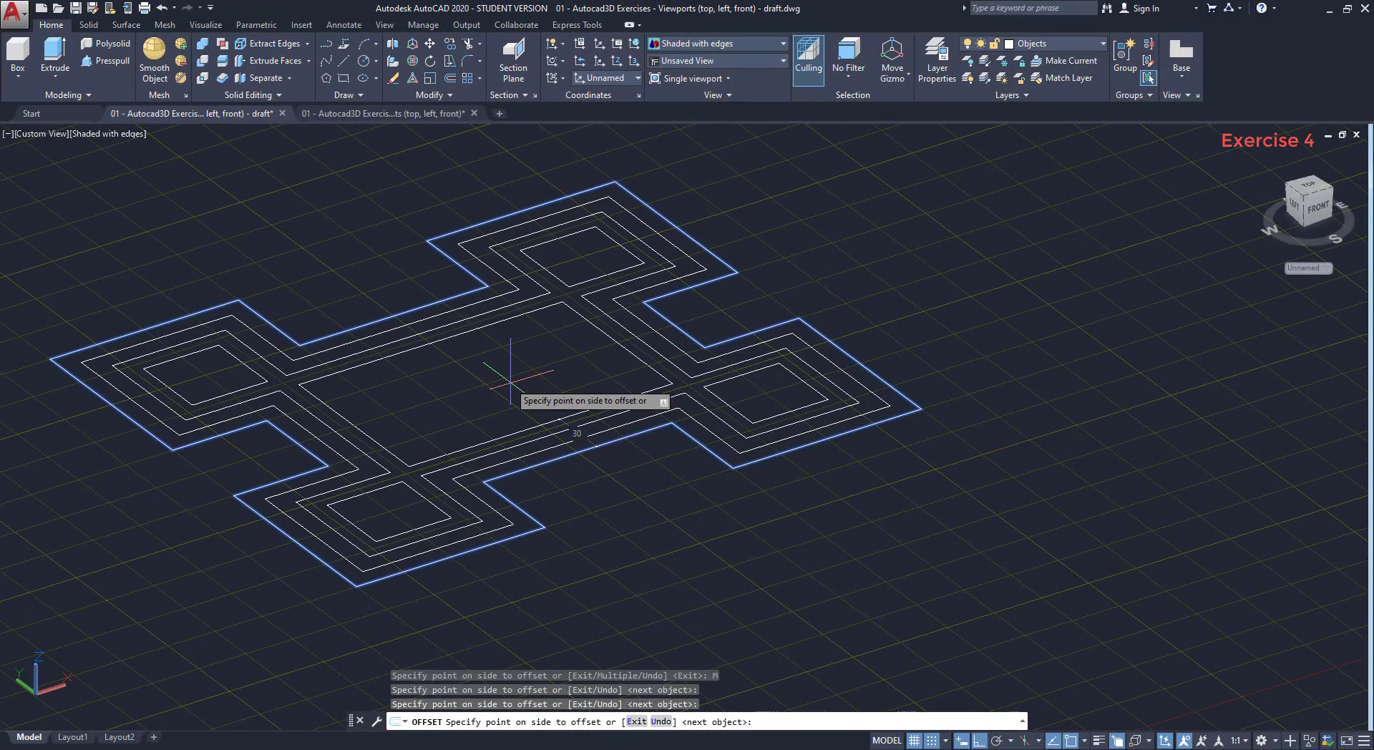
{"action": "key", "text": "Escape"}
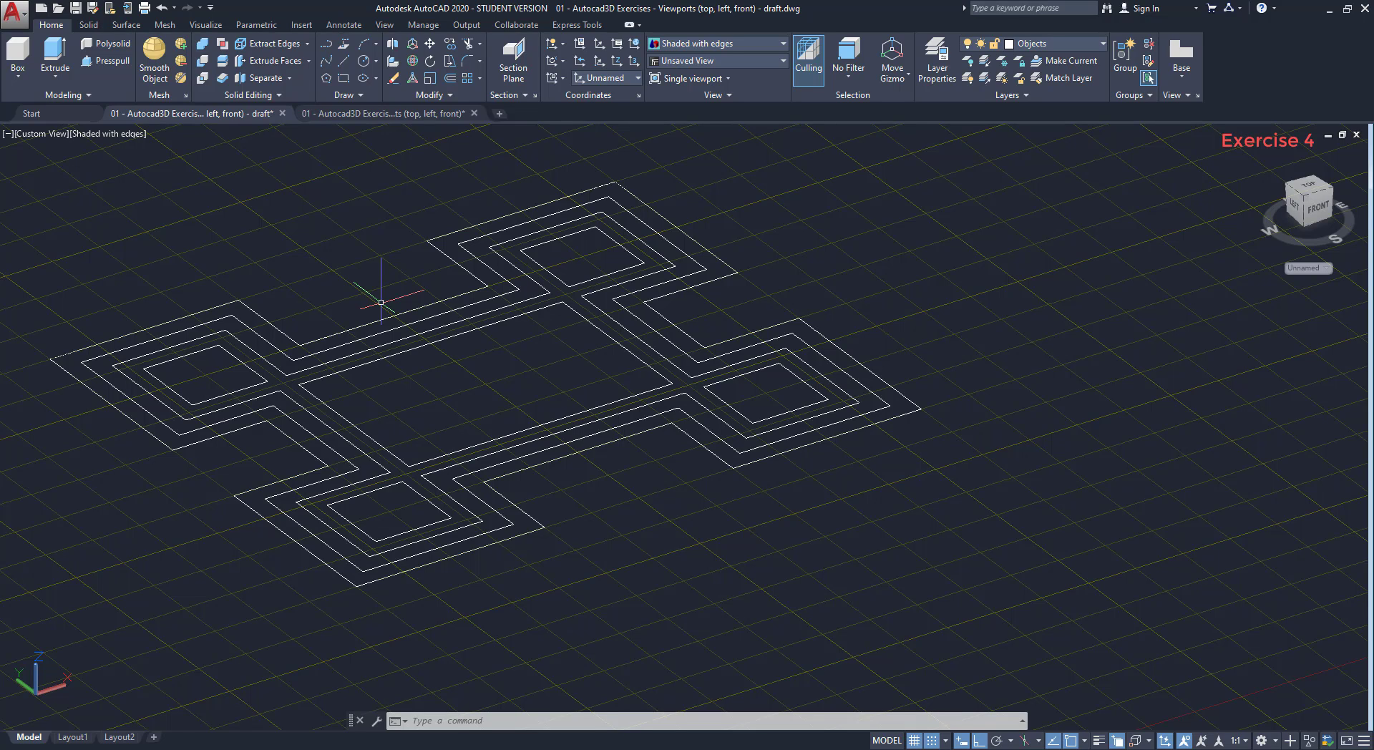
Extrude the four innermost corner shapes and the central rectangle to a height of 120.
{"action": "left_click", "coordinate": [57, 57]}
{"action": "left_click", "coordinate": [244, 363]}
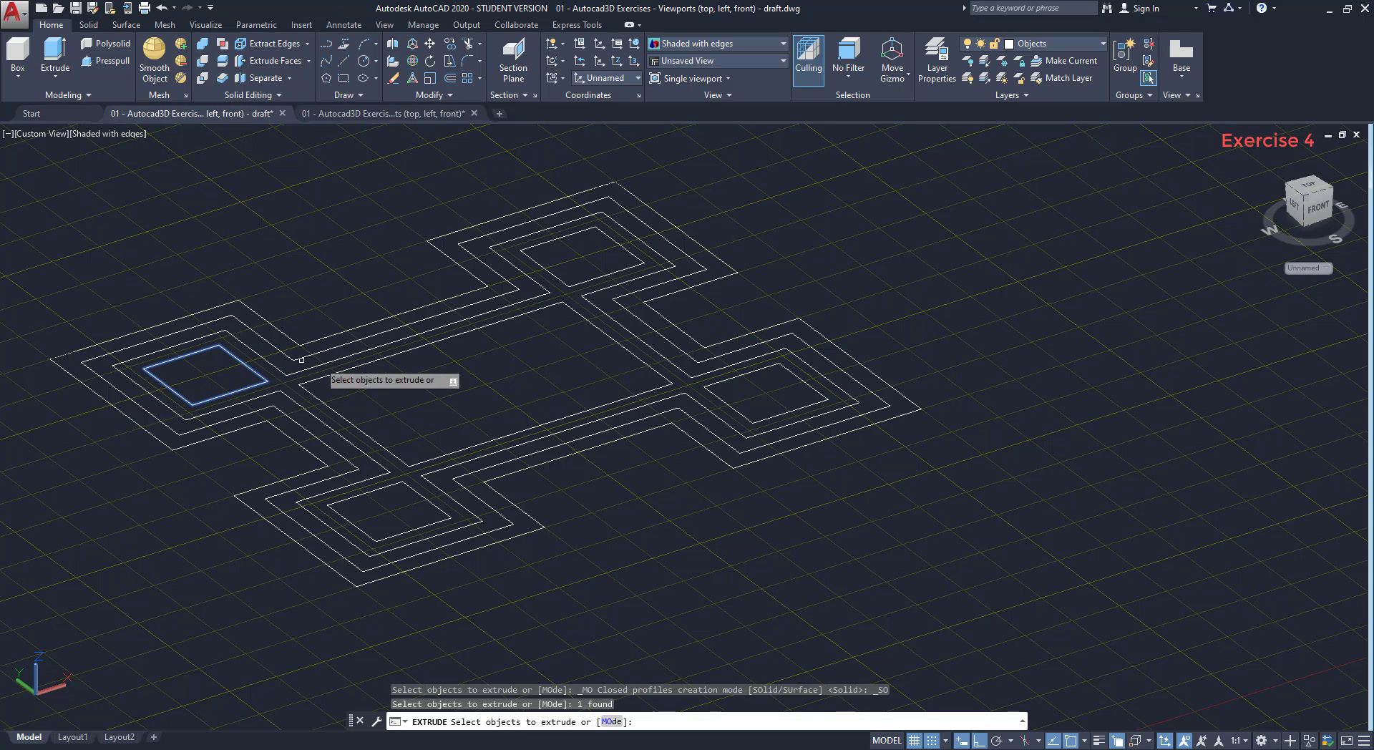
{"action": "left_click", "coordinate": [548, 272]}
{"action": "left_click", "coordinate": [707, 389]}
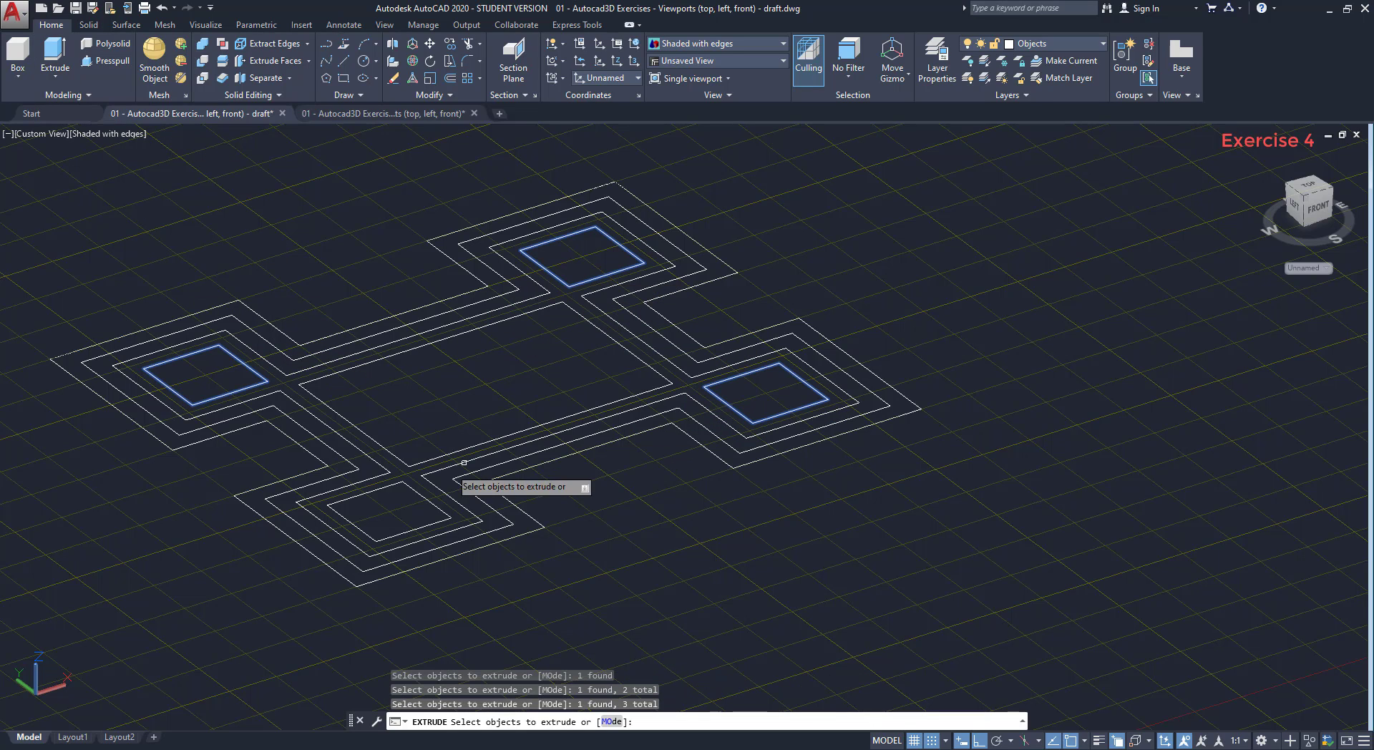
{"action": "left_click", "coordinate": [419, 494]}
{"action": "left_click", "coordinate": [439, 456]}
{"action": "key", "text": "Return"}
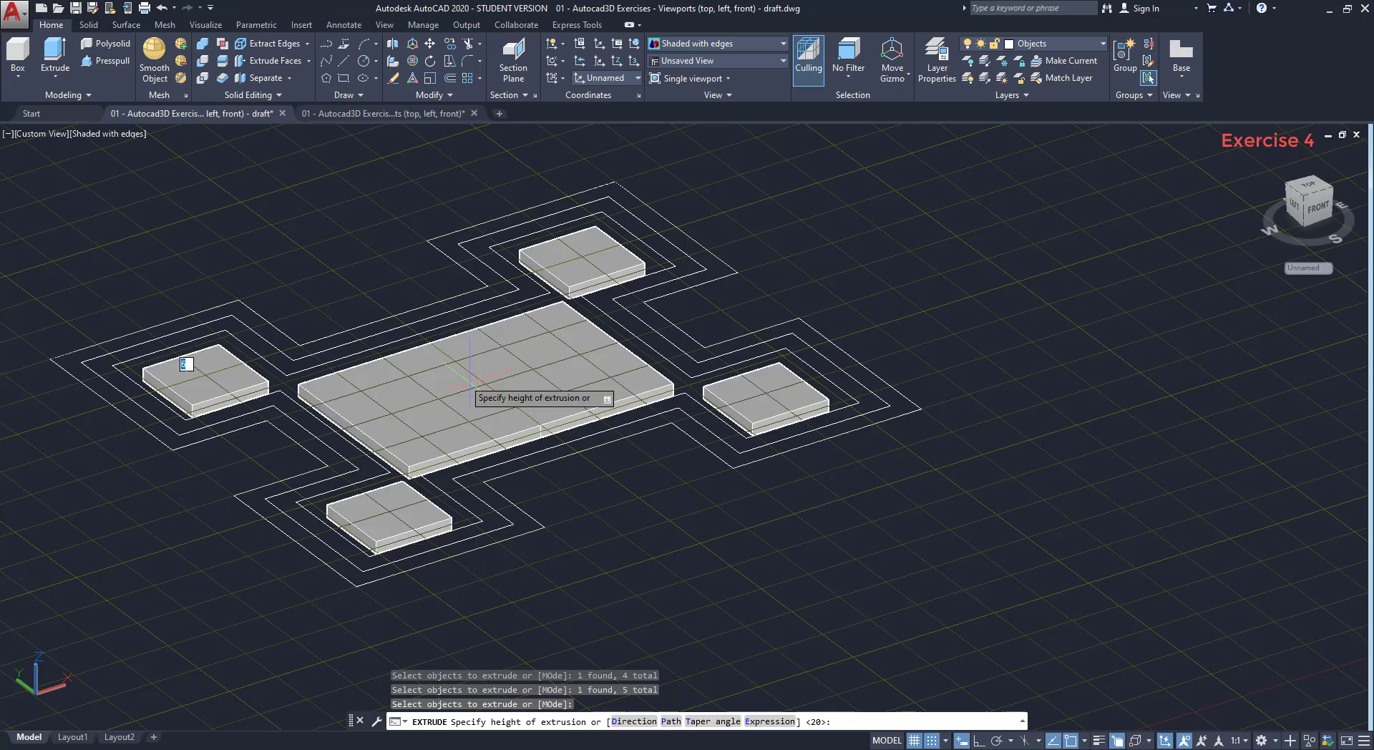
{"action": "type", "text": "120"}
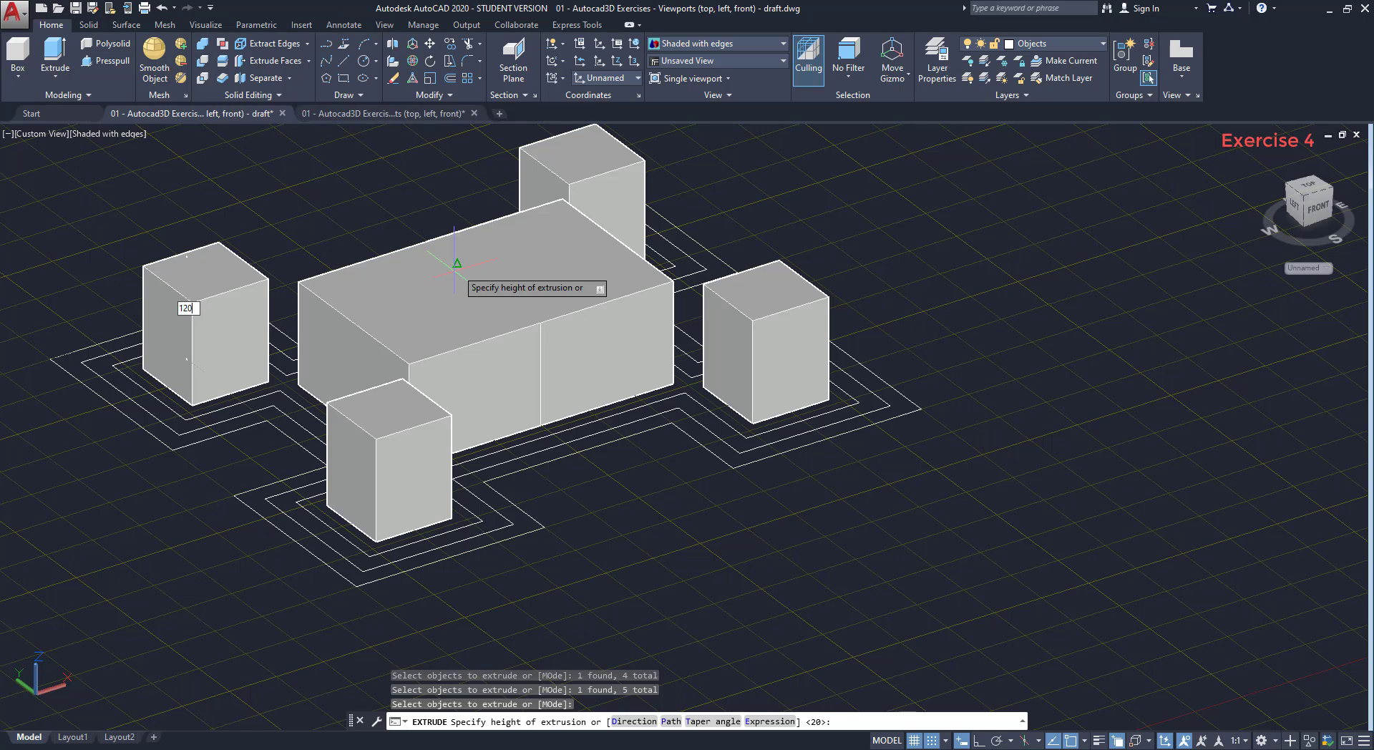
{"action": "key", "text": "Return"}
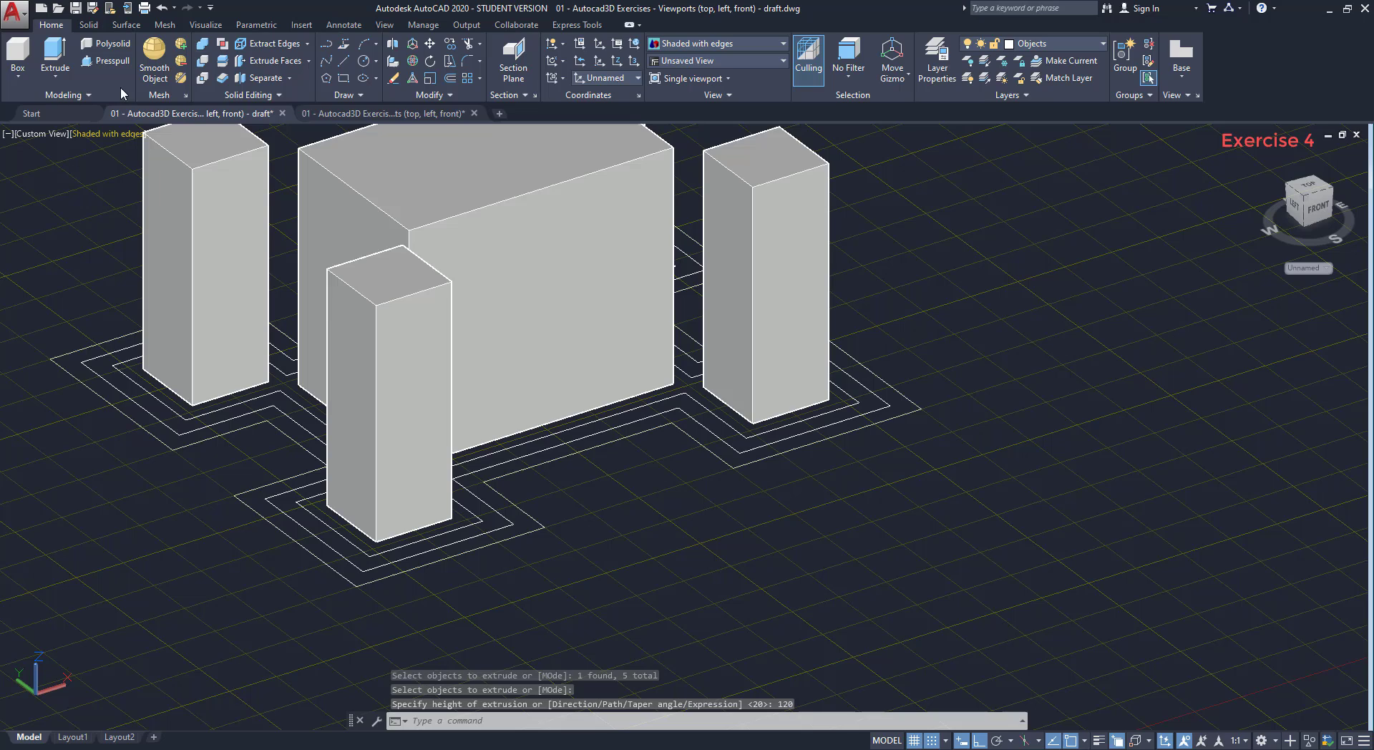
Press-pull the band directly surrounding the extruded blocks to a height of 60.
{"action": "left_click", "coordinate": [113, 63]}
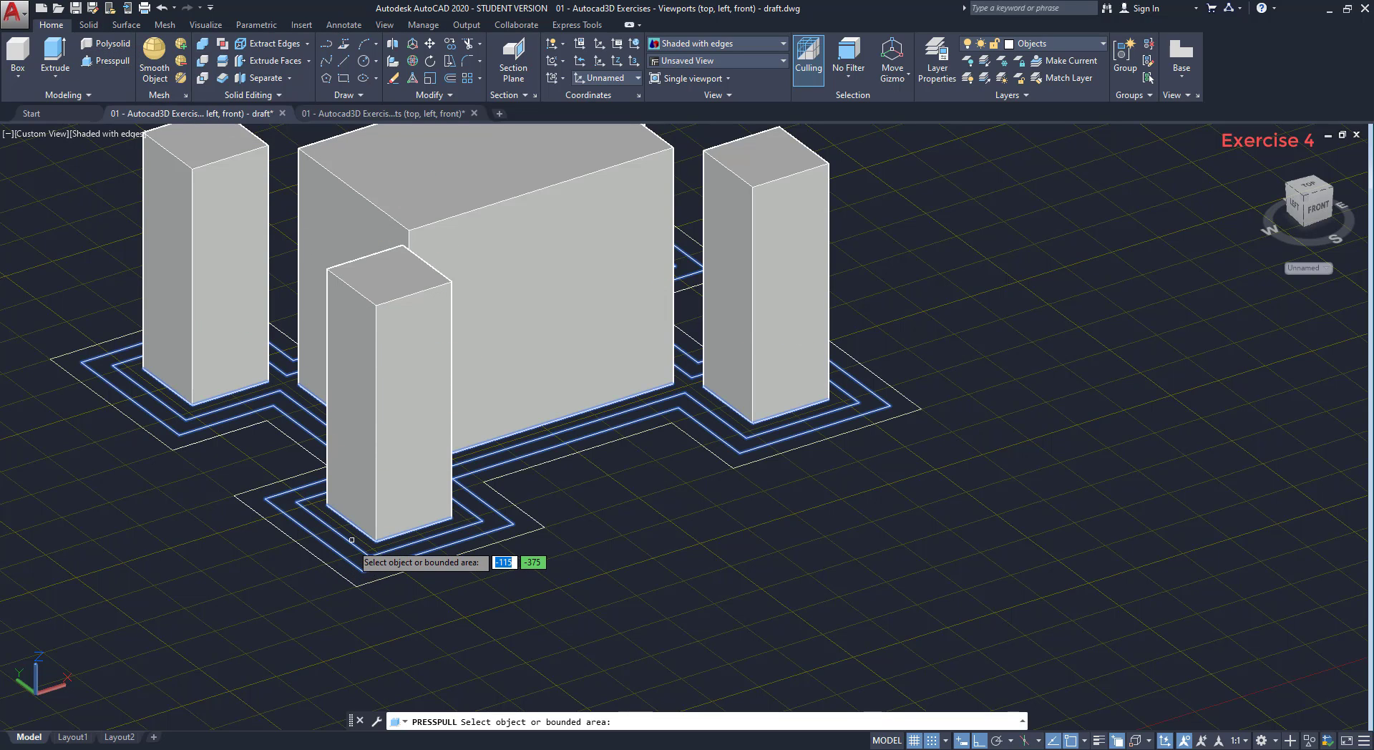
{"action": "scroll", "coordinate": [352, 540], "scroll_direction": "up", "scroll_amount": 5}
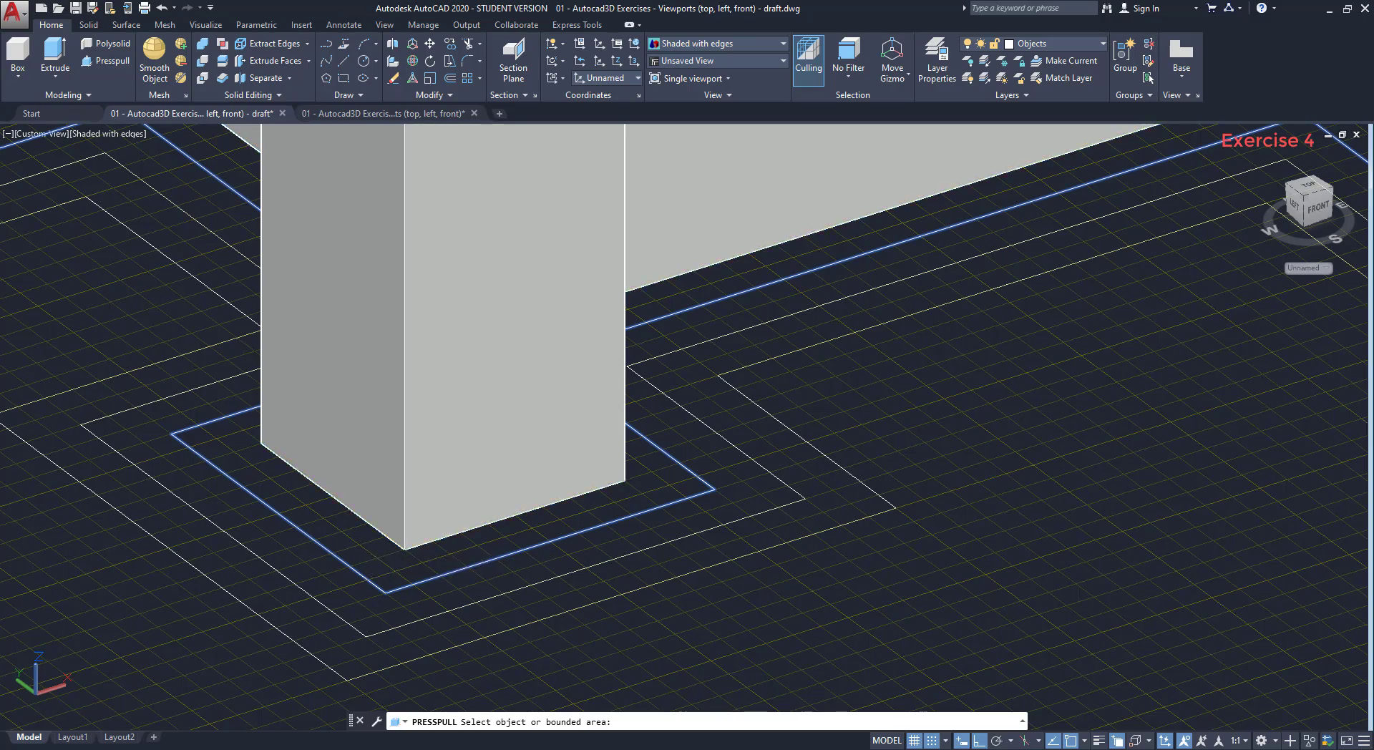
{"action": "left_click", "coordinate": [361, 538]}
{"action": "scroll", "coordinate": [472, 379], "scroll_direction": "down", "scroll_amount": 5}
{"action": "scroll", "coordinate": [486, 369], "scroll_direction": "down", "scroll_amount": 5}
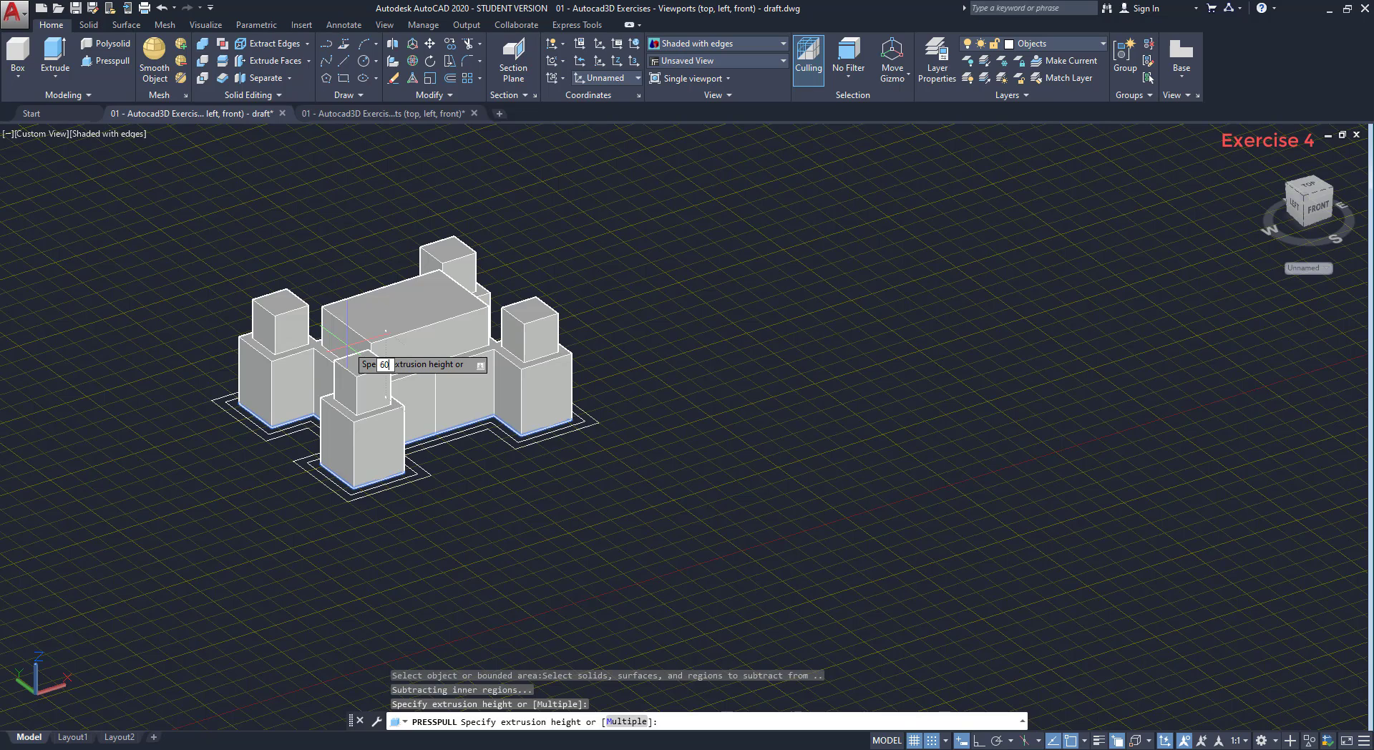
{"action": "key", "text": "Return"}
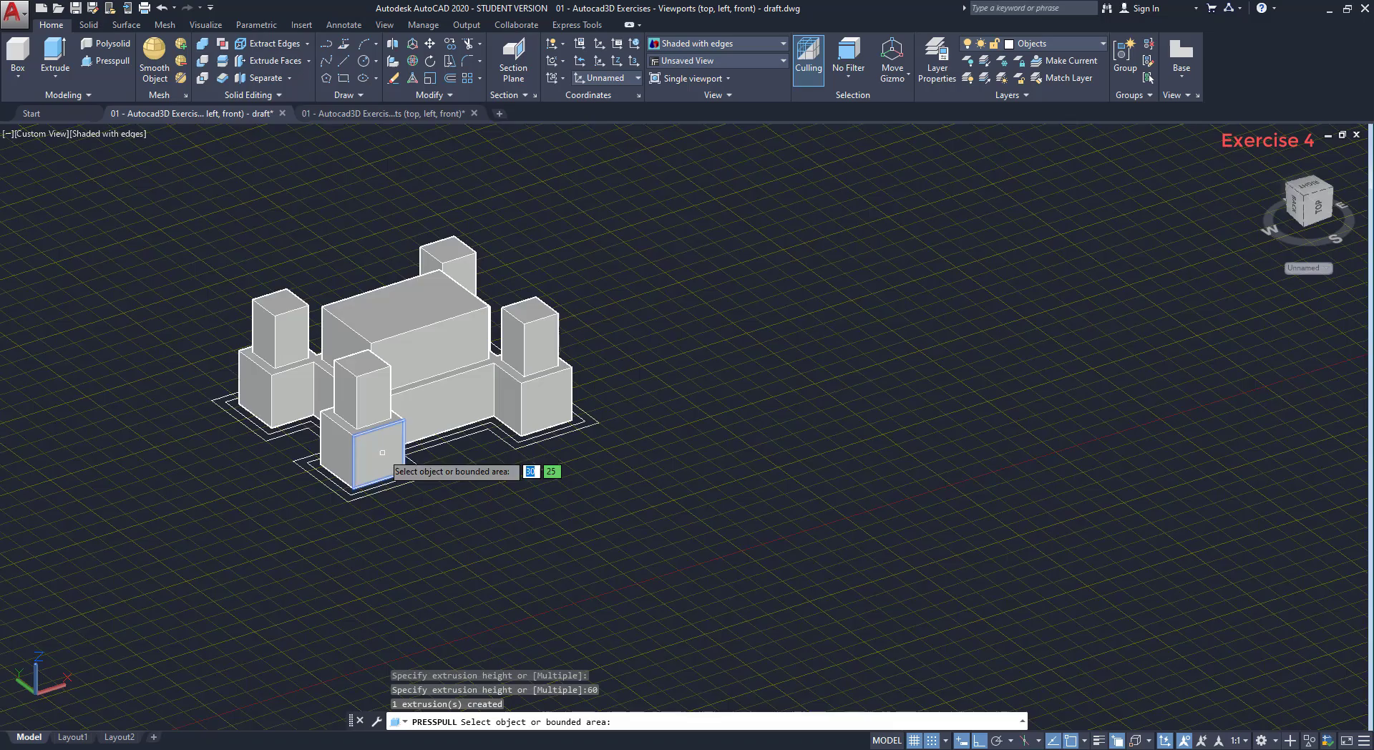
Turn snap off and press-pull the next band outward, around the 60-high tier, to a height of 40.
{"action": "scroll", "coordinate": [354, 500], "scroll_direction": "up", "scroll_amount": 5}
{"action": "scroll", "coordinate": [349, 506], "scroll_direction": "up", "scroll_amount": 4}
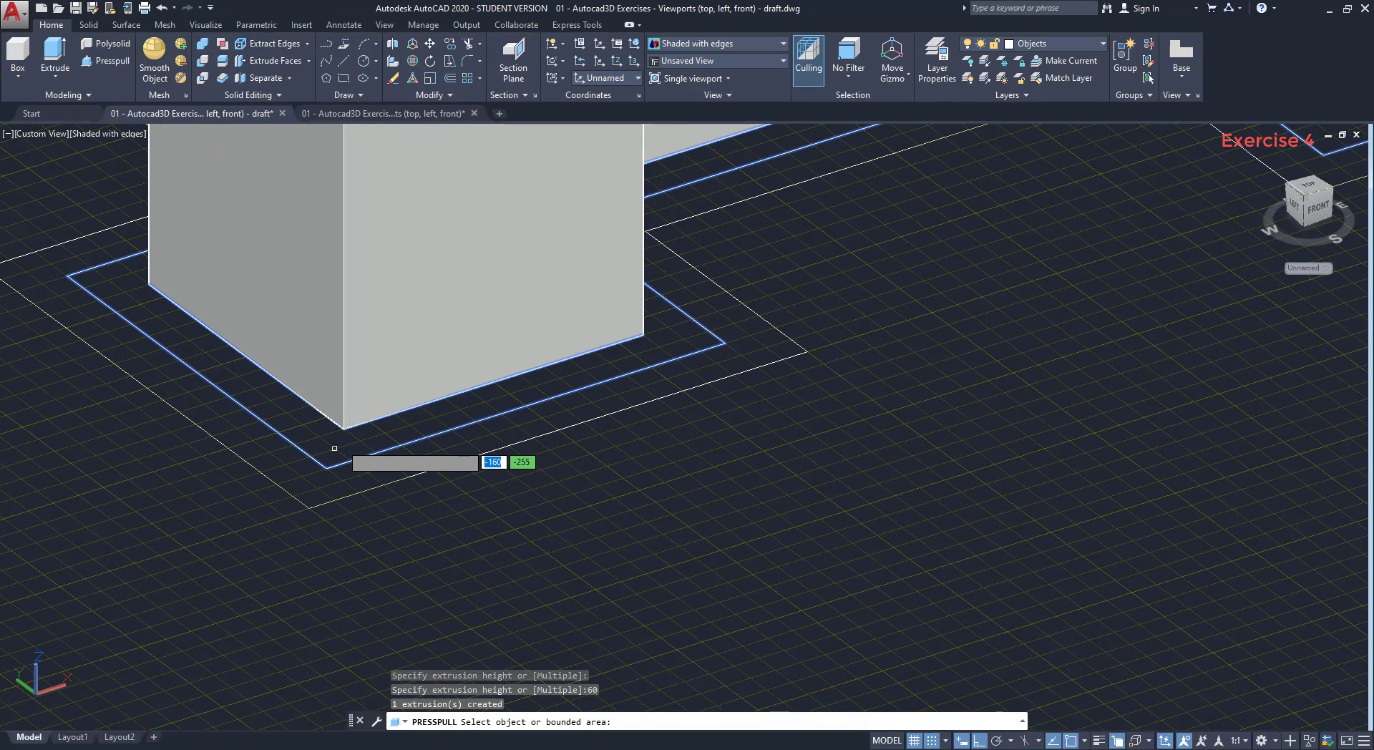
{"action": "left_click", "coordinate": [931, 742]}
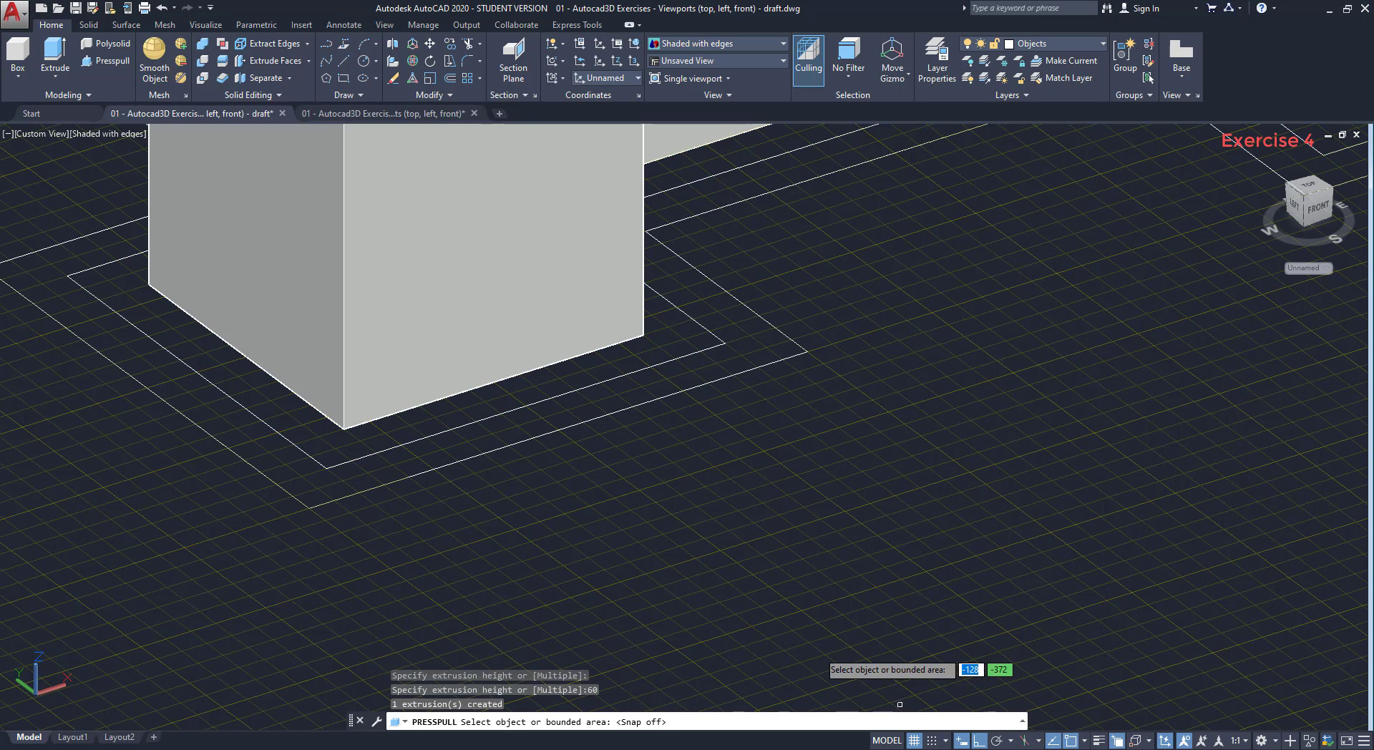
{"action": "left_click", "coordinate": [320, 436]}
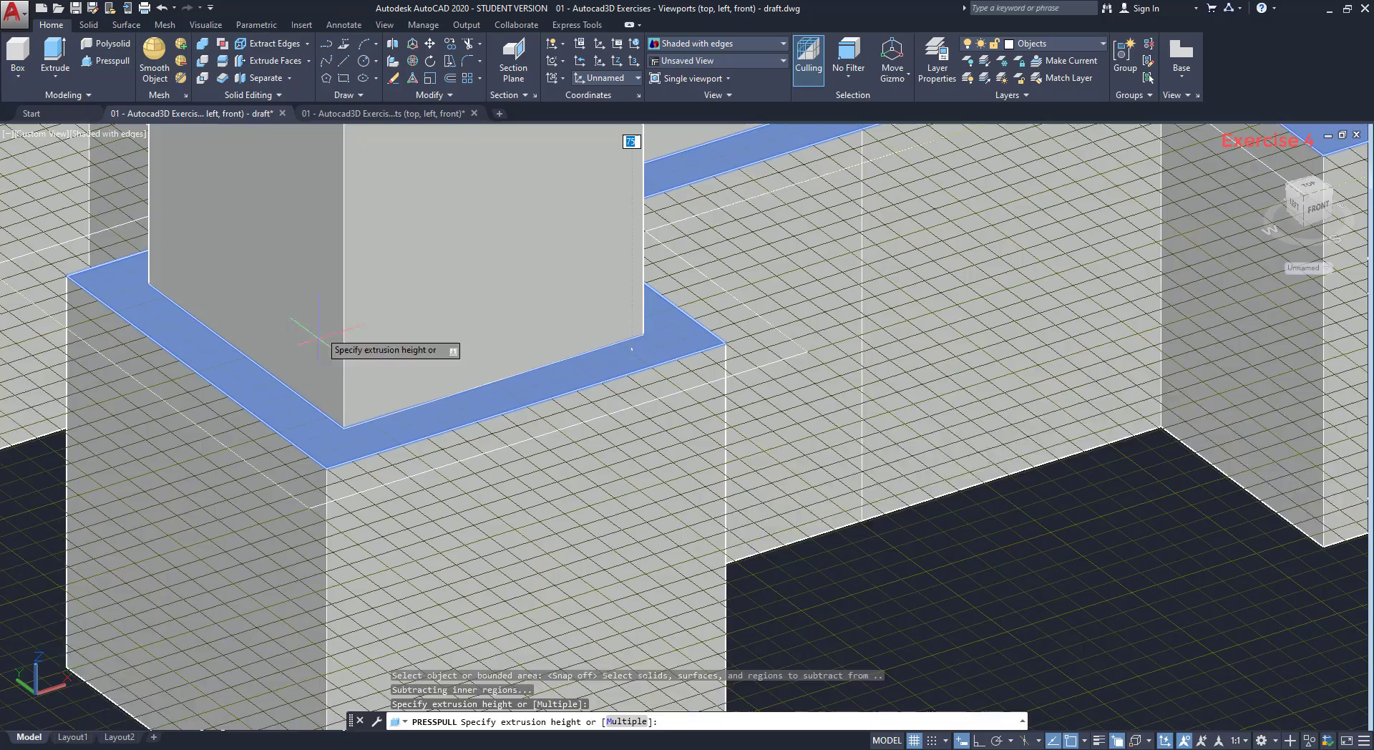
{"action": "scroll", "coordinate": [787, 565], "scroll_direction": "down", "scroll_amount": 3}
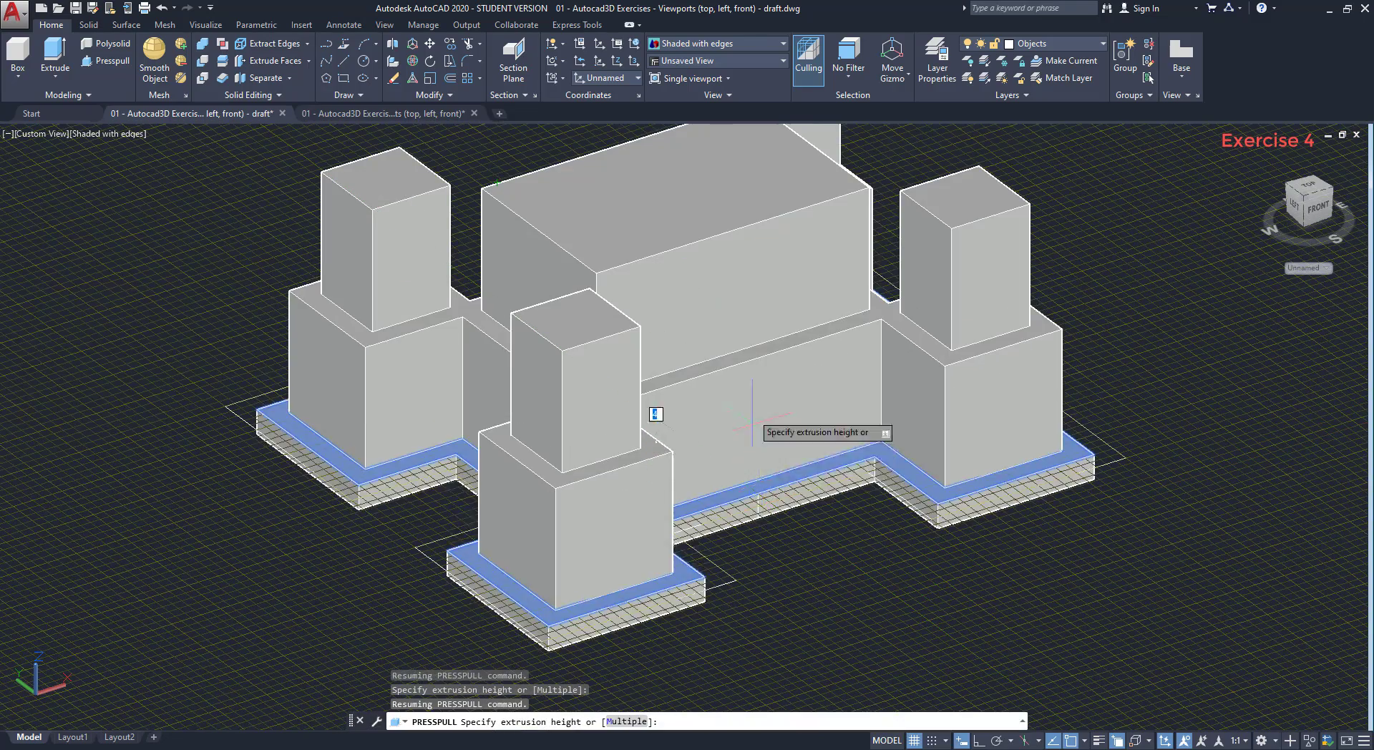
{"action": "type", "text": "40"}
{"action": "key", "text": "Return"}
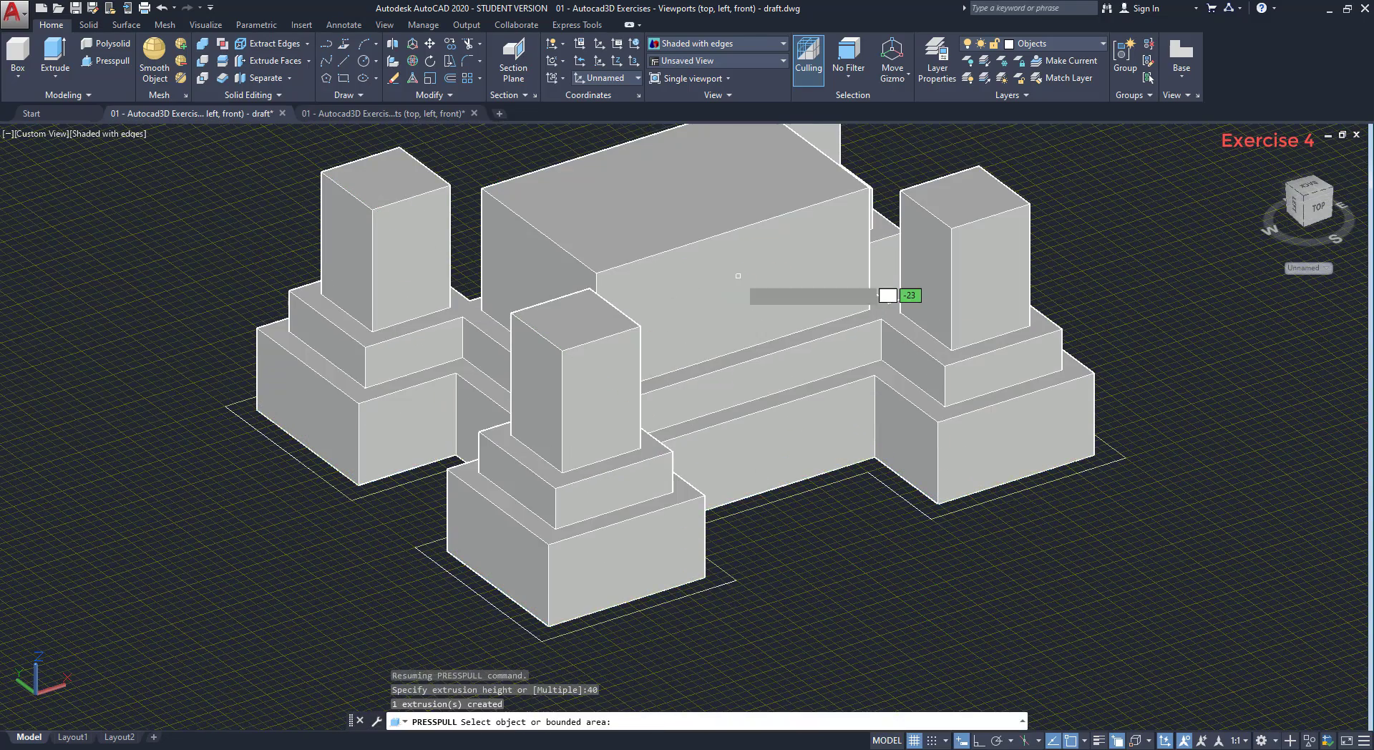
Press-pull the outermost band between the 40-high tier and the outer outline into the lowest tier.
{"action": "left_click", "coordinate": [615, 615]}
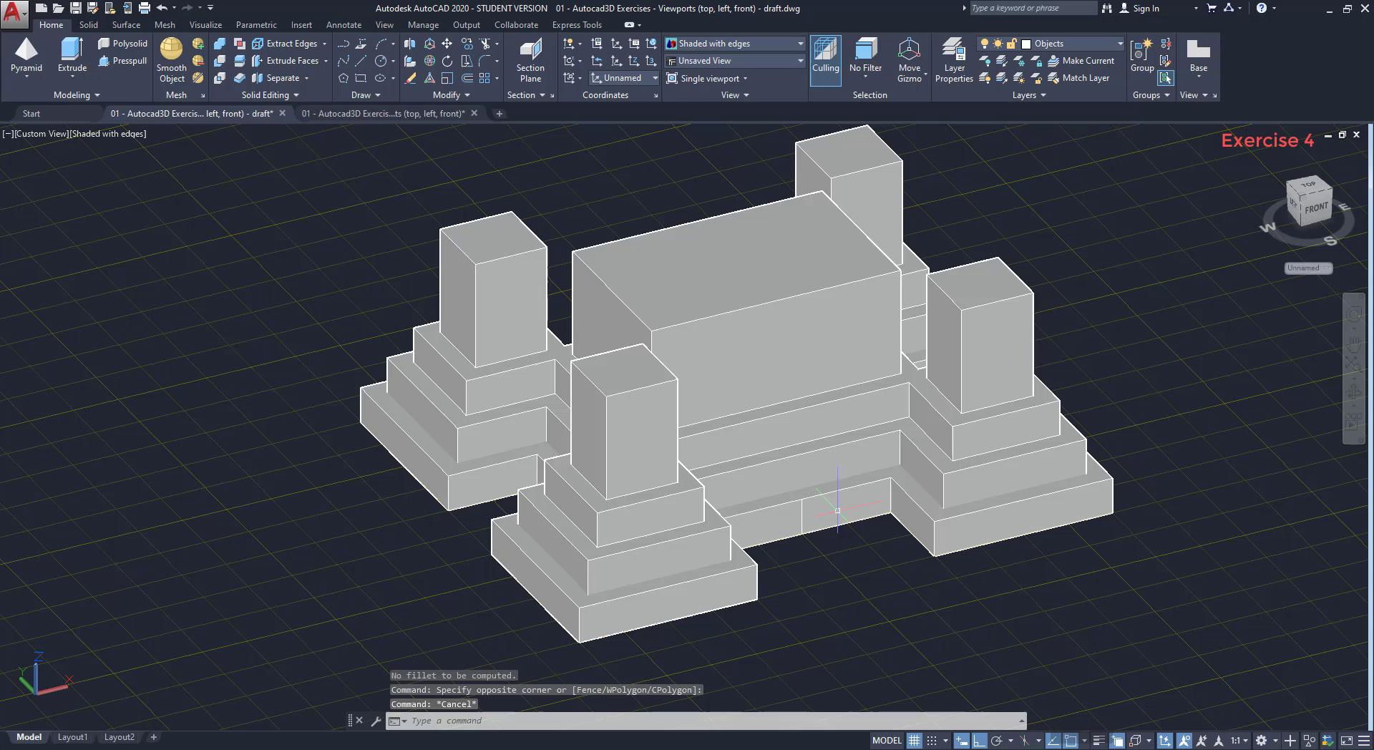
Fillet the whole top outer edge loop of the 60-high tier with a radius of 5, using the Loop option.
{"action": "left_click", "coordinate": [484, 61]}
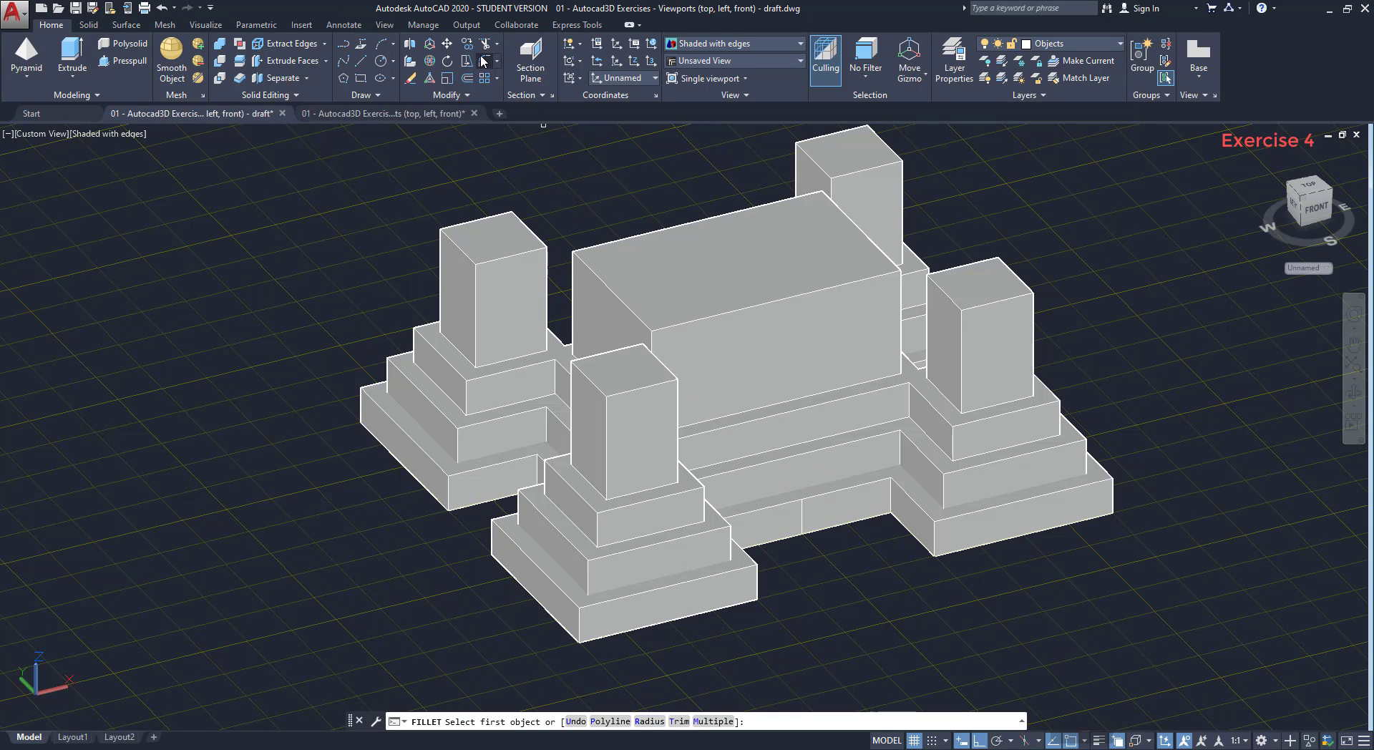
{"action": "left_click", "coordinate": [682, 492]}
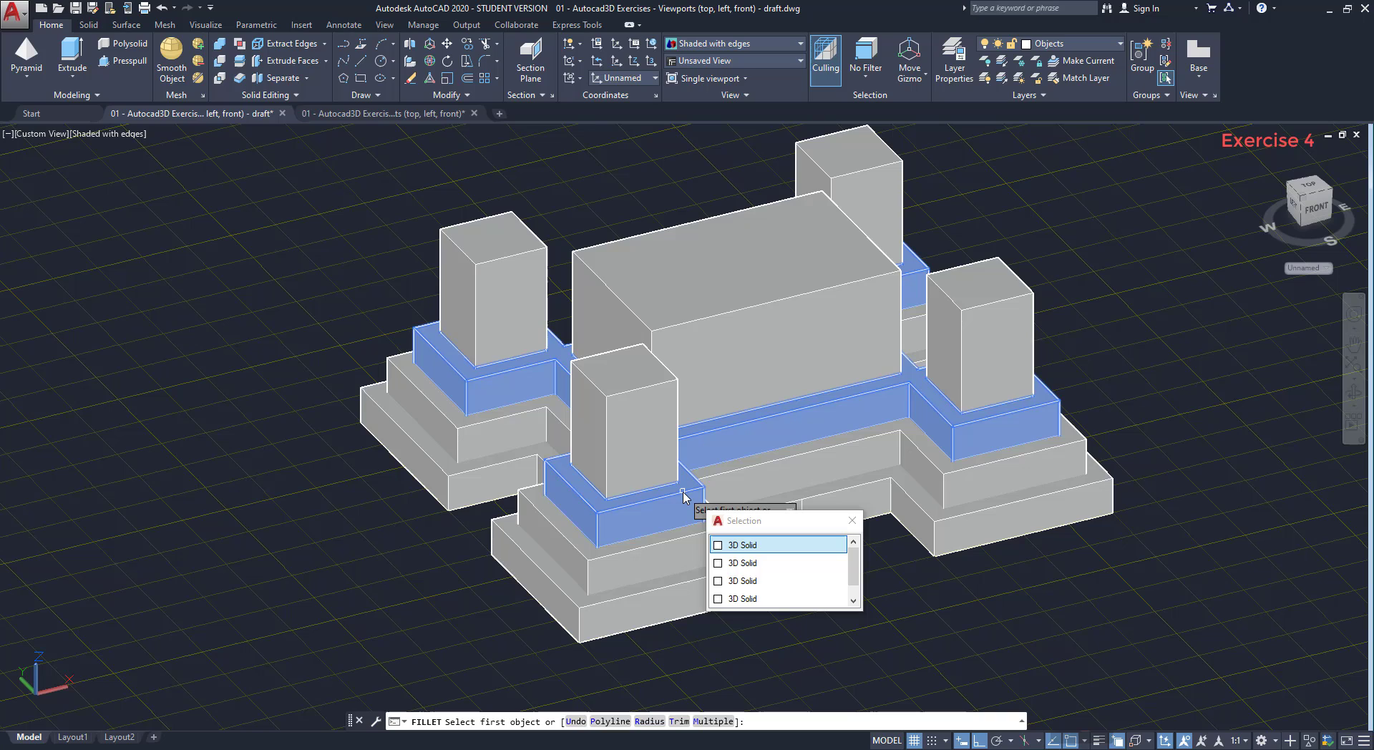
{"action": "left_click", "coordinate": [683, 496]}
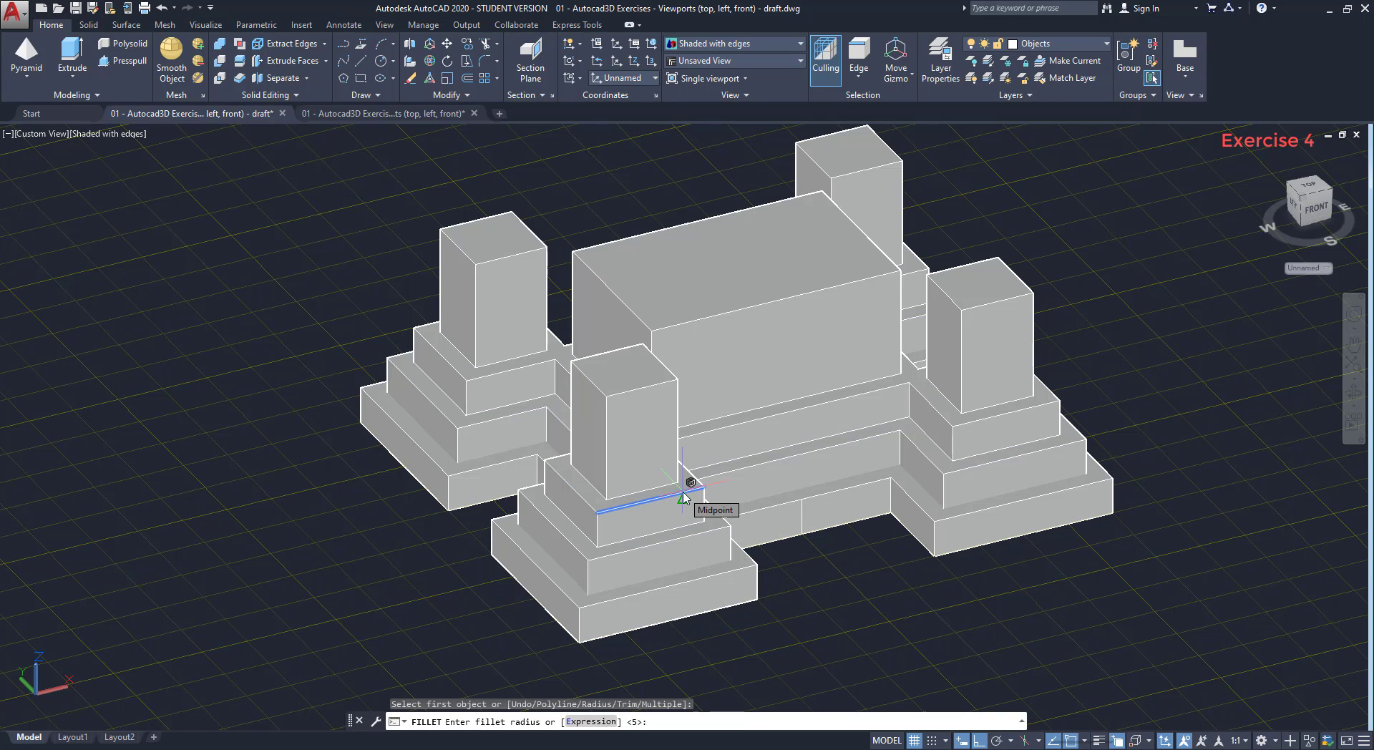
{"action": "key", "text": "Return"}
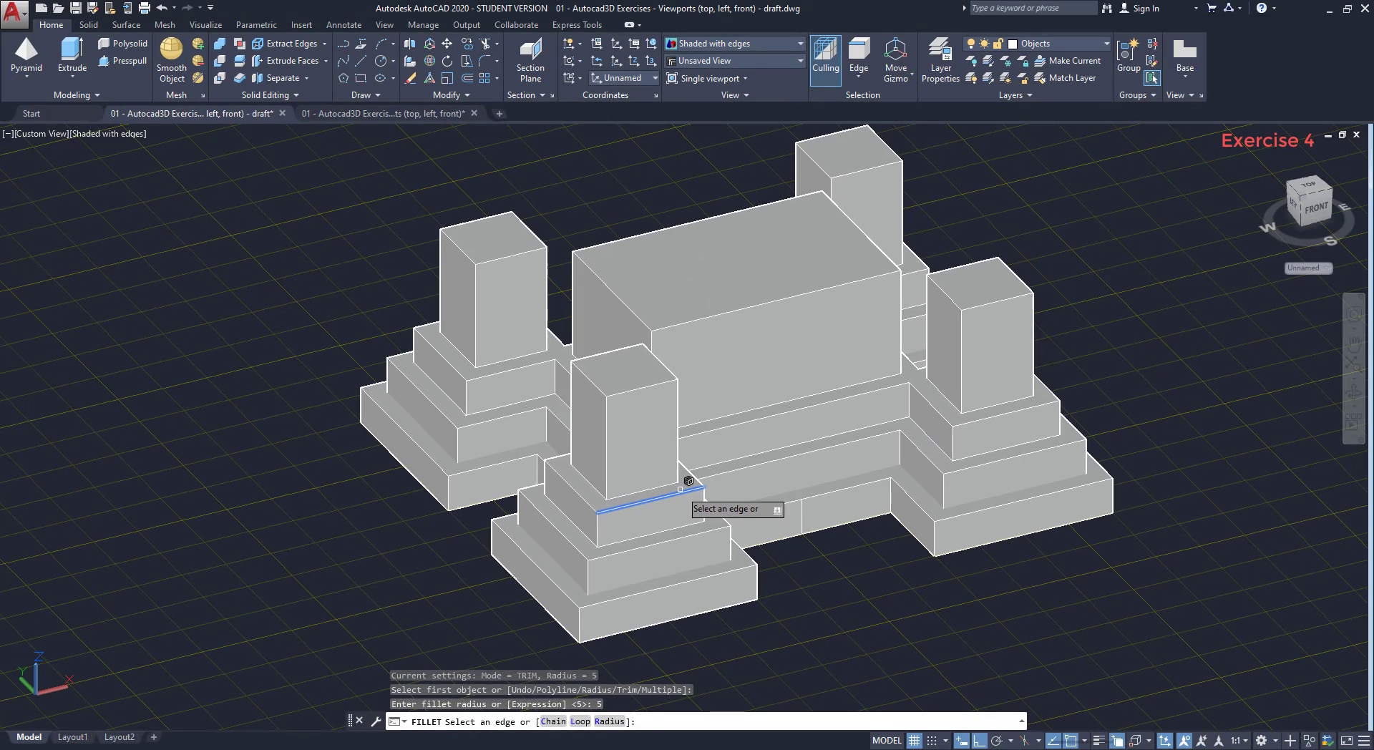
{"action": "type", "text": "l"}
{"action": "key", "text": "Return"}
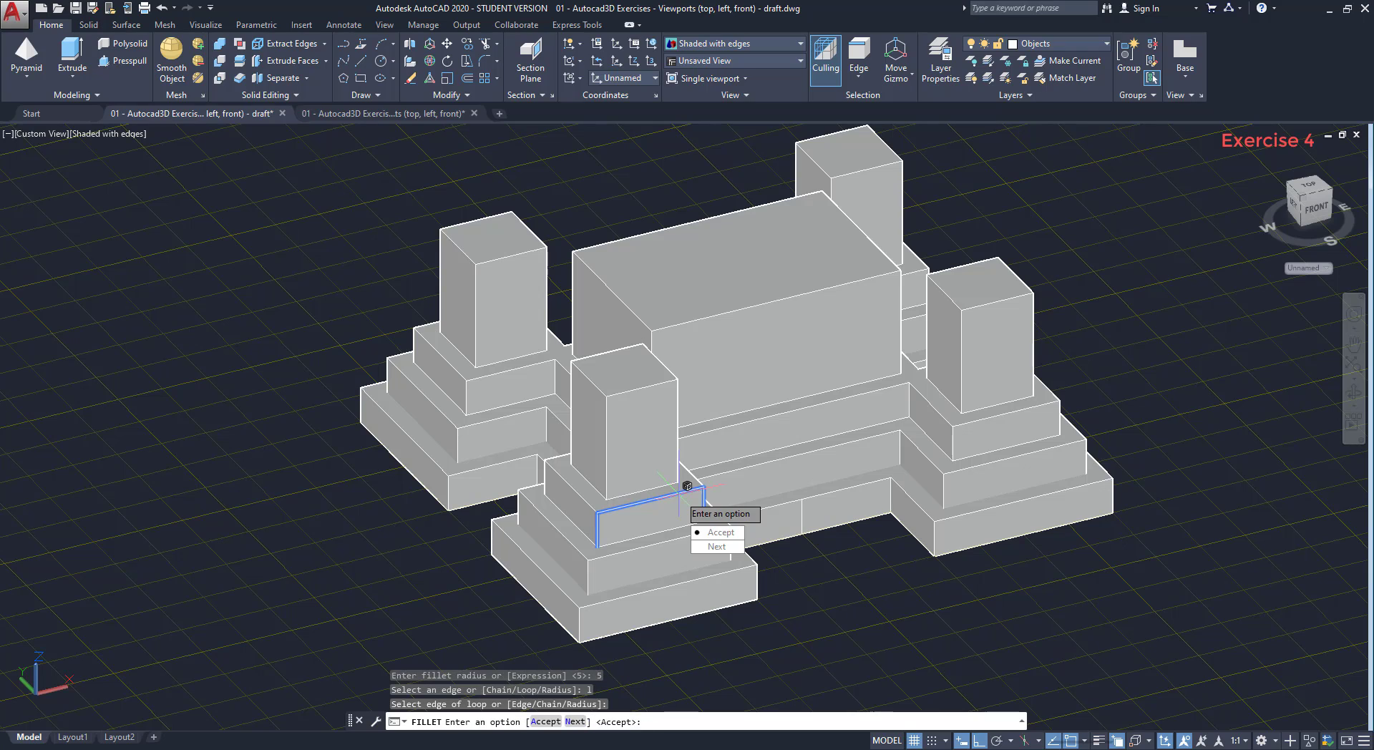
{"action": "left_click", "coordinate": [678, 493]}
{"action": "left_click", "coordinate": [717, 547]}
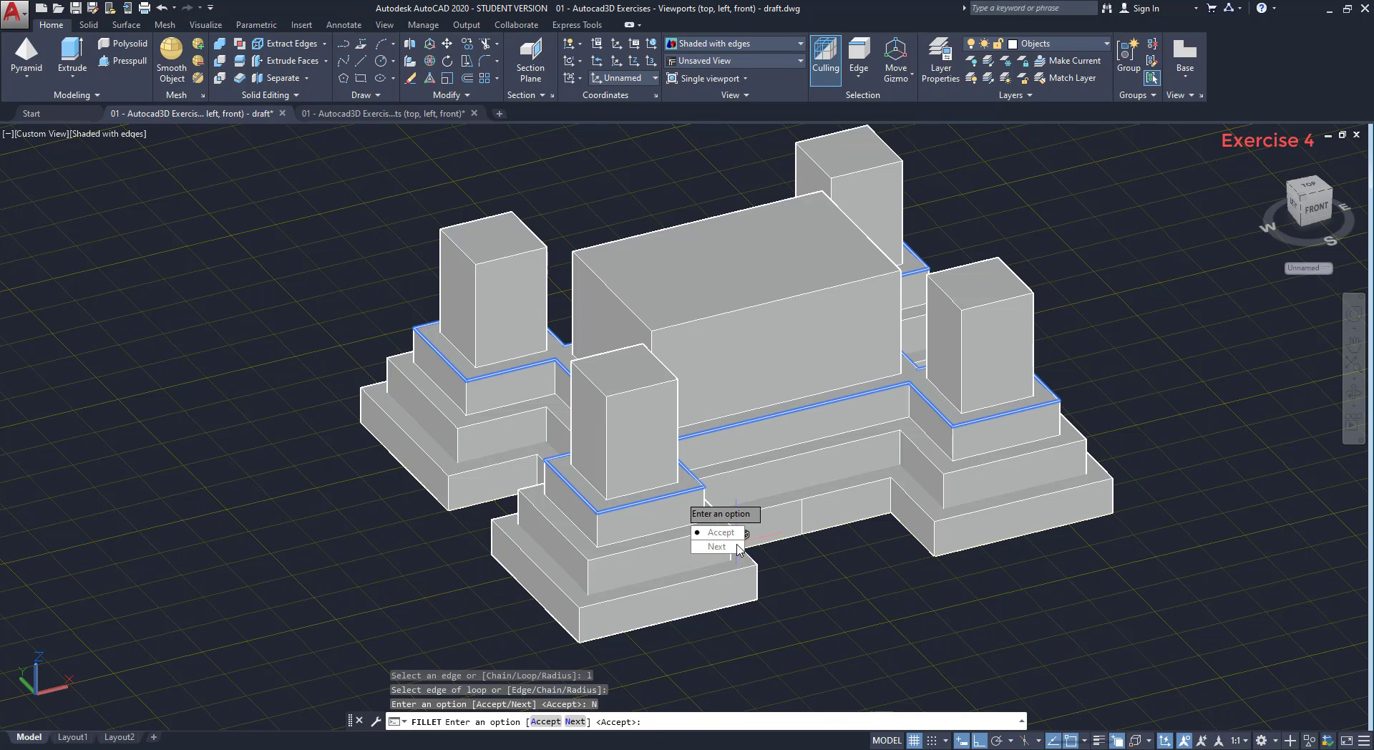
{"action": "left_click", "coordinate": [737, 547]}
{"action": "left_click", "coordinate": [737, 547]}
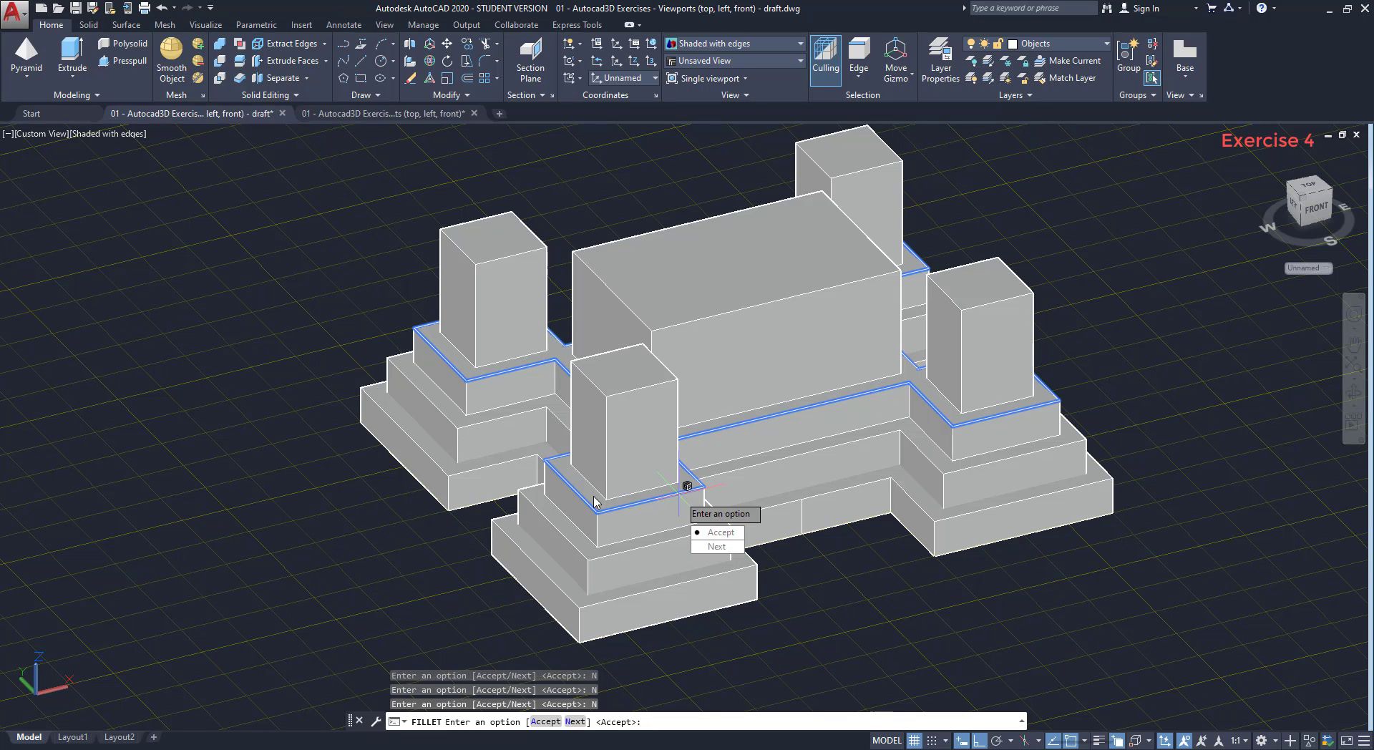
{"action": "key", "text": "Return"}
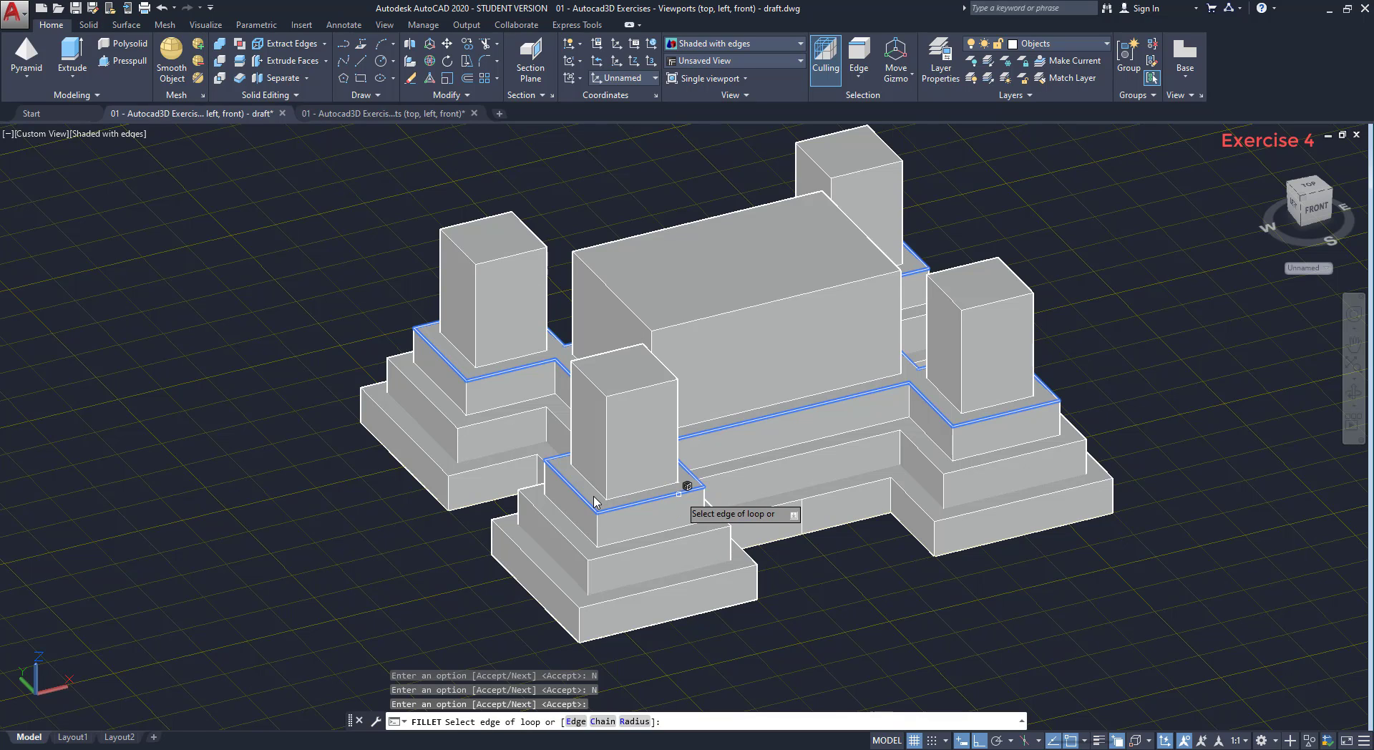
{"action": "key", "text": "Return"}
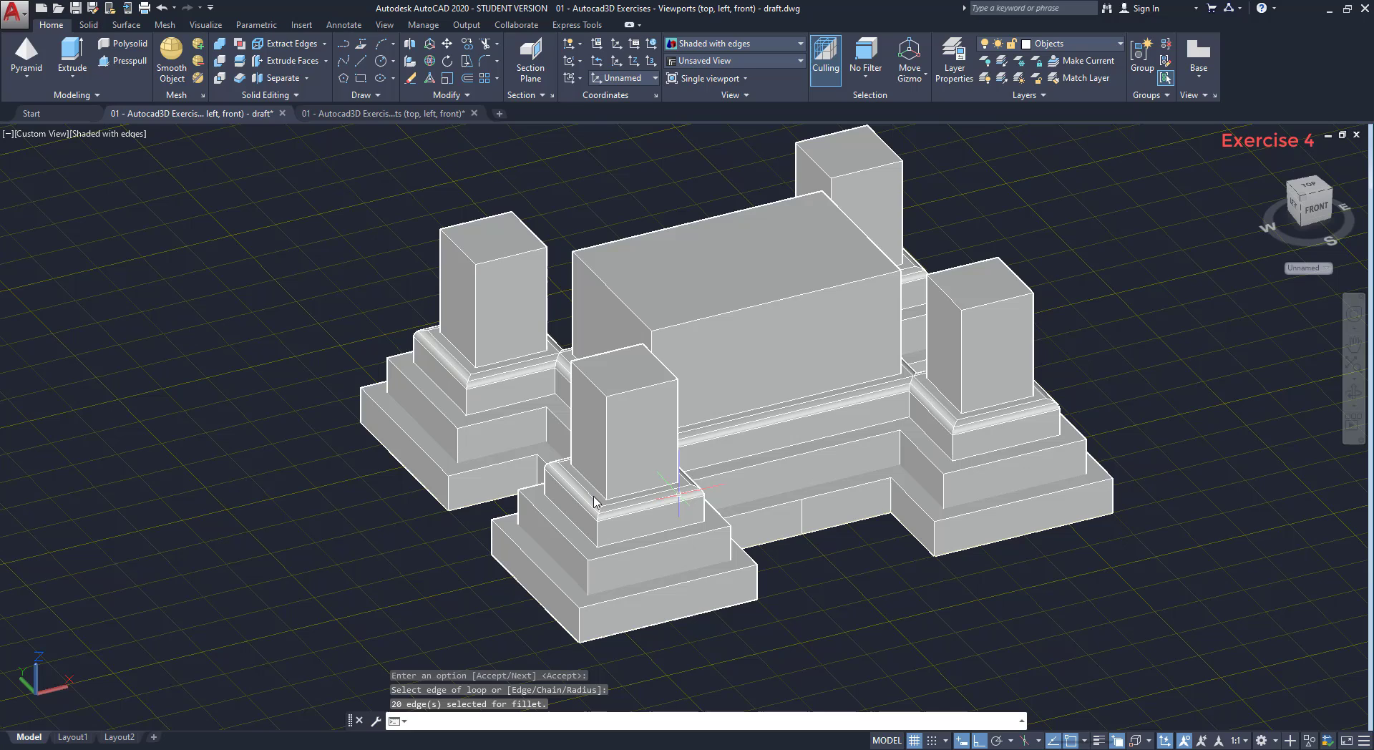